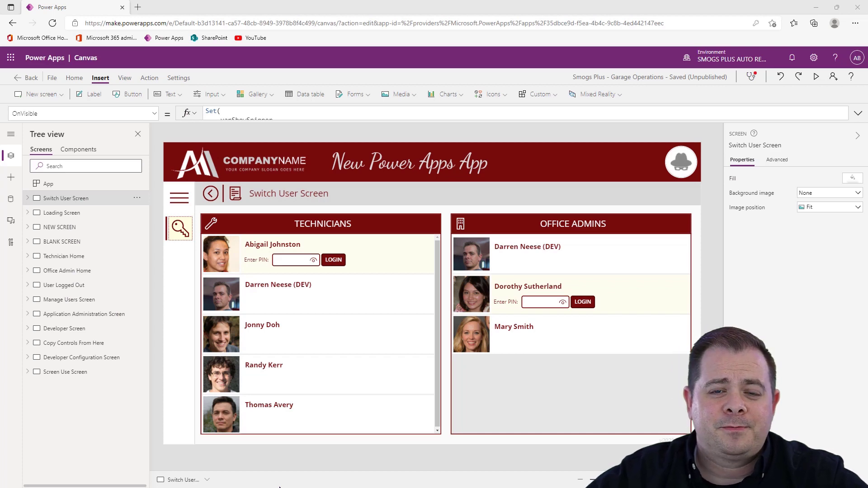
Open the tblUsers data source's SharePoint list for editing from the app's data connections
{"action": "left_click", "coordinate": [11, 198]}
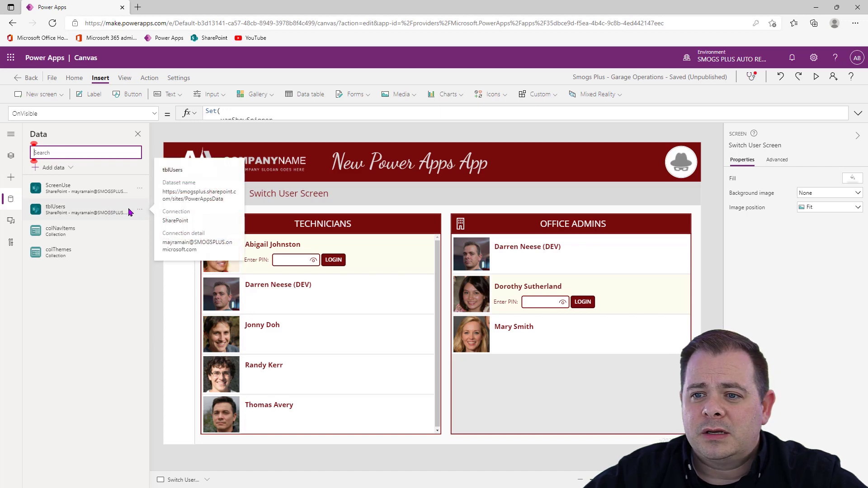
{"action": "left_click", "coordinate": [140, 212]}
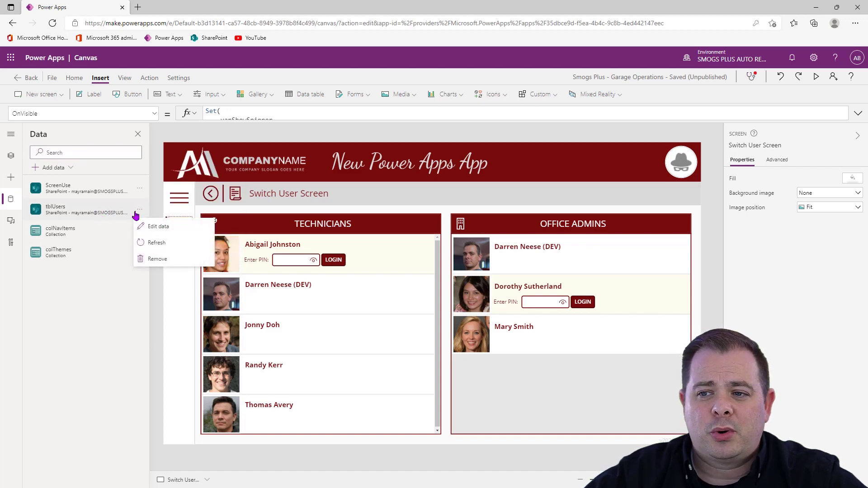
{"action": "left_click", "coordinate": [159, 227]}
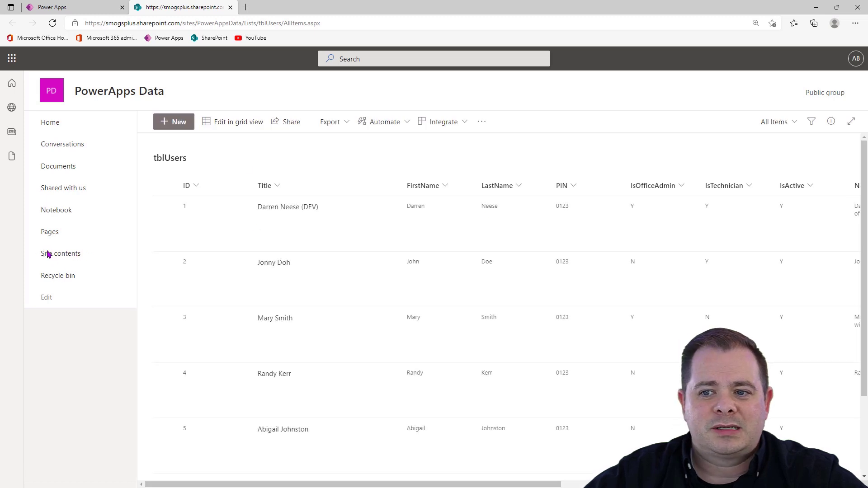
Create a blank list named tblCustomers in the PowerApps Data site's contents
{"action": "left_click", "coordinate": [62, 255]}
{"action": "left_click", "coordinate": [171, 122]}
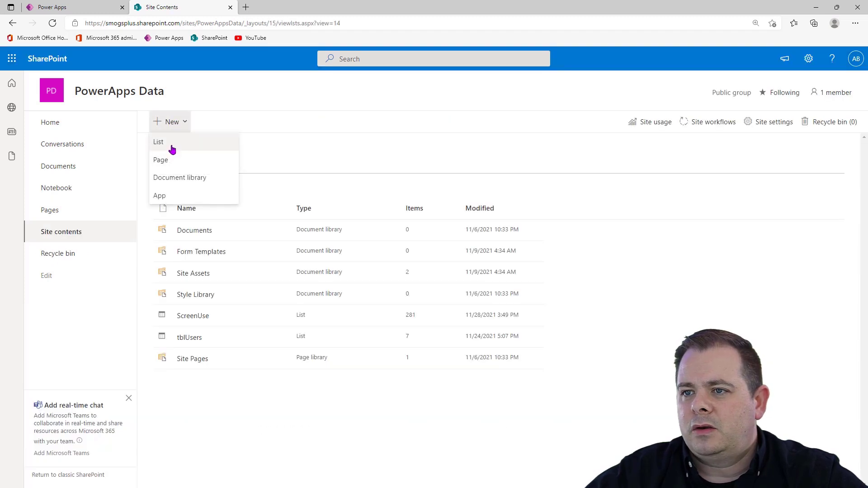
{"action": "left_click", "coordinate": [171, 144]}
{"action": "left_click", "coordinate": [231, 154]}
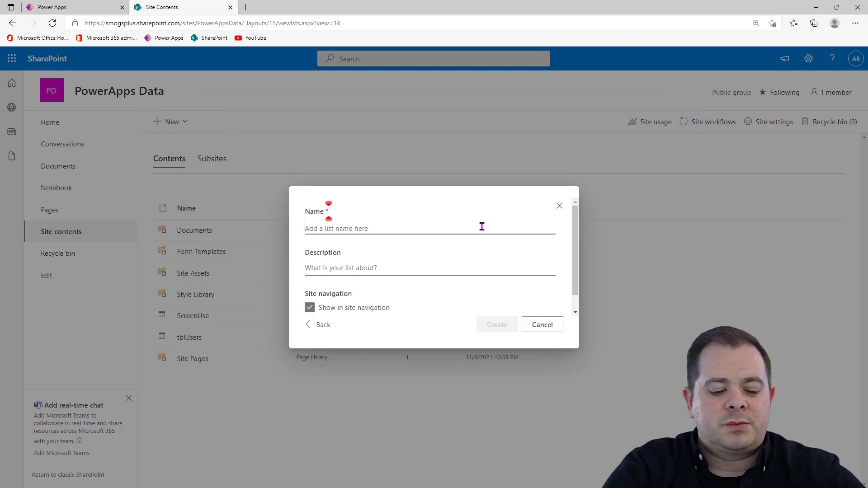
{"action": "type", "text": "tblCustomers"}
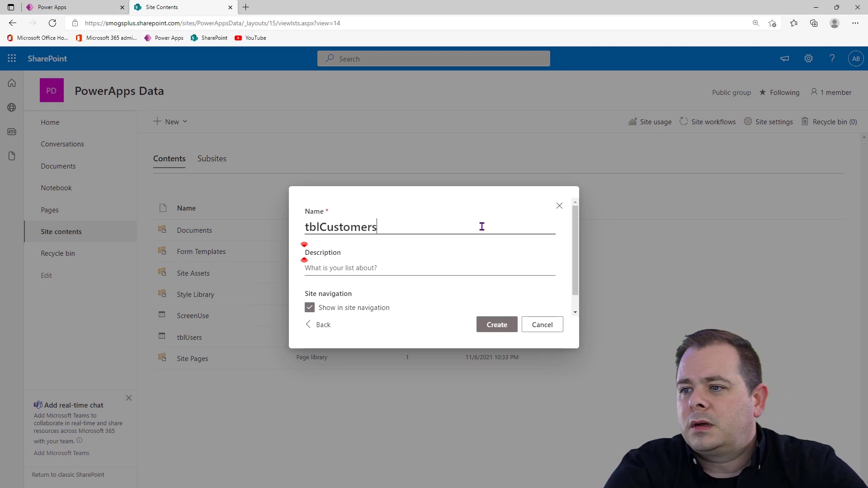
{"action": "left_click", "coordinate": [499, 327]}
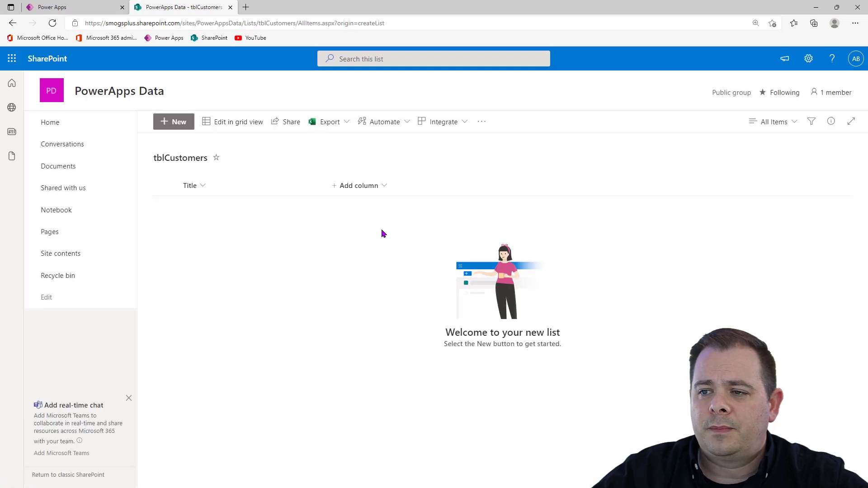
Show the ID column in the tblCustomers view and place it before Title
{"action": "left_click", "coordinate": [382, 187]}
{"action": "left_click", "coordinate": [368, 418]}
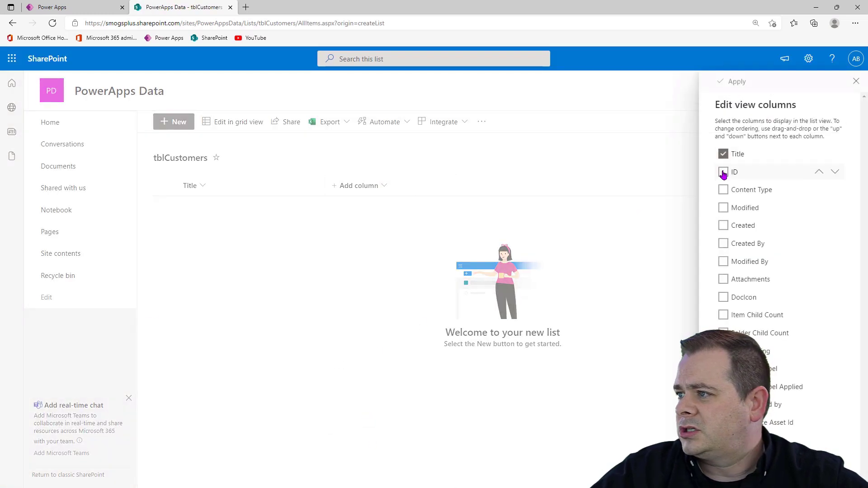
{"action": "left_click_drag", "start_coordinate": [731, 175], "coordinate": [740, 149]}
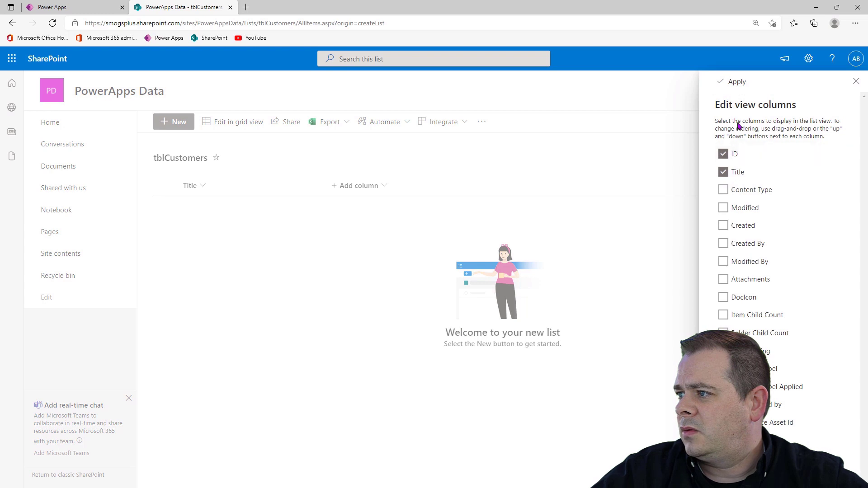
{"action": "left_click", "coordinate": [735, 82]}
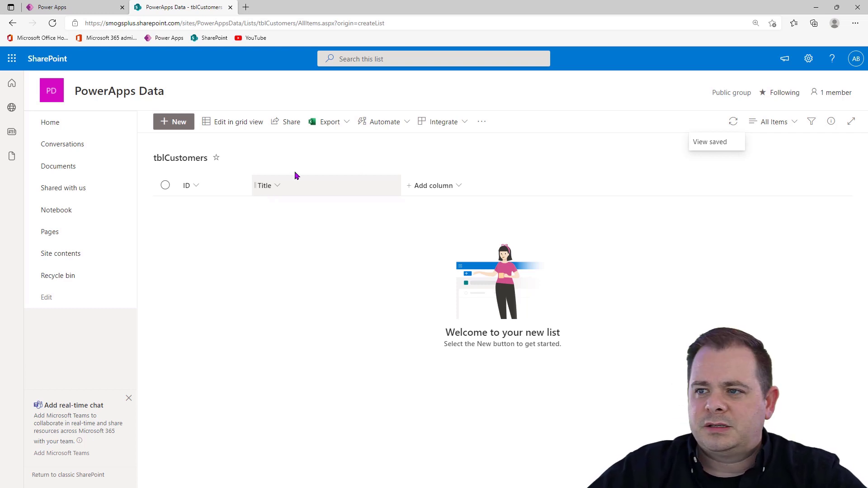
Add two single-line text columns named FirstName and LastName to the tblCustomers list
{"action": "left_click", "coordinate": [448, 187]}
{"action": "left_click", "coordinate": [444, 205]}
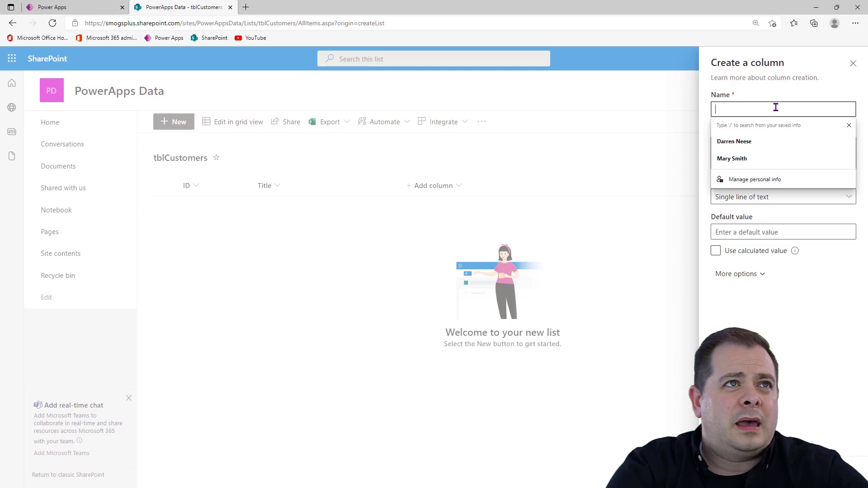
{"action": "type", "text": "FirstName"}
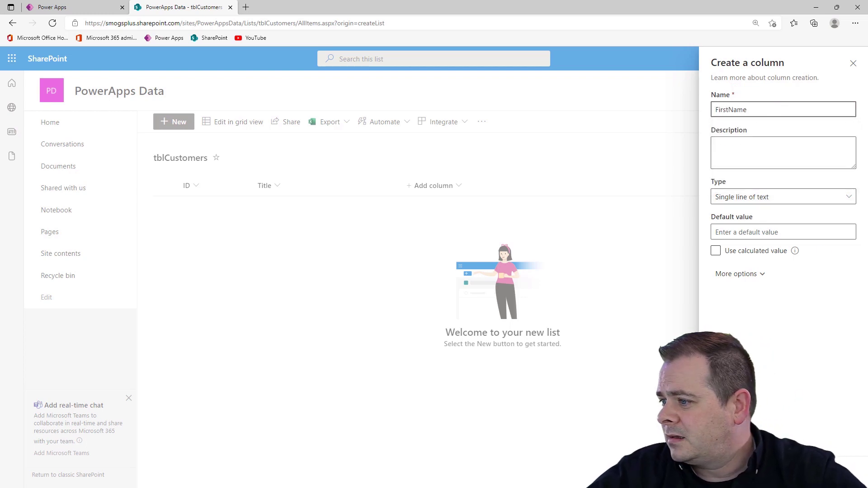
{"action": "key", "text": "Return"}
{"action": "left_click", "coordinate": [513, 187]}
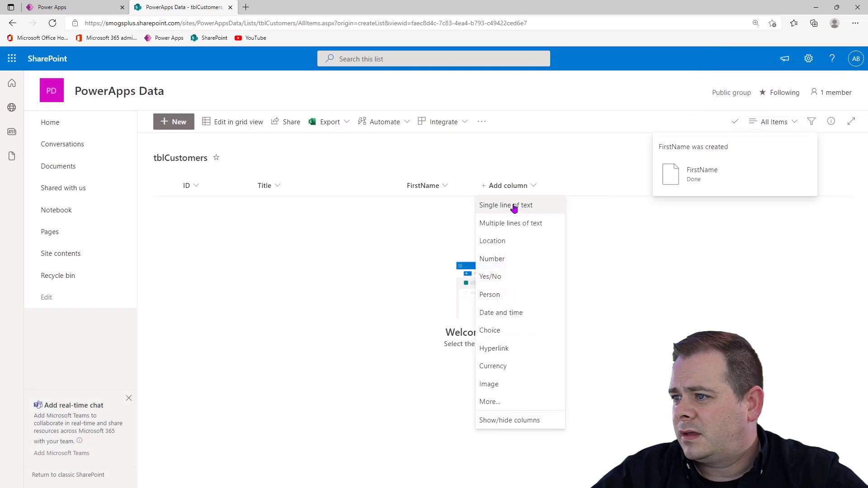
{"action": "left_click", "coordinate": [514, 208]}
{"action": "type", "text": "LastName"}
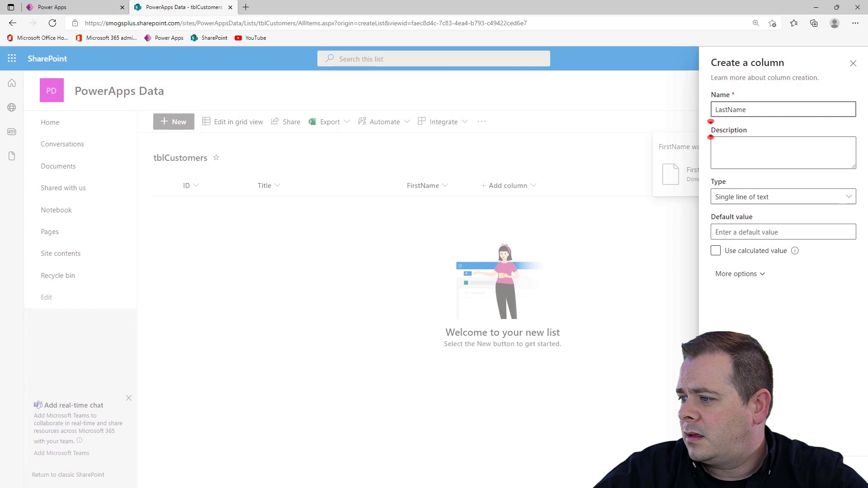
{"action": "key", "text": "Return"}
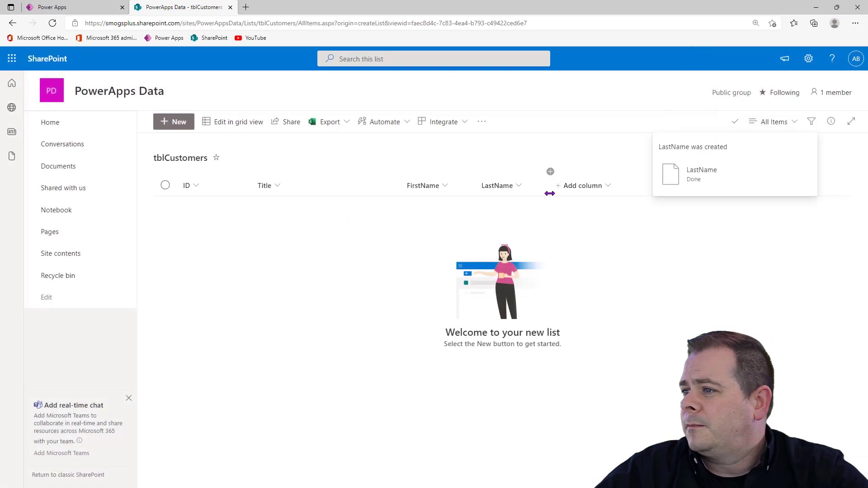
Add single-line text columns City and State after LastName in the tblCustomers list
{"action": "left_click", "coordinate": [581, 185]}
{"action": "left_click", "coordinate": [592, 207]}
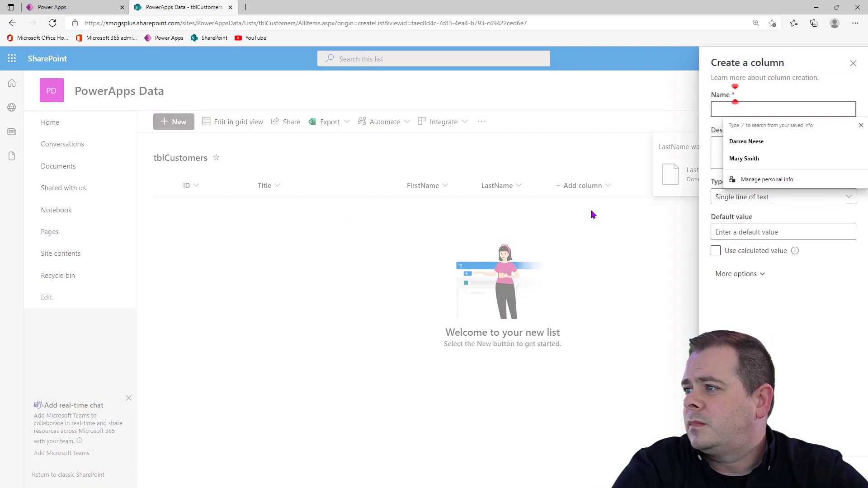
{"action": "type", "text": "City"}
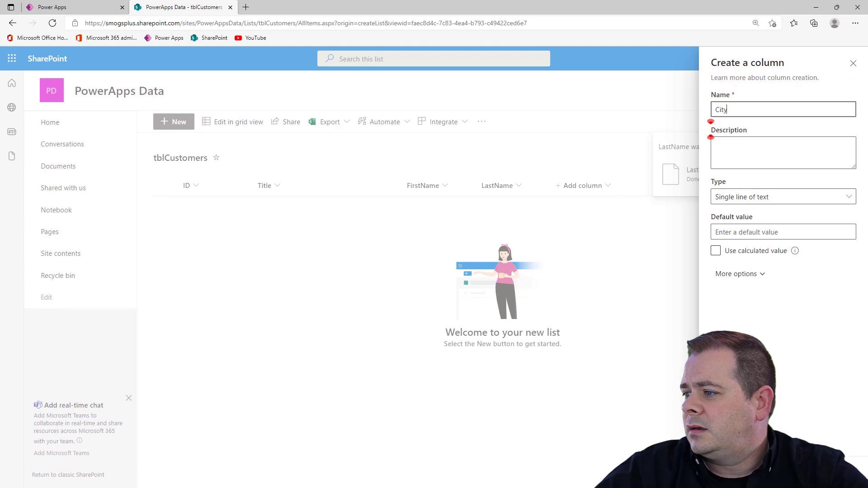
{"action": "key", "text": "Return"}
{"action": "left_click", "coordinate": [641, 186]}
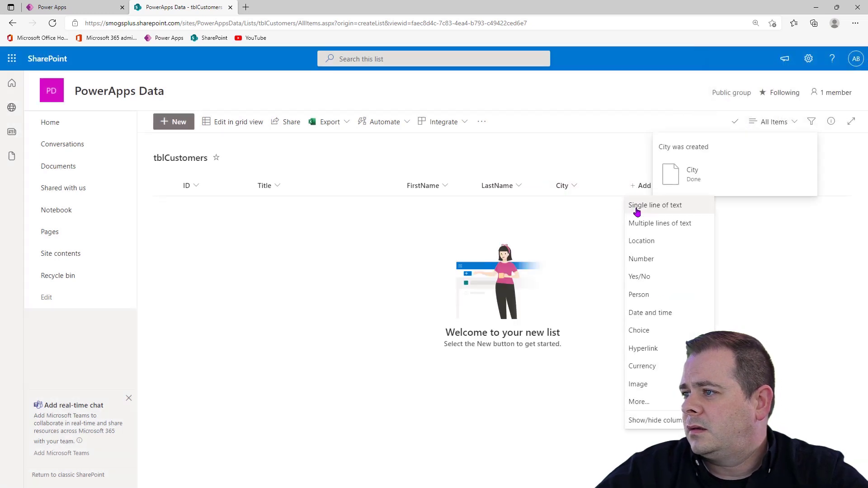
{"action": "left_click", "coordinate": [637, 206]}
{"action": "type", "text": "State"}
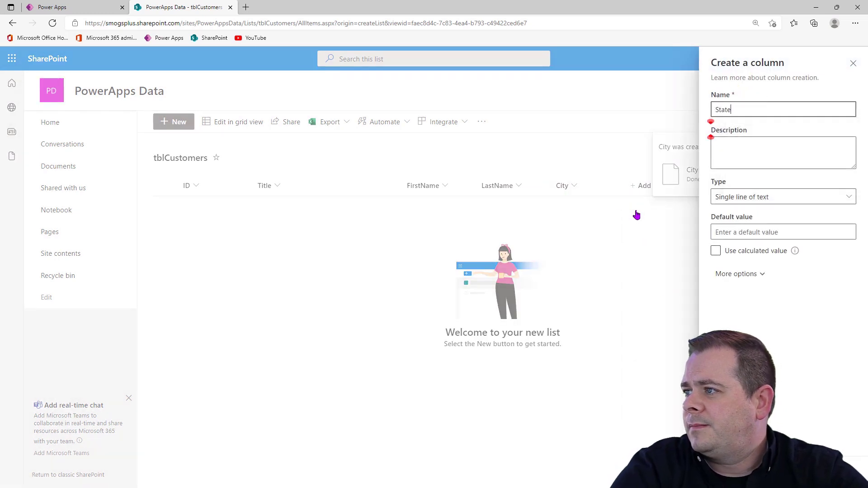
{"action": "key", "text": "Return"}
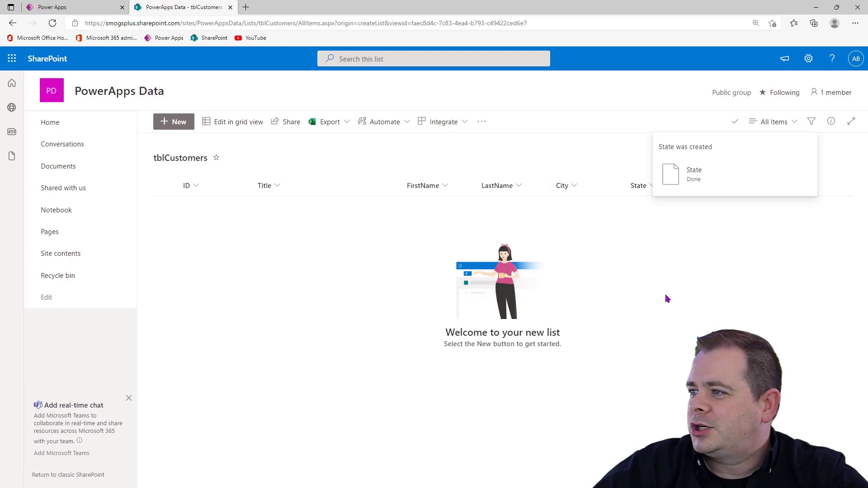
Add a single-line text column named Zip after State in the tblCustomers list
{"action": "left_click", "coordinate": [720, 190]}
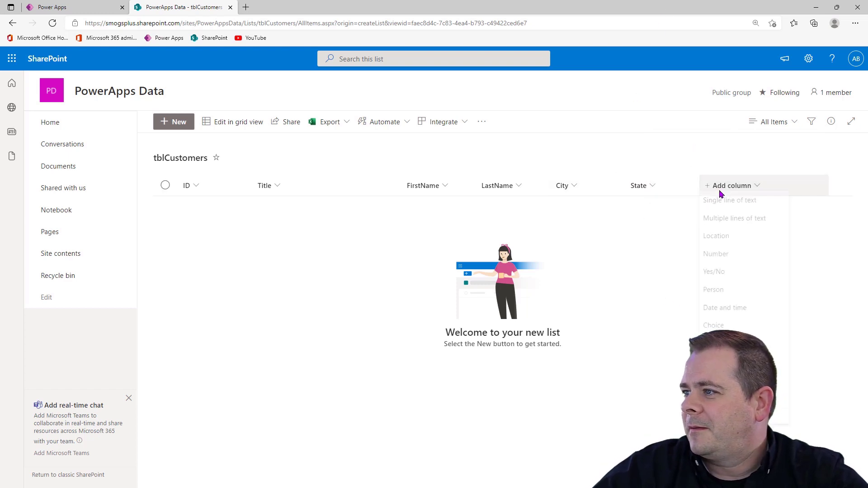
{"action": "left_click", "coordinate": [716, 204]}
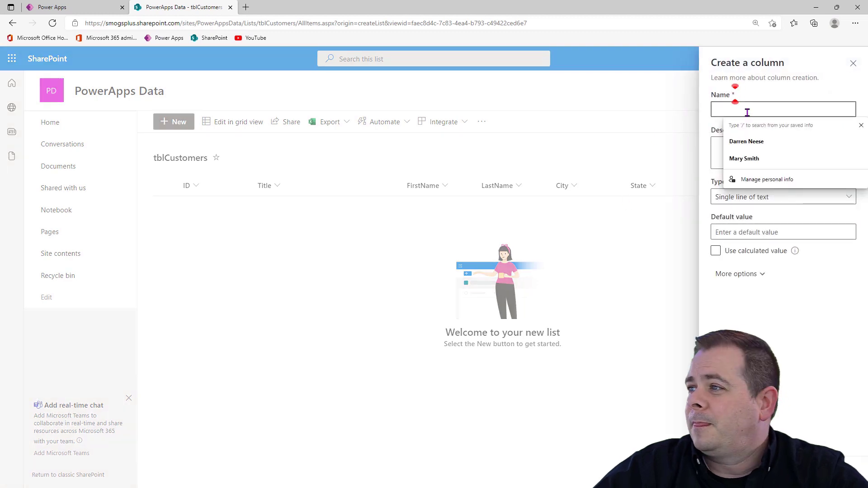
{"action": "type", "text": "Zip"}
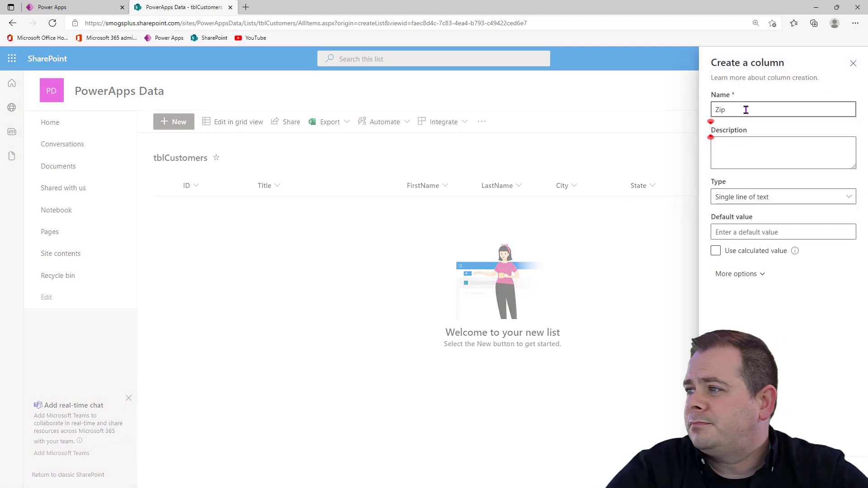
{"action": "left_click", "coordinate": [730, 471]}
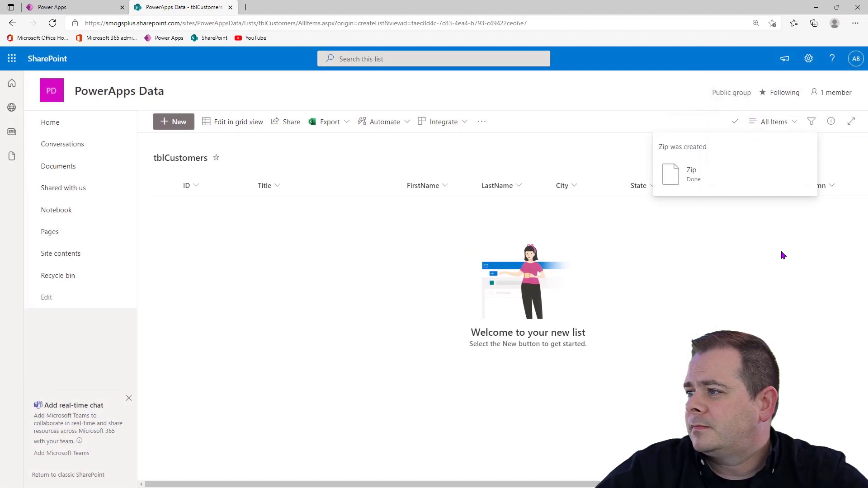
Create a single-line text column named Phone through the list settings of tblCustomers
{"action": "left_click", "coordinate": [809, 58]}
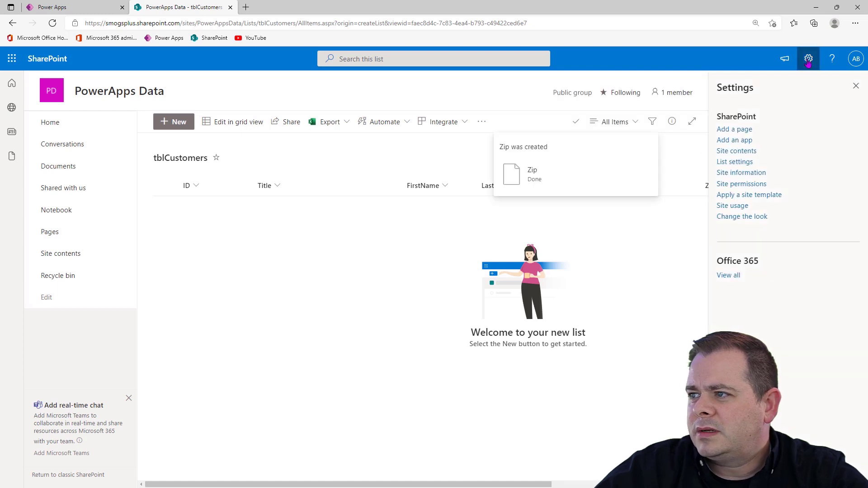
{"action": "left_click", "coordinate": [735, 162]}
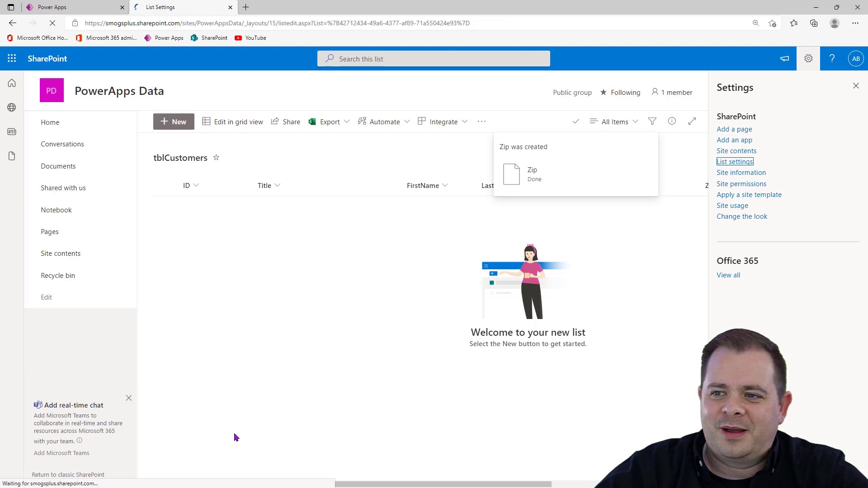
{"action": "scroll", "coordinate": [247, 321], "scroll_direction": "down", "scroll_amount": 5}
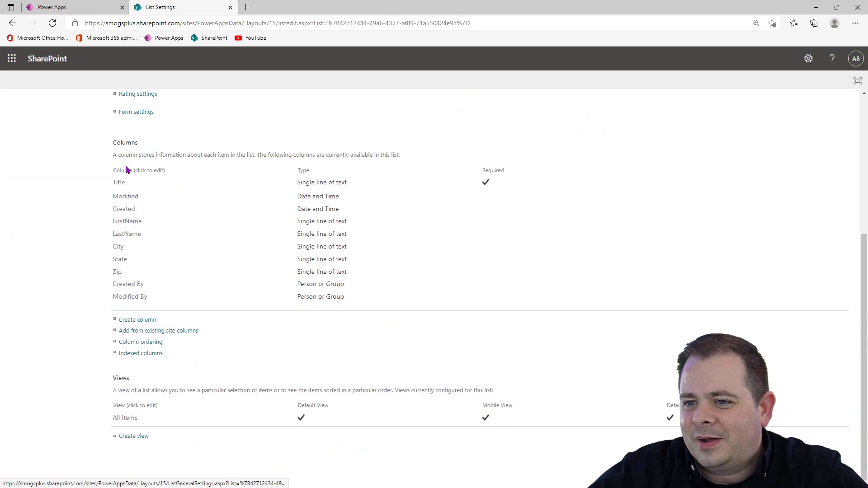
{"action": "left_click", "coordinate": [133, 320]}
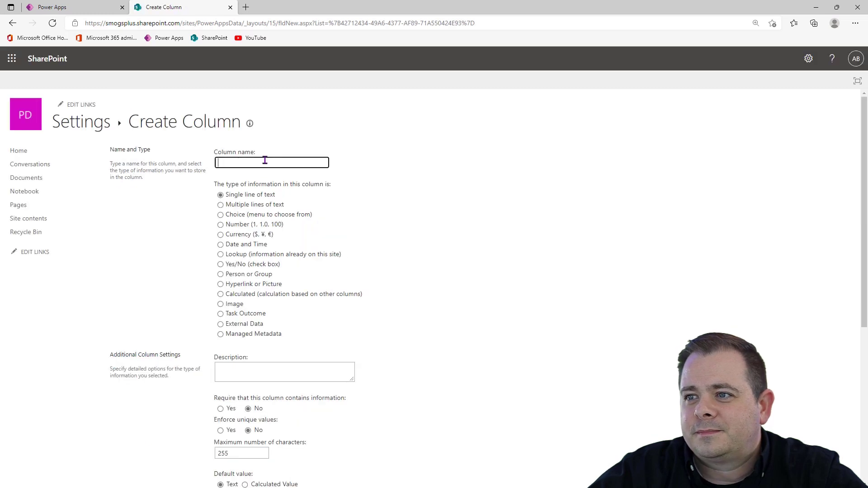
{"action": "type", "text": "Phone"}
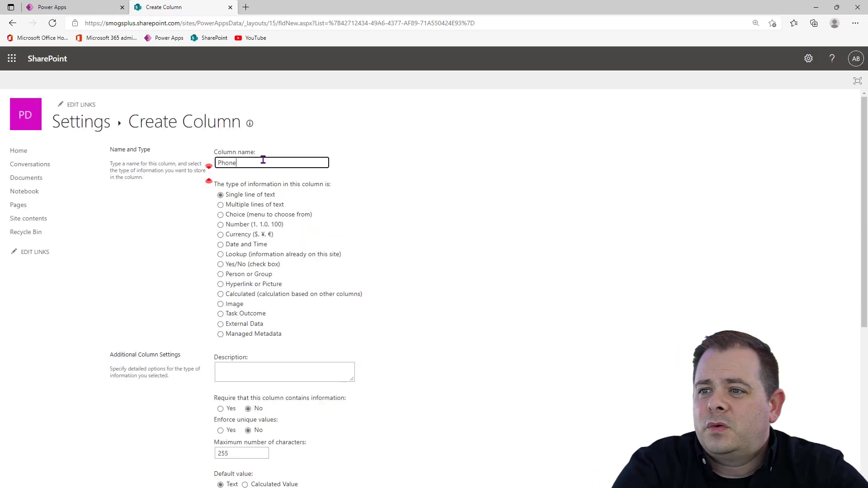
{"action": "scroll", "coordinate": [452, 384], "scroll_direction": "down", "scroll_amount": 5}
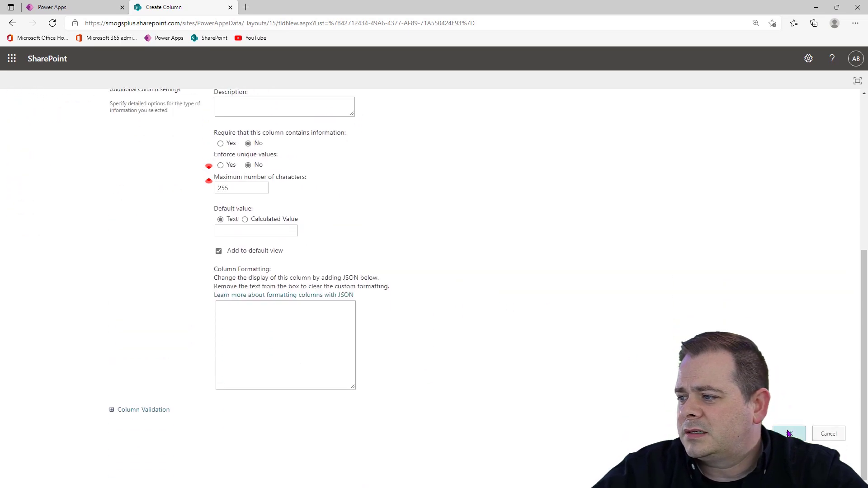
{"action": "left_click", "coordinate": [790, 434]}
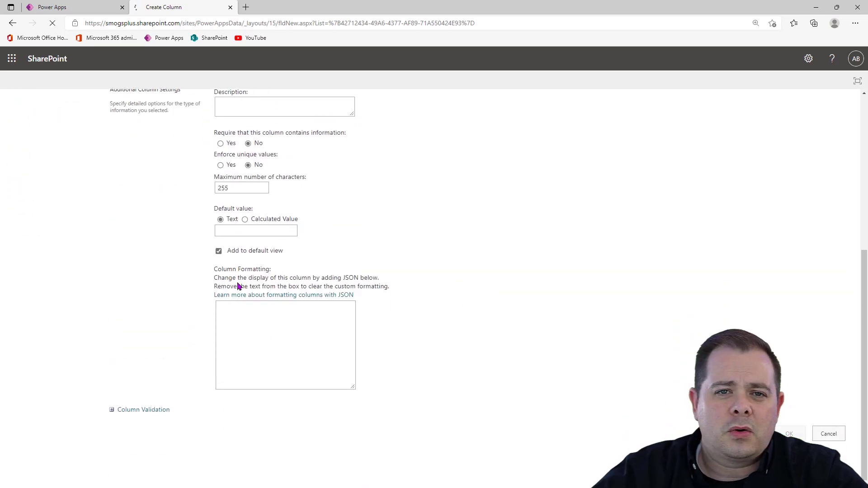
Create a single-line text column named Email in the tblCustomers list settings
{"action": "scroll", "coordinate": [175, 349], "scroll_direction": "down", "scroll_amount": 5}
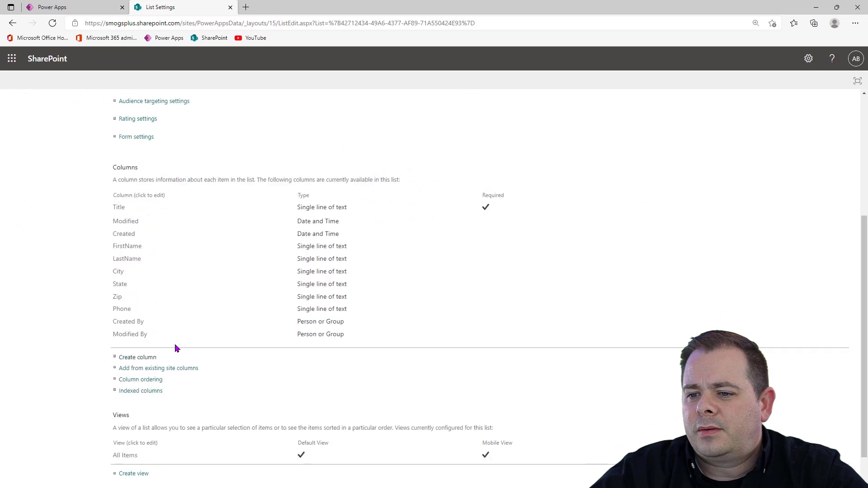
{"action": "left_click", "coordinate": [136, 320]}
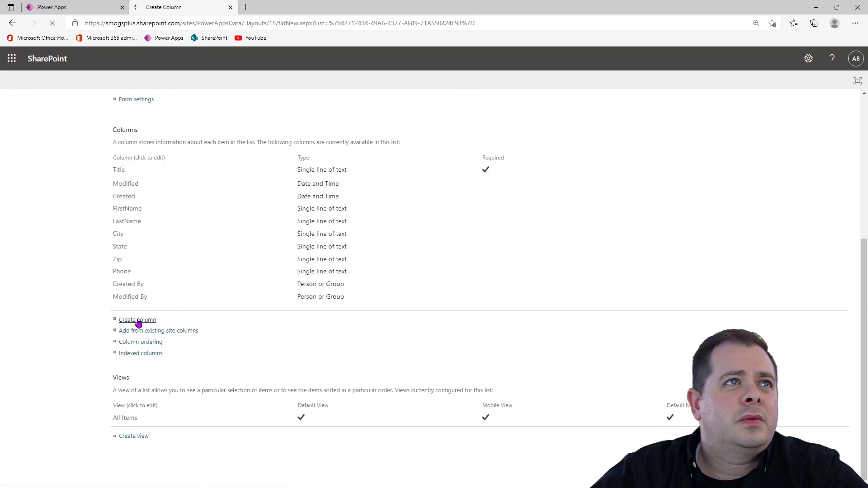
{"action": "type", "text": "Eamil"}
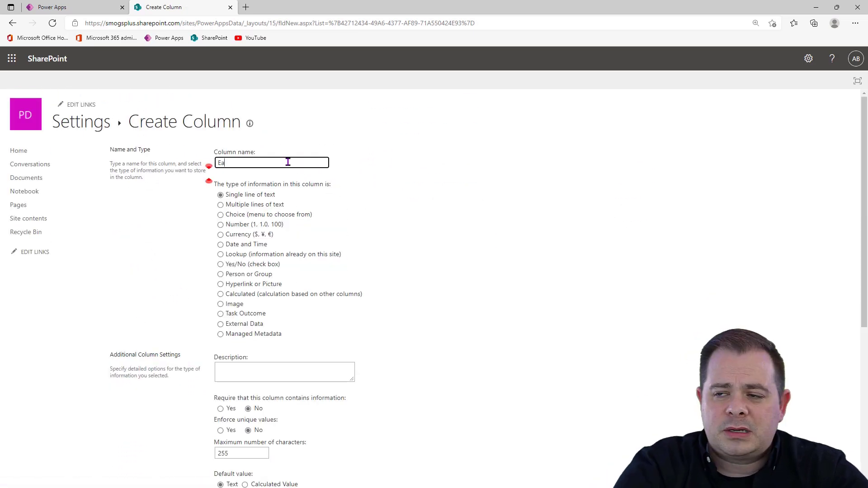
{"action": "key", "text": "BackSpace"}
{"action": "key", "text": "BackSpace"}
{"action": "key", "text": "BackSpace"}
{"action": "key", "text": "BackSpace"}
{"action": "type", "text": "mail"}
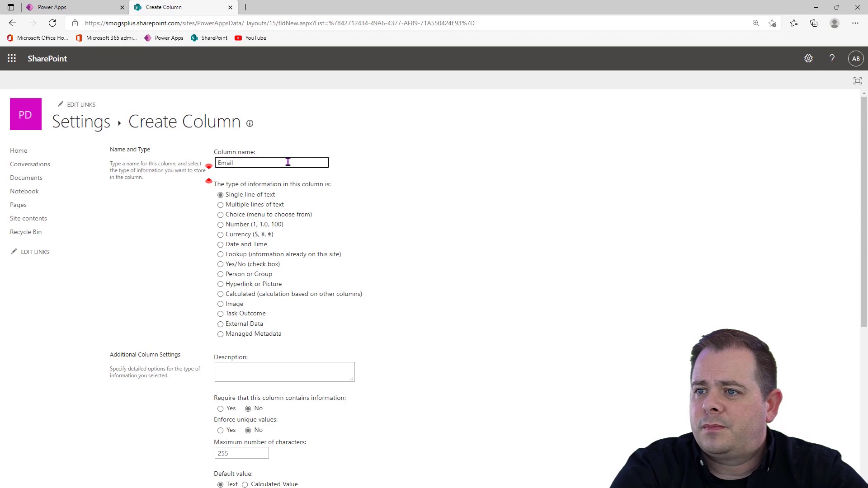
{"action": "scroll", "coordinate": [500, 316], "scroll_direction": "down", "scroll_amount": 5}
{"action": "left_click", "coordinate": [795, 431]}
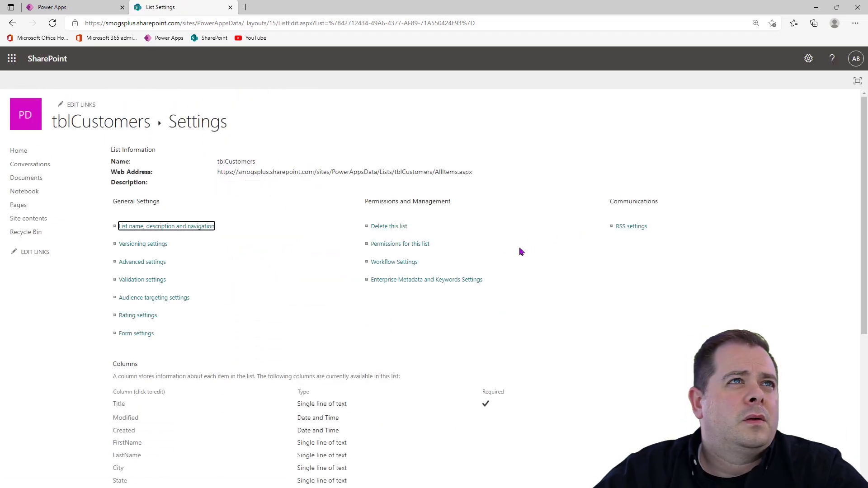
Create a multiple-lines-of-text column named Notes in tblCustomers, allowing plain text only
{"action": "scroll", "coordinate": [259, 316], "scroll_direction": "down", "scroll_amount": 5}
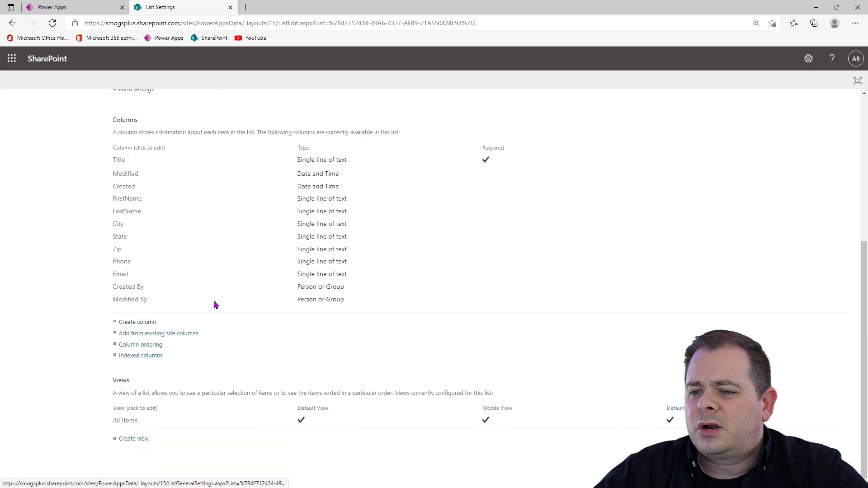
{"action": "left_click", "coordinate": [138, 321]}
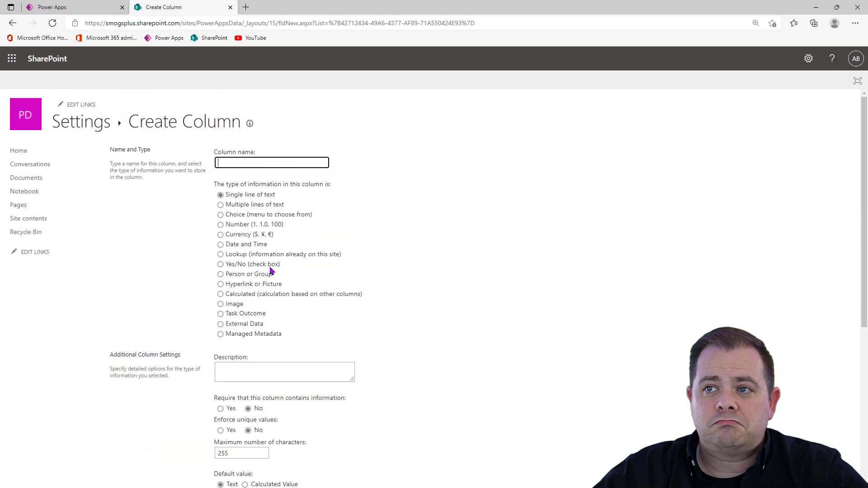
{"action": "left_click", "coordinate": [275, 207]}
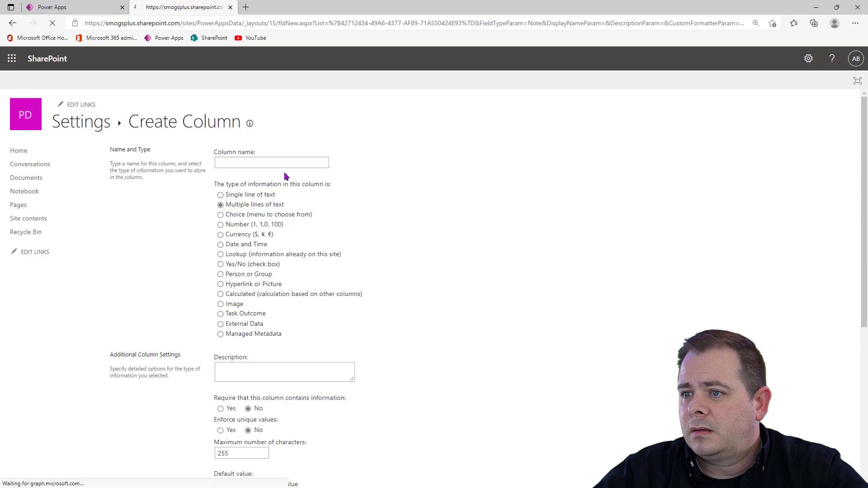
{"action": "type", "text": "Notes"}
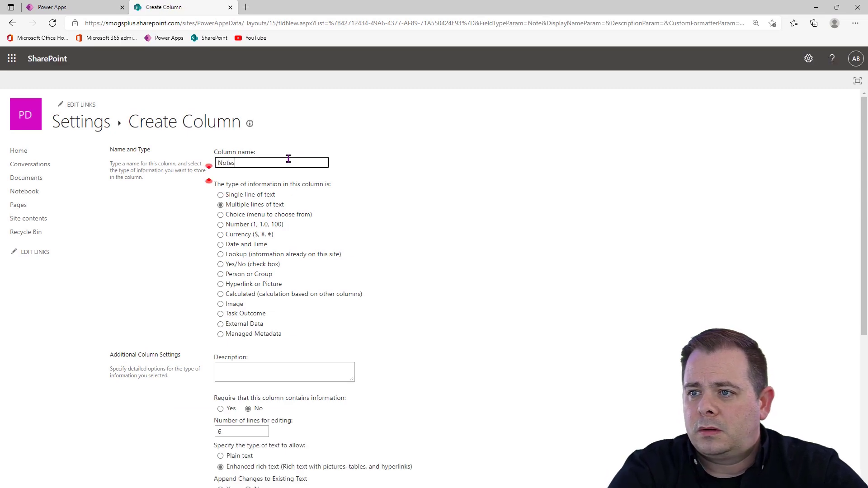
{"action": "scroll", "coordinate": [362, 183], "scroll_direction": "down", "scroll_amount": 4}
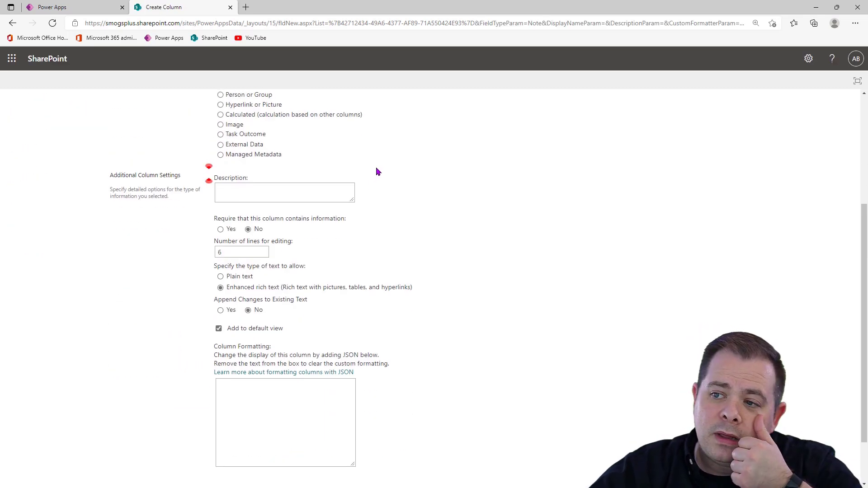
{"action": "left_click", "coordinate": [242, 278]}
{"action": "scroll", "coordinate": [495, 270], "scroll_direction": "up", "scroll_amount": 4}
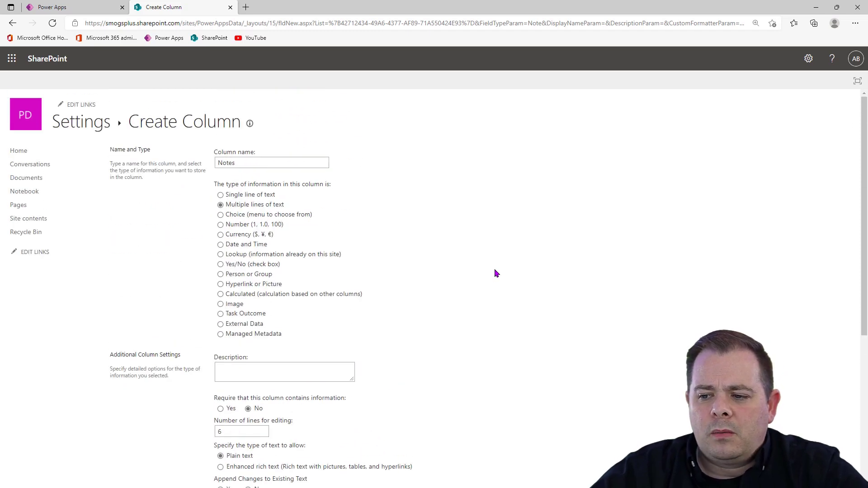
{"action": "scroll", "coordinate": [495, 273], "scroll_direction": "down", "scroll_amount": 1}
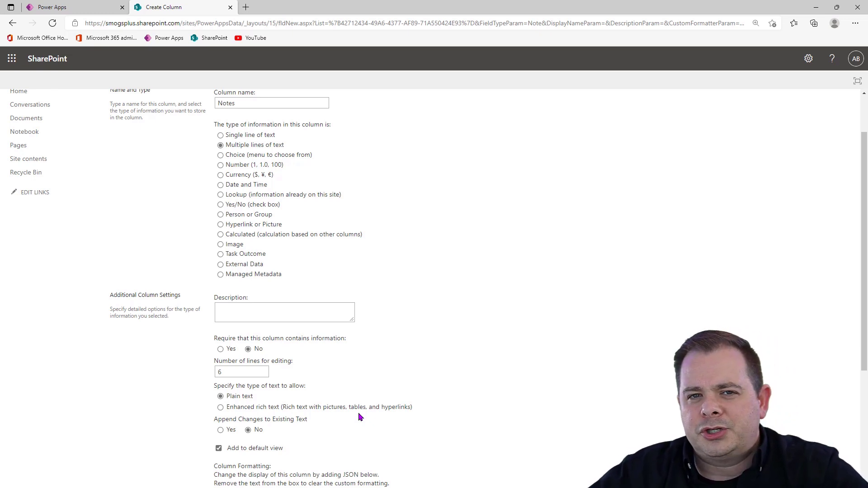
{"action": "scroll", "coordinate": [722, 262], "scroll_direction": "down", "scroll_amount": 4}
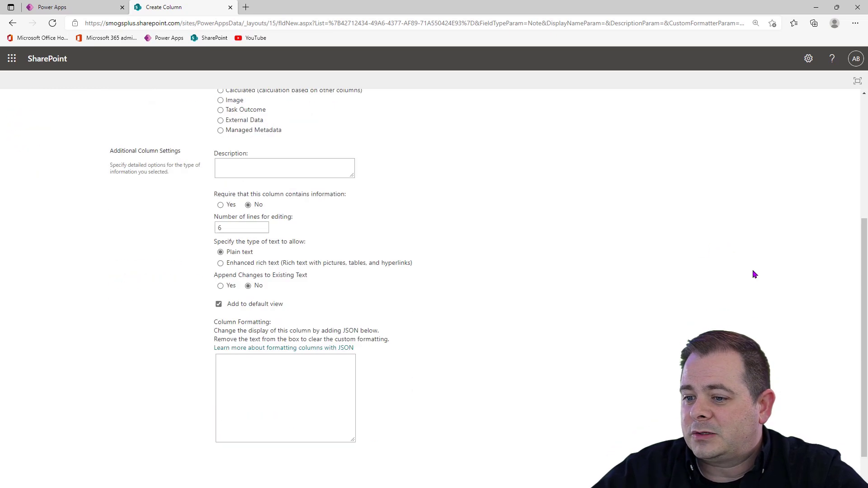
{"action": "left_click", "coordinate": [788, 434]}
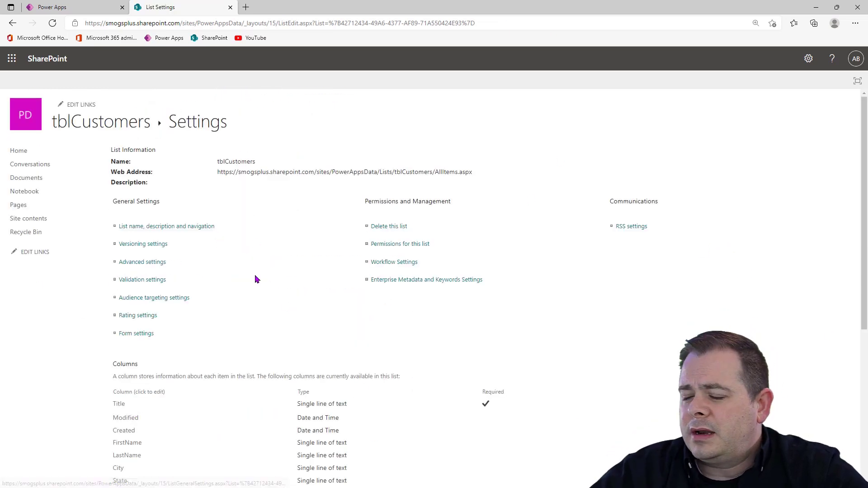
Review the columns defined in the tblCustomers settings and return to the list's item view
{"action": "scroll", "coordinate": [255, 275], "scroll_direction": "down", "scroll_amount": 6}
{"action": "scroll", "coordinate": [290, 292], "scroll_direction": "up", "scroll_amount": 1}
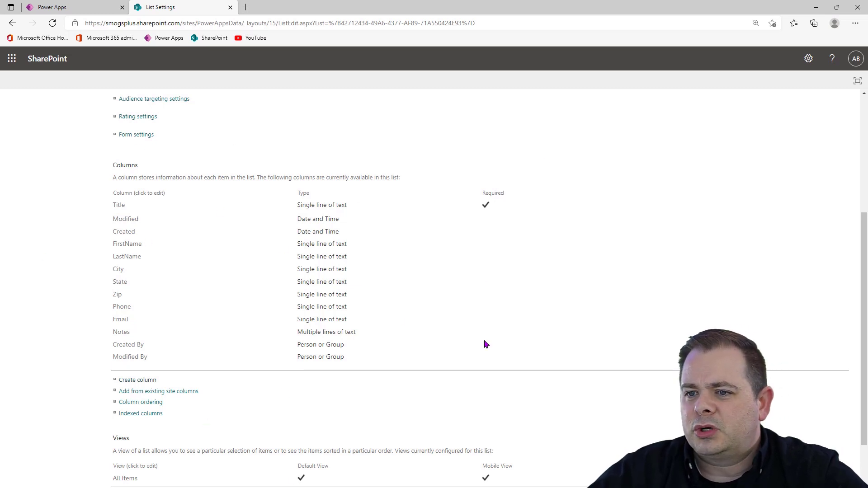
{"action": "scroll", "coordinate": [391, 370], "scroll_direction": "up", "scroll_amount": 5}
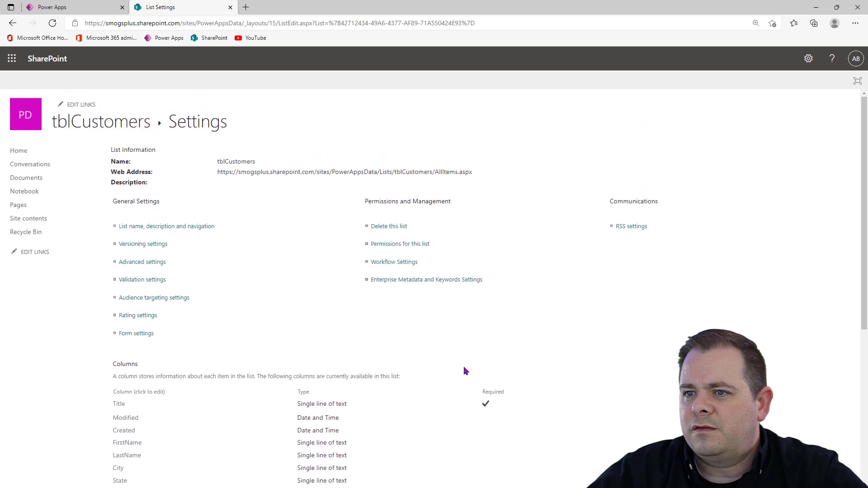
{"action": "left_click", "coordinate": [103, 123]}
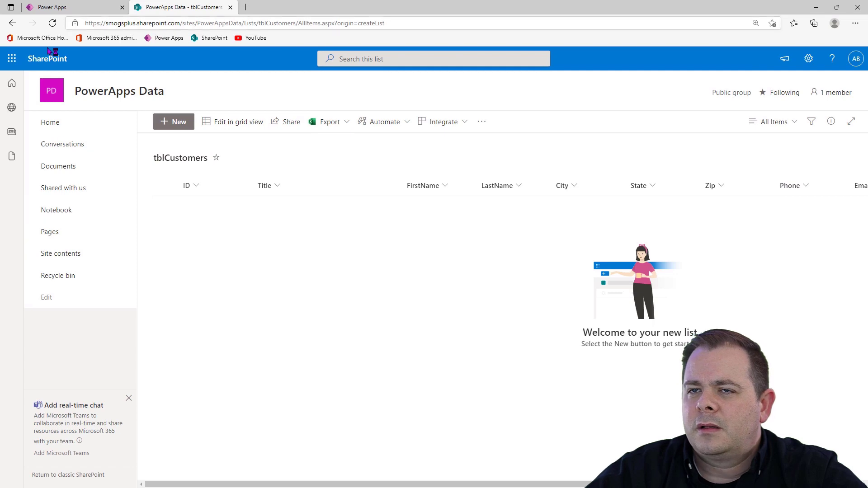
Switch to Power Apps and add the tblCustomers list from the PowerApps Data SharePoint site as a data source
{"action": "left_click", "coordinate": [81, 7]}
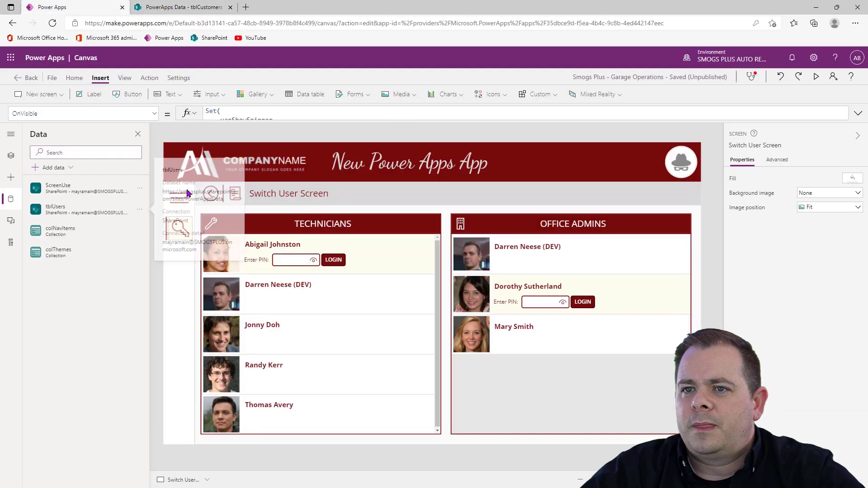
{"action": "left_click", "coordinate": [11, 202]}
{"action": "left_click", "coordinate": [11, 200]}
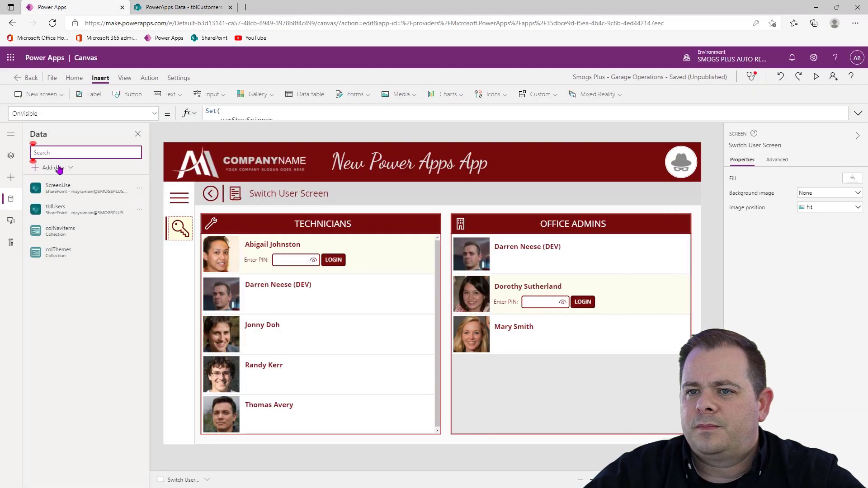
{"action": "left_click", "coordinate": [58, 168]}
{"action": "left_click", "coordinate": [62, 273]}
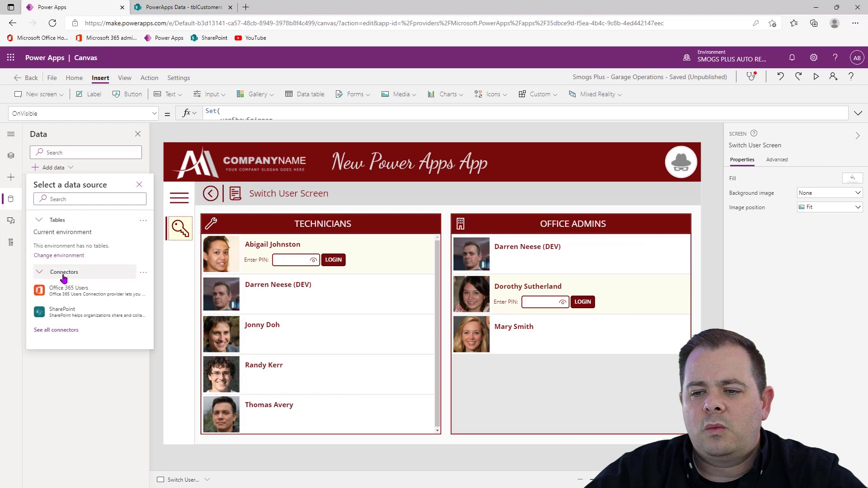
{"action": "left_click", "coordinate": [75, 313]}
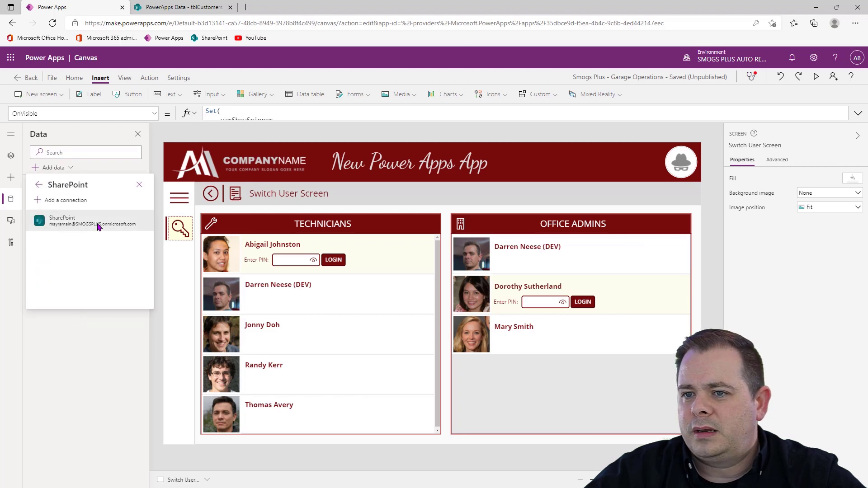
{"action": "left_click", "coordinate": [98, 227]}
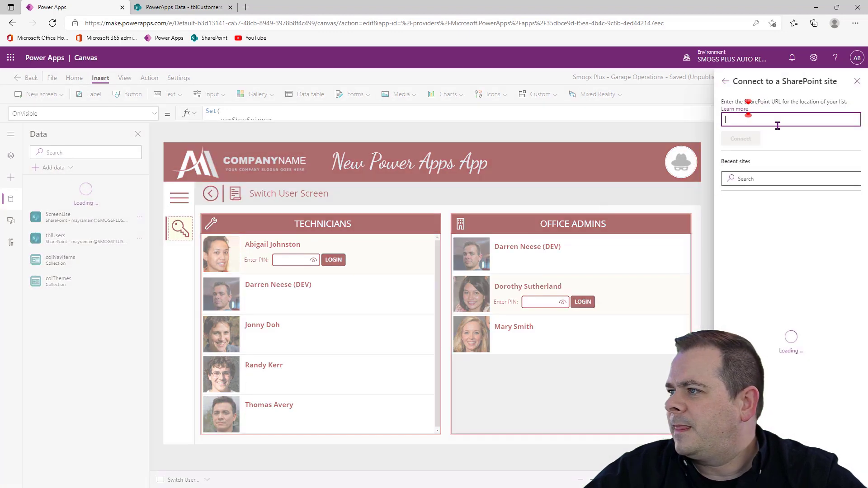
{"action": "left_click", "coordinate": [786, 223]}
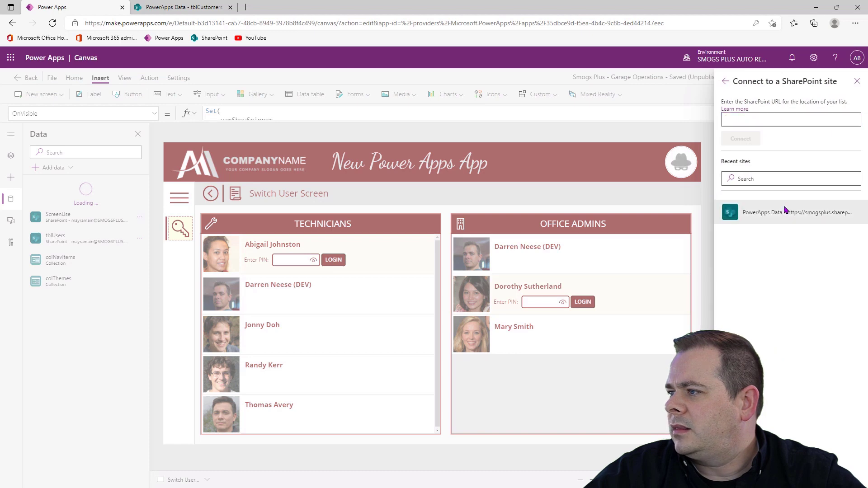
{"action": "left_click", "coordinate": [728, 161]}
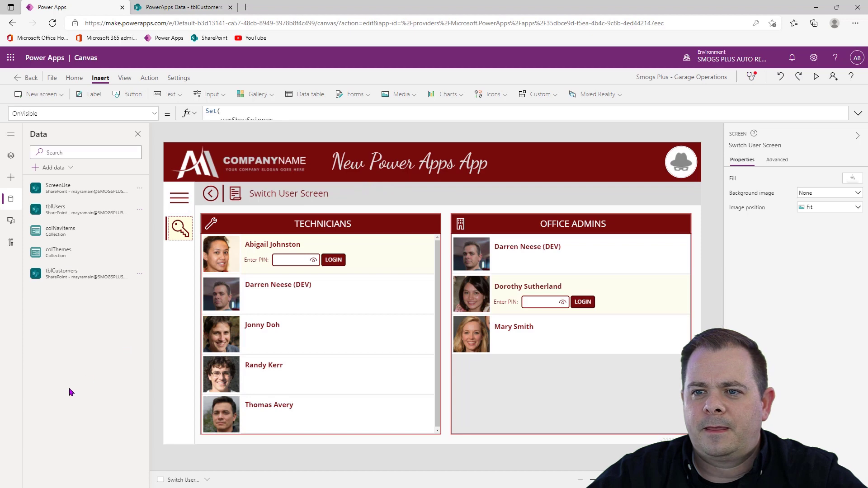
Show the app's screen tree, preview the app and log in as the developer under Office Admins by entering the PIN
{"action": "left_click", "coordinate": [11, 155]}
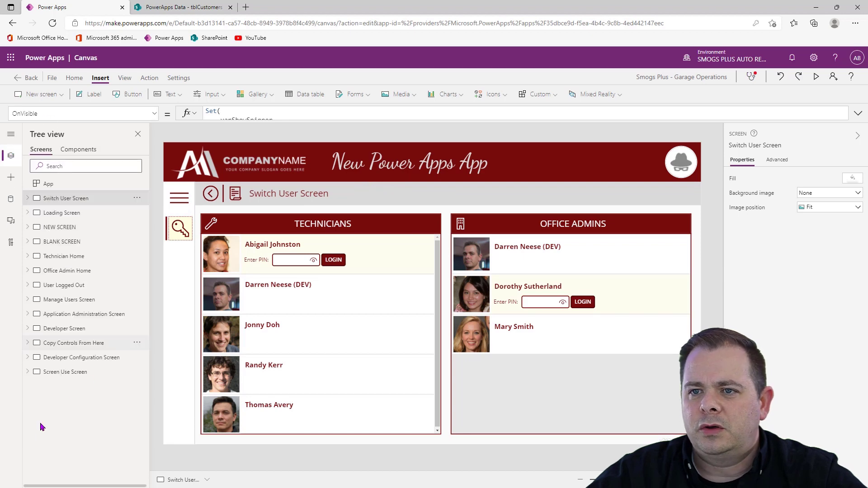
{"action": "left_click", "coordinate": [816, 78]}
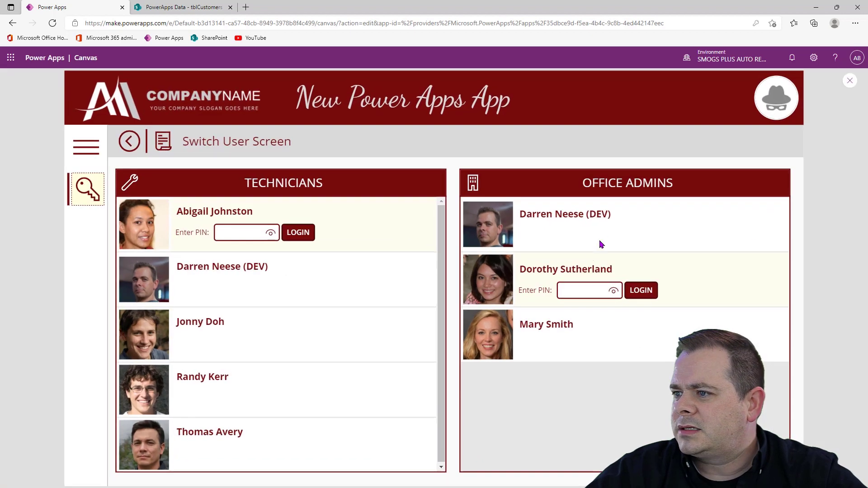
{"action": "left_click", "coordinate": [761, 248]}
{"action": "left_click", "coordinate": [591, 233]}
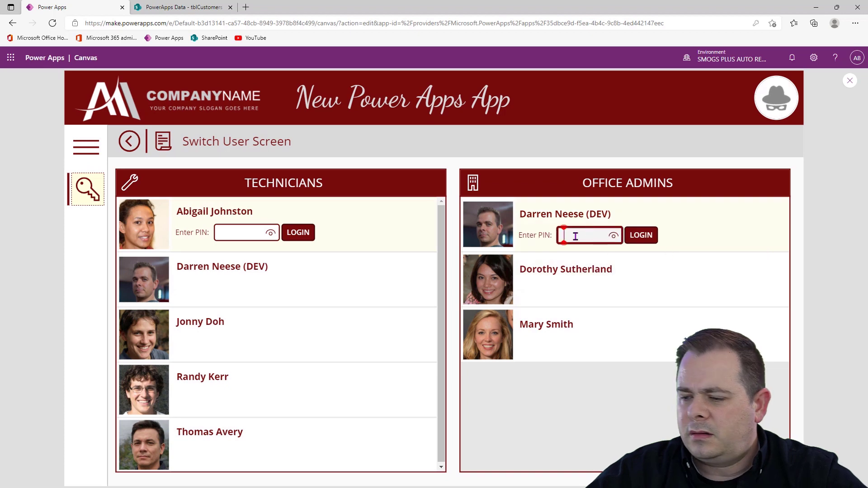
{"action": "type", "text": "••••"}
{"action": "left_click", "coordinate": [641, 235]}
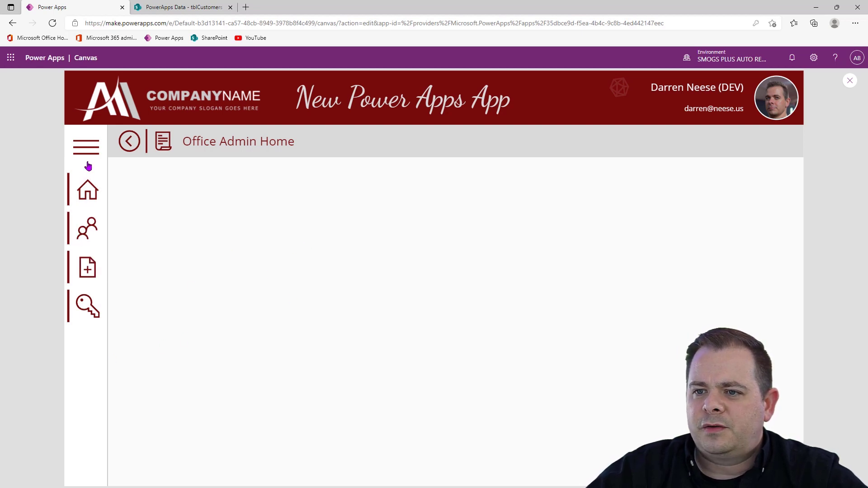
Open the Manage Users screen from the expanded side navigation to examine its layout, and exit the preview
{"action": "left_click", "coordinate": [90, 148]}
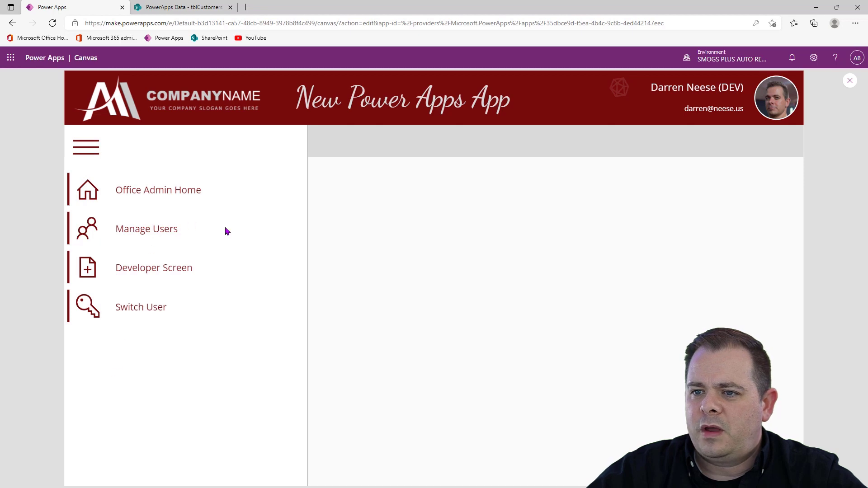
{"action": "left_click", "coordinate": [86, 232]}
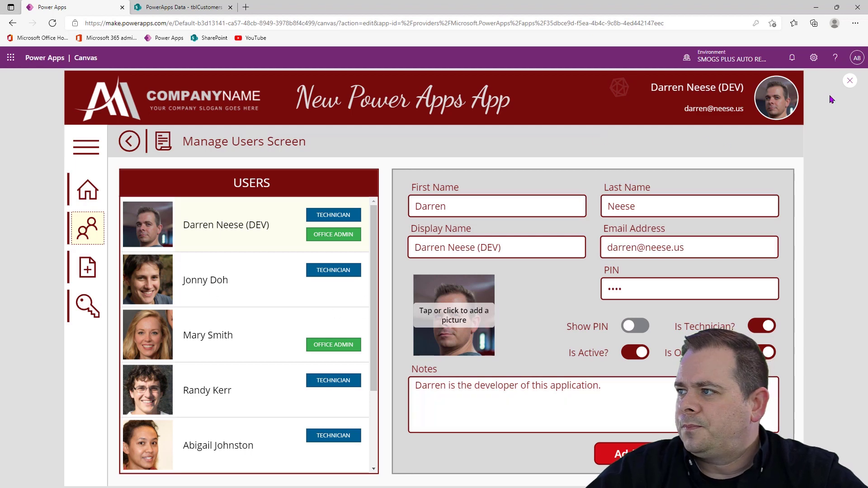
{"action": "left_click", "coordinate": [846, 83]}
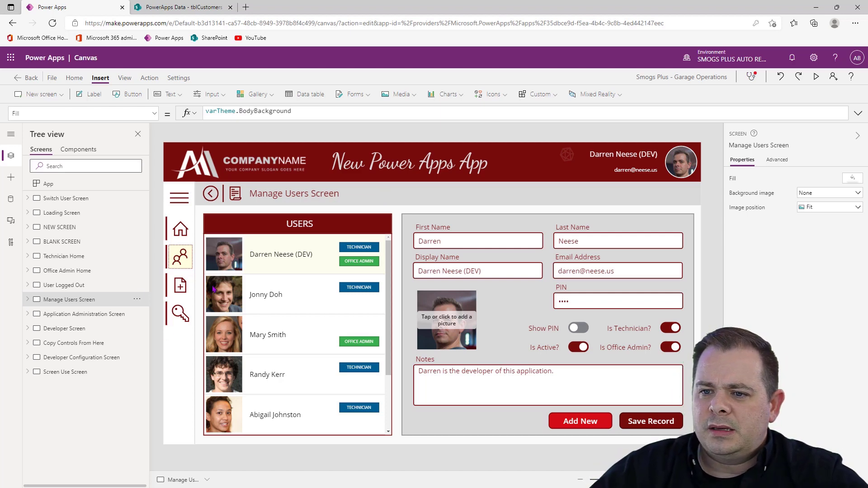
Duplicate the Manage Users Screen, compare it with the original and select the duplicate
{"action": "left_click", "coordinate": [137, 301]}
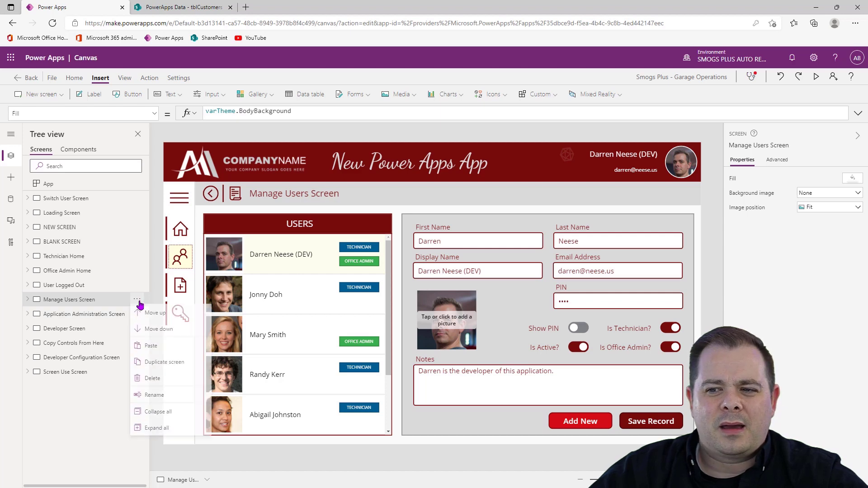
{"action": "left_click", "coordinate": [161, 369]}
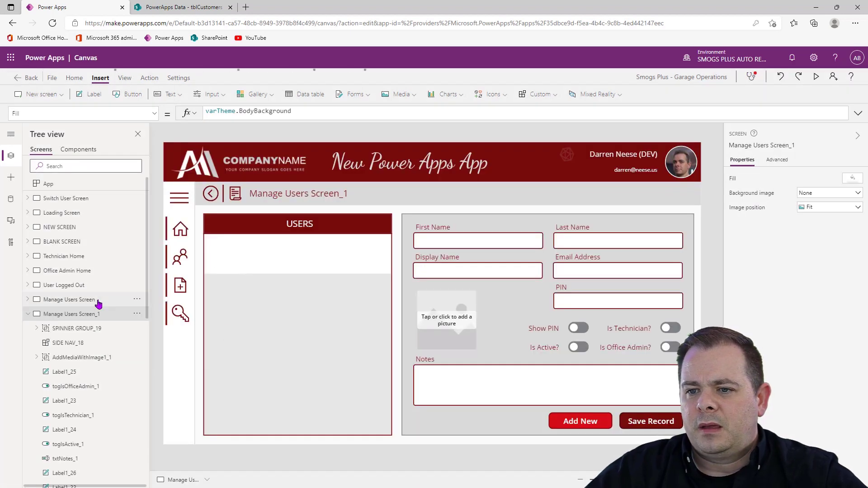
{"action": "left_click", "coordinate": [73, 300]}
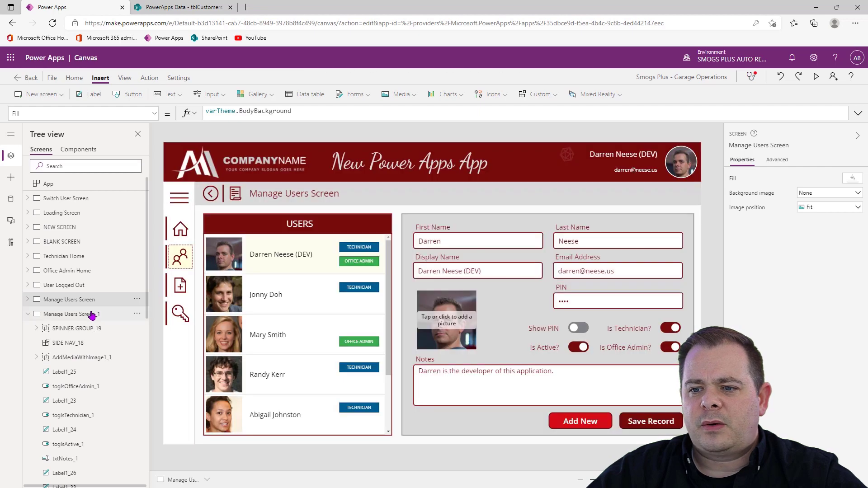
{"action": "left_click", "coordinate": [92, 315]}
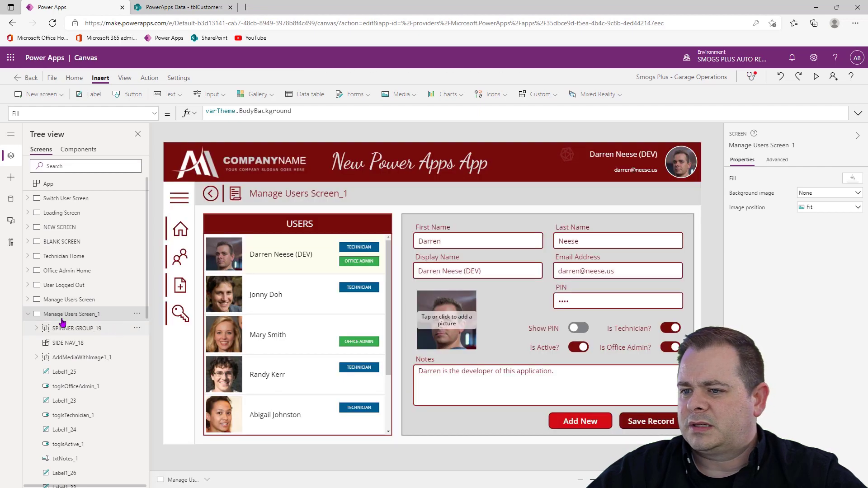
Rename the duplicated screen Customer Listing Screen and switch to the Manage Users Screen and back to refresh its header title
{"action": "left_click", "coordinate": [766, 146]}
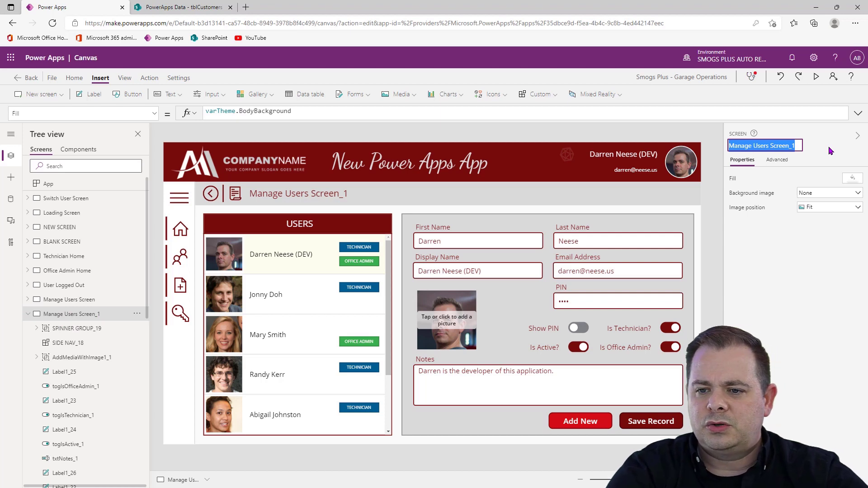
{"action": "type", "text": "Cus"}
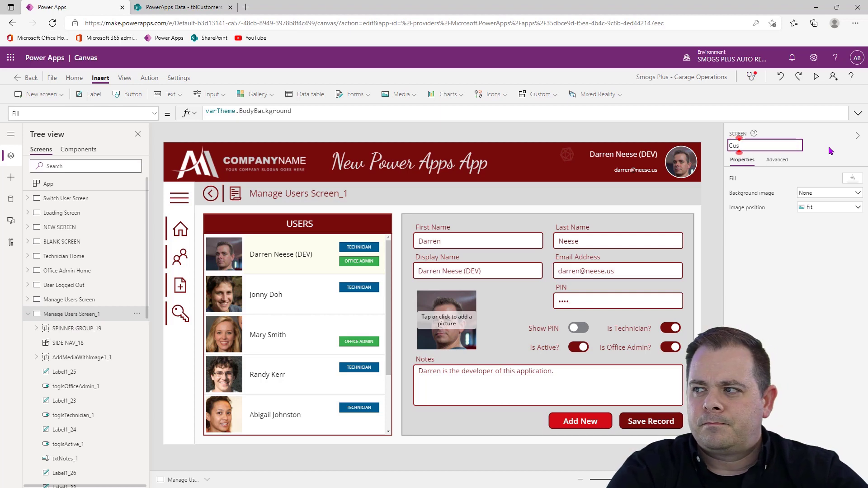
{"action": "type", "text": "tomer Listing Screen"}
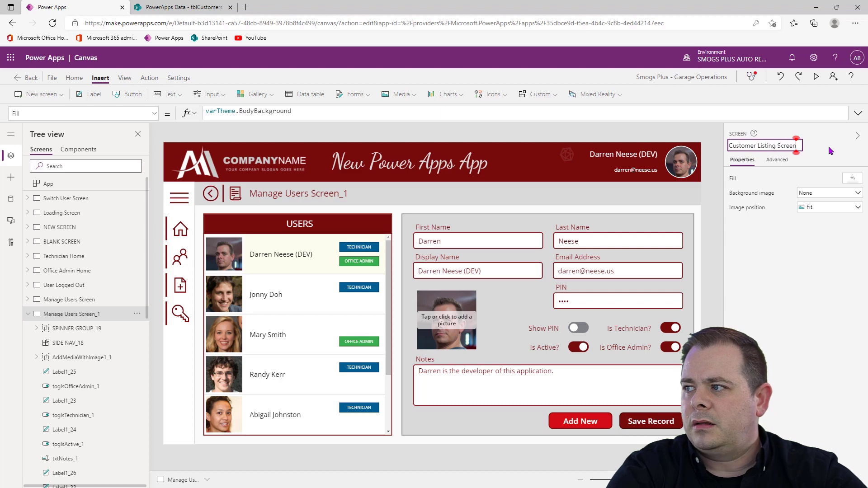
{"action": "key", "text": "Return"}
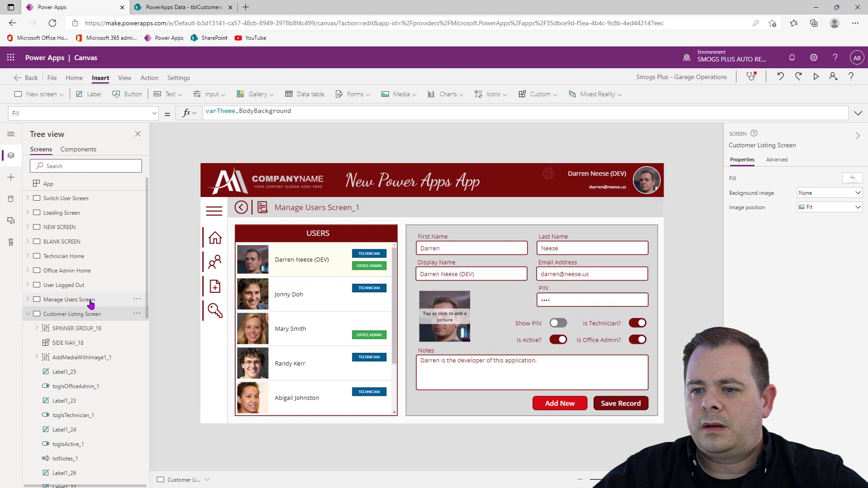
{"action": "left_click", "coordinate": [69, 300]}
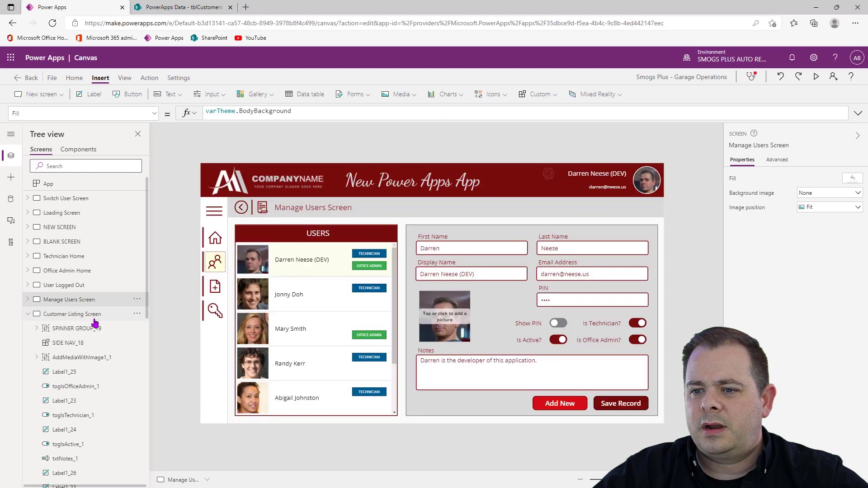
{"action": "left_click", "coordinate": [94, 317]}
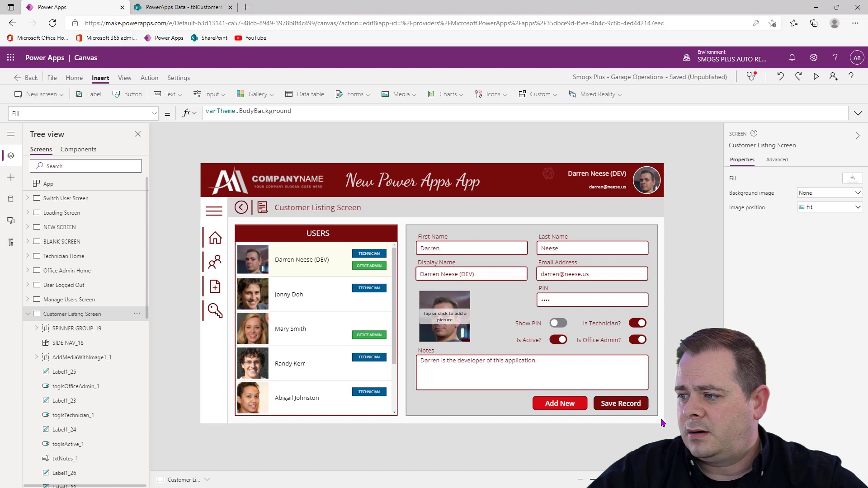
Cut the user detail form controls and their background panel from the Customer Listing Screen, keeping the spinner group
{"action": "left_click_drag", "start_coordinate": [661, 420], "coordinate": [404, 223]}
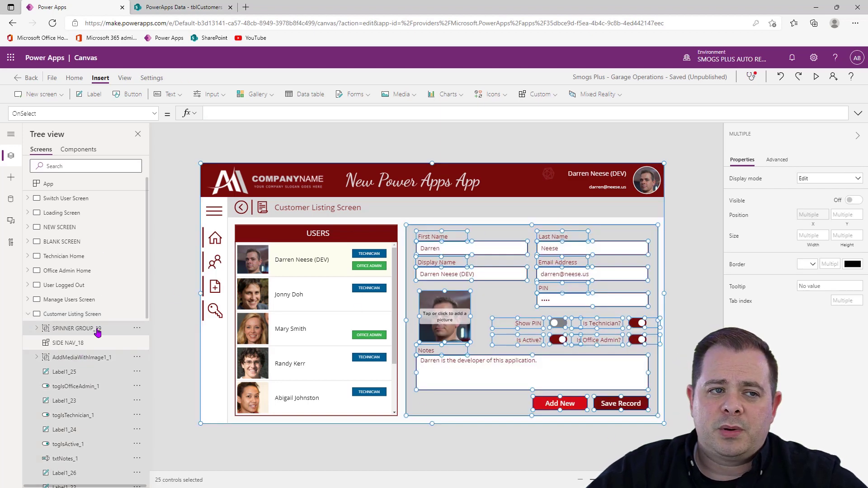
{"action": "scroll", "coordinate": [99, 332], "scroll_direction": "down", "scroll_amount": 4}
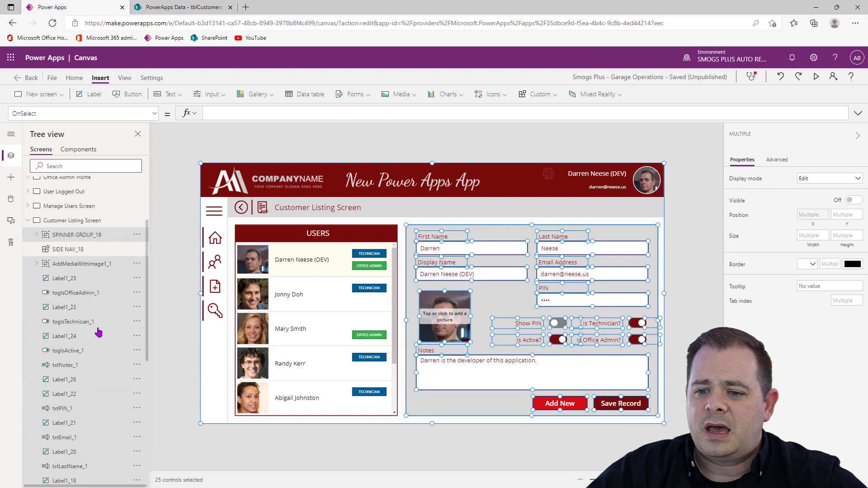
{"action": "left_click", "coordinate": [88, 238], "text": "ctrl"}
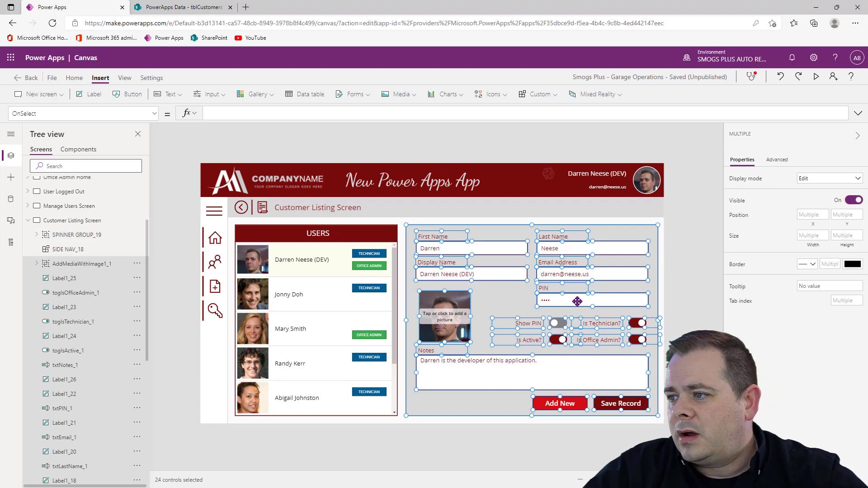
{"action": "key", "text": "ctrl+x"}
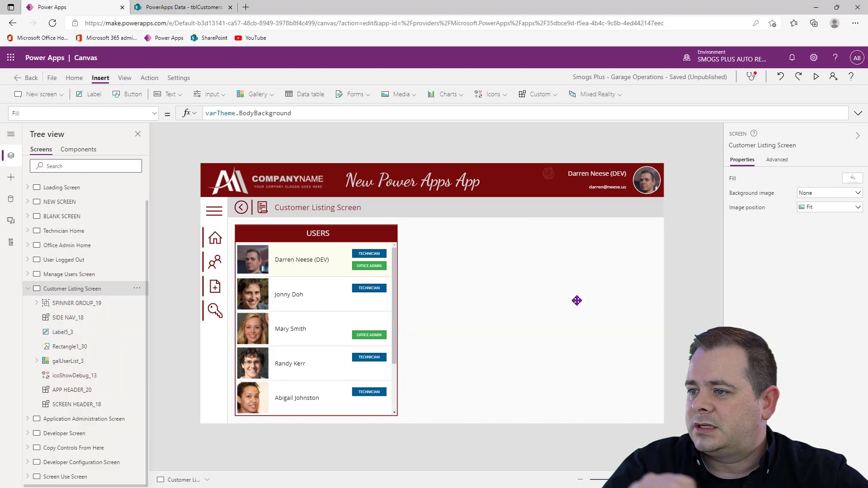
Widen the galUserList_3 gallery to 1243 across the Customer Listing Screen and set its Items to tblCustomers
{"action": "left_click", "coordinate": [393, 326]}
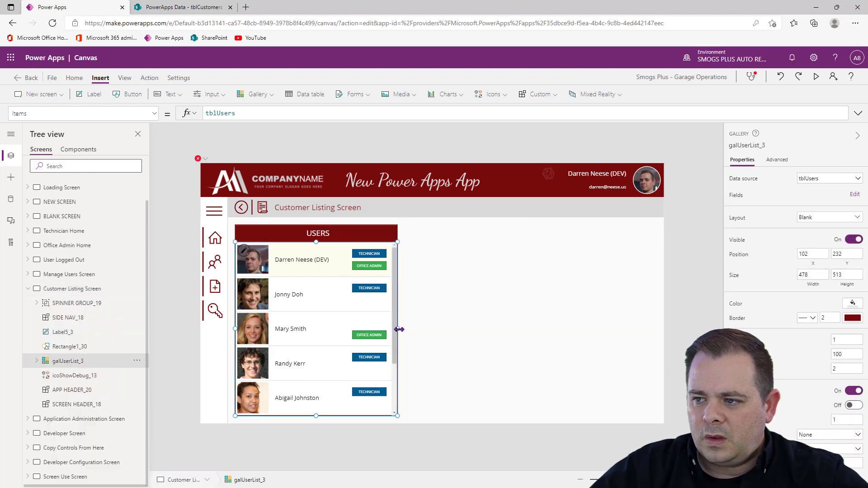
{"action": "left_click_drag", "start_coordinate": [429, 335], "coordinate": [659, 335]}
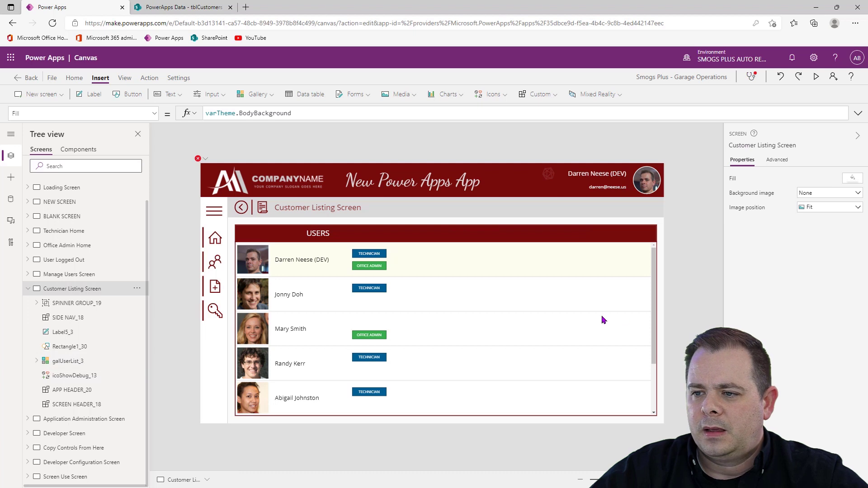
{"action": "left_click", "coordinate": [574, 320]}
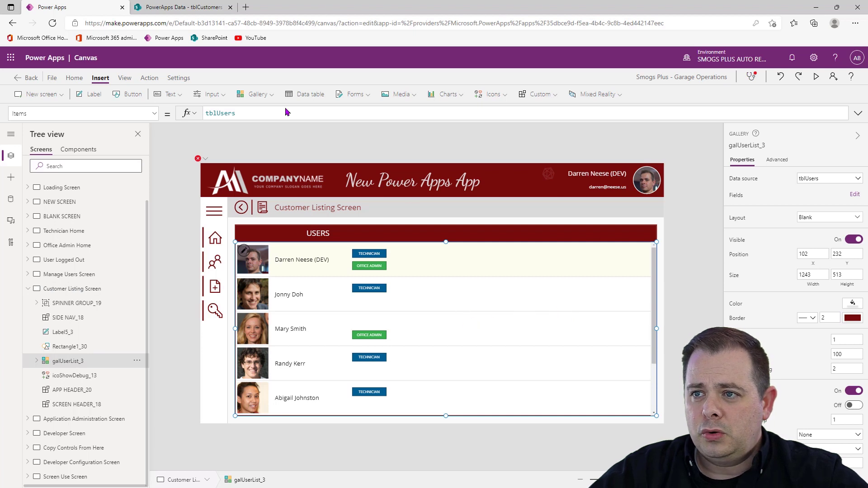
{"action": "left_click_drag", "start_coordinate": [255, 113], "coordinate": [171, 114]}
{"action": "type", "text": "t"}
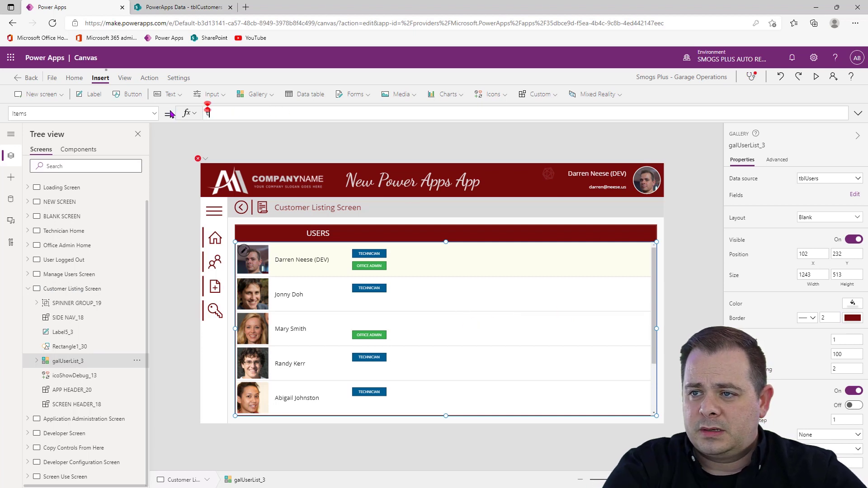
{"action": "type", "text": "blCustomers"}
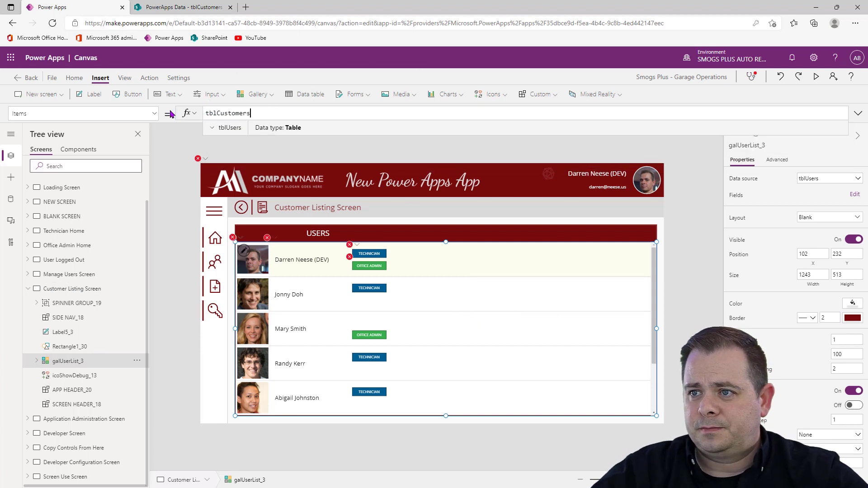
Delete the two role badge labels, Label8_3 and Label8_2, and the photo control Image1_3 from the customer gallery
{"action": "scroll", "coordinate": [116, 356], "scroll_direction": "down", "scroll_amount": 3}
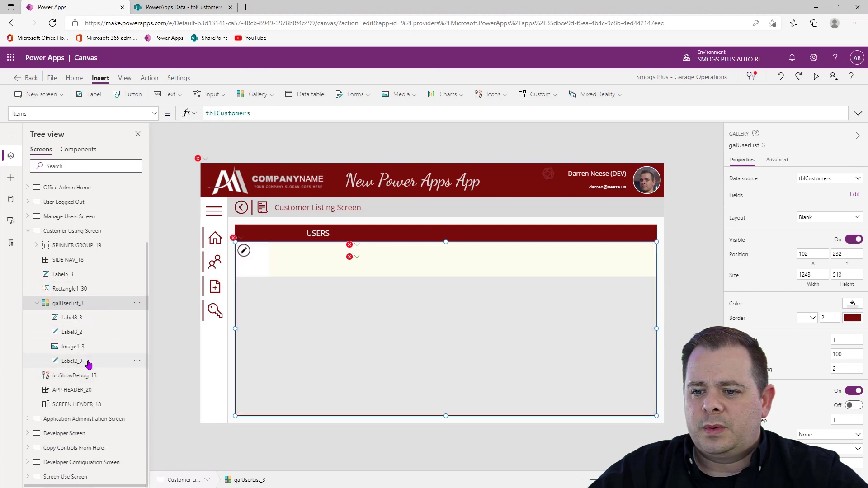
{"action": "left_click", "coordinate": [73, 317]}
{"action": "left_click", "coordinate": [89, 334], "text": "shift"}
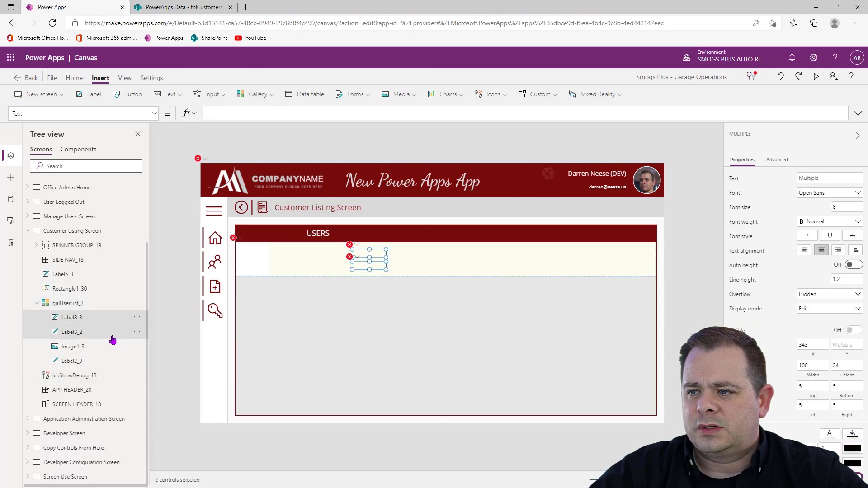
{"action": "left_click", "coordinate": [137, 331]}
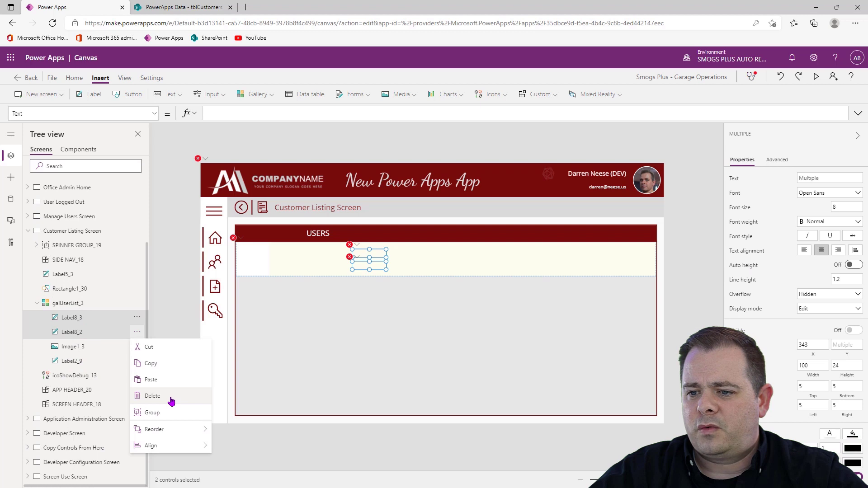
{"action": "left_click", "coordinate": [152, 397]}
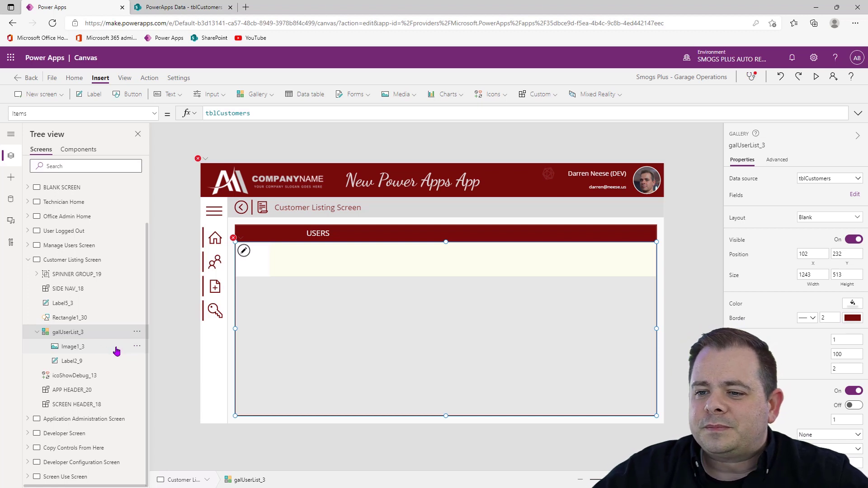
{"action": "left_click", "coordinate": [115, 353]}
{"action": "left_click", "coordinate": [137, 346]}
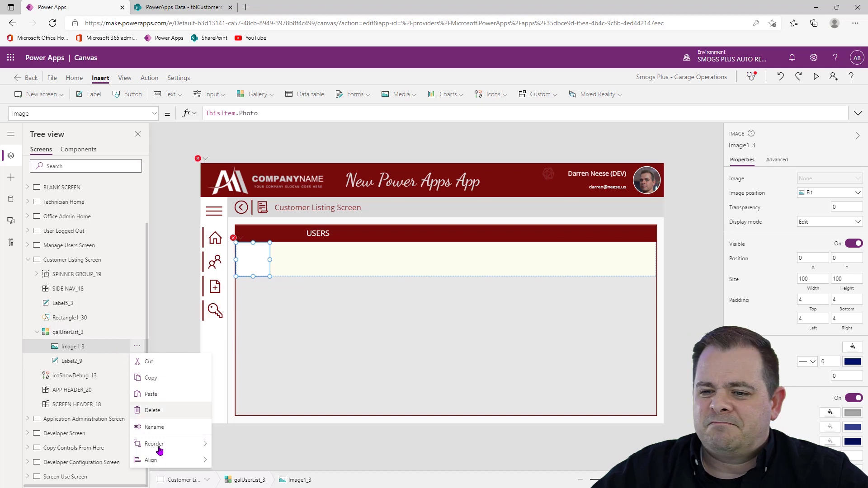
{"action": "left_click", "coordinate": [170, 413]}
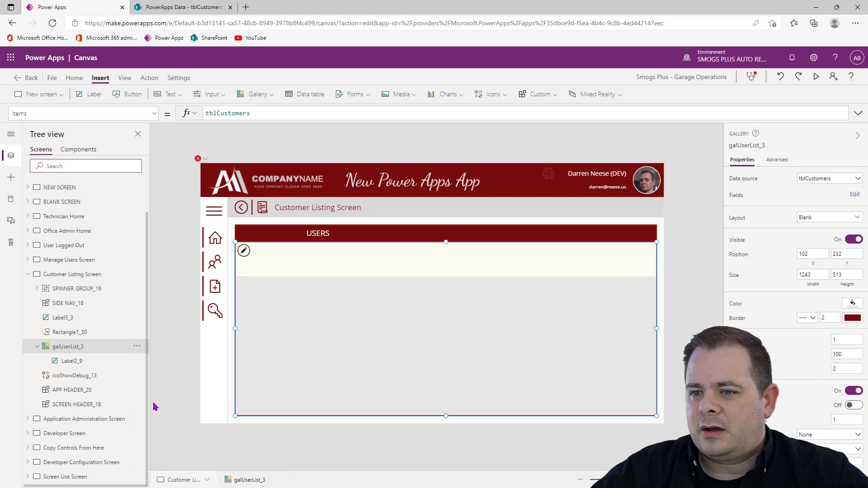
Check the gallery's remaining title label, and start a new item in the tblCustomers list in SharePoint
{"action": "left_click", "coordinate": [99, 362]}
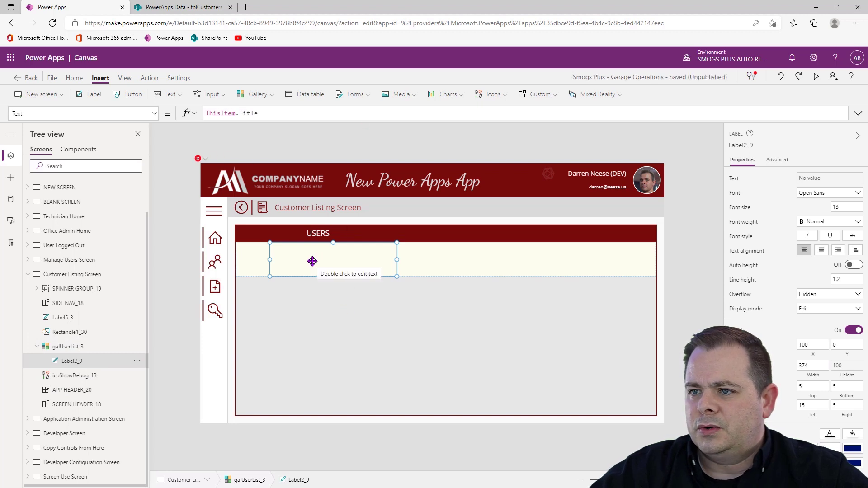
{"action": "left_click", "coordinate": [204, 8]}
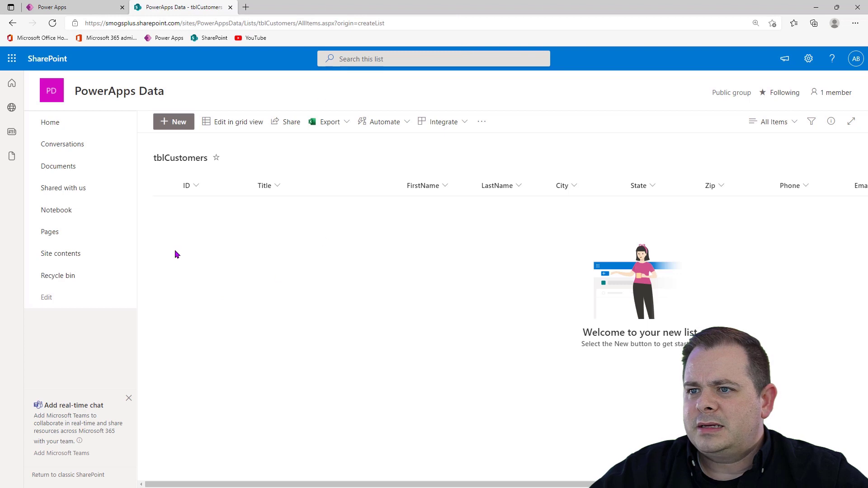
{"action": "left_click", "coordinate": [170, 129]}
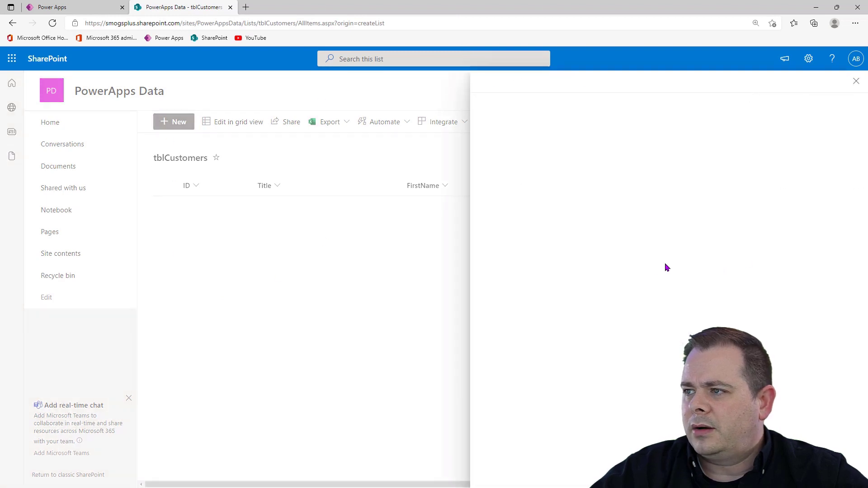
{"action": "left_click", "coordinate": [558, 190]}
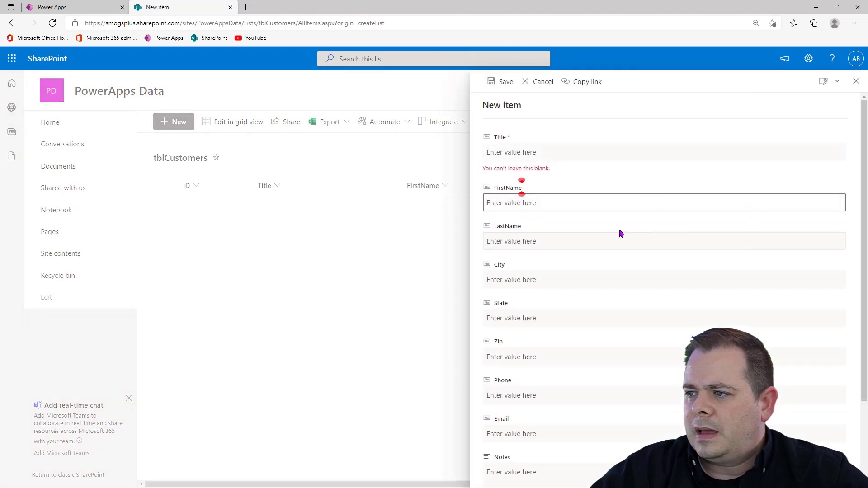
{"action": "left_click", "coordinate": [622, 152]}
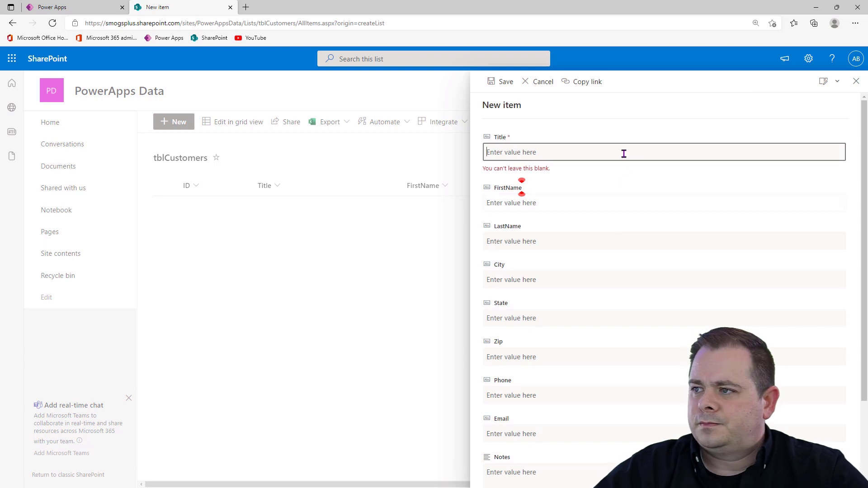
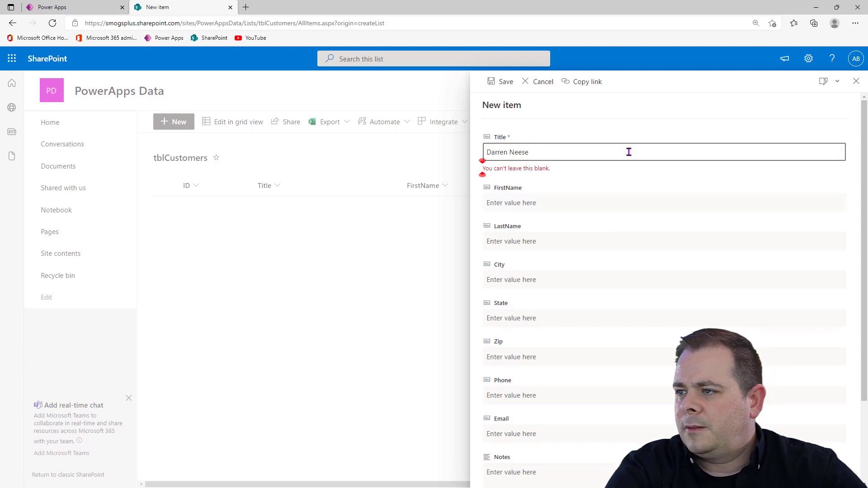
Enter the customer's full name as the new item's Title and fill in the FirstName and LastName fields
{"action": "key", "text": "Tab"}
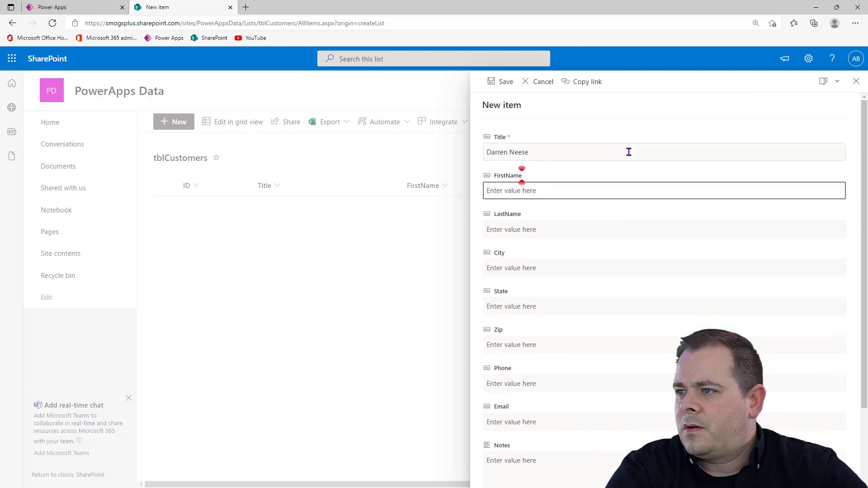
{"action": "type", "text": "Darren"}
{"action": "key", "text": "Tab"}
{"action": "type", "text": "N"}
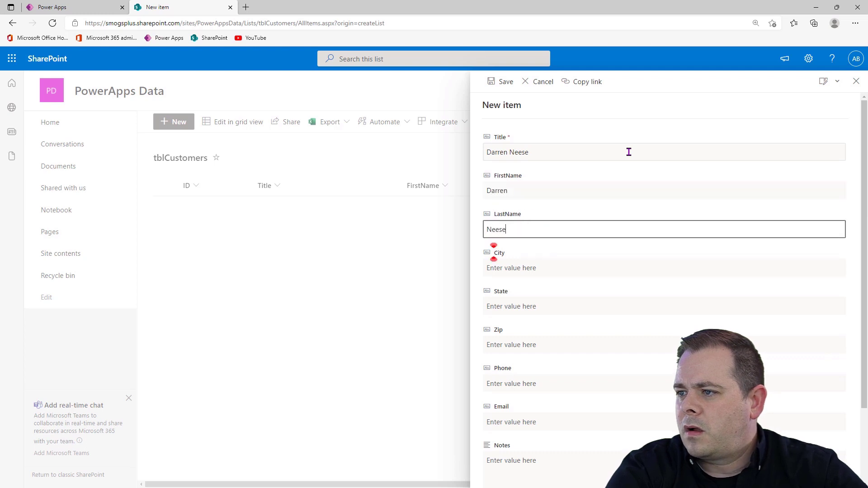
Fill in the City, State and Zip fields of the new customer item
{"action": "key", "text": "Tab"}
{"action": "type", "text": "O"}
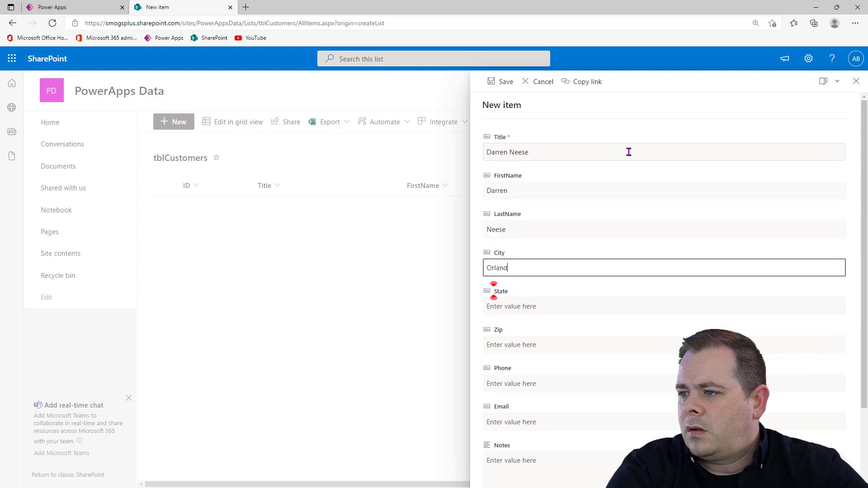
{"action": "key", "text": "Tab"}
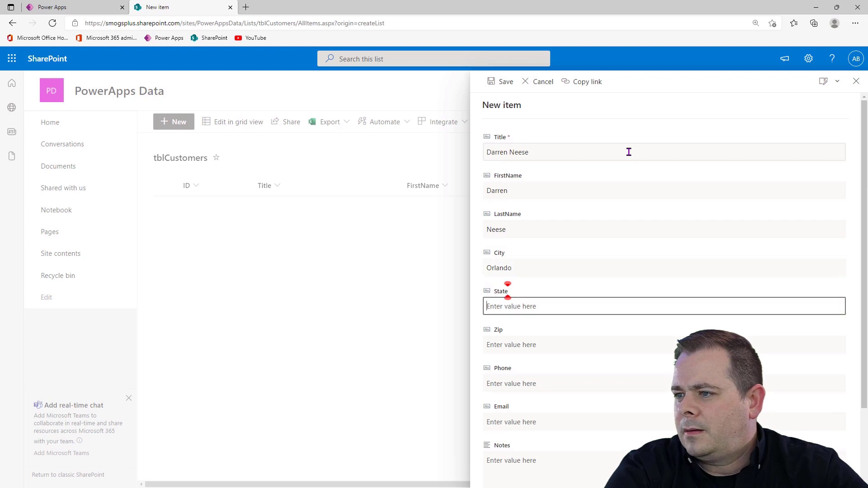
{"action": "type", "text": "FL"}
{"action": "key", "text": "Tab"}
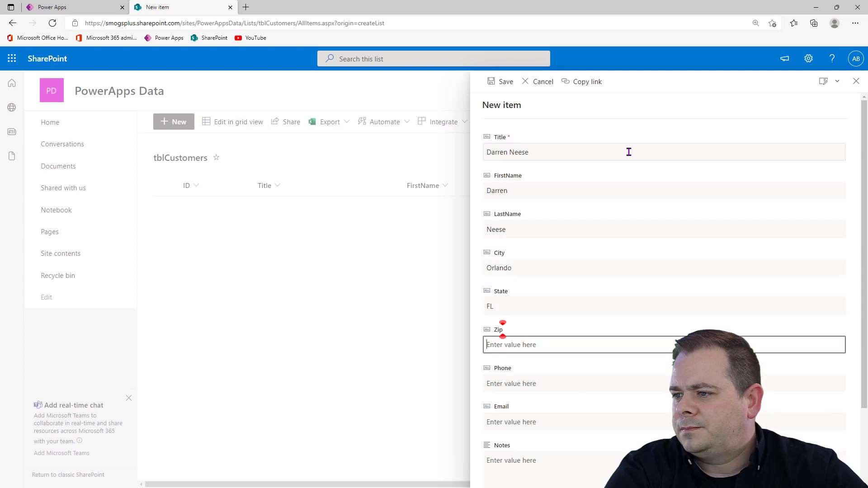
{"action": "type", "text": "32789"}
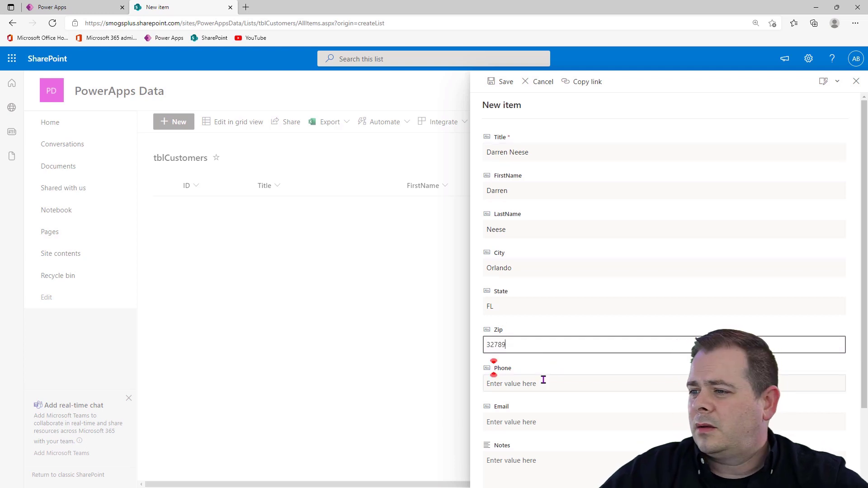
Enter the customer's phone number in the Phone field of the new item
{"action": "left_click", "coordinate": [548, 385]}
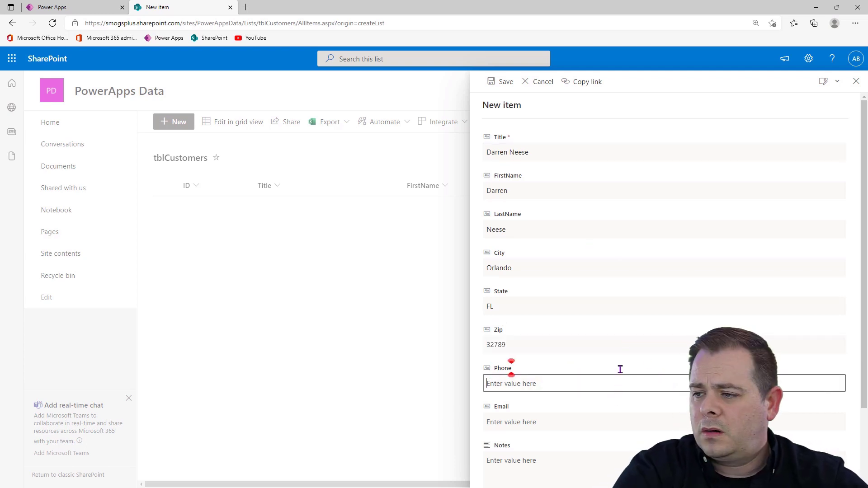
{"action": "type", "text": "(99"}
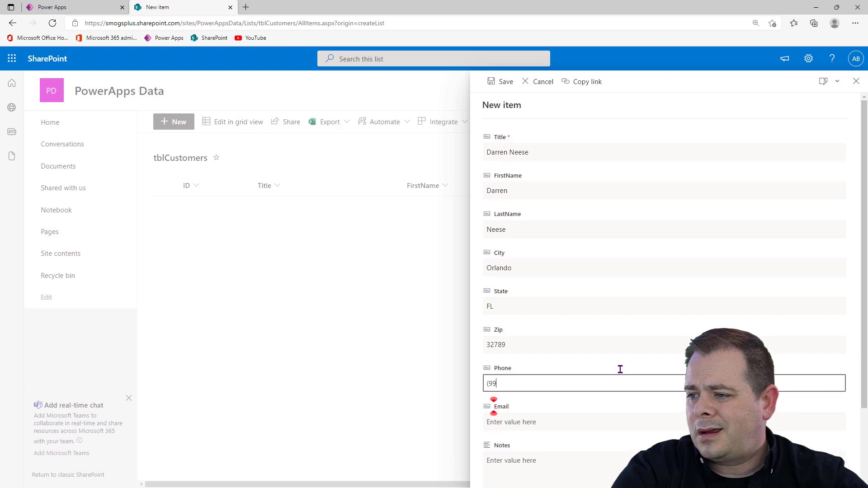
{"action": "type", "text": "9) 86"}
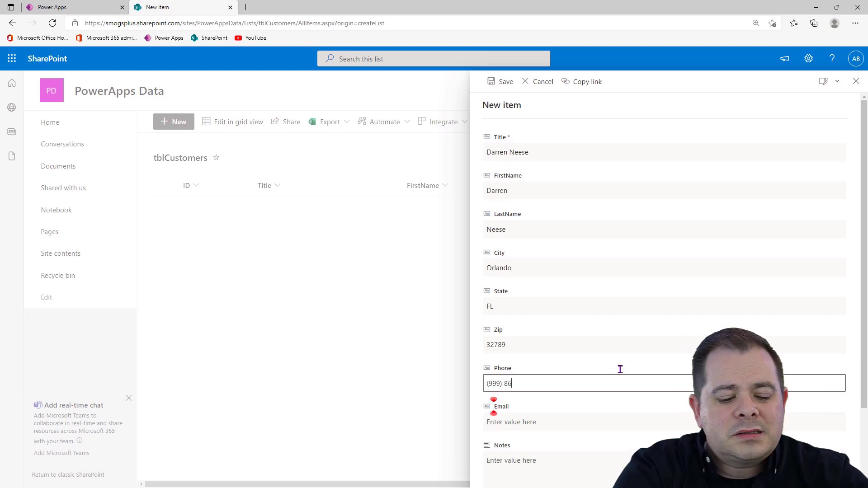
{"action": "type", "text": "7-5309"}
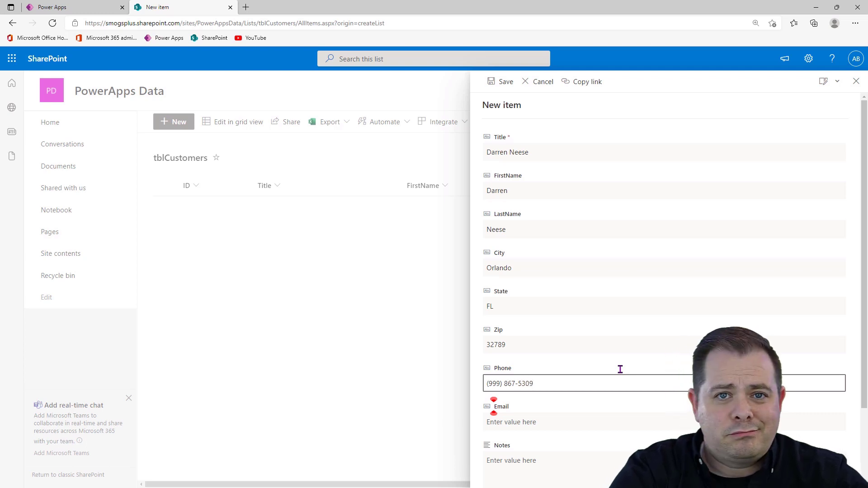
Enter the customer's e-mail address in the Email field of the new item
{"action": "key", "text": "Tab"}
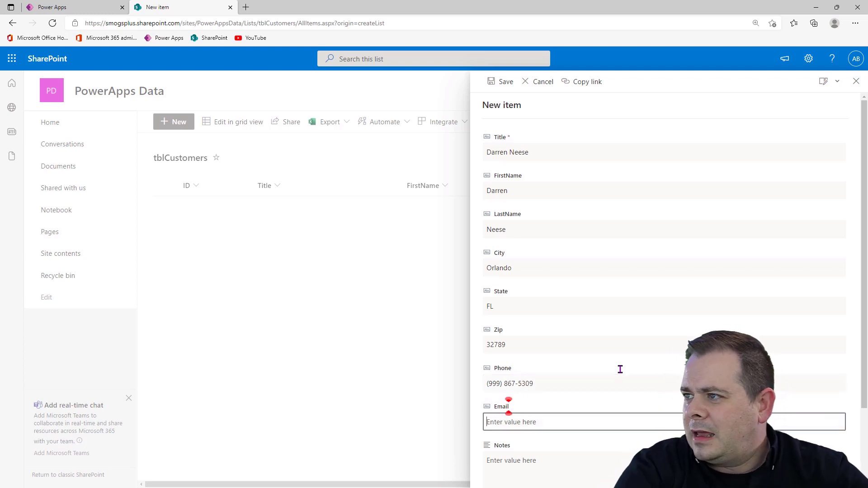
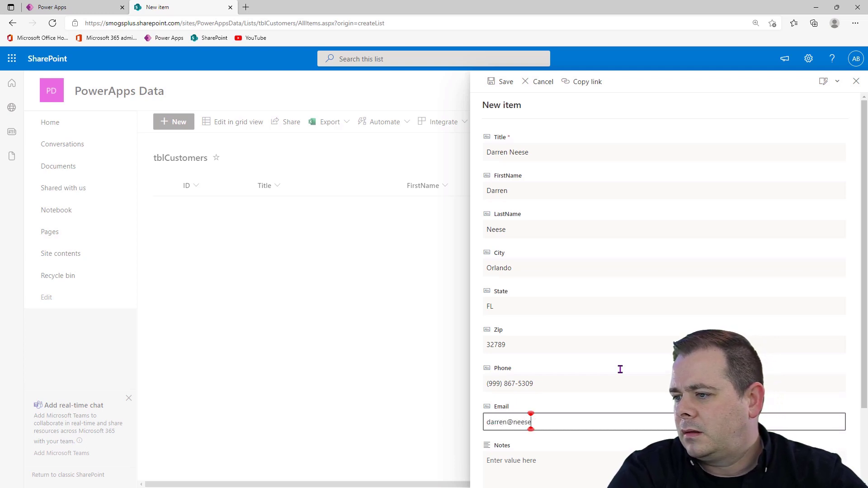
Enter "Great customer!" as the new item's Notes and save the item to the tblCustomers list
{"action": "key", "text": "Tab"}
{"action": "scroll", "coordinate": [682, 367], "scroll_direction": "down", "scroll_amount": 2}
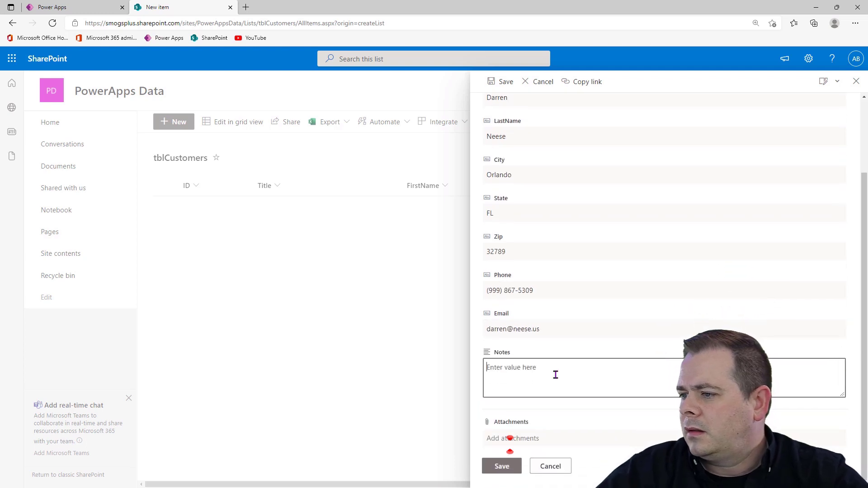
{"action": "type", "text": "Grea"}
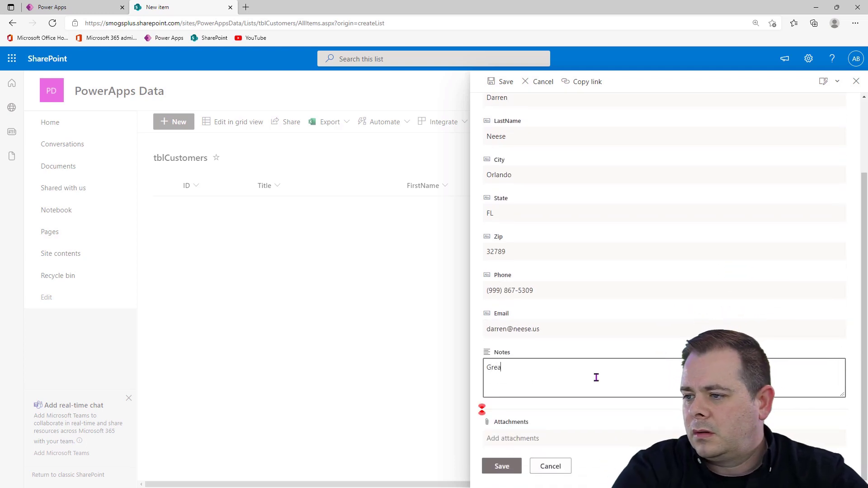
{"action": "type", "text": "t customer!"}
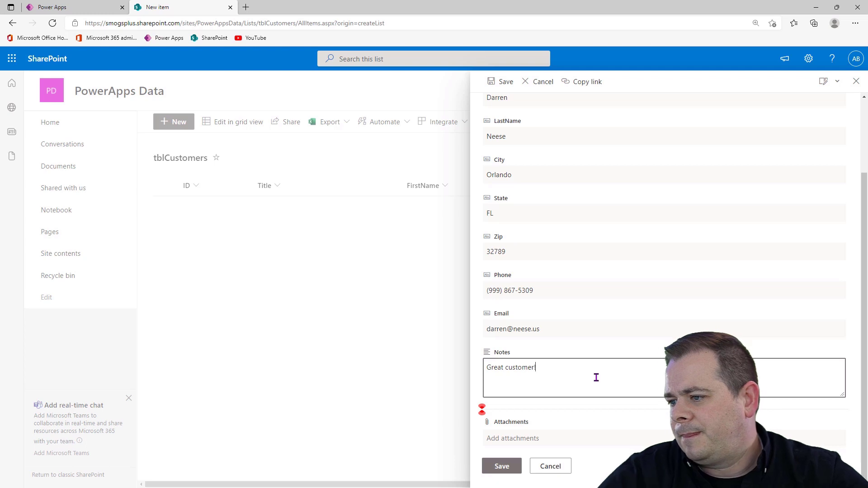
{"action": "left_click", "coordinate": [502, 467]}
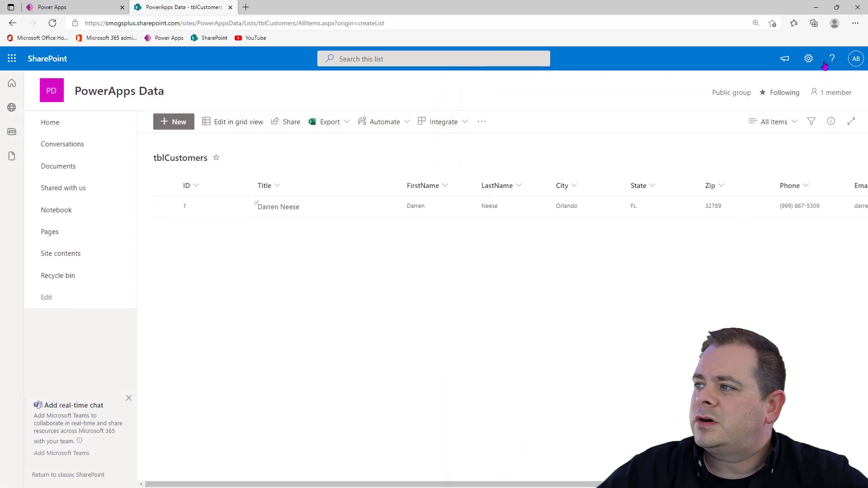
Create a single-line-of-text column named Address through the tblCustomers list settings
{"action": "left_click", "coordinate": [809, 60]}
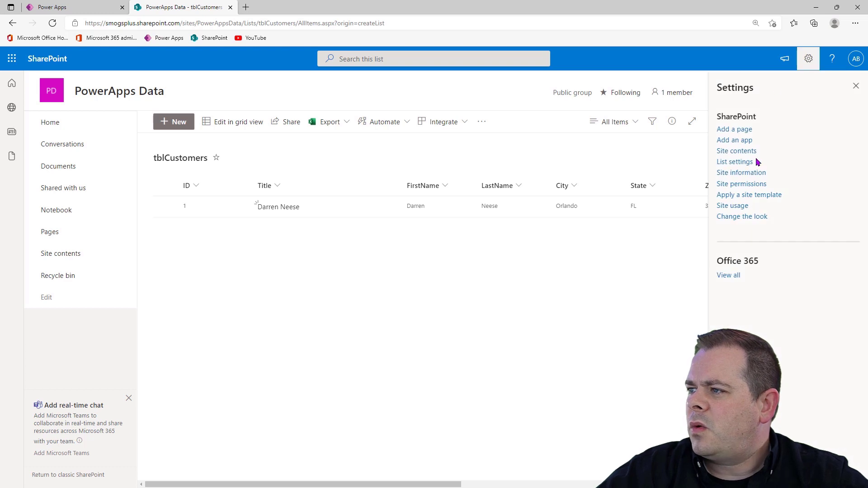
{"action": "left_click", "coordinate": [741, 166]}
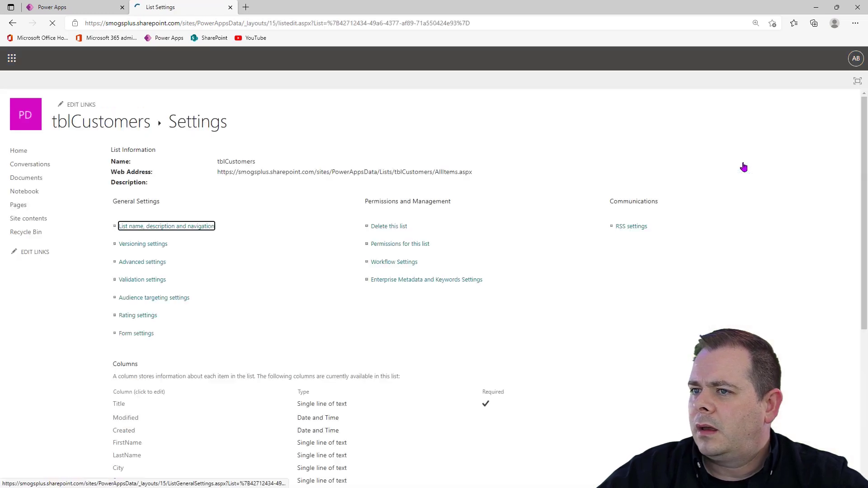
{"action": "scroll", "coordinate": [274, 340], "scroll_direction": "down", "scroll_amount": 1}
{"action": "scroll", "coordinate": [275, 340], "scroll_direction": "down", "scroll_amount": 3}
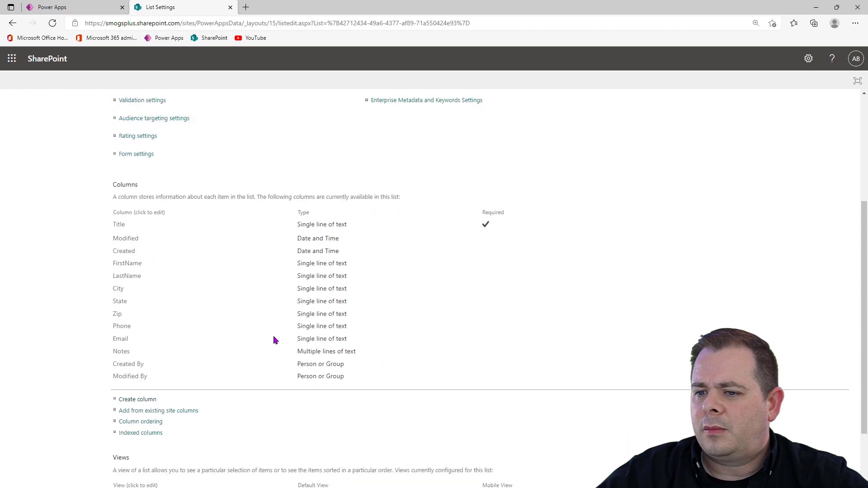
{"action": "left_click", "coordinate": [146, 403]}
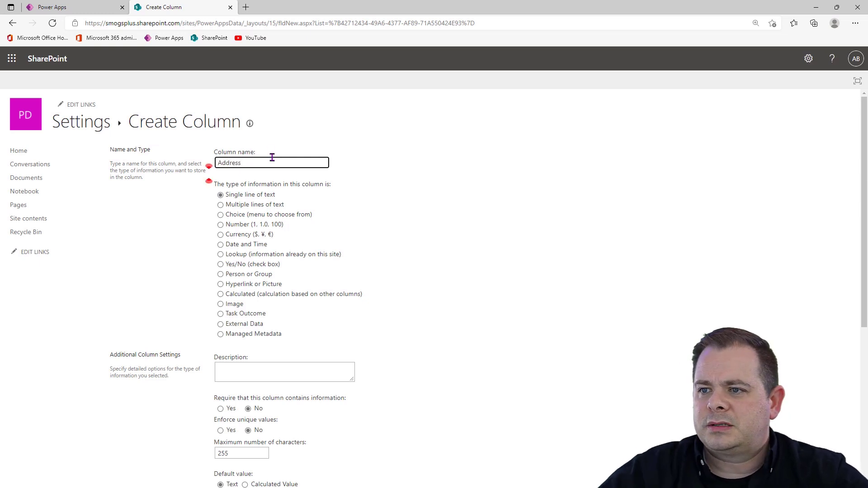
{"action": "scroll", "coordinate": [572, 415], "scroll_direction": "down", "scroll_amount": 5}
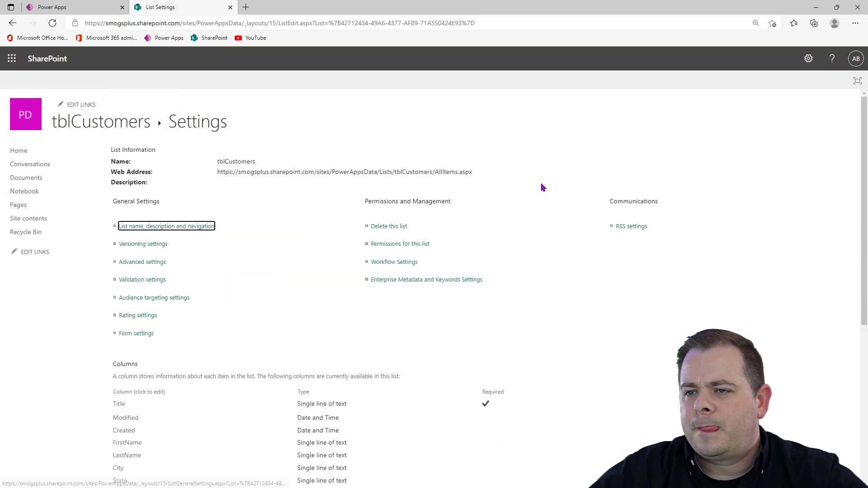
{"action": "scroll", "coordinate": [490, 285], "scroll_direction": "down", "scroll_amount": 4}
{"action": "scroll", "coordinate": [490, 275], "scroll_direction": "up", "scroll_amount": 4}
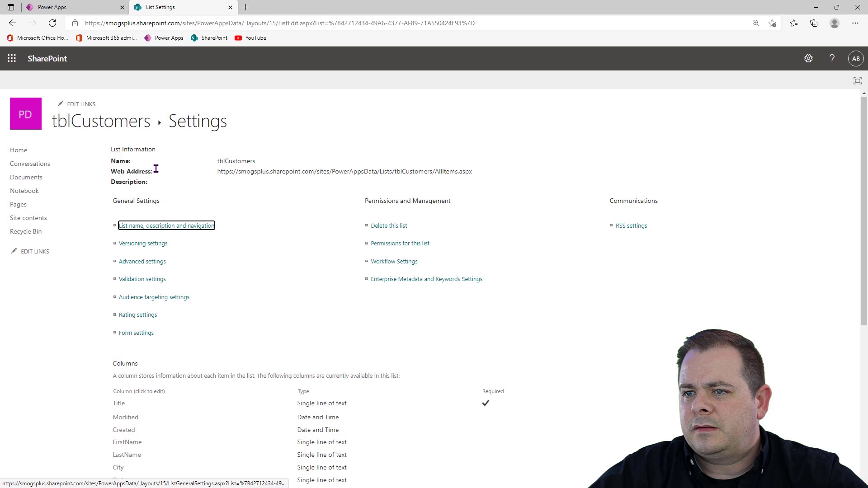
Return to the tblCustomers list, open the customer's item, fill in its Address field with the street address, and close the item
{"action": "left_click", "coordinate": [128, 123]}
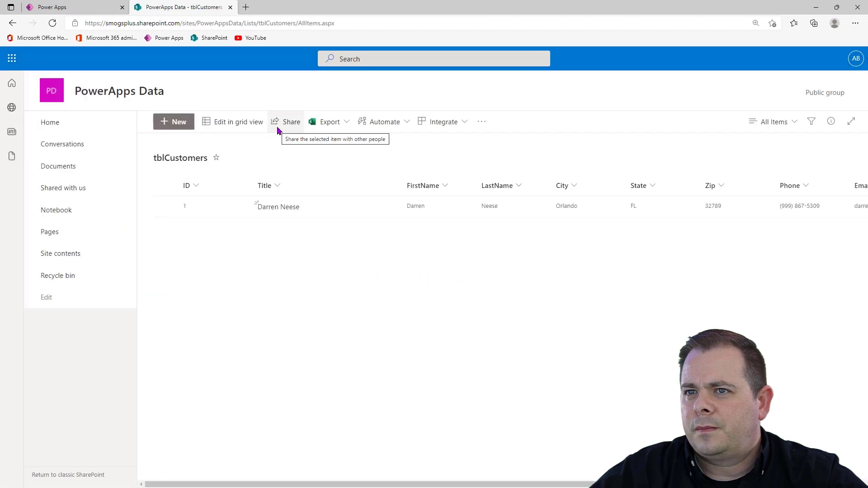
{"action": "left_click", "coordinate": [283, 213]}
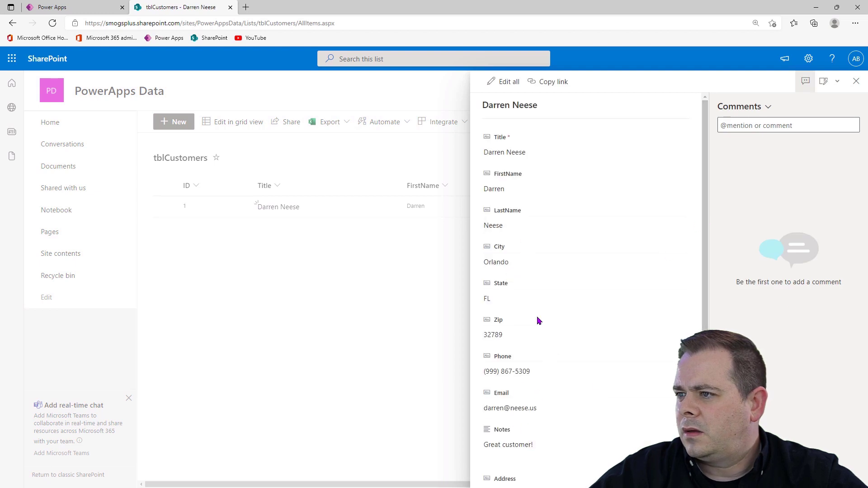
{"action": "scroll", "coordinate": [538, 317], "scroll_direction": "down", "scroll_amount": 2}
{"action": "left_click", "coordinate": [537, 422]}
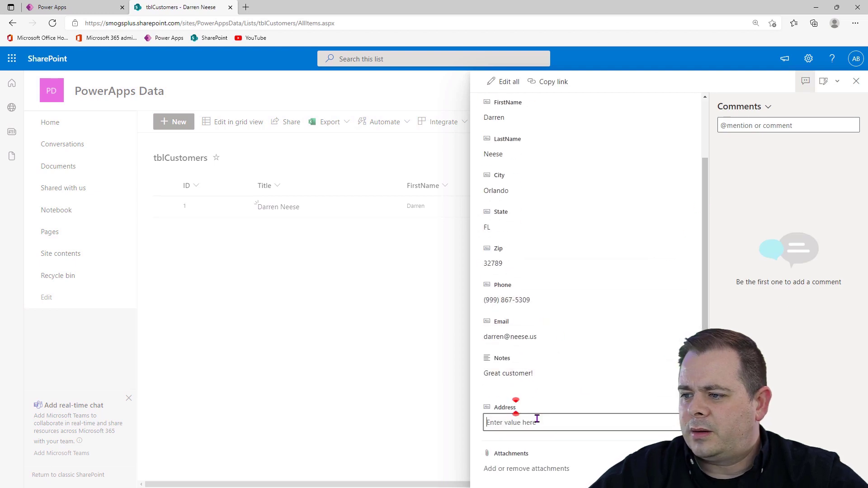
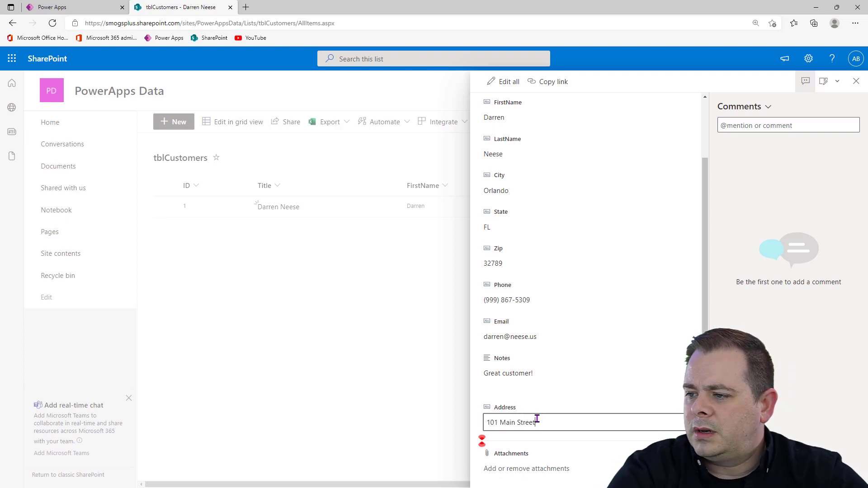
{"action": "left_click", "coordinate": [554, 107]}
{"action": "left_click", "coordinate": [853, 82]}
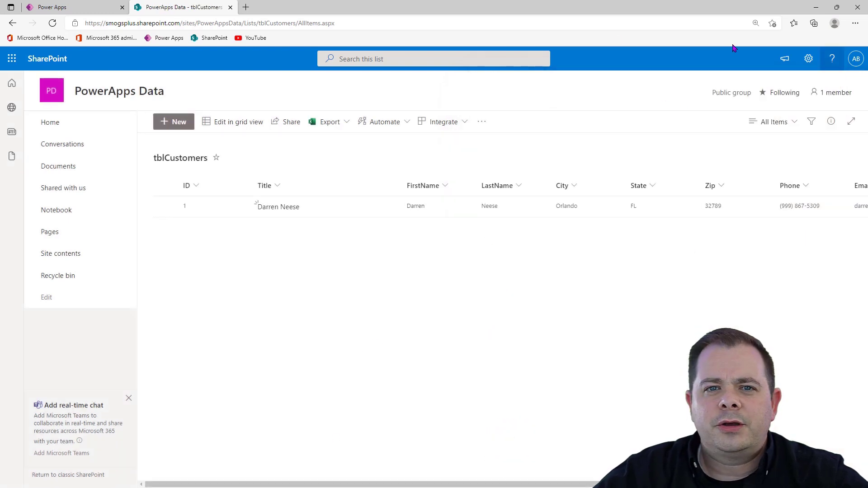
Place the Address column directly after LastName in the list view, and check the field order in the customer's item
{"action": "left_click", "coordinate": [410, 379]}
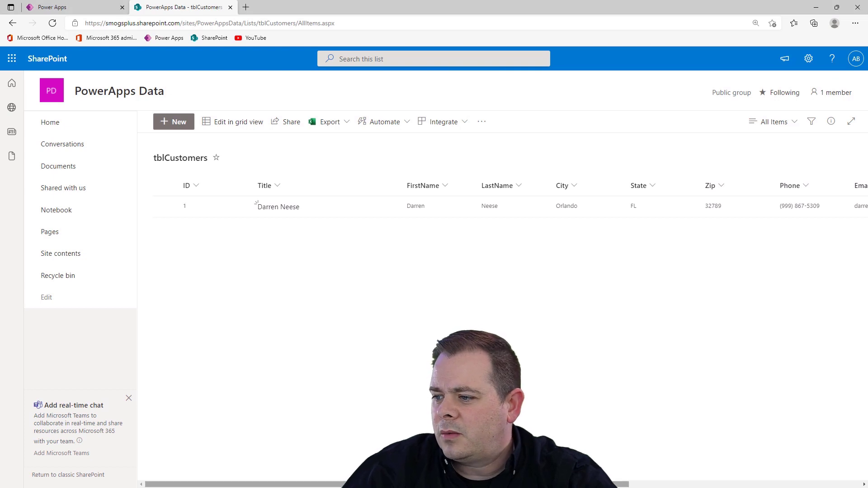
{"action": "left_click_drag", "start_coordinate": [628, 485], "coordinate": [828, 487]}
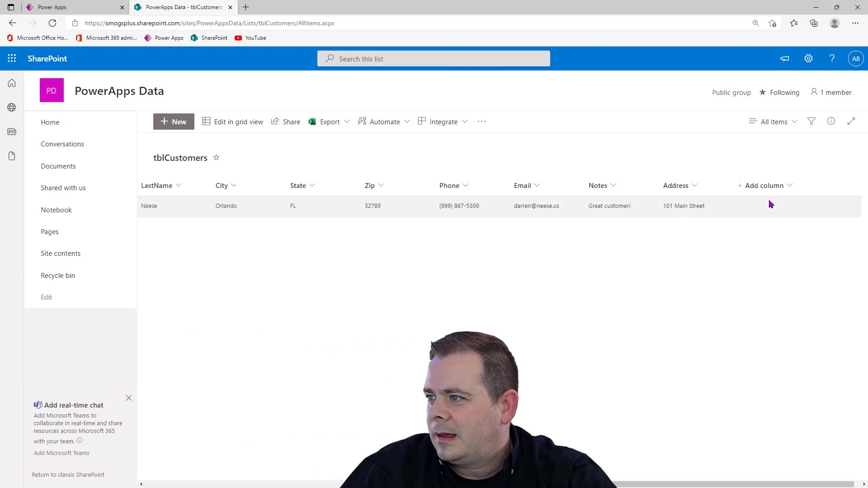
{"action": "left_click", "coordinate": [771, 187]}
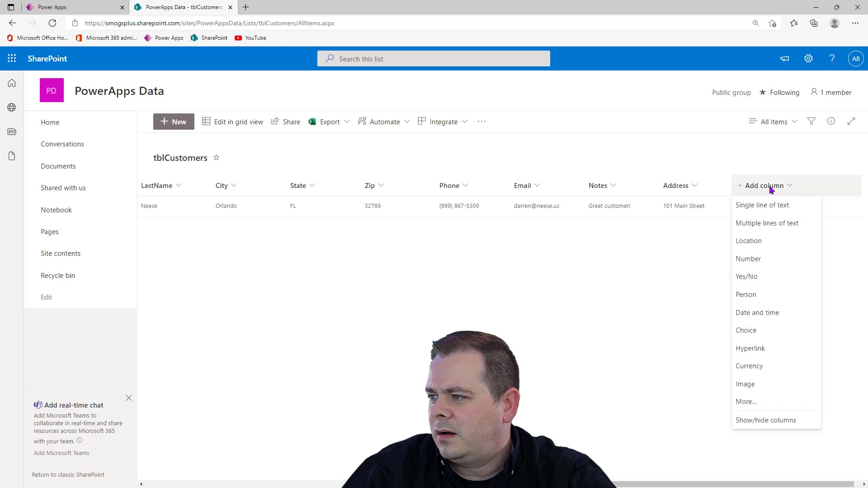
{"action": "left_click", "coordinate": [773, 426]}
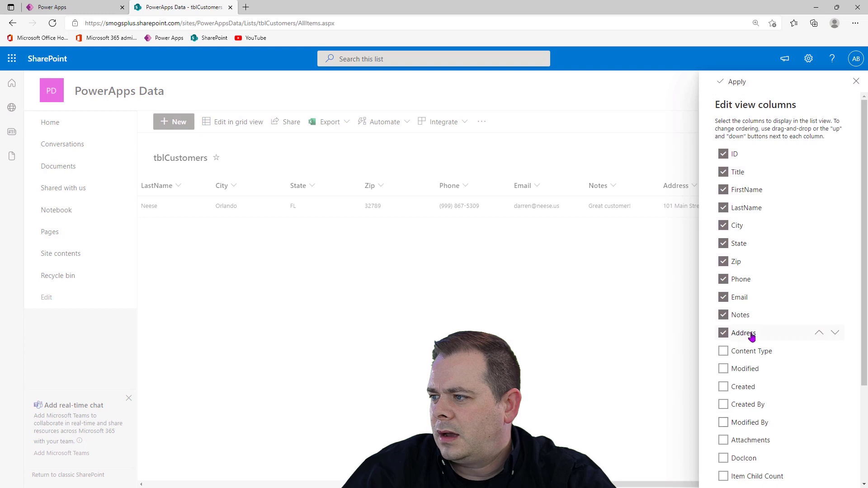
{"action": "left_click_drag", "start_coordinate": [744, 334], "coordinate": [750, 225]}
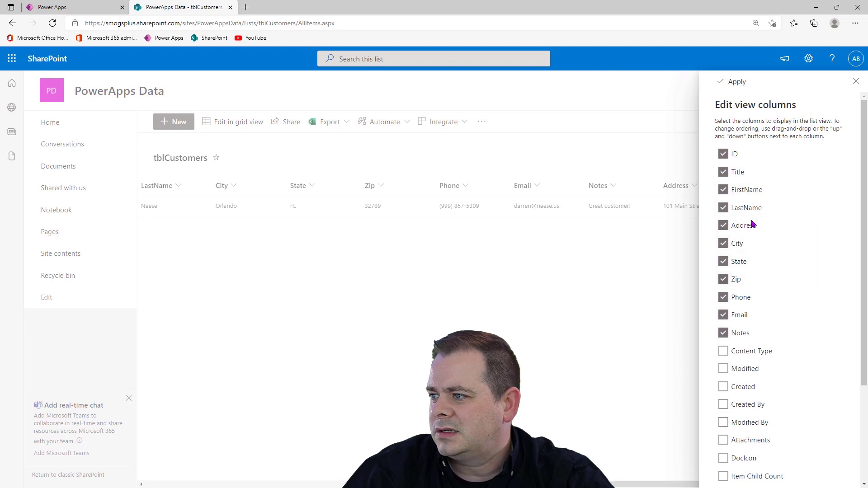
{"action": "left_click", "coordinate": [742, 88]}
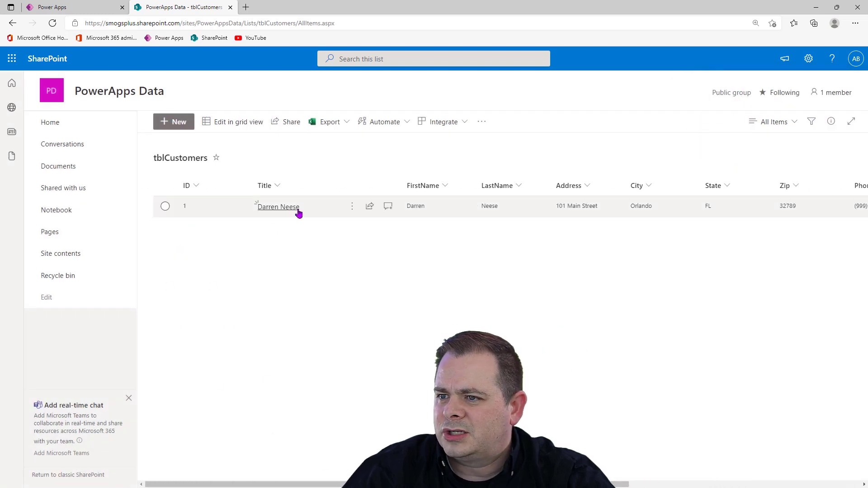
{"action": "left_click", "coordinate": [299, 211]}
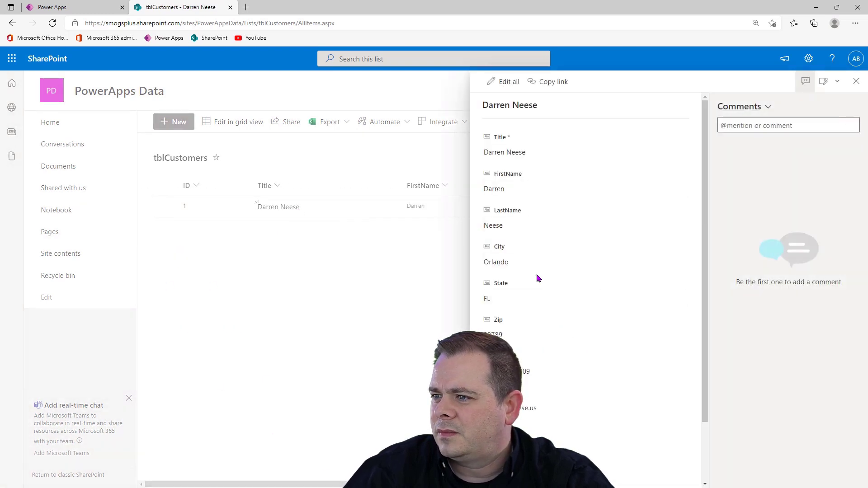
{"action": "scroll", "coordinate": [554, 357], "scroll_direction": "down", "scroll_amount": 2}
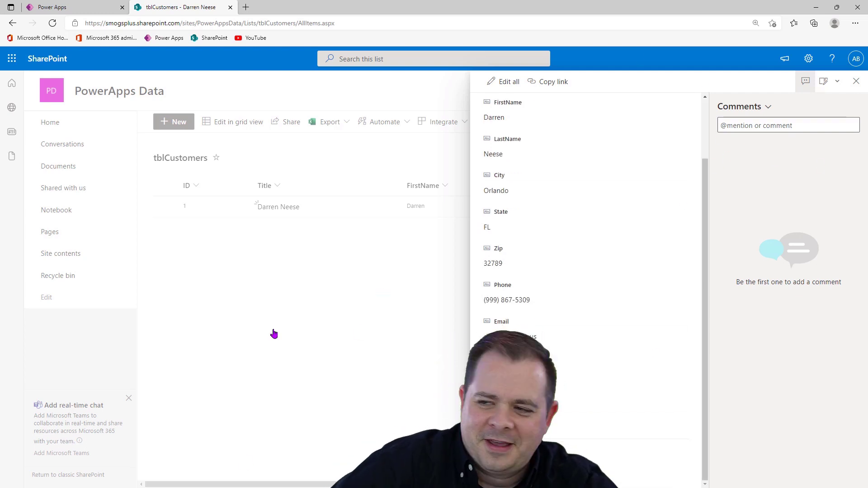
Close the customer's item in SharePoint, switch to Power Apps, and refresh the tblCustomers data source
{"action": "left_click", "coordinate": [273, 331]}
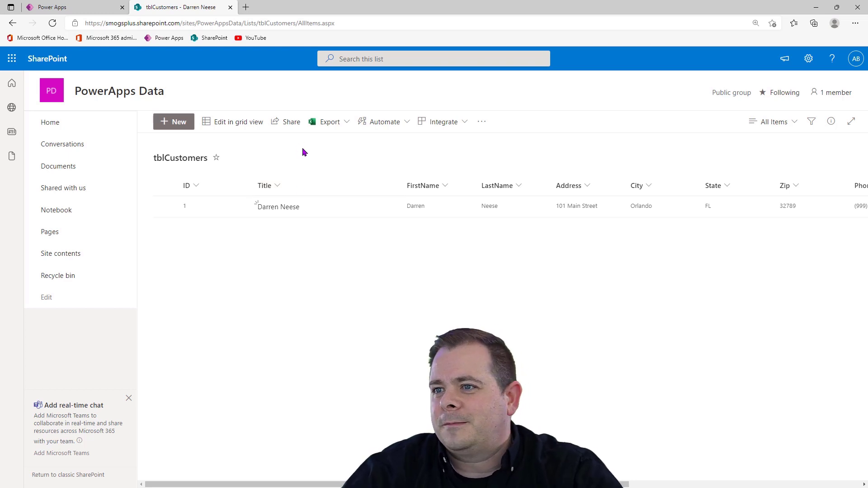
{"action": "left_click", "coordinate": [72, 7]}
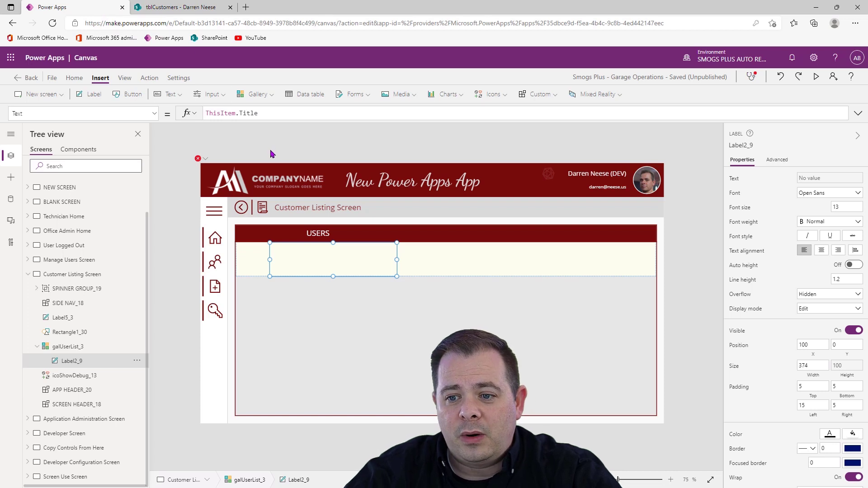
{"action": "left_click", "coordinate": [10, 200]}
{"action": "mouse_move", "coordinate": [149, 187]}
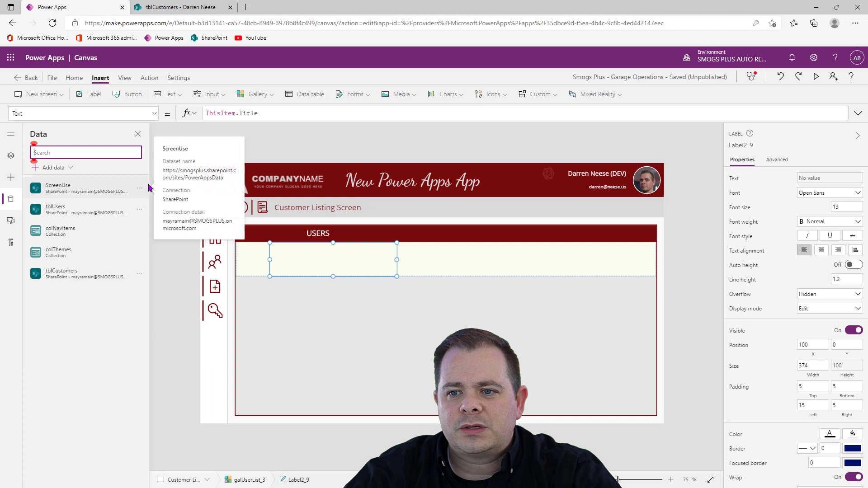
{"action": "left_click", "coordinate": [139, 274]}
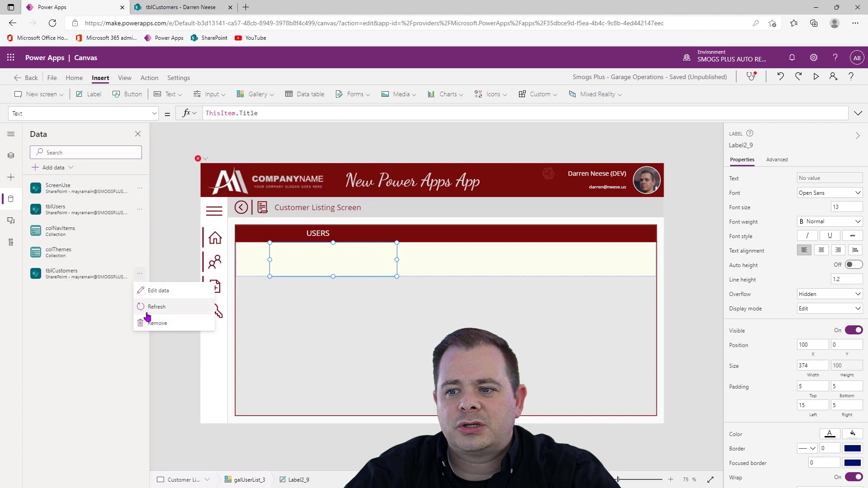
{"action": "left_click", "coordinate": [167, 308]}
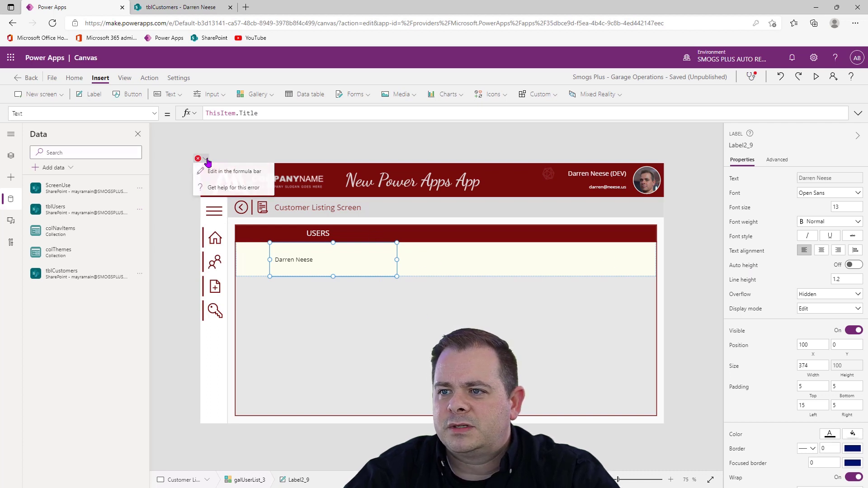
Delete the UpdateContext({_newRecord: false});Reset(AddMediaButton1_1); line from the Customer Listing Screen's OnVisible formula
{"action": "left_click", "coordinate": [229, 177]}
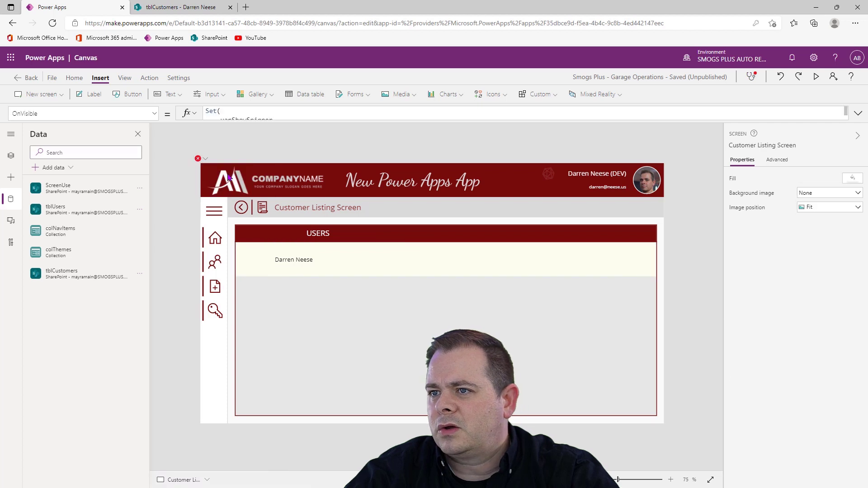
{"action": "left_click", "coordinate": [858, 113]}
{"action": "left_click", "coordinate": [530, 211]}
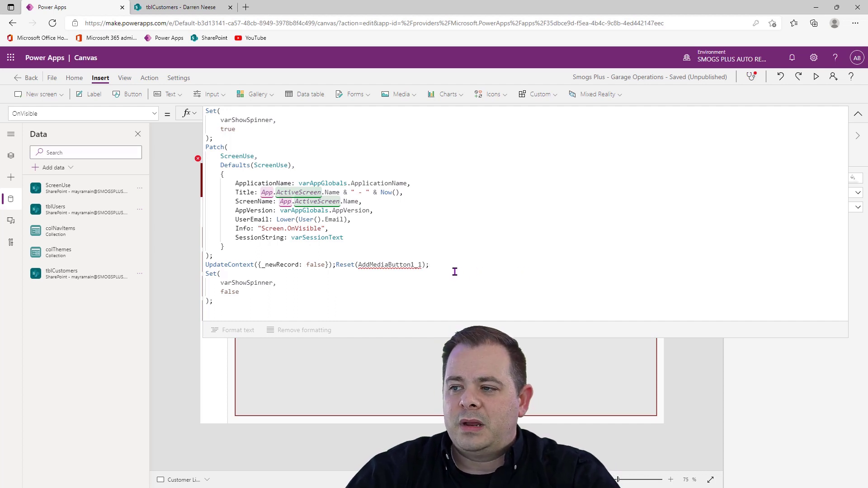
{"action": "left_click_drag", "start_coordinate": [429, 266], "coordinate": [336, 266]}
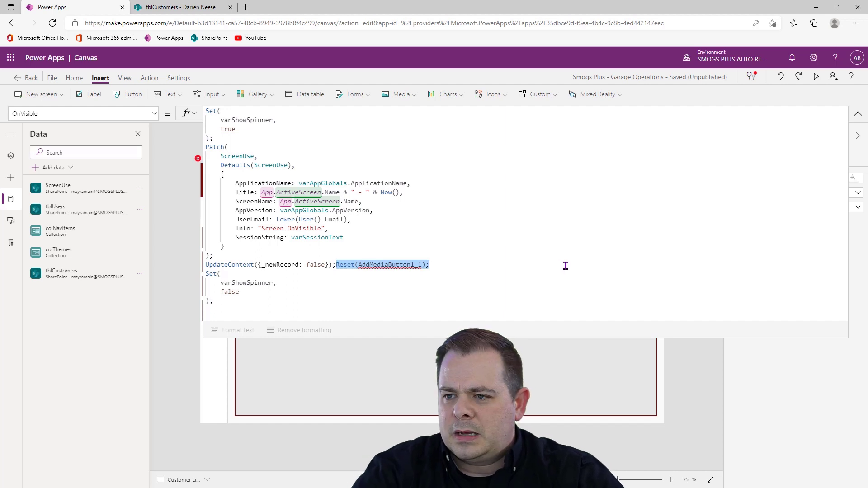
{"action": "key", "text": "Home"}
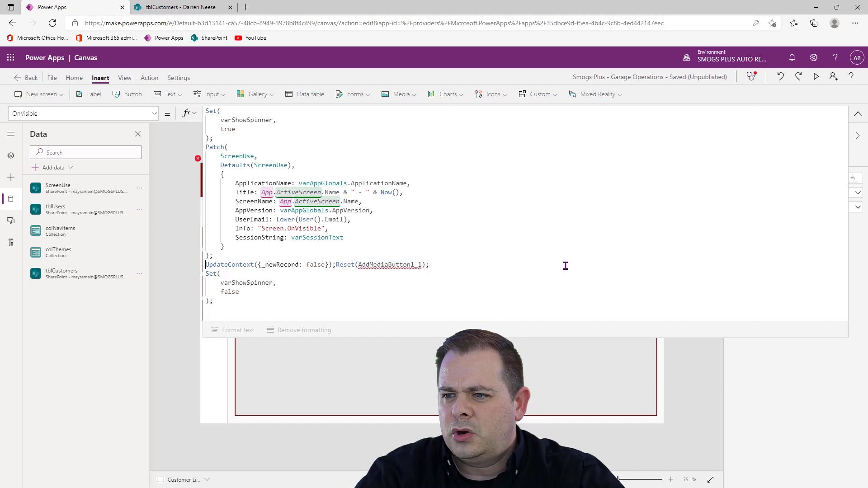
{"action": "key", "text": "shift+End"}
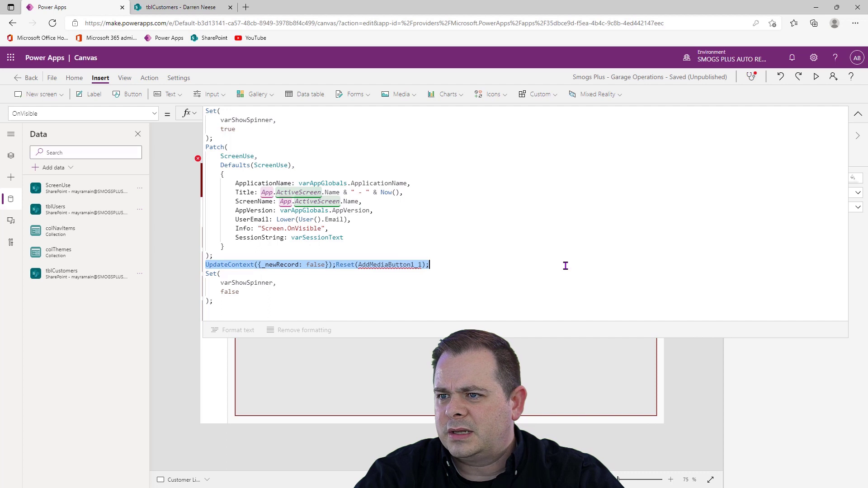
{"action": "key", "text": "BackSpace"}
{"action": "key", "text": "BackSpace"}
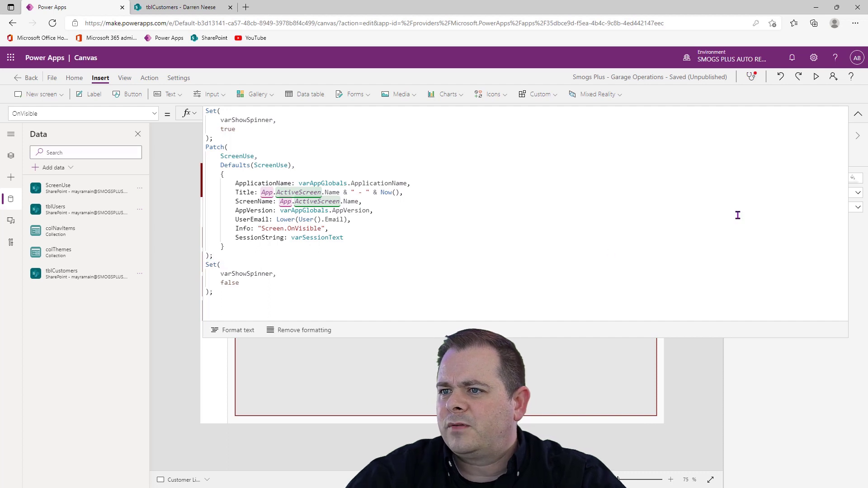
{"action": "left_click", "coordinate": [858, 114]}
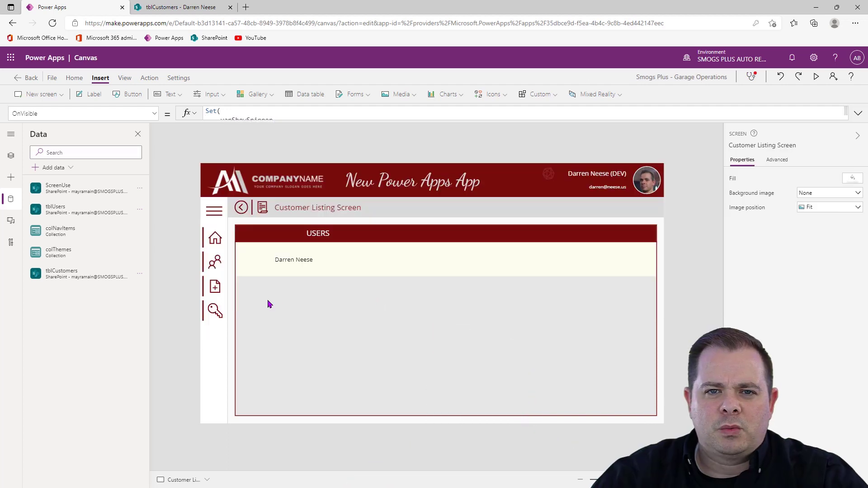
Shrink the customer gallery from its upper edge to Y 308 and height 437, leaving a gap below the header bar
{"action": "left_click", "coordinate": [296, 260]}
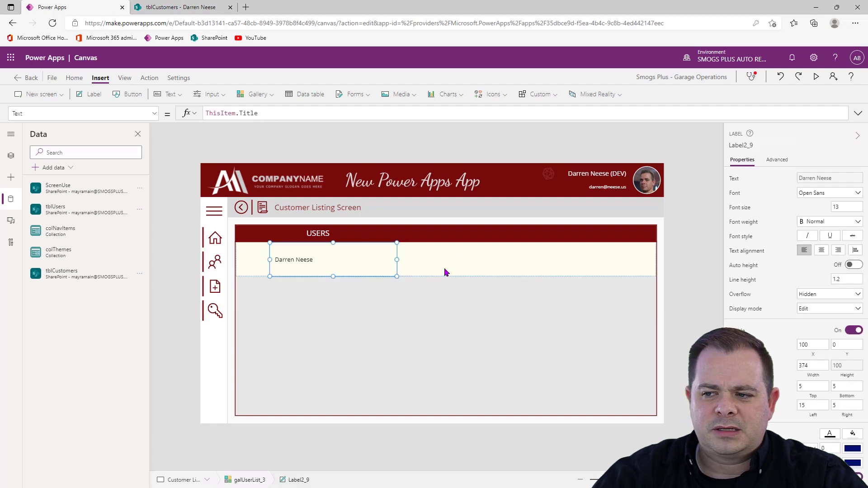
{"action": "left_click", "coordinate": [460, 320]}
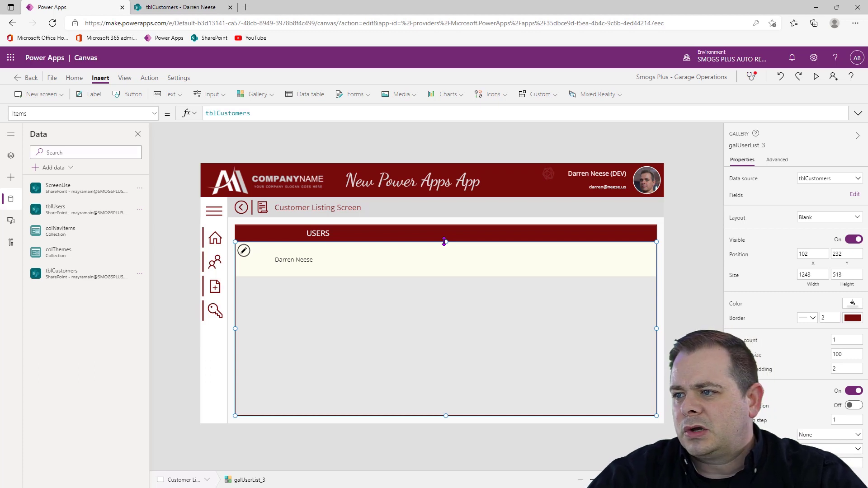
{"action": "left_click_drag", "start_coordinate": [445, 244], "coordinate": [449, 270]}
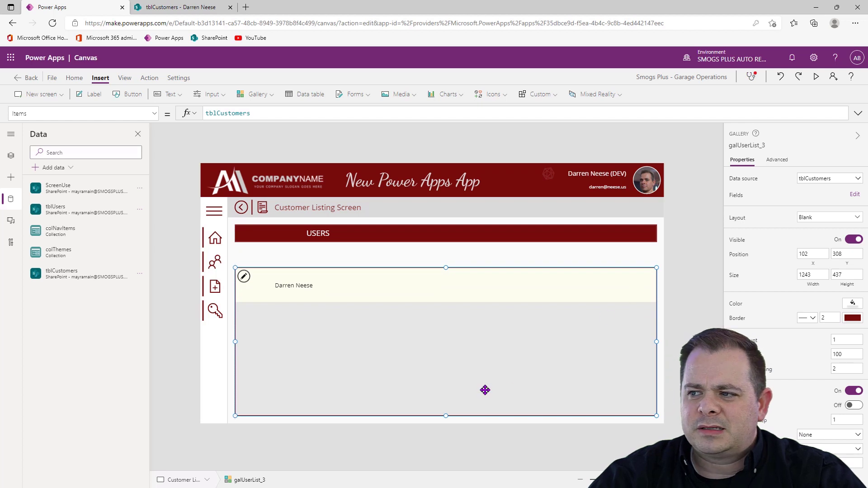
{"action": "left_click", "coordinate": [710, 286]}
{"action": "left_click", "coordinate": [423, 233]}
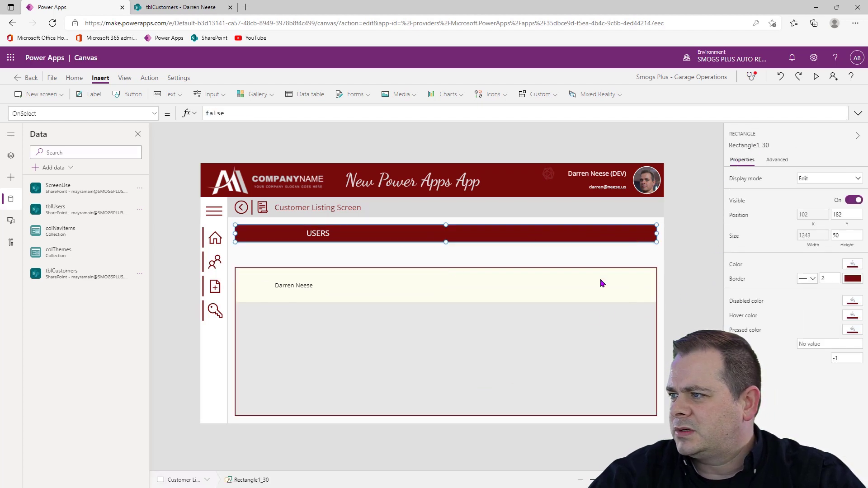
Rename the customer gallery as galCustomerListing
{"action": "left_click", "coordinate": [587, 369]}
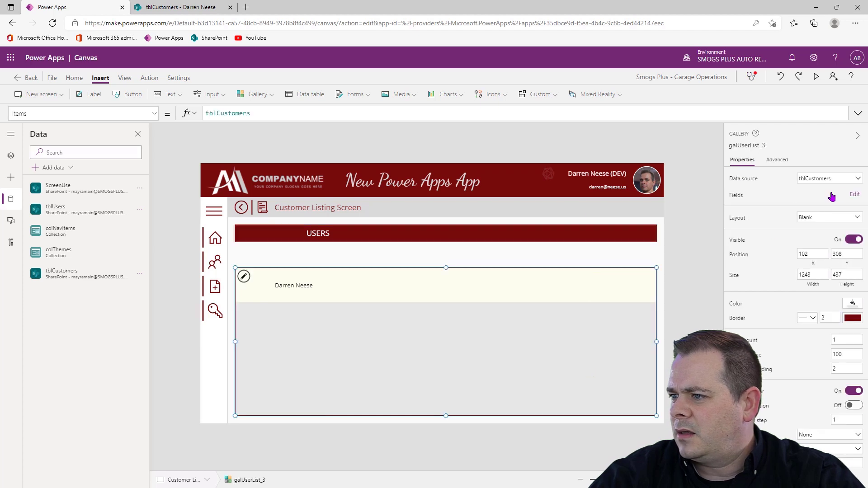
{"action": "left_click", "coordinate": [755, 146]}
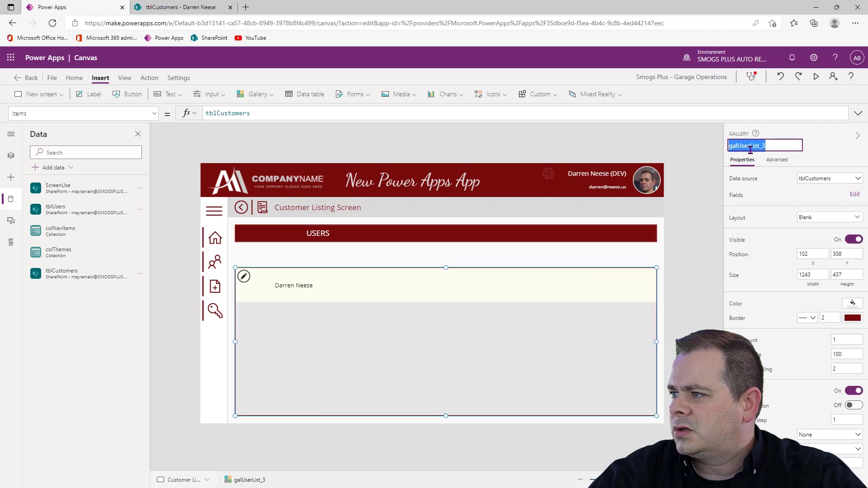
{"action": "type", "text": "galCustomer"}
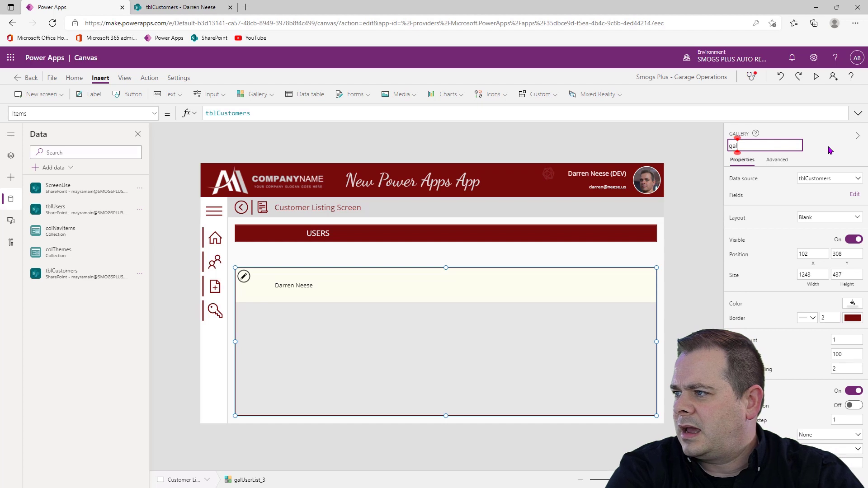
{"action": "type", "text": "Listing"}
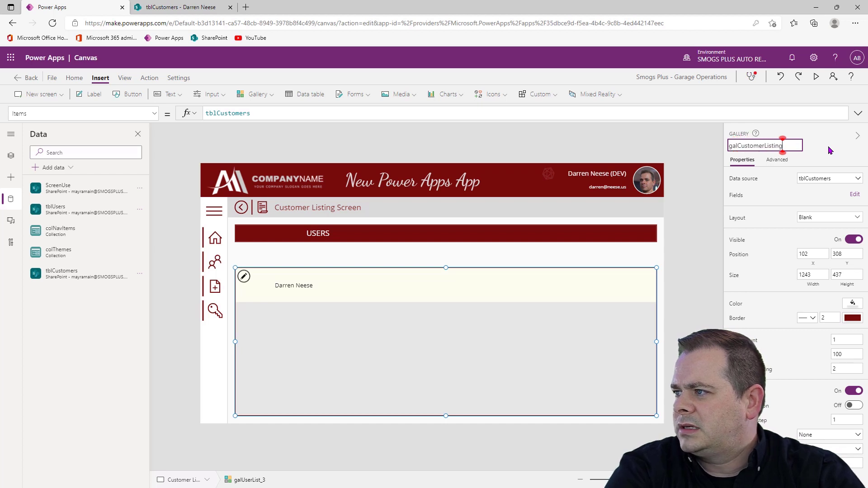
{"action": "key", "text": "Return"}
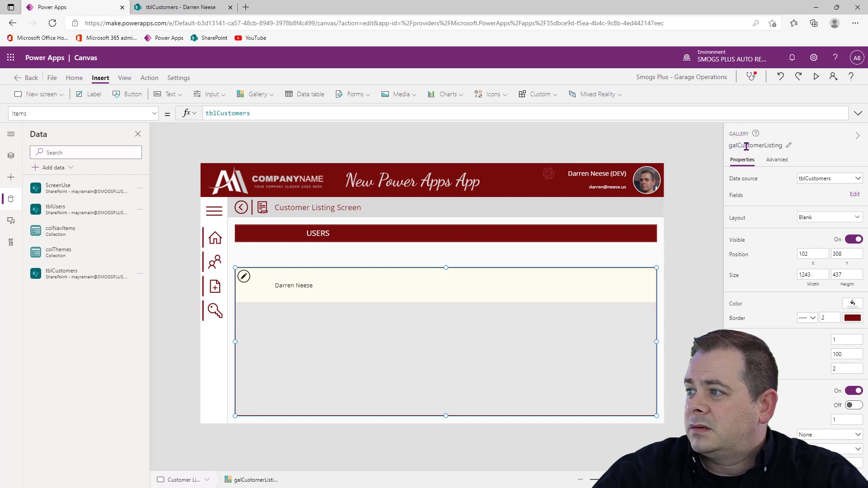
Set the header rectangle's Y property to galCustomerListing.Y - Self.Height, reusing the gallery's copied name
{"action": "left_click", "coordinate": [747, 146]}
{"action": "key", "text": "ctrl+c"}
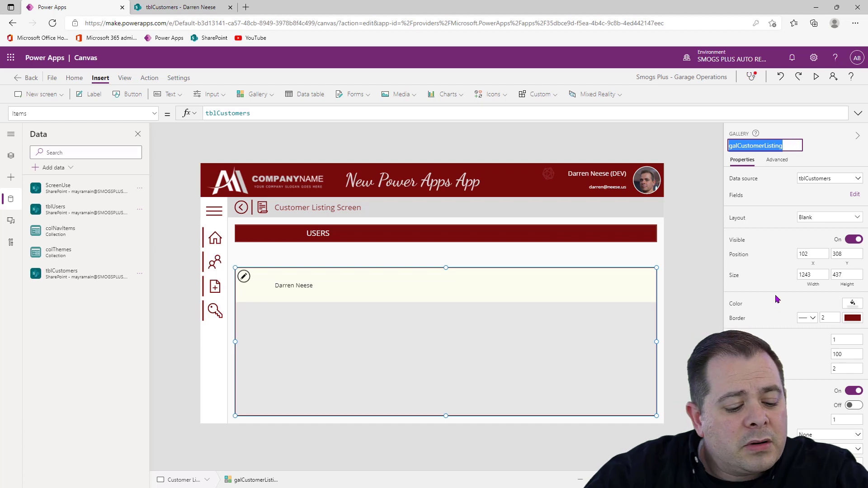
{"action": "left_click", "coordinate": [655, 241]}
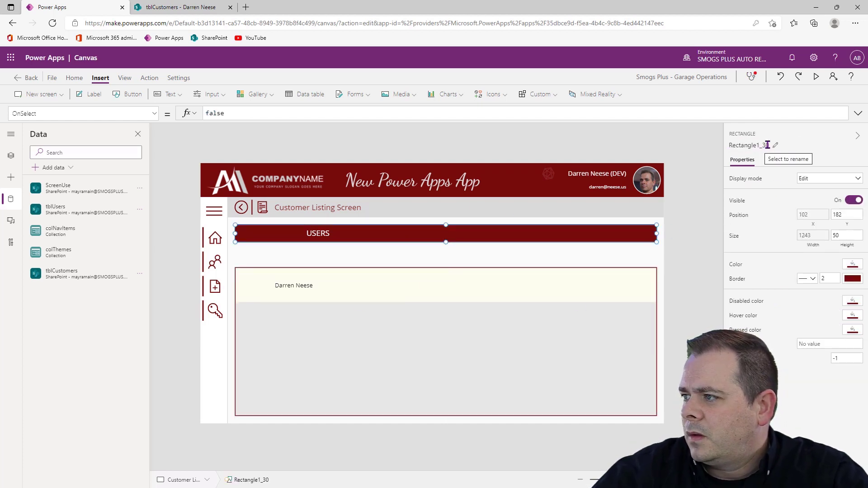
{"action": "left_click", "coordinate": [812, 216]}
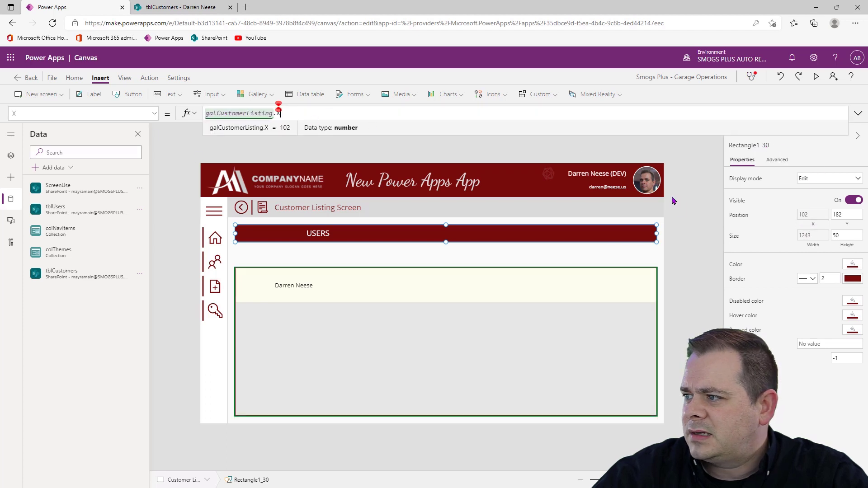
{"action": "left_click", "coordinate": [846, 225]}
{"action": "left_click_drag", "start_coordinate": [254, 117], "coordinate": [129, 113]}
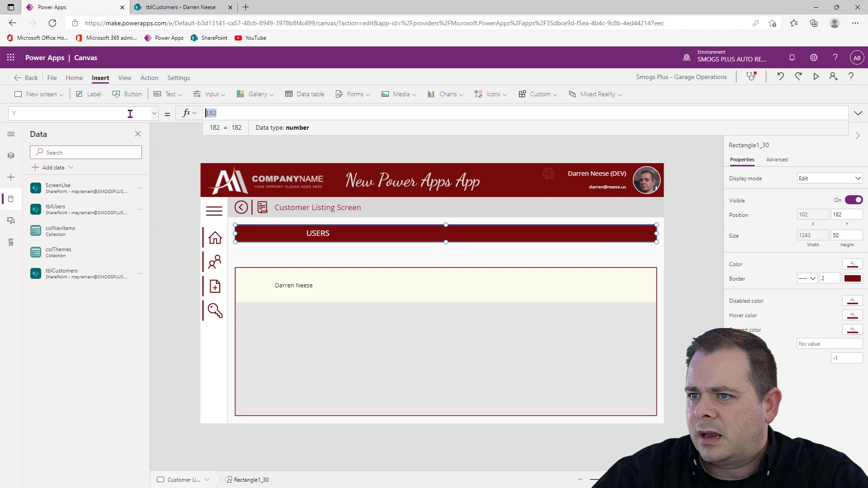
{"action": "key", "text": "ctrl+v"}
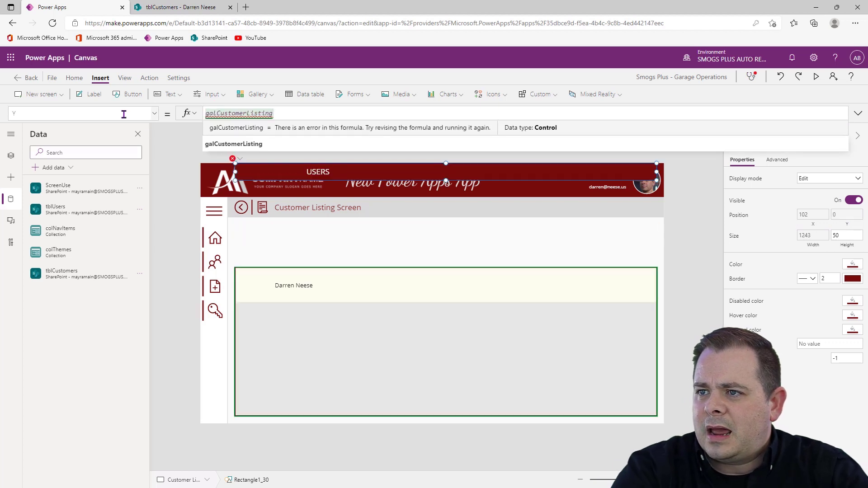
{"action": "type", "text": "."}
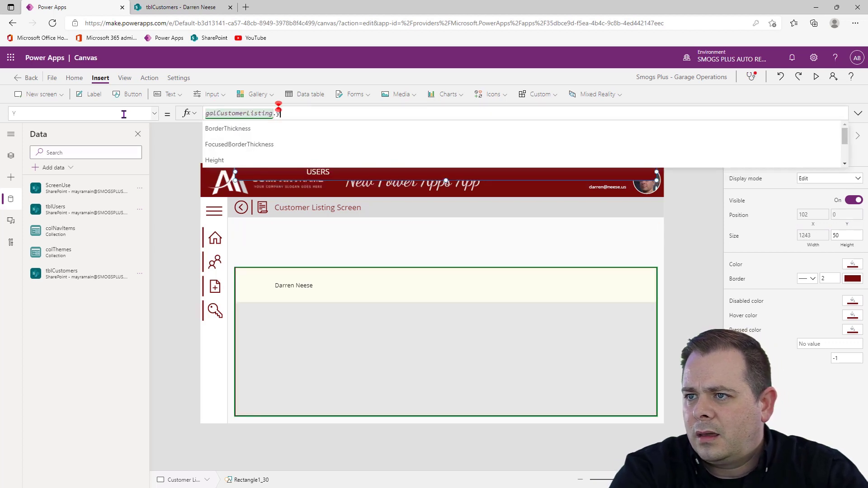
{"action": "type", "text": "Y - Self."}
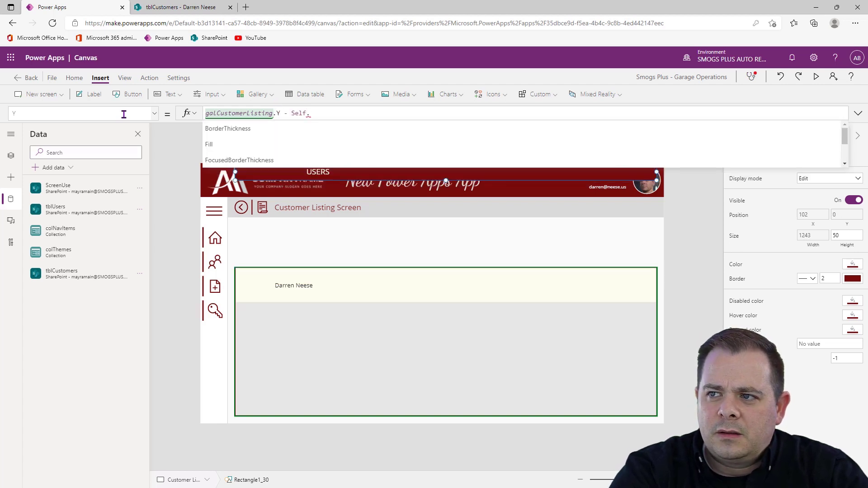
{"action": "type", "text": "H"}
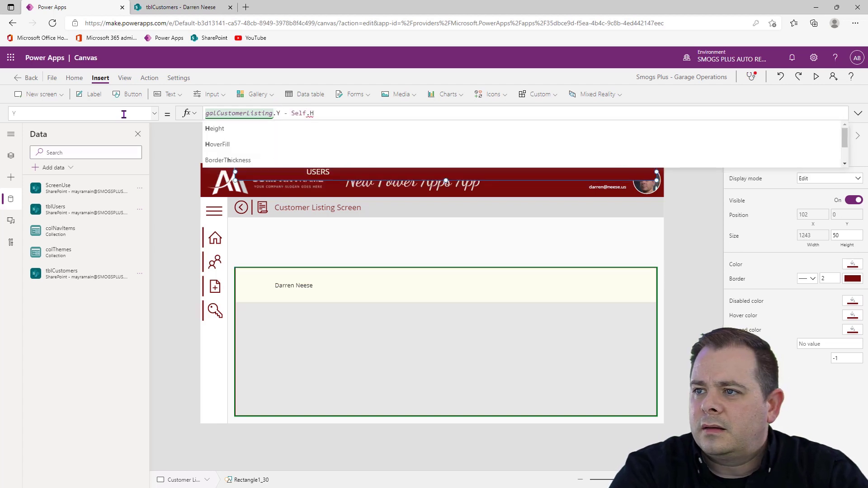
{"action": "type", "text": "eight"}
{"action": "key", "text": "Return"}
Change the USERS header label's text to "FULL NAME"
{"action": "left_click", "coordinate": [317, 259]}
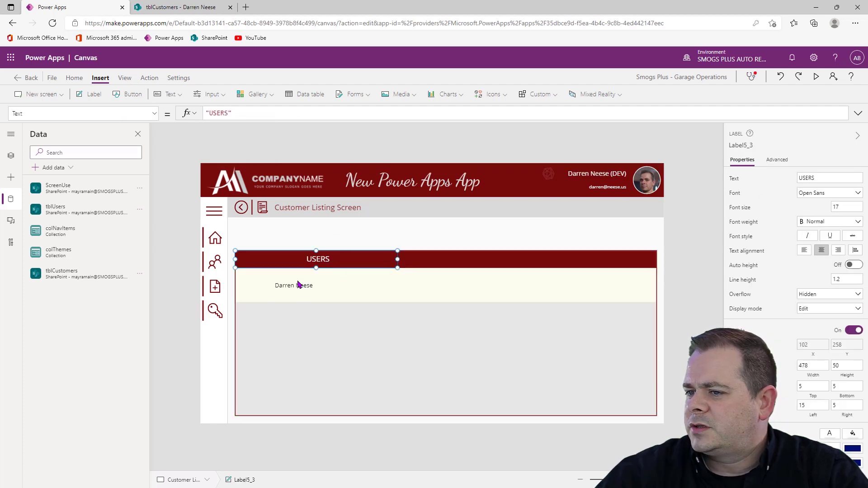
{"action": "left_click", "coordinate": [820, 178]}
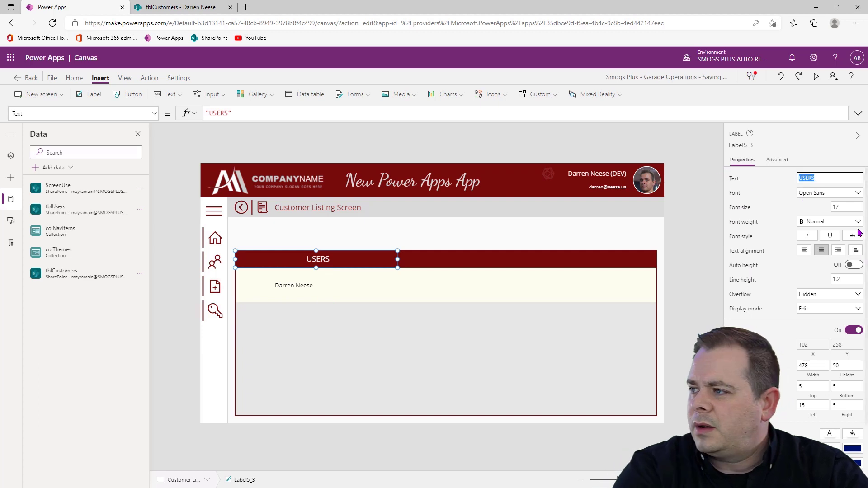
{"action": "type", "text": "FULL NAME"}
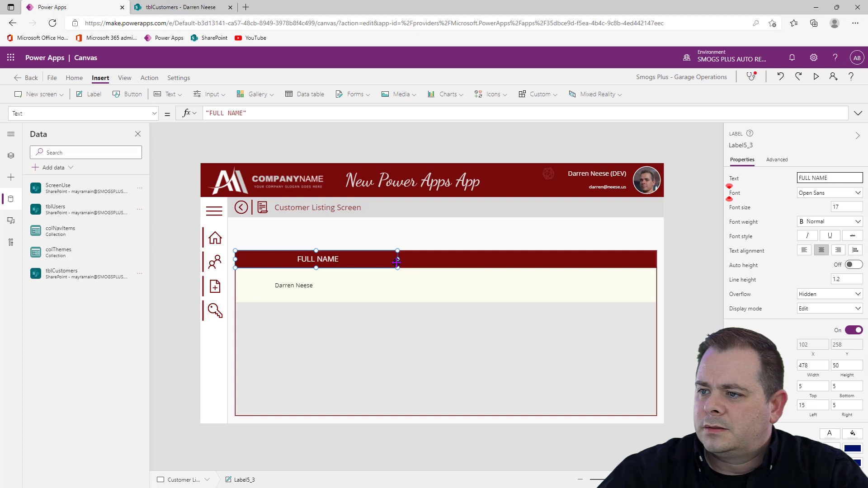
Move the gallery's ThisItem.Title label to the row's starting edge at X 0, Y 0, beneath the FULL NAME header
{"action": "left_click", "coordinate": [319, 286]}
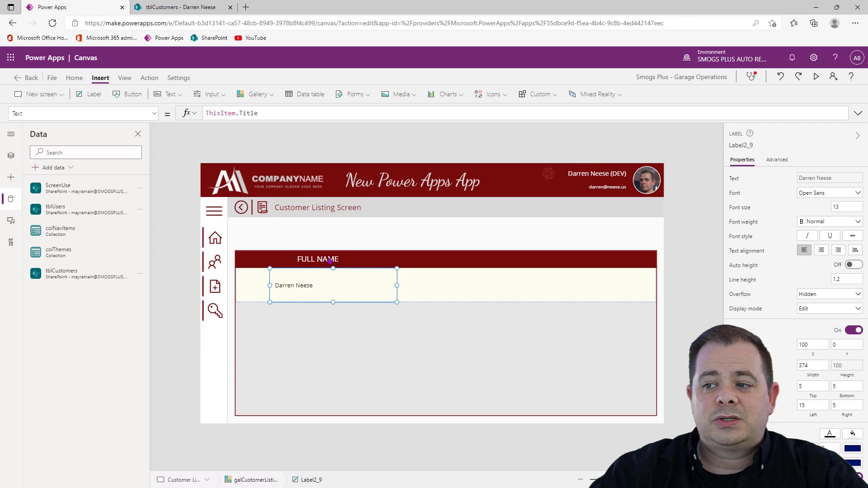
{"action": "left_click", "coordinate": [307, 260]}
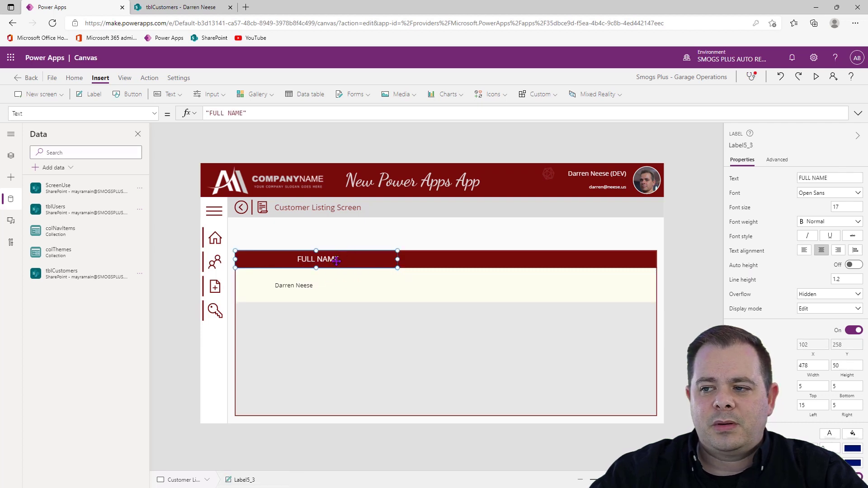
{"action": "left_click", "coordinate": [317, 279]}
{"action": "left_click_drag", "start_coordinate": [334, 280], "coordinate": [300, 286]}
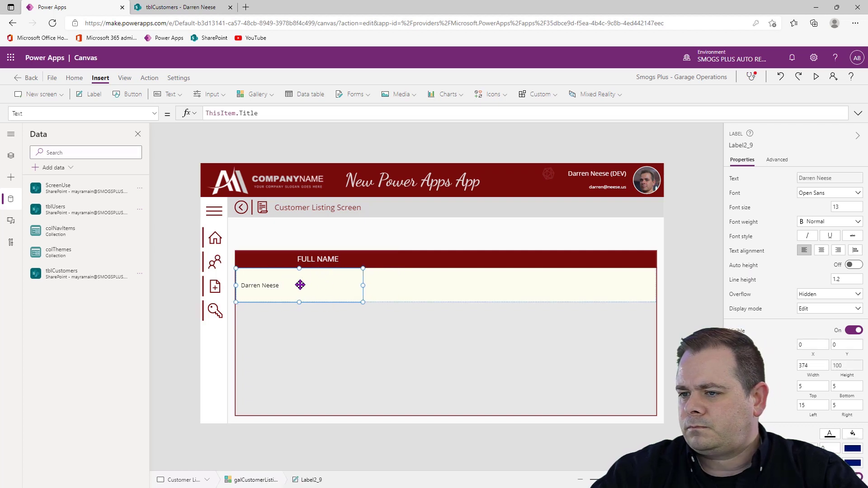
Set the customer gallery's template size to 50 and inspect the height formula of its ThisItem.Title label
{"action": "left_click", "coordinate": [367, 351]}
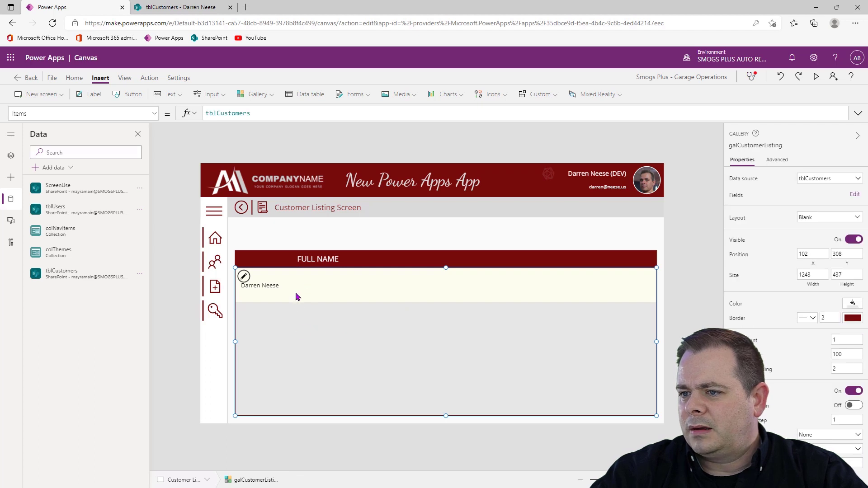
{"action": "left_click", "coordinate": [750, 354]}
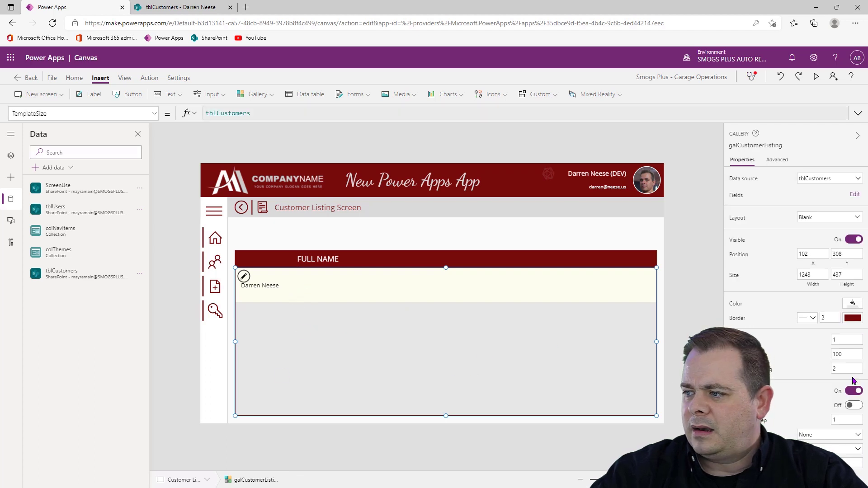
{"action": "left_click", "coordinate": [850, 355]}
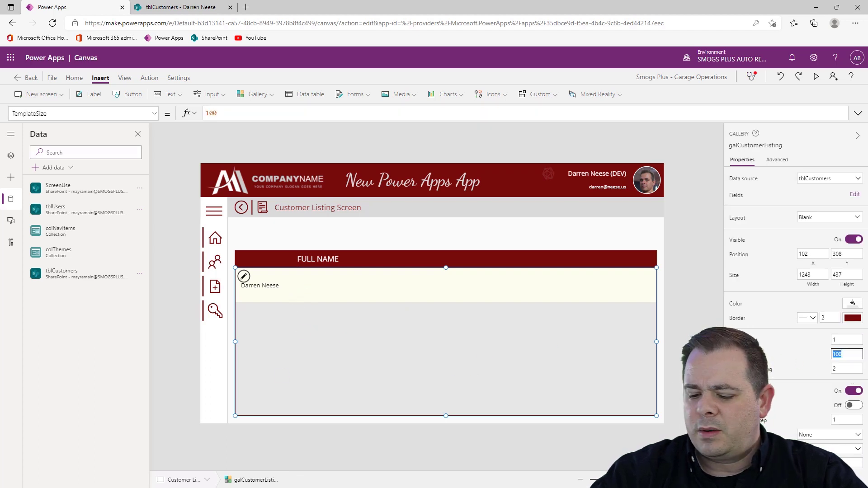
{"action": "type", "text": "50"}
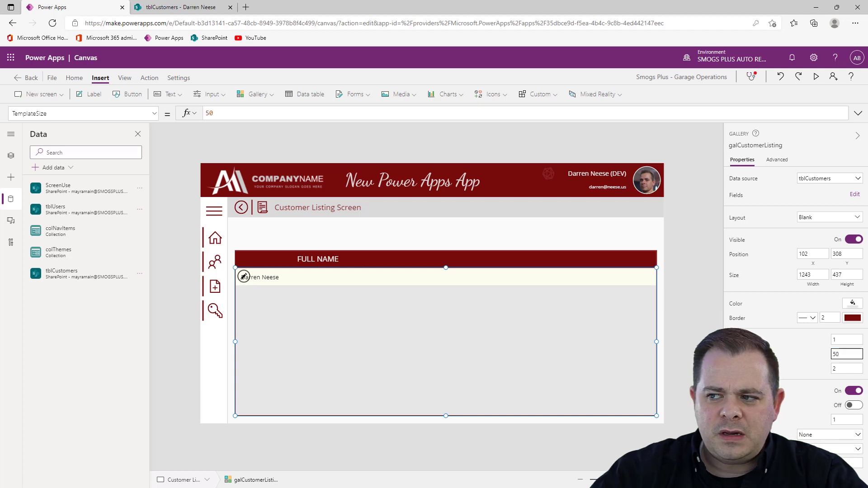
{"action": "left_click", "coordinate": [283, 277]}
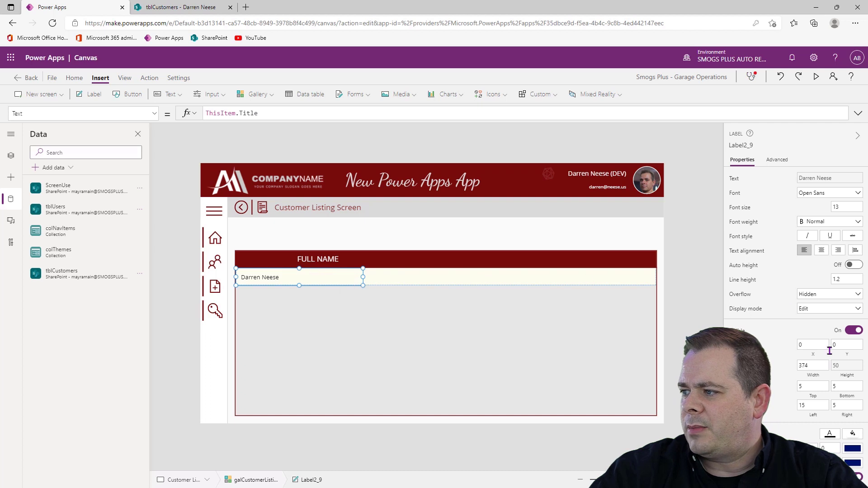
{"action": "left_click", "coordinate": [847, 365]}
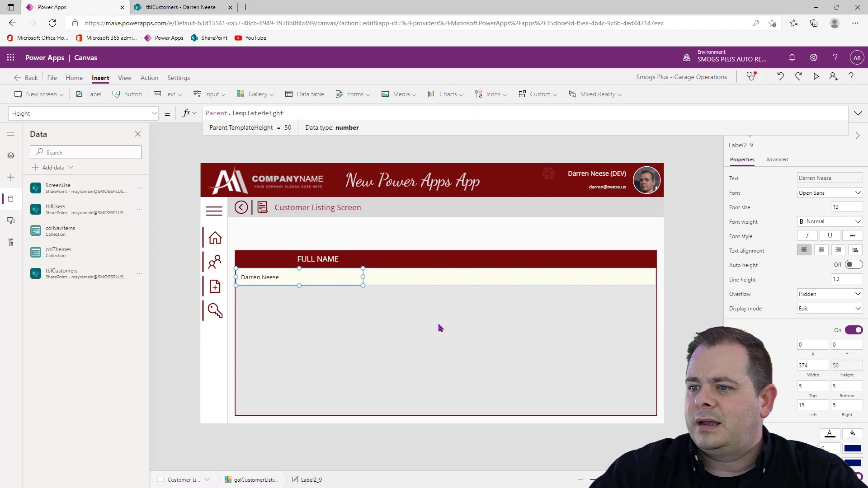
Rename the FULL NAME header label as lblCustomerHeading
{"action": "left_click", "coordinate": [316, 256]}
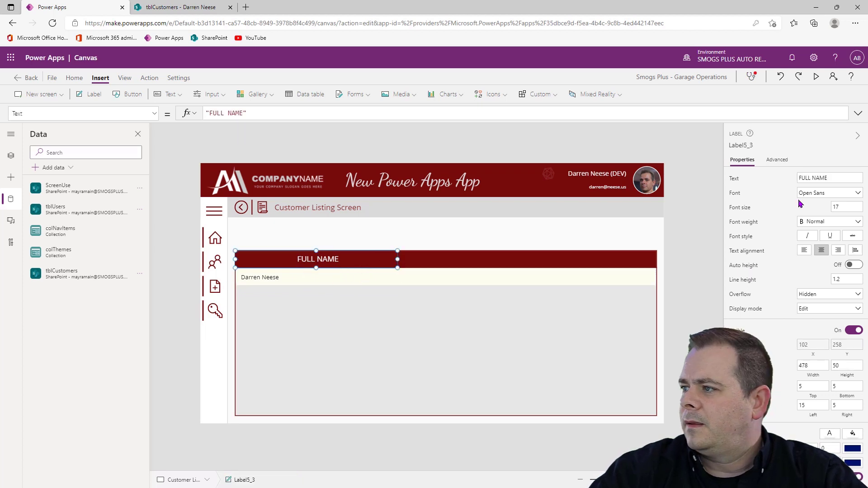
{"action": "left_click", "coordinate": [737, 146]}
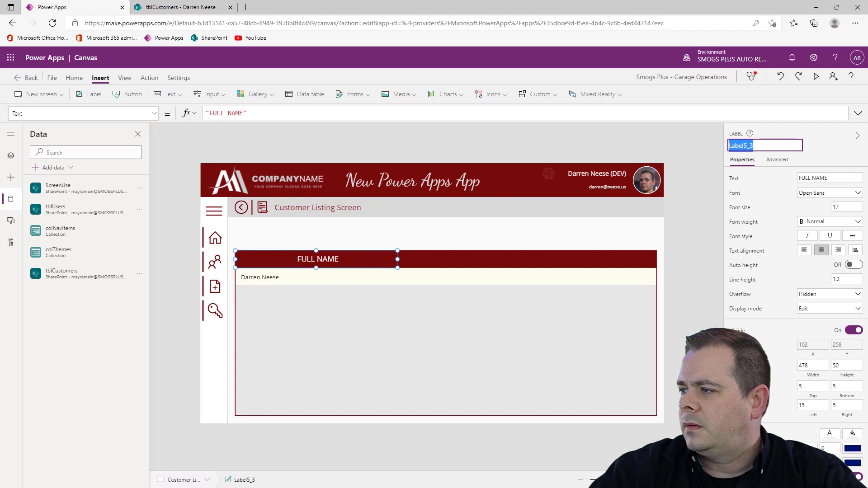
{"action": "key", "text": "BackSpace"}
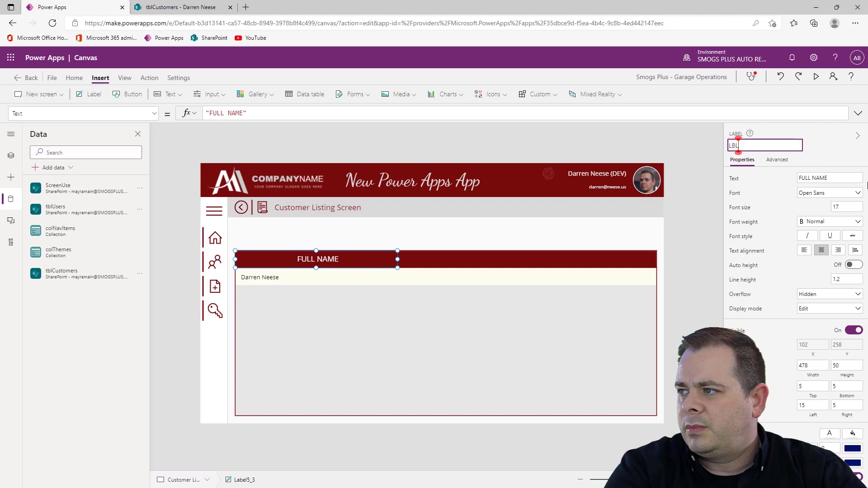
{"action": "type", "text": "lbl"}
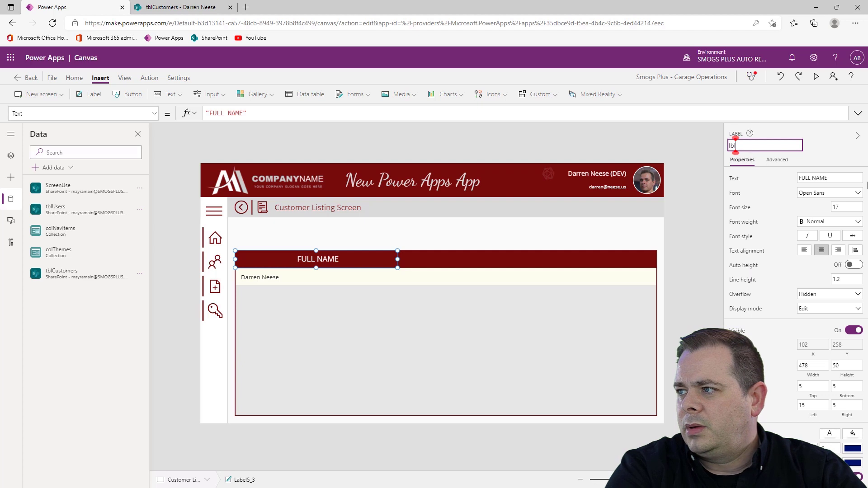
{"action": "type", "text": "Customer"}
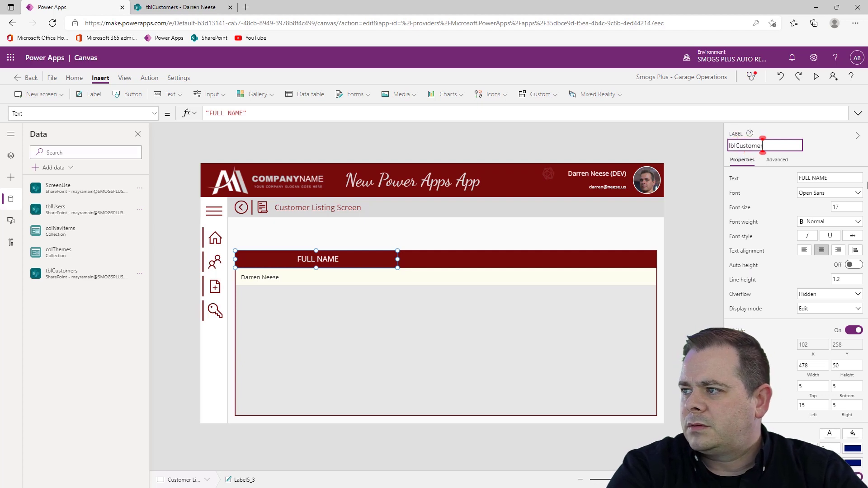
{"action": "type", "text": "Heading"}
{"action": "key", "text": "Return"}
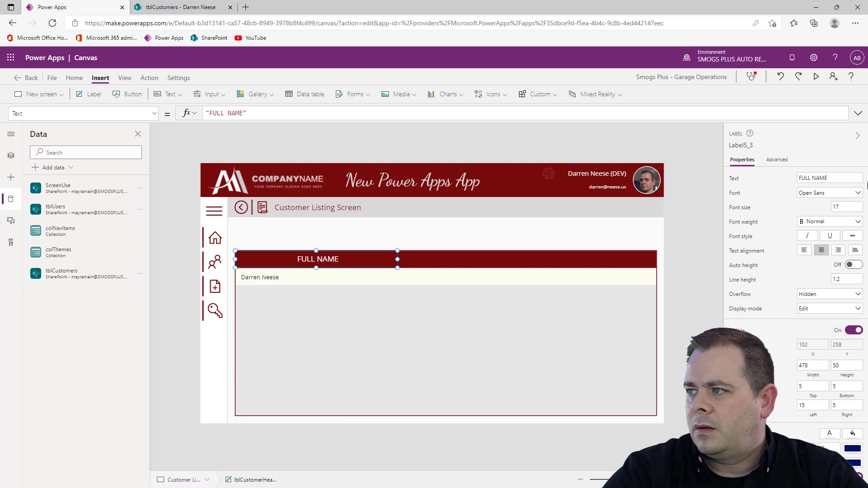
Set the gallery's ThisItem.Title label X property to lblCustomerHeading.X - Parent.X, reusing the header label's copied name
{"action": "left_click", "coordinate": [754, 144]}
{"action": "key", "text": "ctrl+c"}
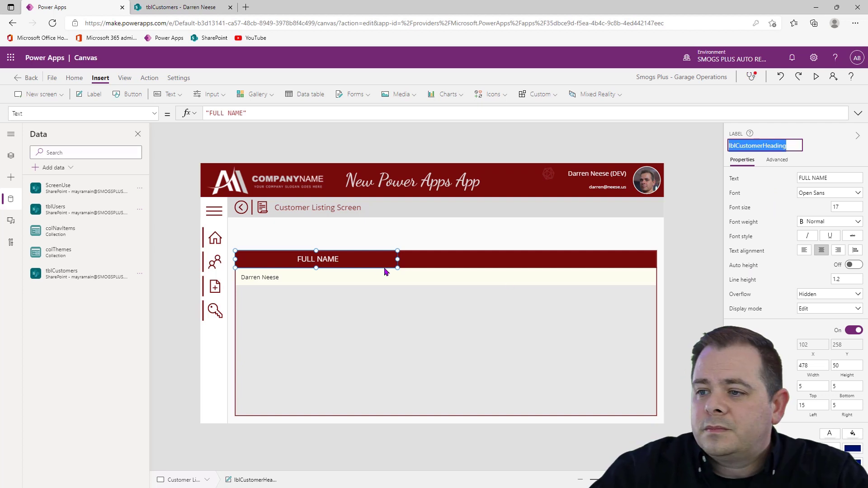
{"action": "left_click", "coordinate": [352, 284]}
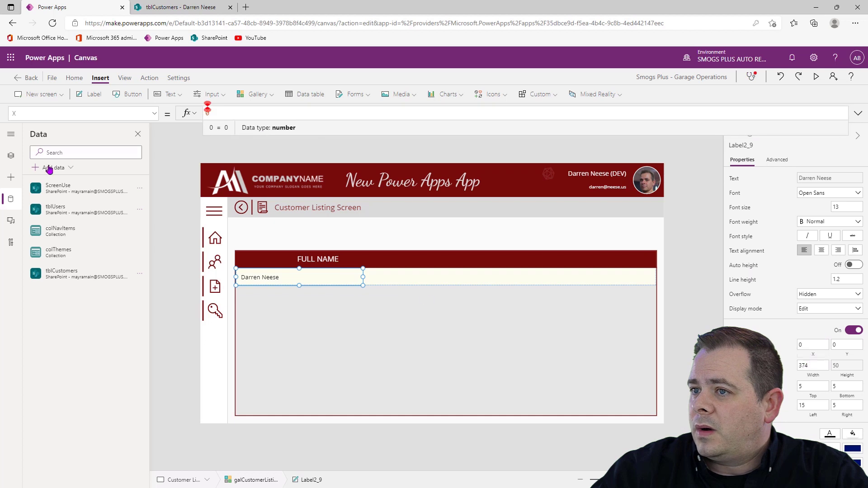
{"action": "left_click_drag", "start_coordinate": [225, 113], "coordinate": [164, 111]}
{"action": "key", "text": "ctrl+v"}
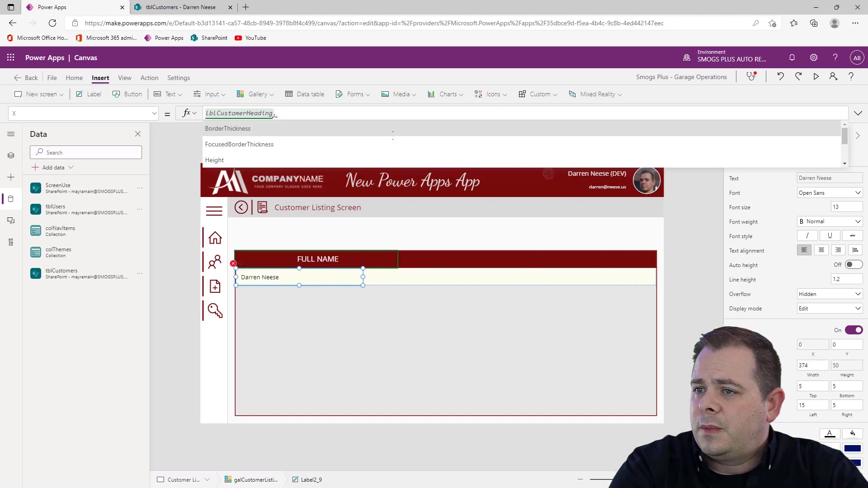
{"action": "type", "text": "X"}
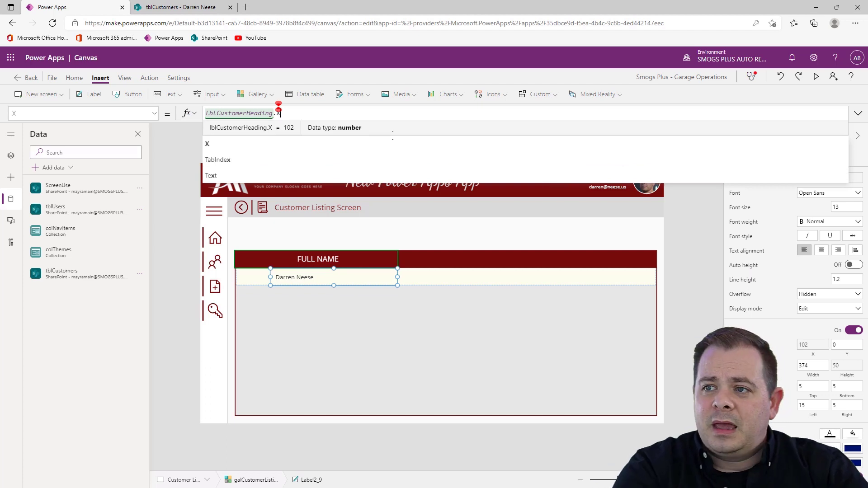
{"action": "type", "text": "-"}
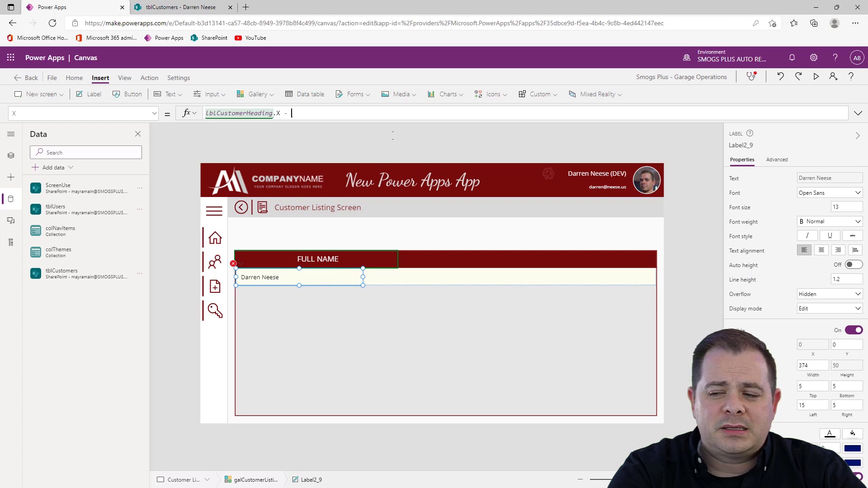
{"action": "type", "text": "Par"}
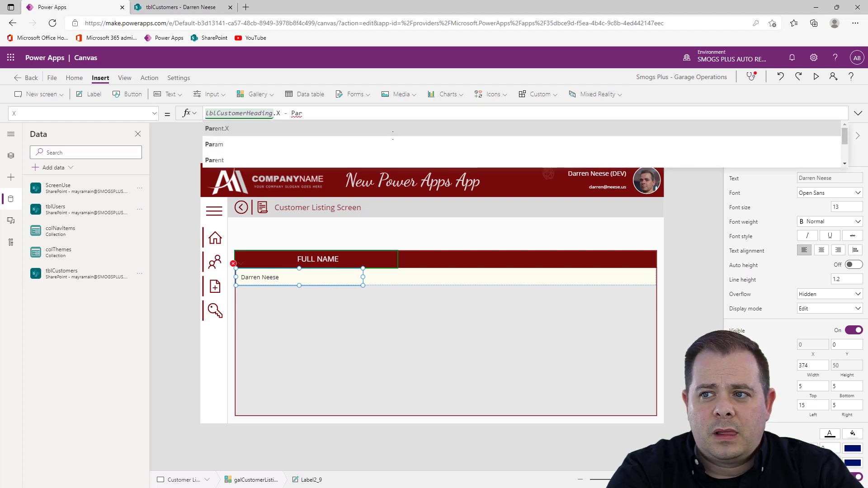
{"action": "type", "text": "ent."}
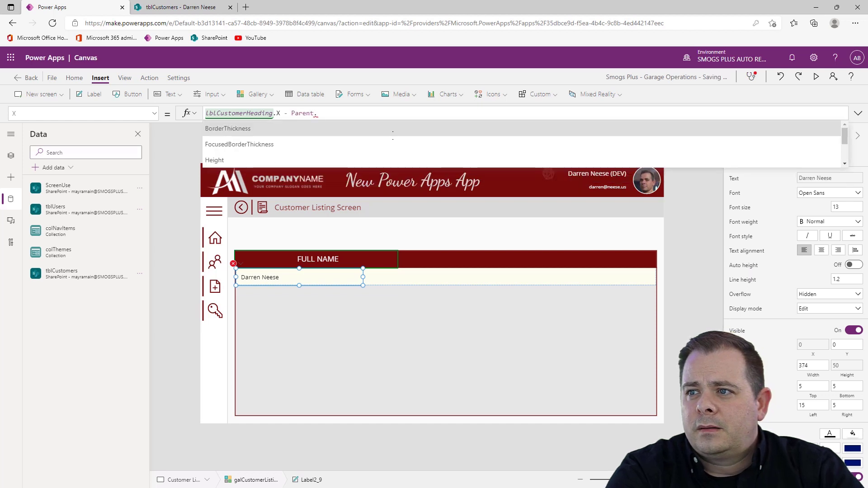
{"action": "type", "text": "X"}
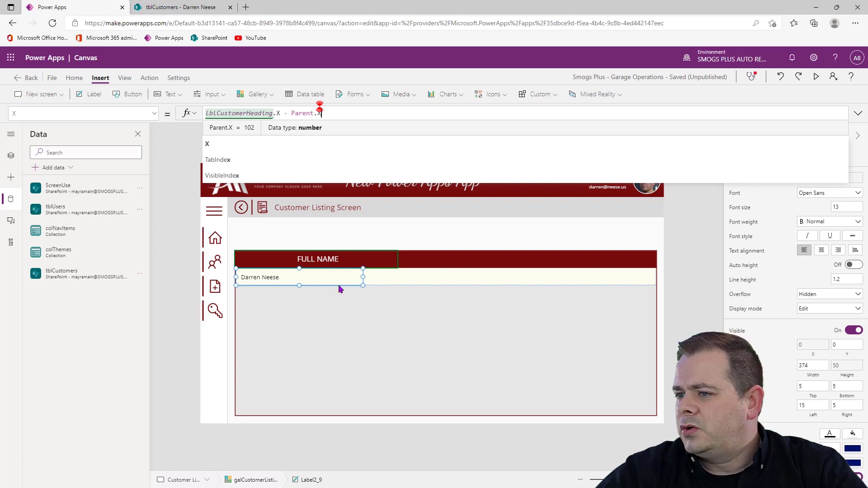
Set the ThisItem.Title label's Width property to lblCustomerHeading.Width
{"action": "left_click", "coordinate": [812, 372]}
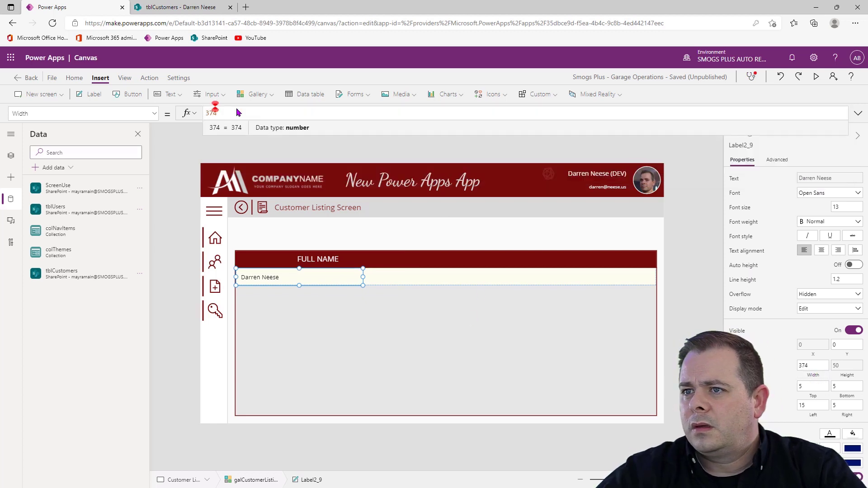
{"action": "double_click", "coordinate": [210, 113]}
{"action": "type", "text": "lblCustomerHeading"}
{"action": "type", "text": ".Wid"}
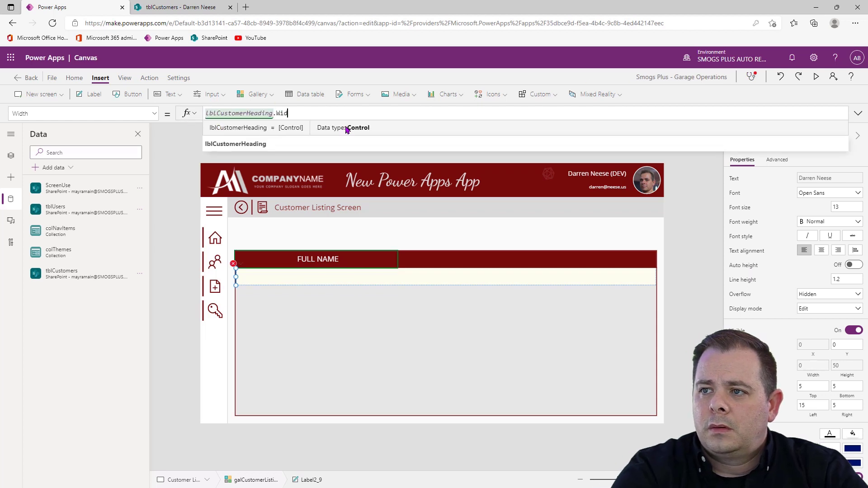
{"action": "type", "text": "th"}
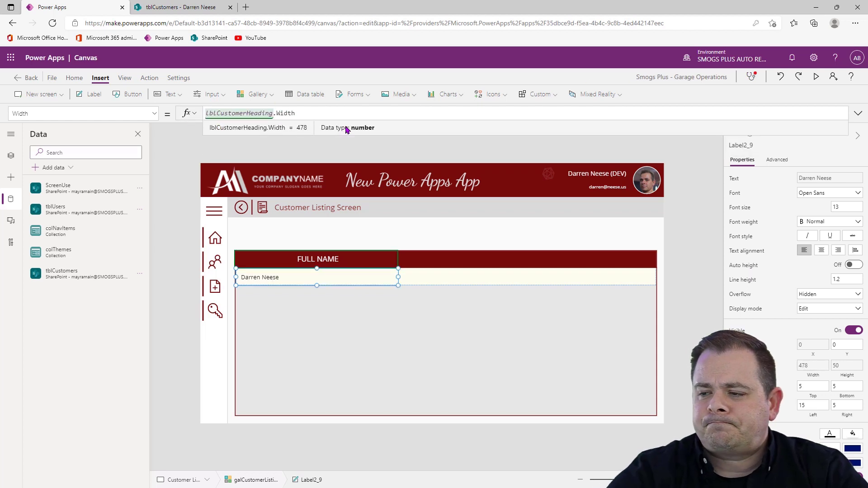
Narrow the FULL NAME header label to a width of about 267 and check the linked name label beneath it
{"action": "left_click", "coordinate": [397, 260]}
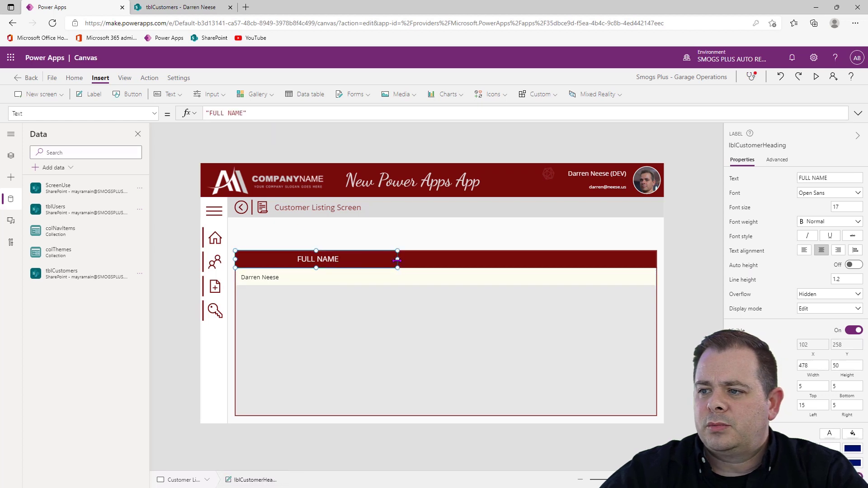
{"action": "left_click_drag", "start_coordinate": [397, 259], "coordinate": [325, 262]}
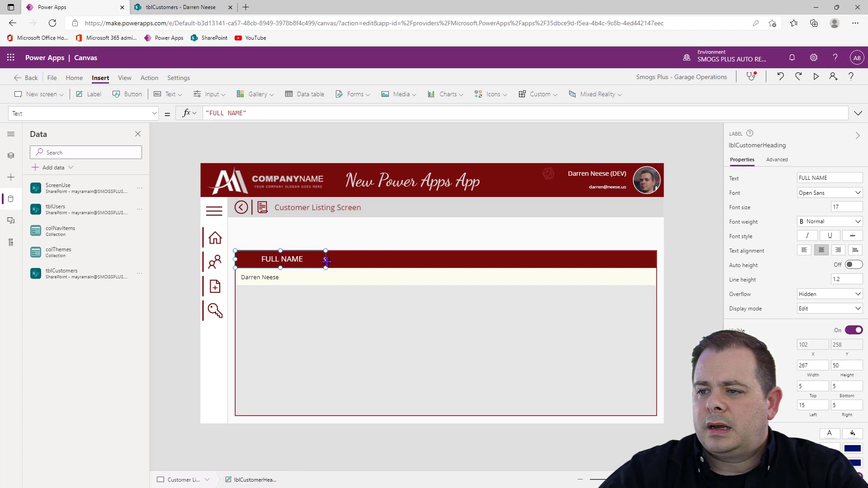
{"action": "left_click", "coordinate": [310, 283]}
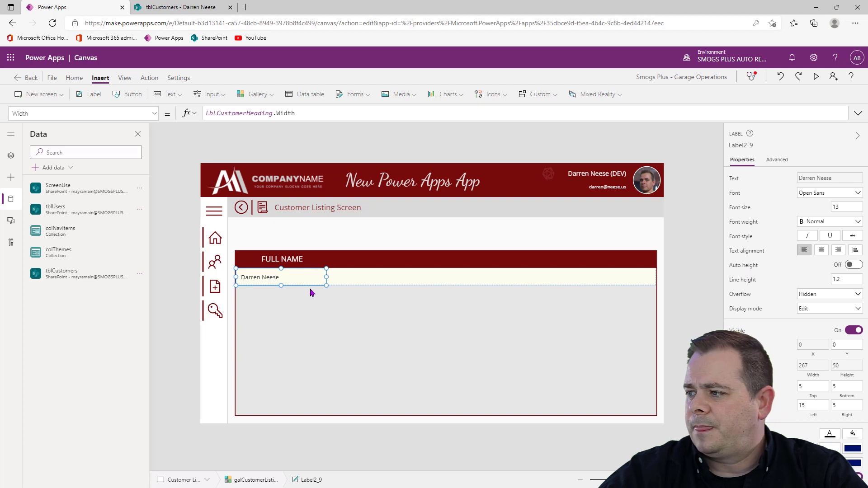
Left-align the FULL NAME header label's text and compare it with the name label in the gallery row
{"action": "left_click", "coordinate": [301, 259]}
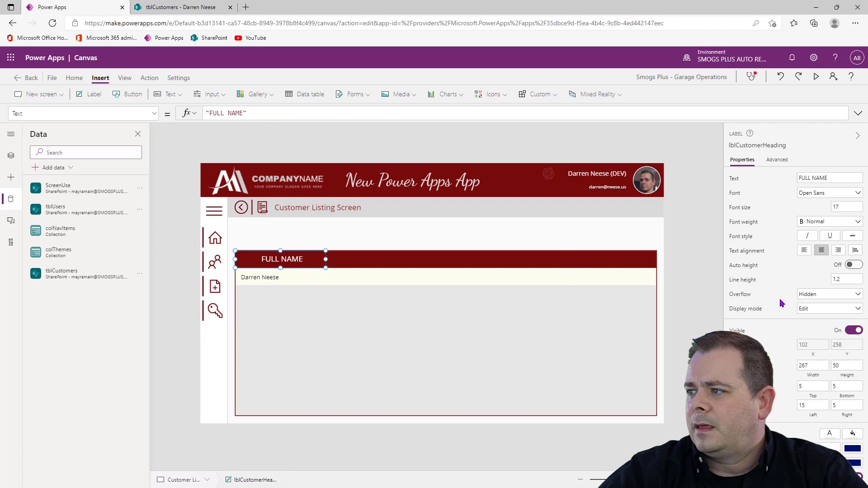
{"action": "left_click", "coordinate": [805, 251]}
{"action": "left_click", "coordinate": [688, 313]}
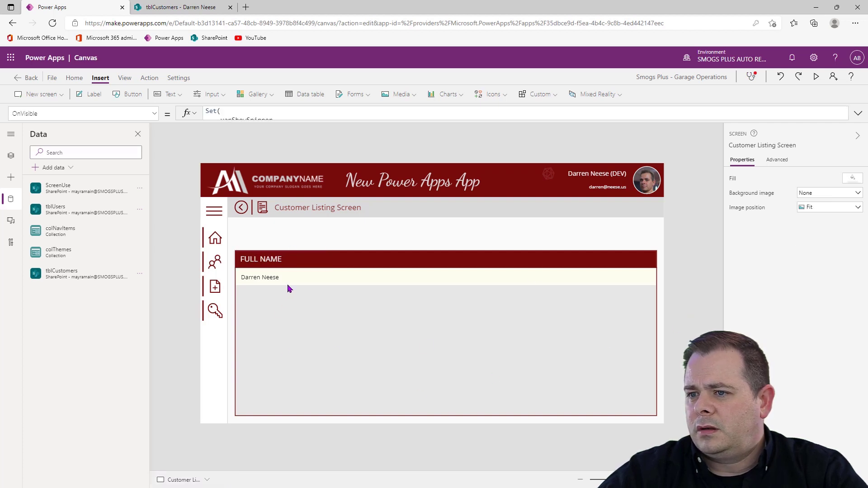
{"action": "left_click", "coordinate": [275, 278]}
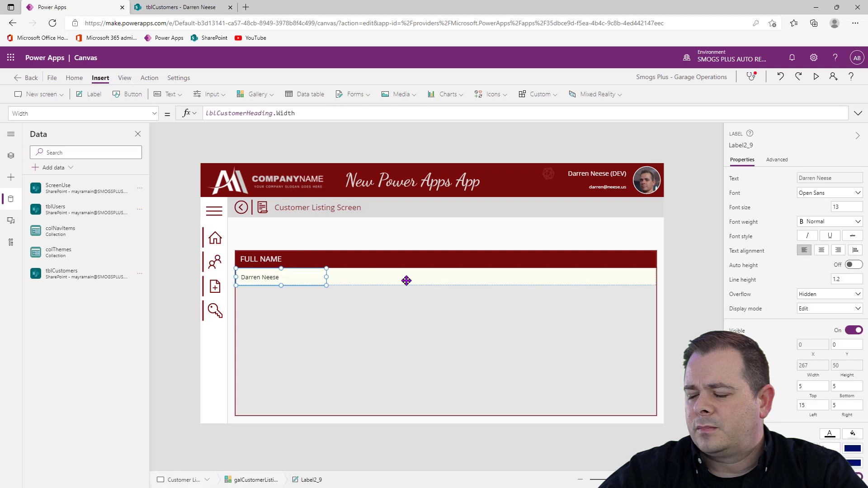
Switch to the tblCustomers list in SharePoint and review its columns from ID through Notes
{"action": "left_click", "coordinate": [199, 7]}
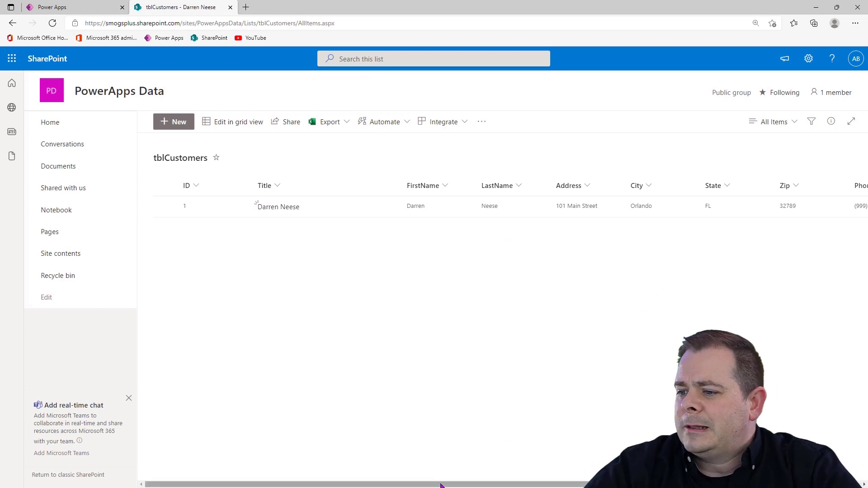
{"action": "left_click_drag", "start_coordinate": [442, 486], "coordinate": [550, 487]}
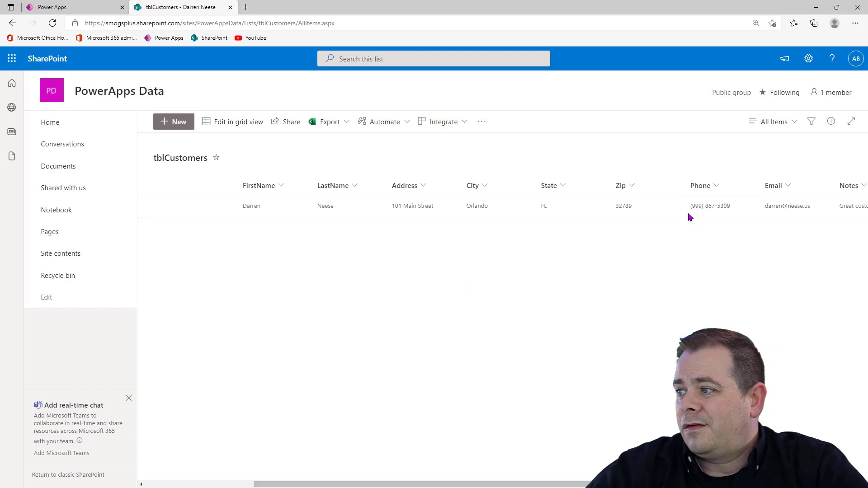
{"action": "left_click_drag", "start_coordinate": [520, 484], "coordinate": [617, 485]}
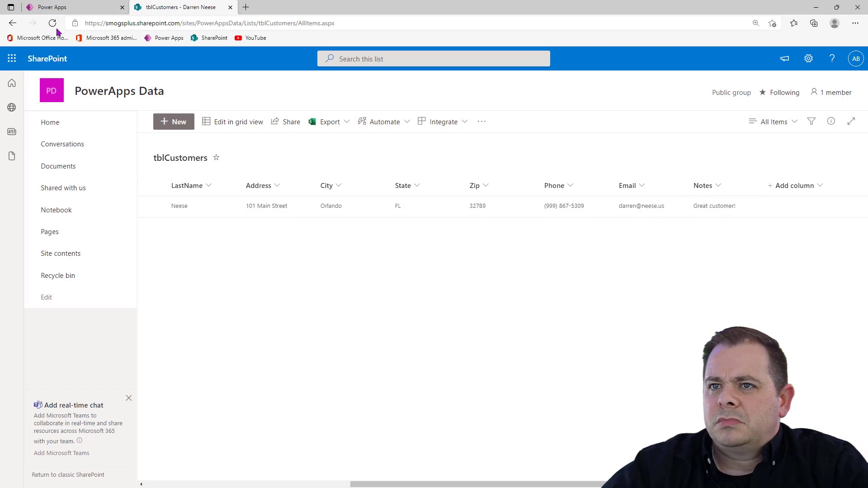
Return to Power Apps and widen the FULL NAME header label to about 323
{"action": "left_click", "coordinate": [82, 10]}
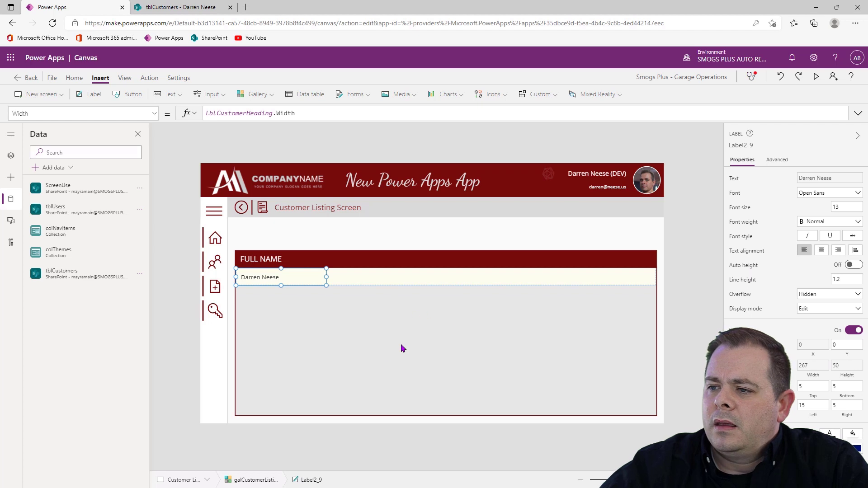
{"action": "left_click", "coordinate": [301, 259]}
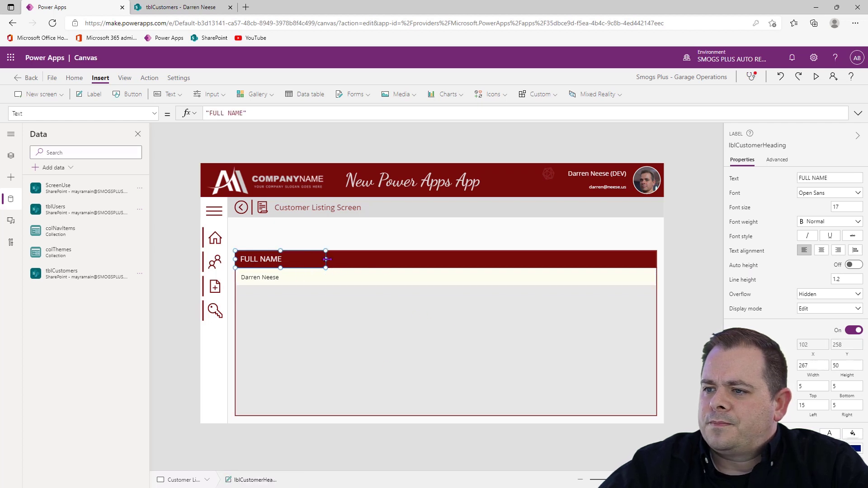
{"action": "left_click_drag", "start_coordinate": [325, 259], "coordinate": [345, 258]}
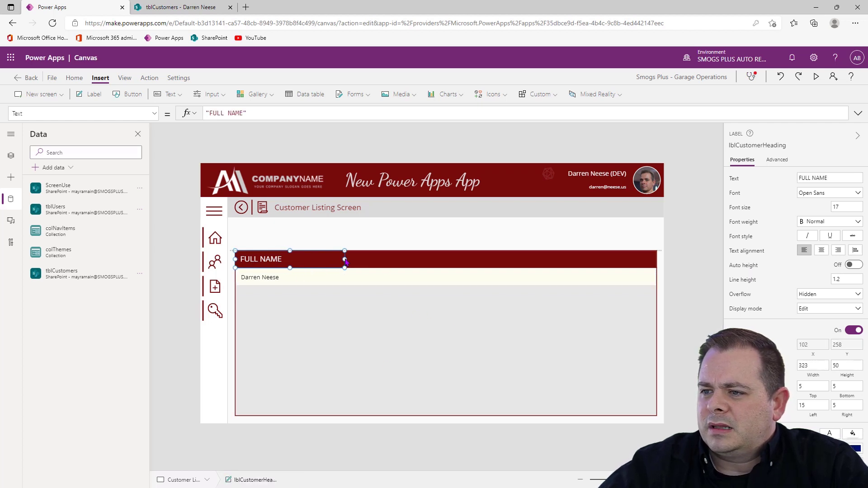
Duplicate the FULL NAME header label and move the copy along the header bar to an X of about 417
{"action": "left_click", "coordinate": [309, 277]}
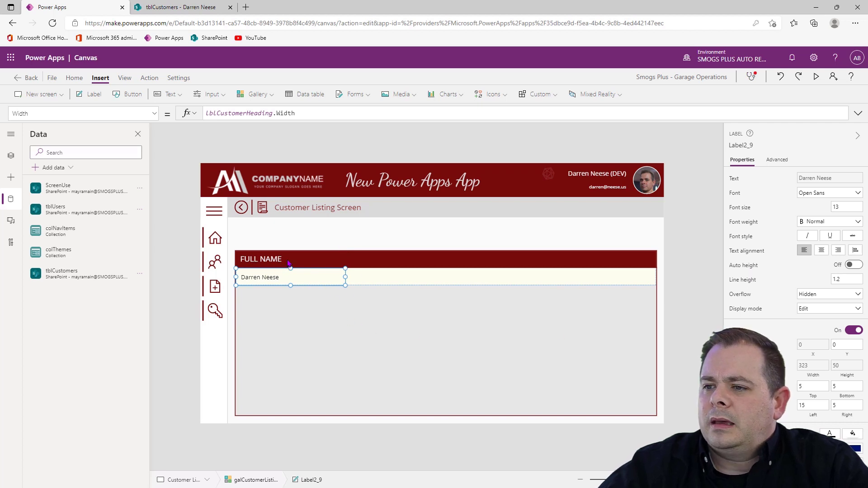
{"action": "left_click", "coordinate": [289, 263]}
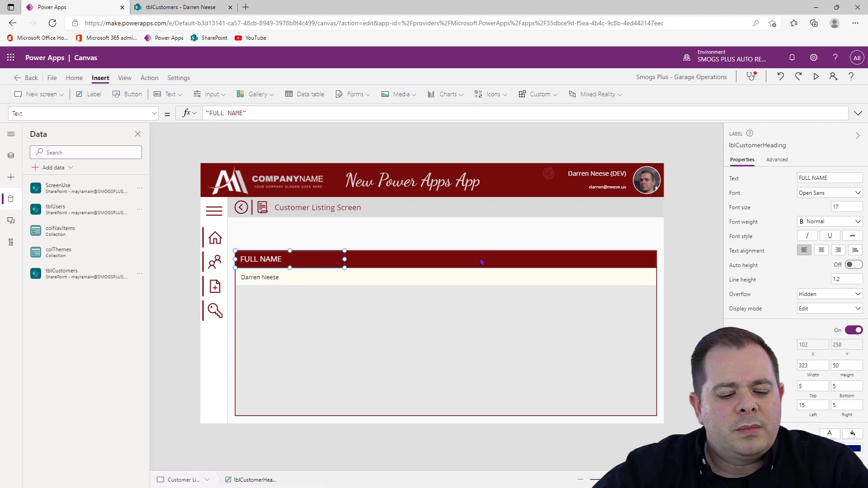
{"action": "key", "text": "ctrl+v"}
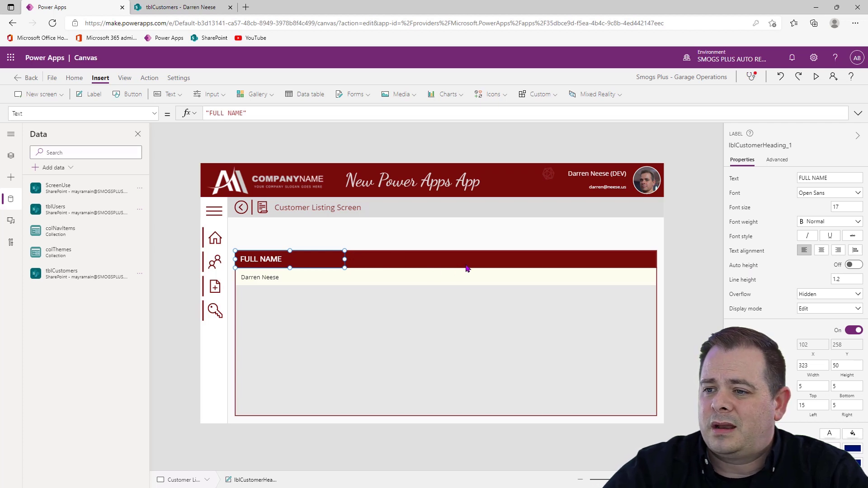
{"action": "key", "text": "Right"}
{"action": "key", "text": "Right"}
{"action": "key", "text": "Right"}
{"action": "key", "text": "Right"}
{"action": "key", "text": "Right"}
{"action": "key", "text": "Right"}
{"action": "key", "text": "Right"}
{"action": "key", "text": "Right"}
{"action": "key", "text": "Right"}
{"action": "key", "text": "Right"}
{"action": "key", "text": "Right"}
{"action": "key", "text": "Right"}
{"action": "key", "text": "Right"}
{"action": "key", "text": "Right"}
{"action": "key", "text": "Right"}
{"action": "key", "text": "Right"}
{"action": "key", "text": "Right"}
{"action": "key", "text": "Right"}
{"action": "key", "text": "Right"}
{"action": "key", "text": "Right"}
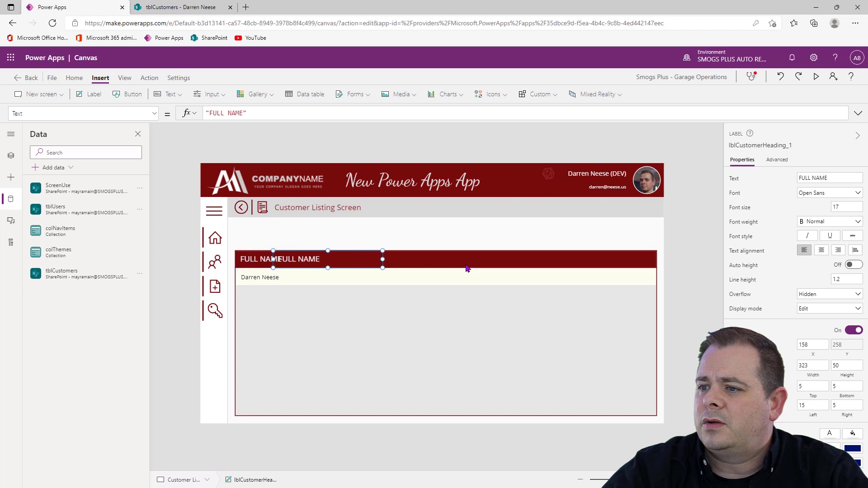
{"action": "key", "text": "Right"}
{"action": "key", "text": "Right"}
{"action": "key", "text": "Right"}
{"action": "key", "text": "Right"}
{"action": "key", "text": "Right"}
{"action": "key", "text": "Right"}
{"action": "key", "text": "Right"}
{"action": "key", "text": "Right"}
{"action": "key", "text": "Right"}
{"action": "key", "text": "Right"}
{"action": "key", "text": "Right"}
{"action": "key", "text": "Right"}
{"action": "key", "text": "Right"}
{"action": "key", "text": "Right"}
{"action": "key", "text": "Right"}
{"action": "key", "text": "Right"}
{"action": "key", "text": "Right"}
{"action": "key", "text": "Right"}
{"action": "key", "text": "Right"}
{"action": "key", "text": "Right"}
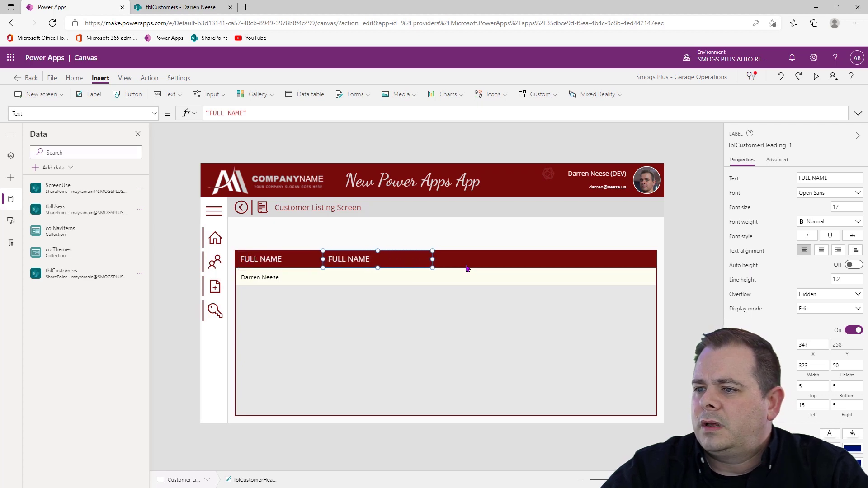
{"action": "key", "text": "Right"}
{"action": "key", "text": "Right"}
{"action": "key", "text": "Right"}
{"action": "key", "text": "Right"}
{"action": "key", "text": "Right"}
{"action": "key", "text": "Right"}
{"action": "key", "text": "Right"}
{"action": "key", "text": "Right"}
{"action": "key", "text": "Right"}
{"action": "key", "text": "Right"}
{"action": "key", "text": "Right"}
{"action": "key", "text": "Right"}
{"action": "key", "text": "Right"}
{"action": "key", "text": "Right"}
{"action": "key", "text": "Right"}
{"action": "key", "text": "Right"}
{"action": "key", "text": "Right"}
{"action": "key", "text": "Right"}
{"action": "key", "text": "Right"}
{"action": "key", "text": "Right"}
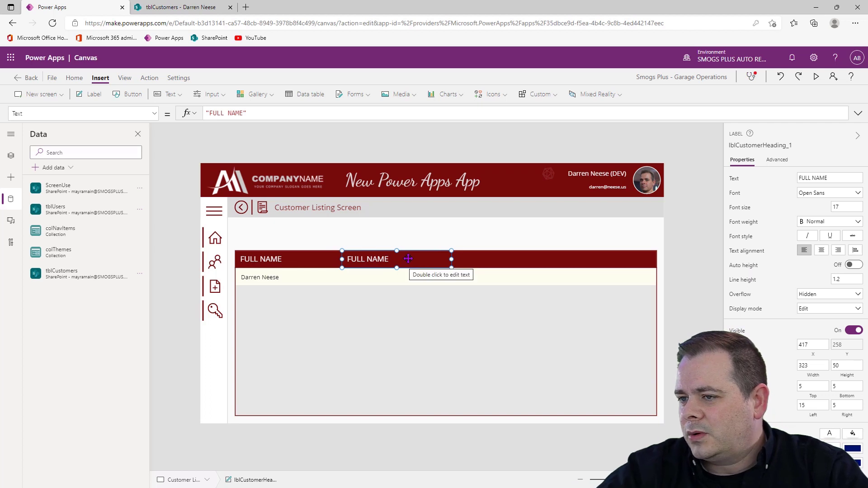
Set the copied header label's X to lblCustomerHeading.X + lblCustomerHeading.Width so it starts where the FULL NAME label ends
{"action": "left_click", "coordinate": [307, 264]}
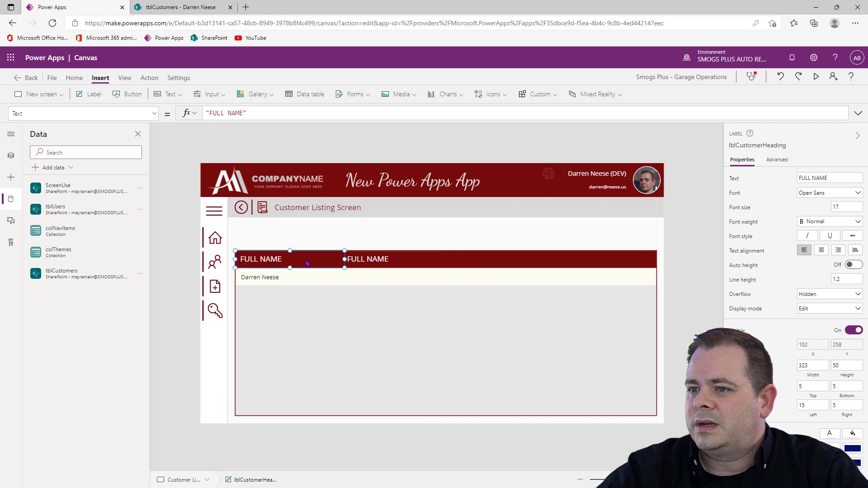
{"action": "left_click", "coordinate": [763, 146]}
{"action": "key", "text": "ctrl+c"}
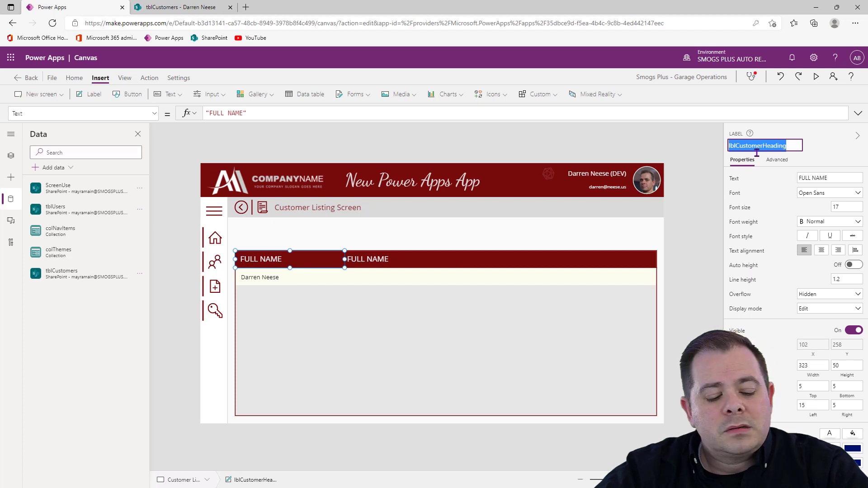
{"action": "left_click", "coordinate": [379, 262]}
{"action": "left_click", "coordinate": [817, 354]}
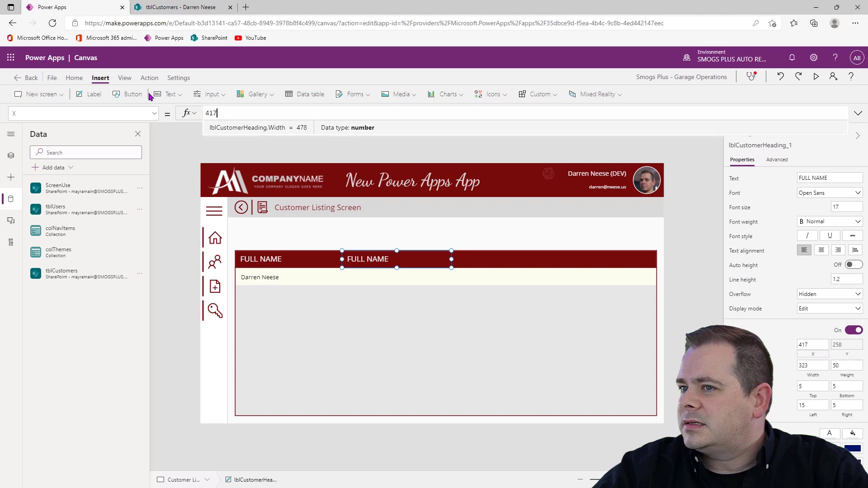
{"action": "left_click_drag", "start_coordinate": [250, 113], "coordinate": [160, 114]}
{"action": "key", "text": "ctrl+v"}
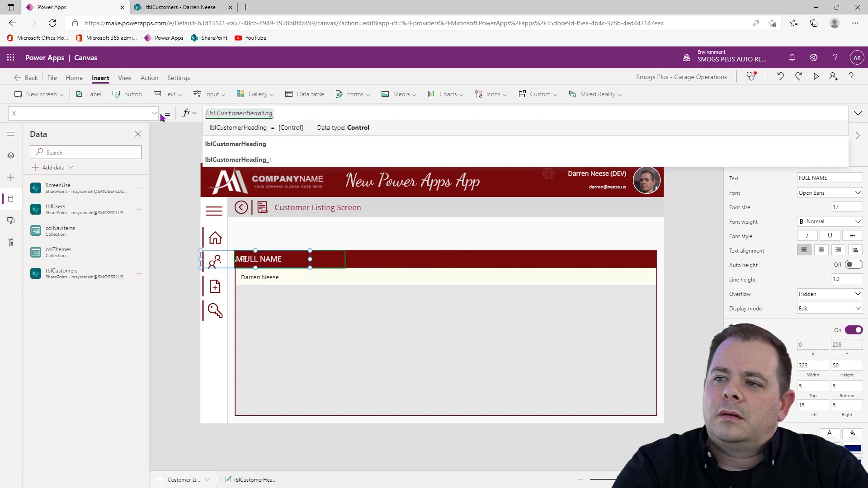
{"action": "type", "text": ".X"}
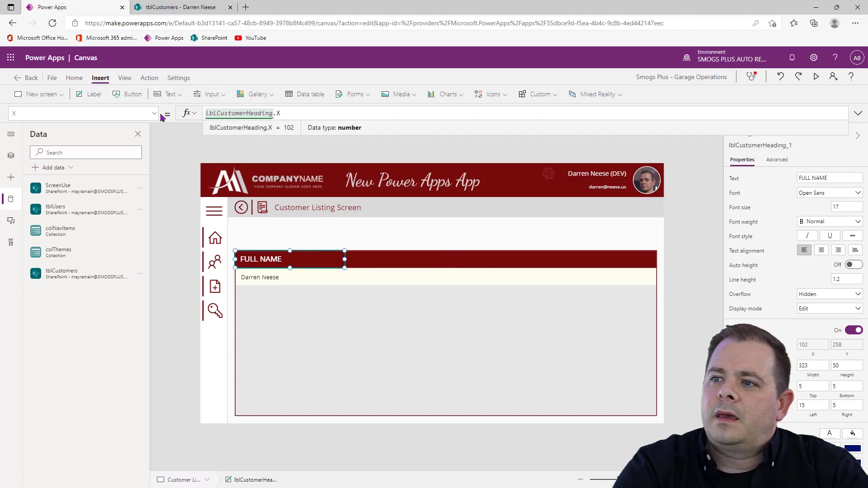
{"action": "type", "text": " +"}
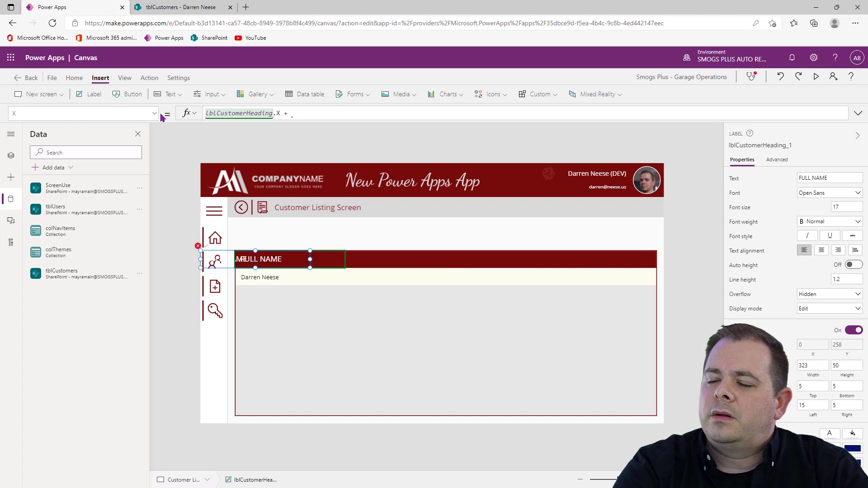
{"action": "key", "text": "ctrl+v"}
{"action": "type", "text": ".Wi"}
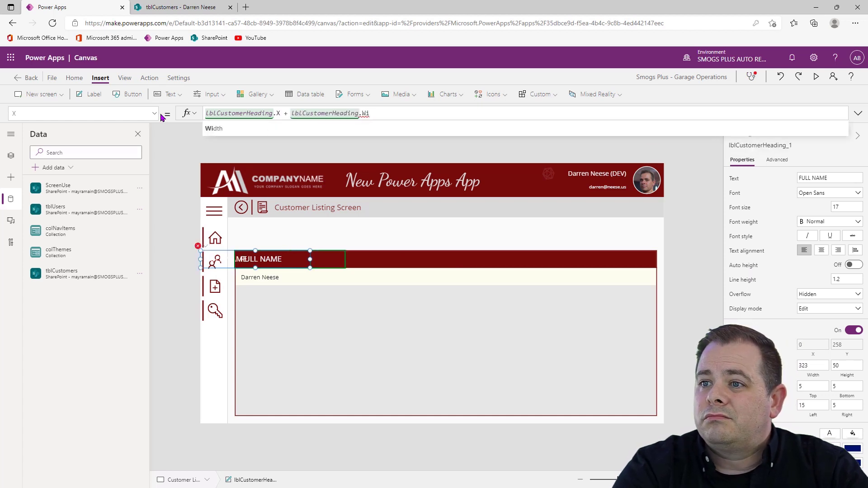
{"action": "type", "text": "dth"}
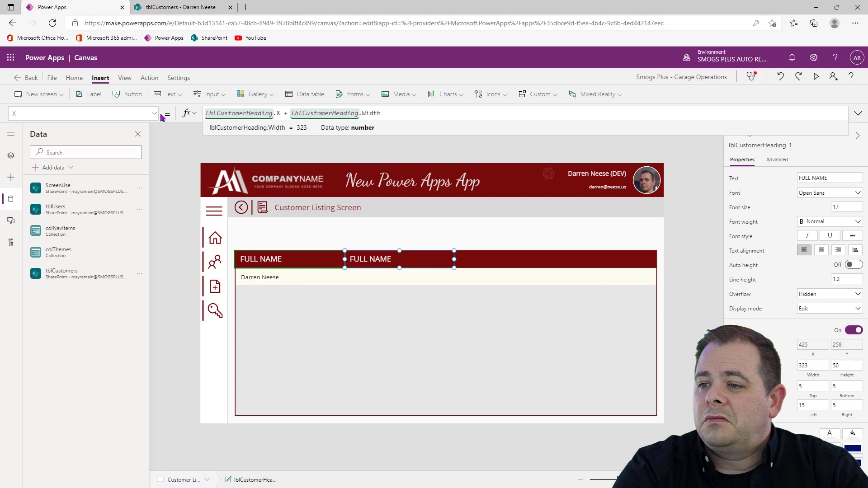
Change the copied header label's text to PHONE
{"action": "left_click", "coordinate": [829, 177]}
{"action": "type", "text": "PHONE"}
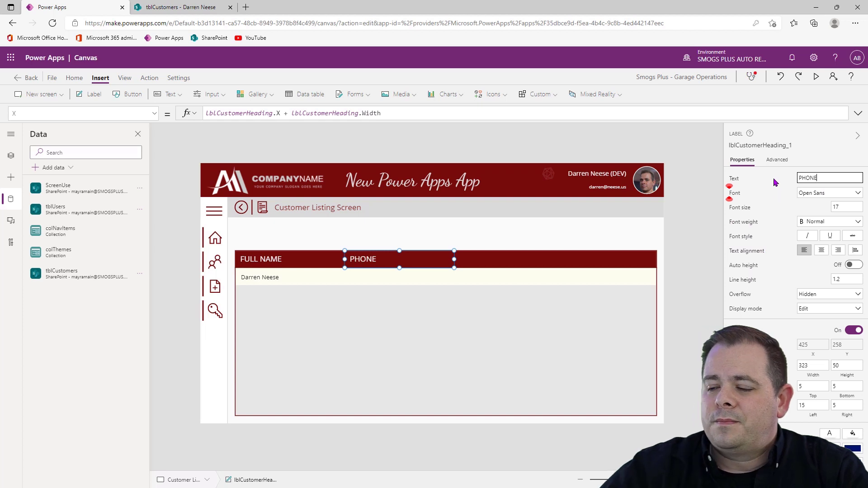
{"action": "left_click", "coordinate": [327, 336]}
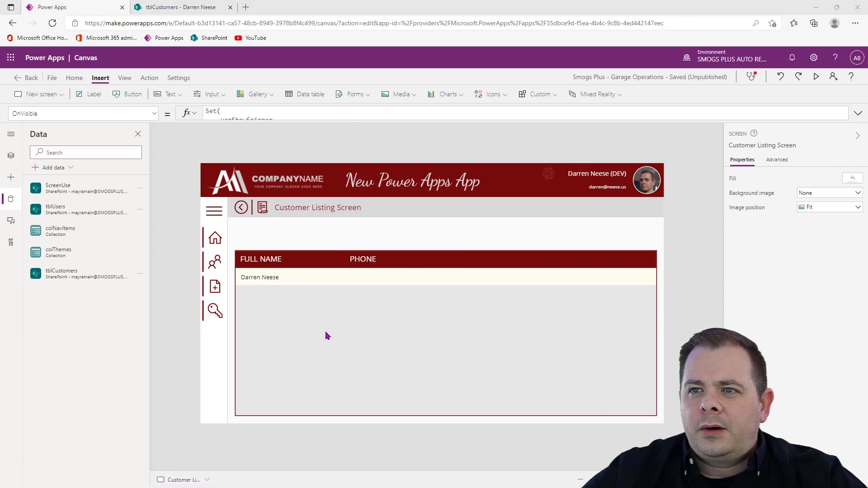
Duplicate the name label in the gallery row and set the copy's X to lblCustomerHeading_1.X - Parent.X
{"action": "left_click", "coordinate": [278, 284]}
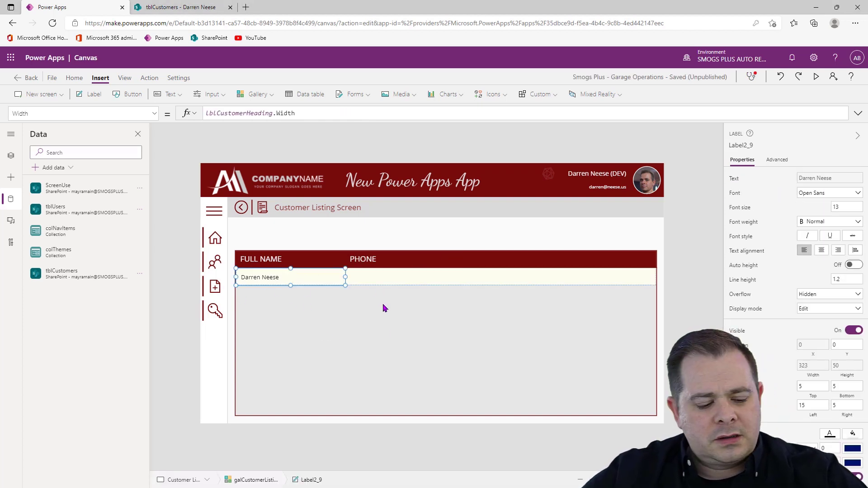
{"action": "key", "text": "ctrl+v"}
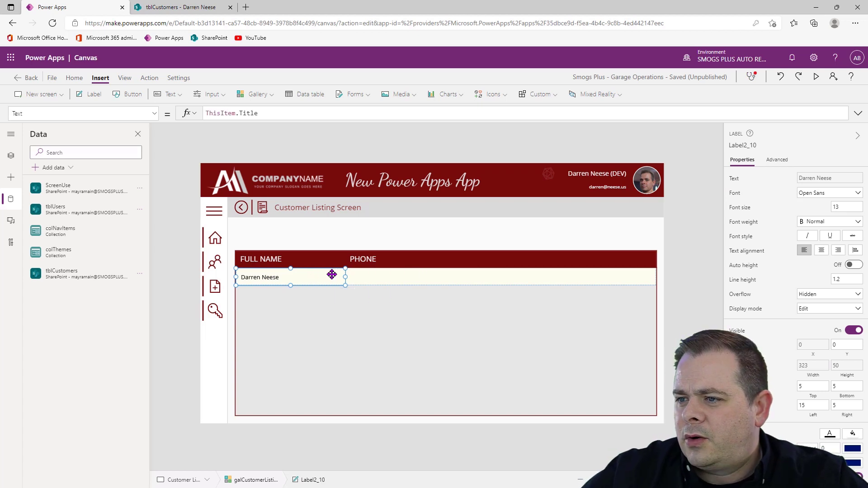
{"action": "left_click", "coordinate": [363, 258]}
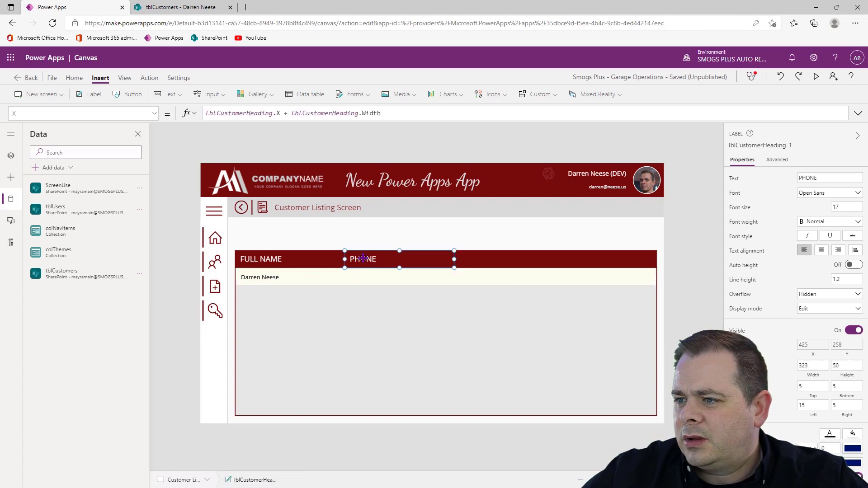
{"action": "left_click", "coordinate": [735, 145]}
{"action": "key", "text": "ctrl+c"}
{"action": "left_click", "coordinate": [297, 275]}
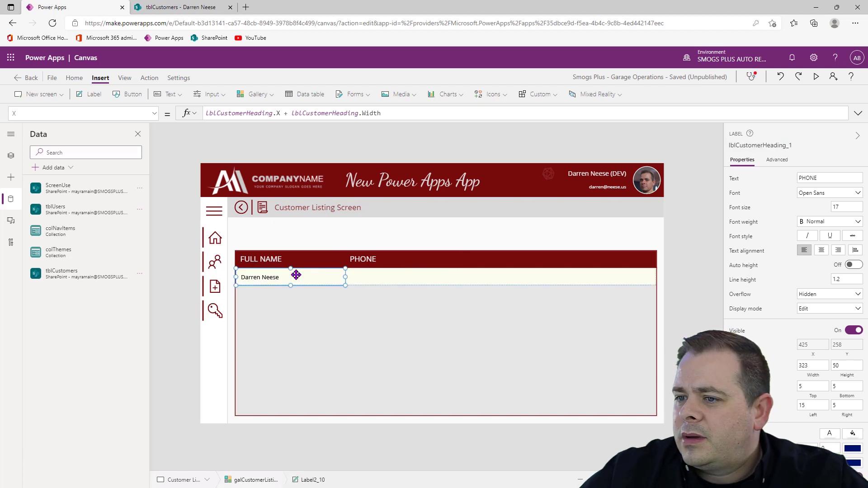
{"action": "left_click", "coordinate": [816, 347]}
{"action": "left_click", "coordinate": [320, 113]}
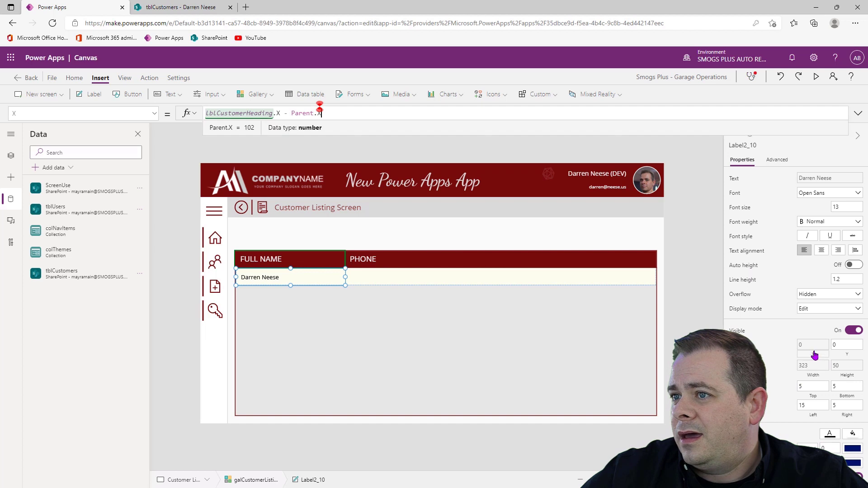
{"action": "double_click", "coordinate": [221, 112]}
{"action": "key", "text": "ctrl+v"}
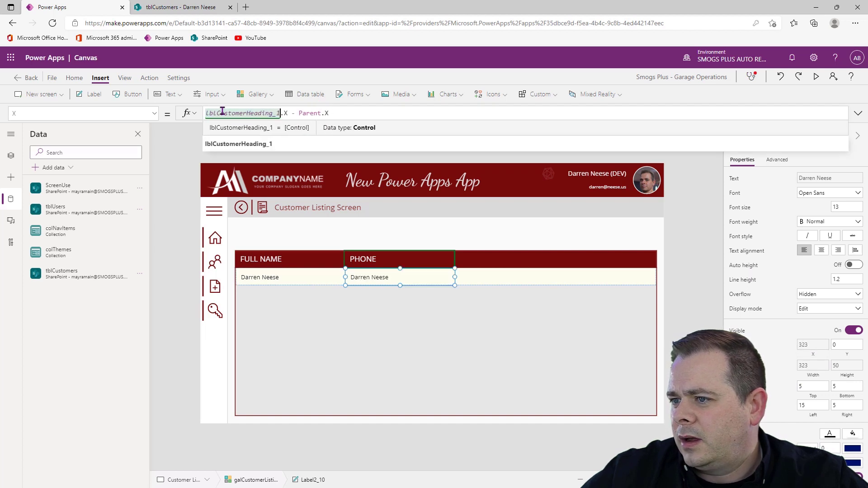
Set the copied gallery label's width to lblCustomerHeading_1.Width and recheck its X and width formulas
{"action": "left_click", "coordinate": [811, 372]}
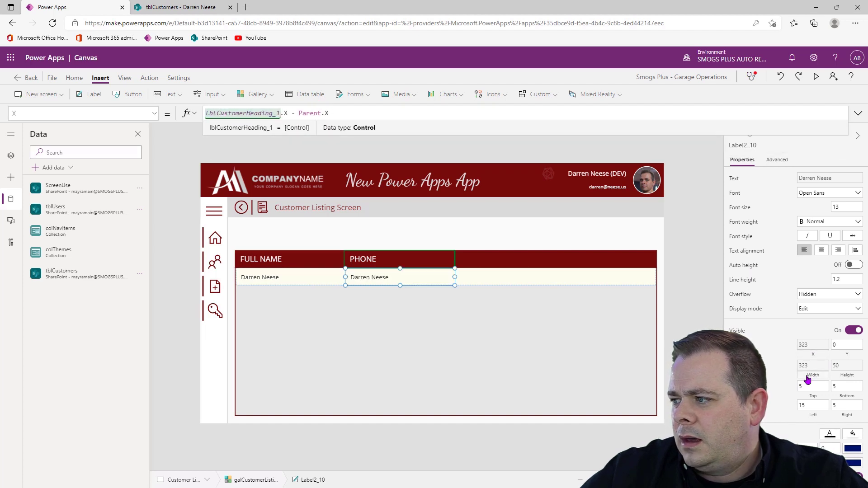
{"action": "double_click", "coordinate": [236, 113]}
{"action": "key", "text": "ctrl+v"}
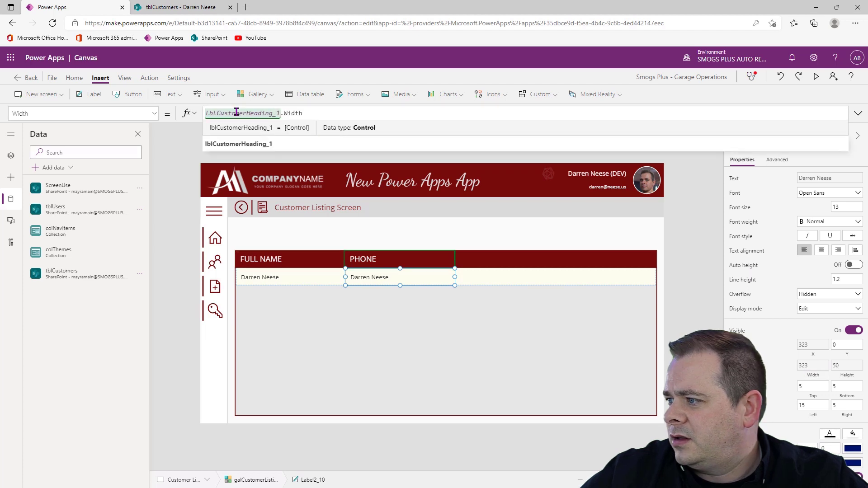
{"action": "left_click", "coordinate": [813, 355]}
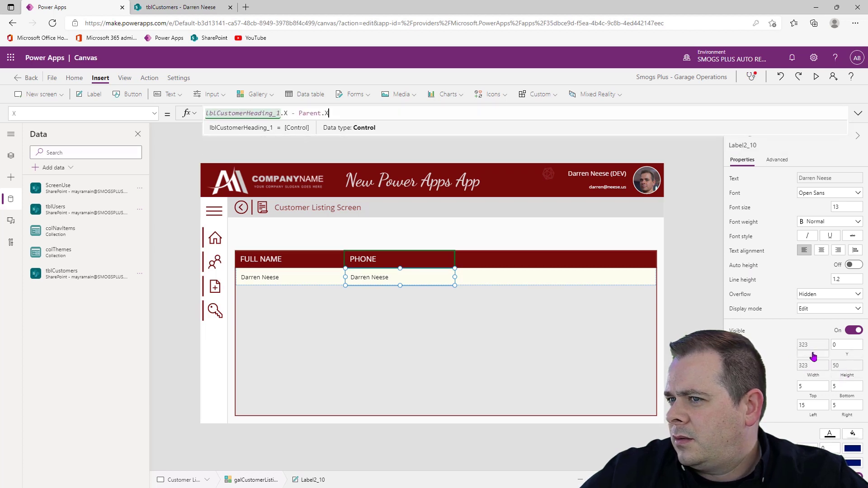
{"action": "left_click", "coordinate": [814, 379]}
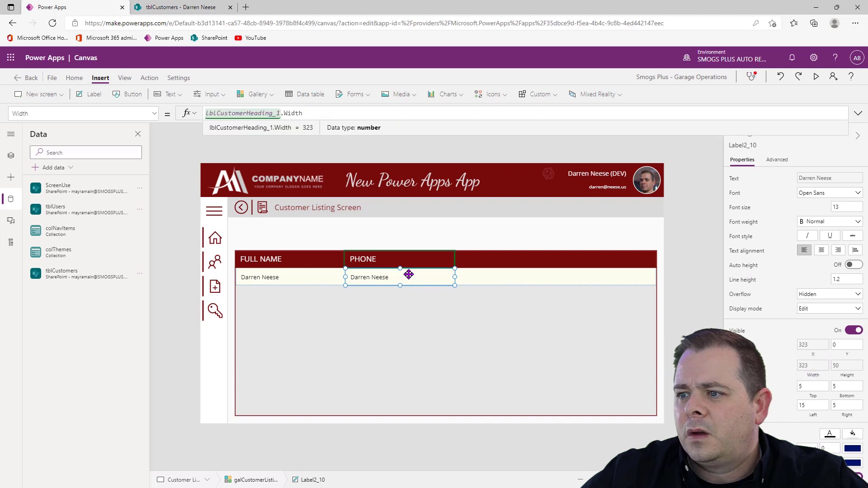
Set the text of the gallery label under PHONE to ThisItem.Phone
{"action": "left_click", "coordinate": [733, 181]}
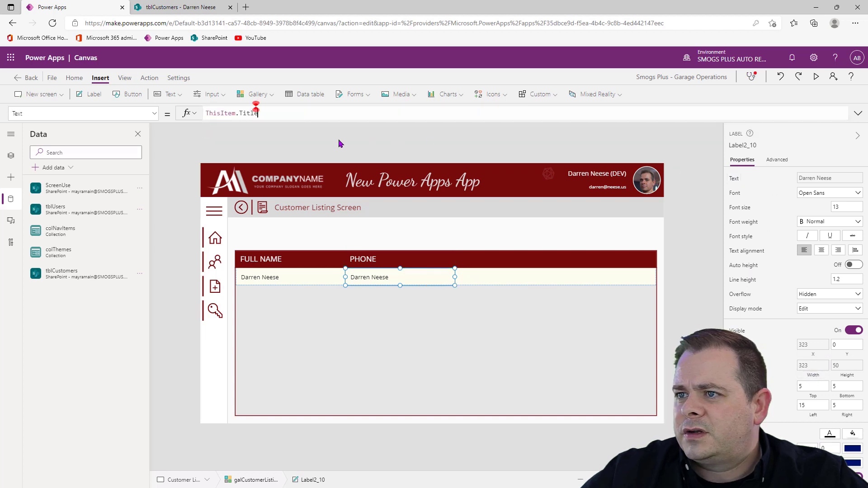
{"action": "double_click", "coordinate": [248, 113]}
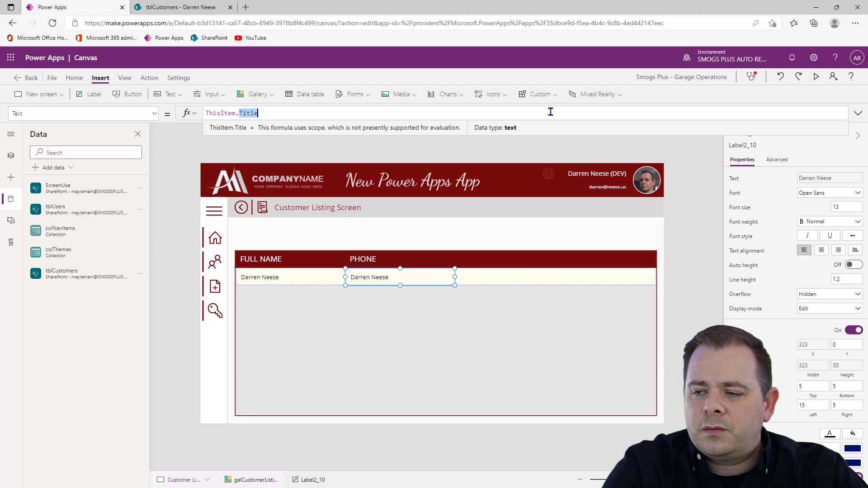
{"action": "type", "text": "Phone"}
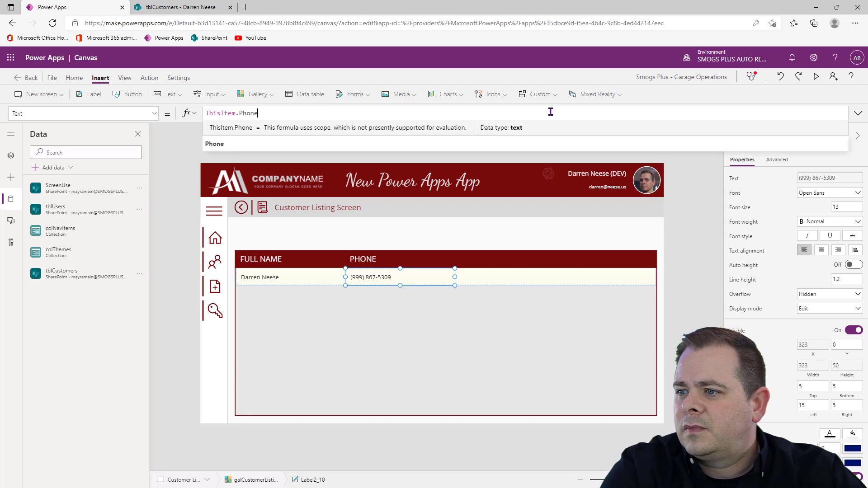
{"action": "left_click", "coordinate": [674, 256]}
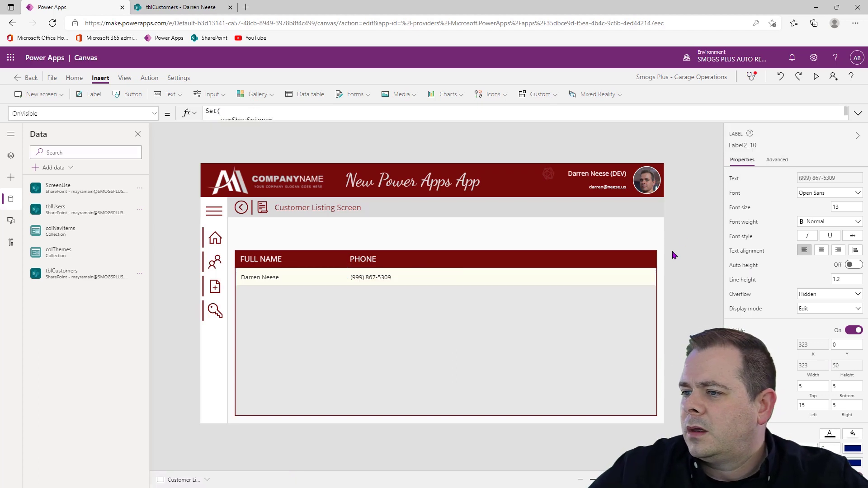
Narrow the PHONE header label to a width of about 205 and the FULL NAME header label to about 280
{"action": "left_click", "coordinate": [363, 263]}
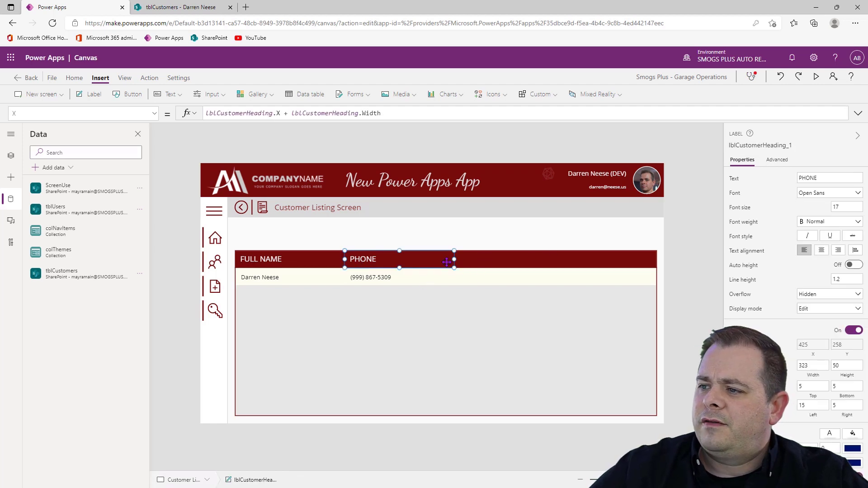
{"action": "left_click_drag", "start_coordinate": [452, 259], "coordinate": [412, 262]}
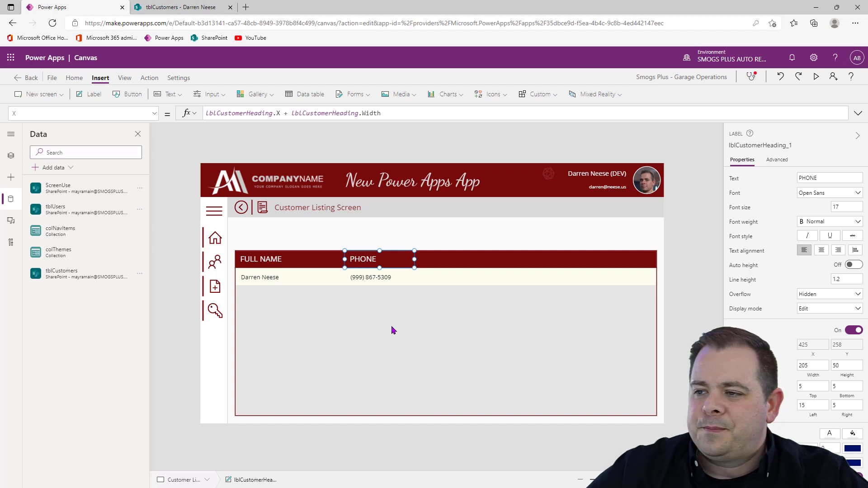
{"action": "left_click", "coordinate": [309, 262]}
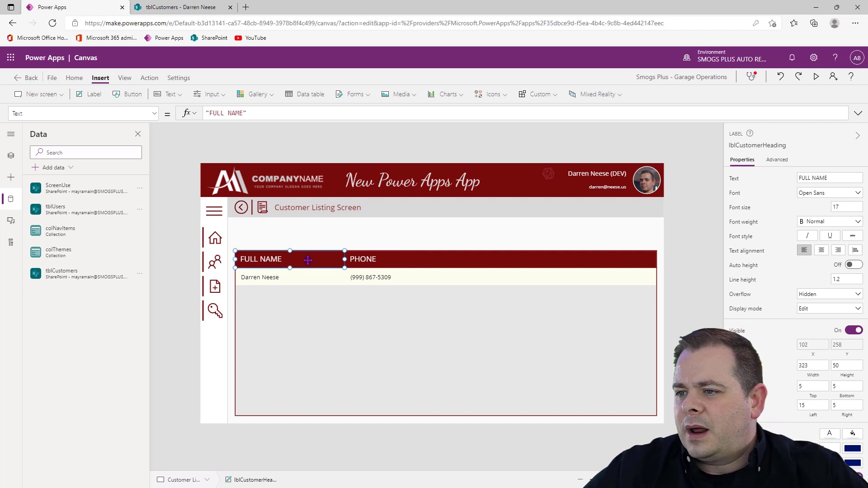
{"action": "left_click_drag", "start_coordinate": [343, 259], "coordinate": [330, 259]}
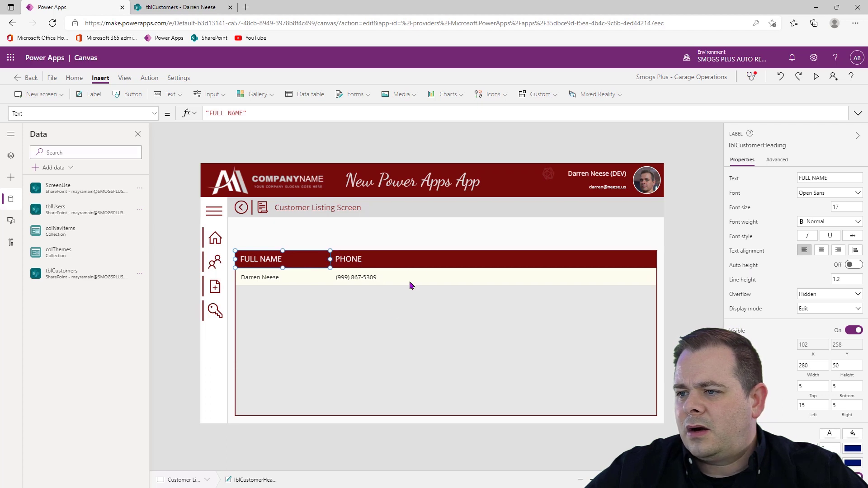
{"action": "left_click", "coordinate": [683, 285]}
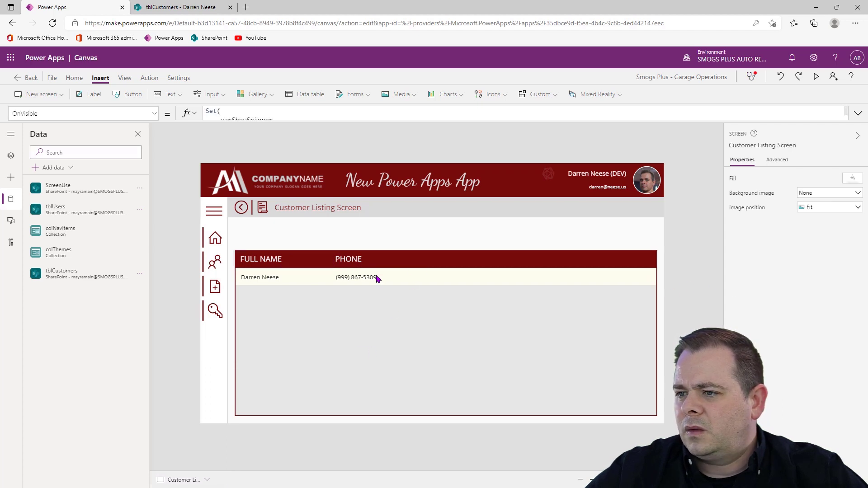
Duplicate the PHONE header label and set the copy's X to lblCustomerHeading_1.X + lblCustomerHeading_1.Width
{"action": "left_click", "coordinate": [350, 267]}
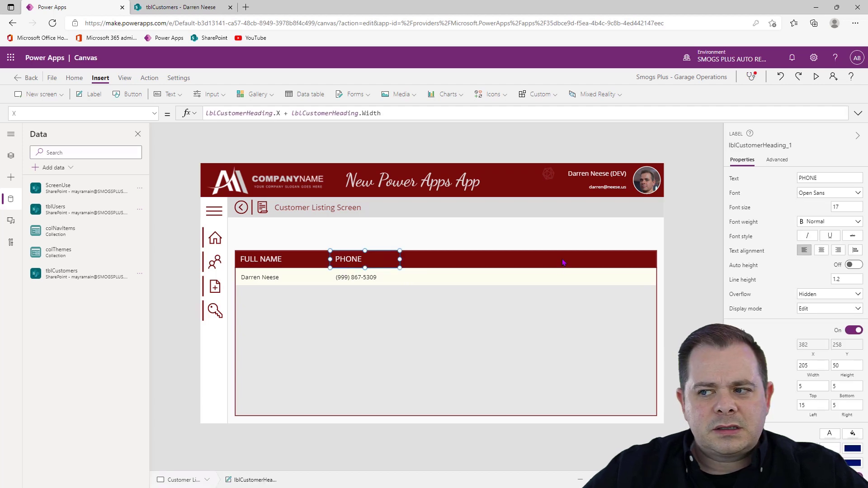
{"action": "key", "text": "ctrl+v"}
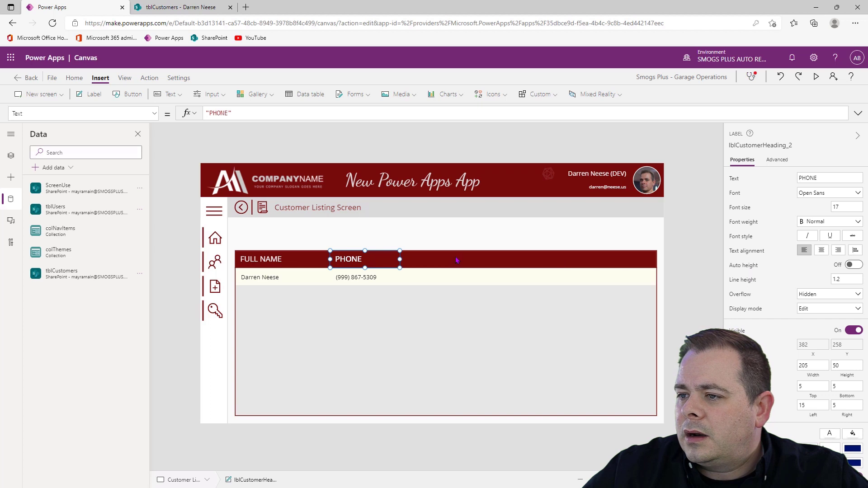
{"action": "left_click", "coordinate": [812, 347]}
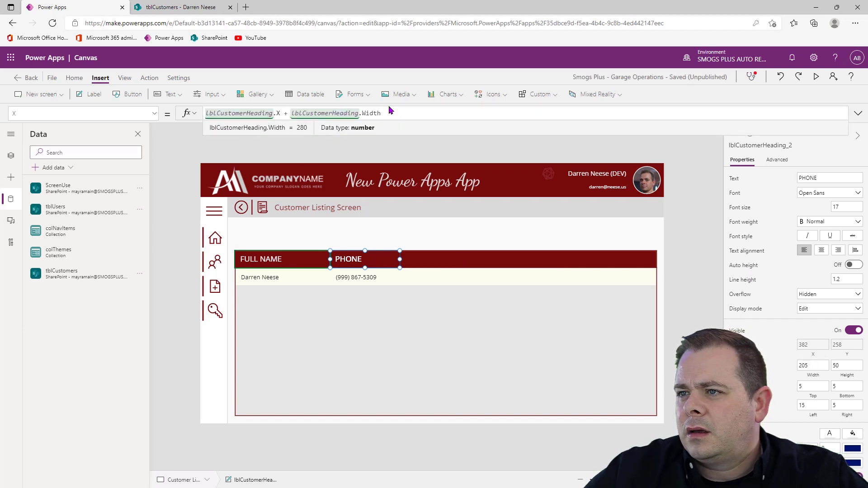
{"action": "left_click", "coordinate": [324, 111]}
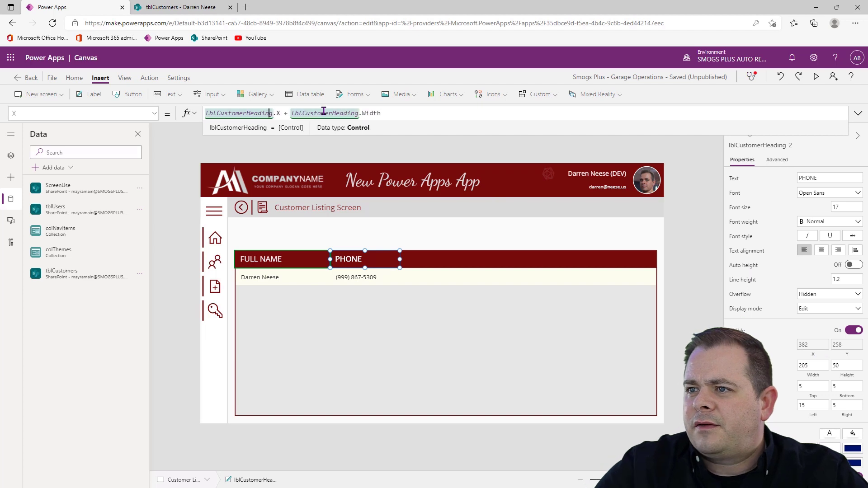
{"action": "type", "text": "_"}
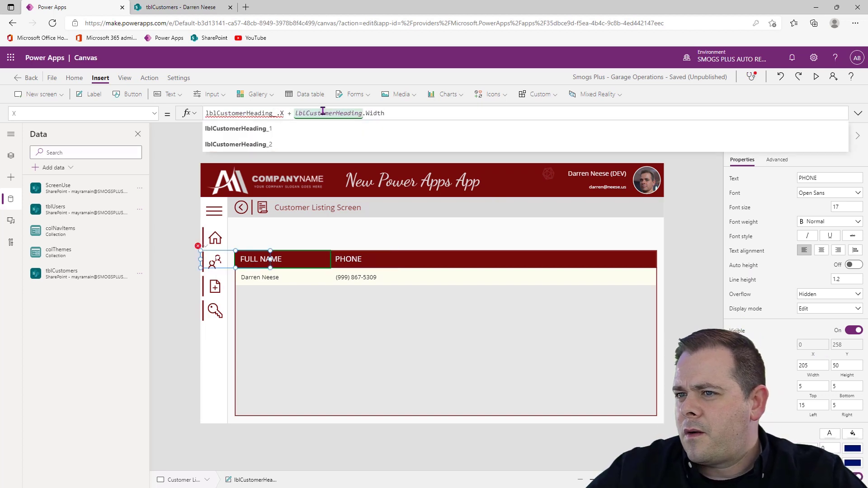
{"action": "type", "text": "1"}
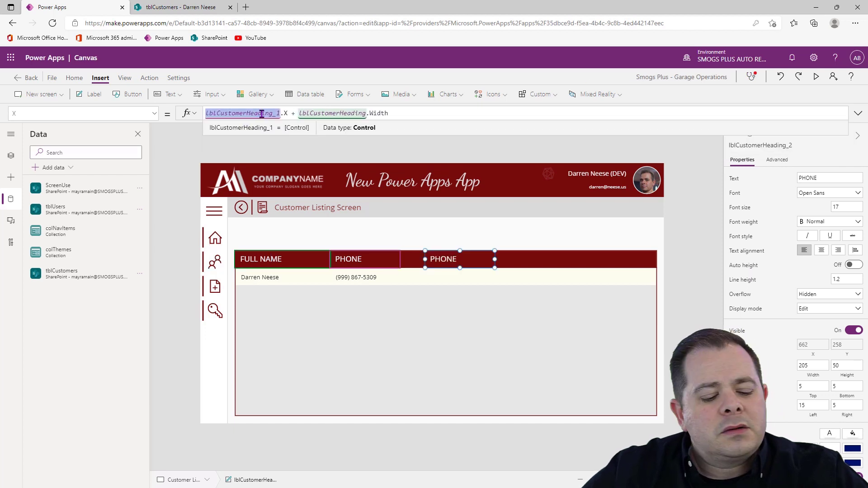
{"action": "double_click", "coordinate": [344, 113]}
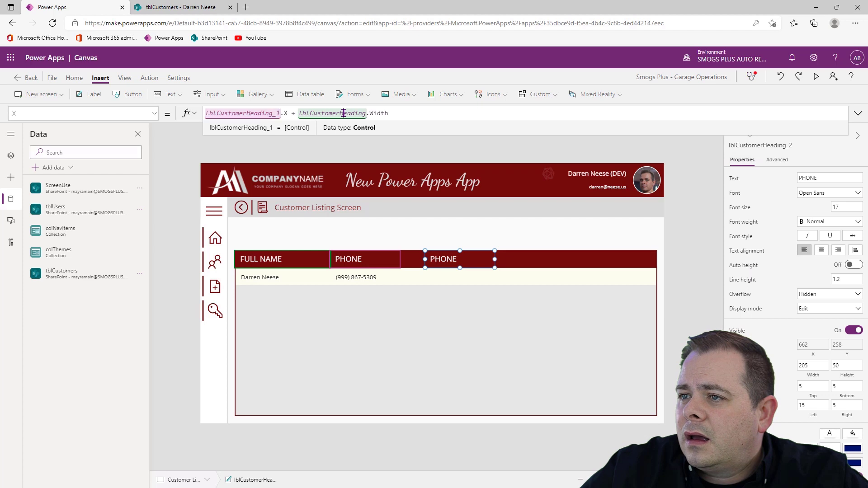
{"action": "type", "text": "lblCustomerHeading_1"}
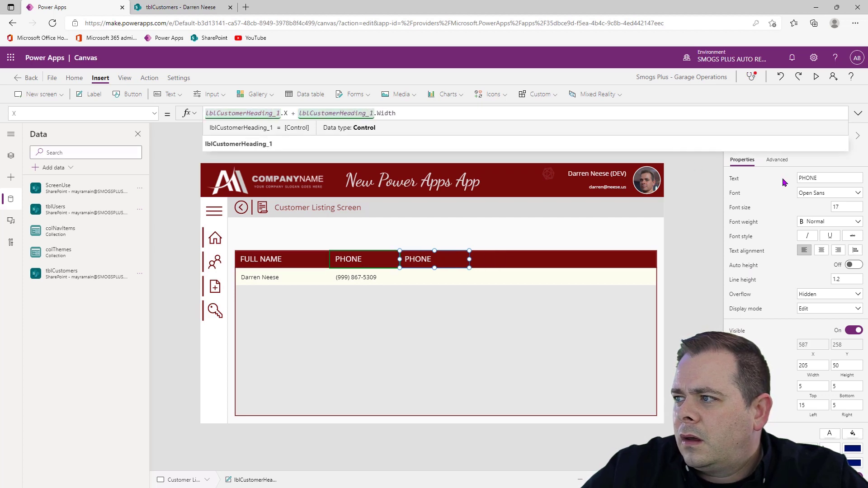
Change the text of the copied header label to NOTES
{"action": "left_click", "coordinate": [850, 178]}
{"action": "double_click", "coordinate": [850, 177]}
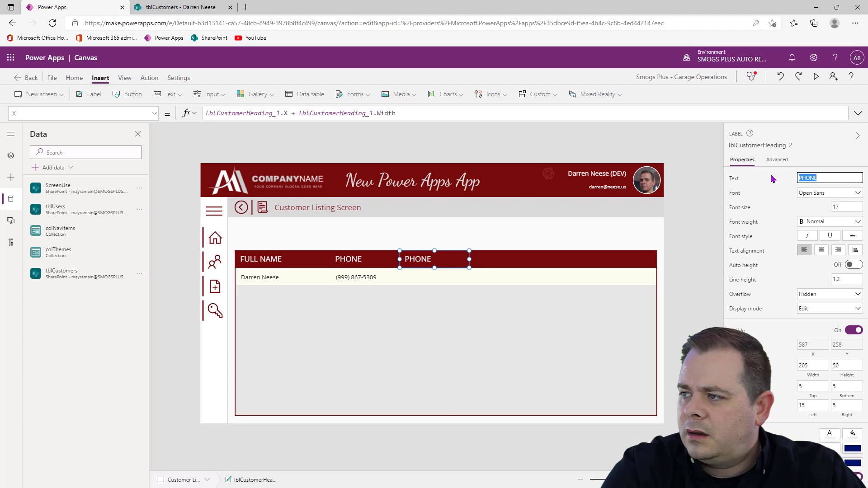
{"action": "type", "text": "NOTES"}
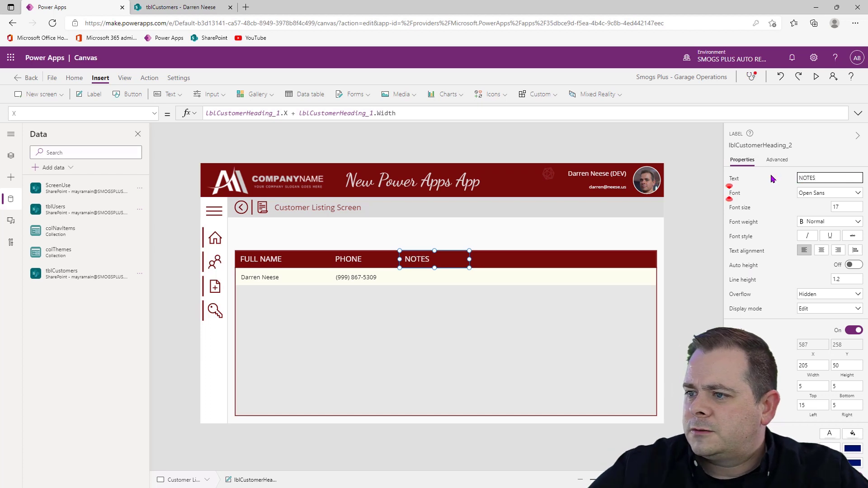
{"action": "left_click", "coordinate": [742, 142]}
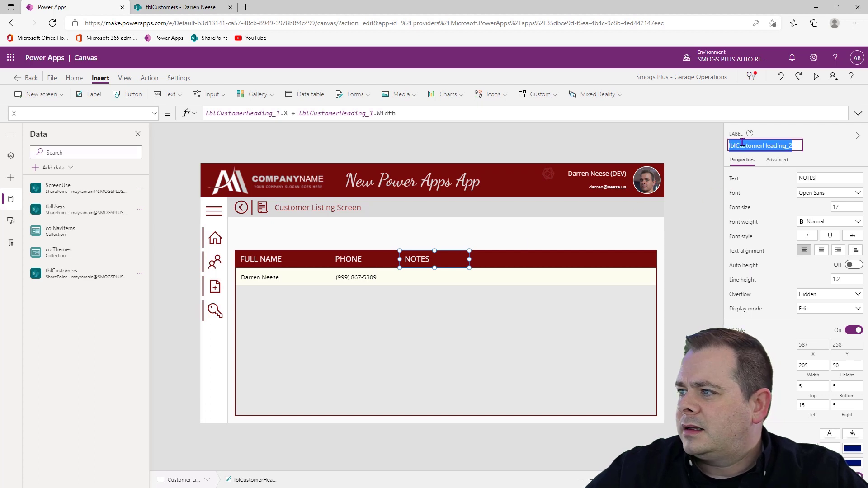
Duplicate the phone label in the gallery row and set the copy's X to lblCustomerHeading_2.X - Parent.X
{"action": "left_click", "coordinate": [474, 285]}
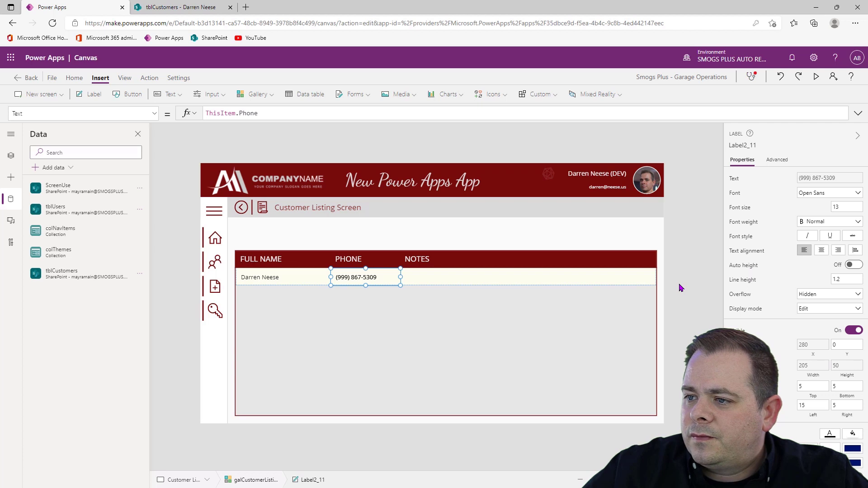
{"action": "left_click", "coordinate": [814, 347]}
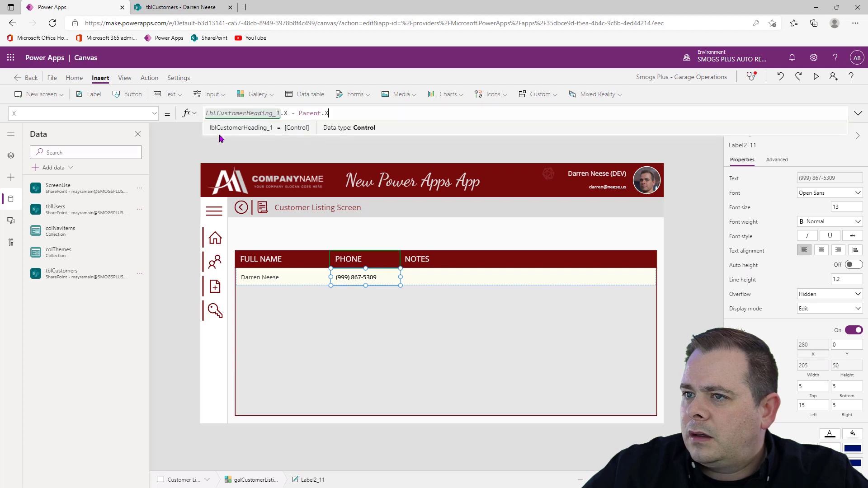
{"action": "double_click", "coordinate": [279, 113]}
{"action": "key", "text": "BackSpace"}
{"action": "type", "text": "2"}
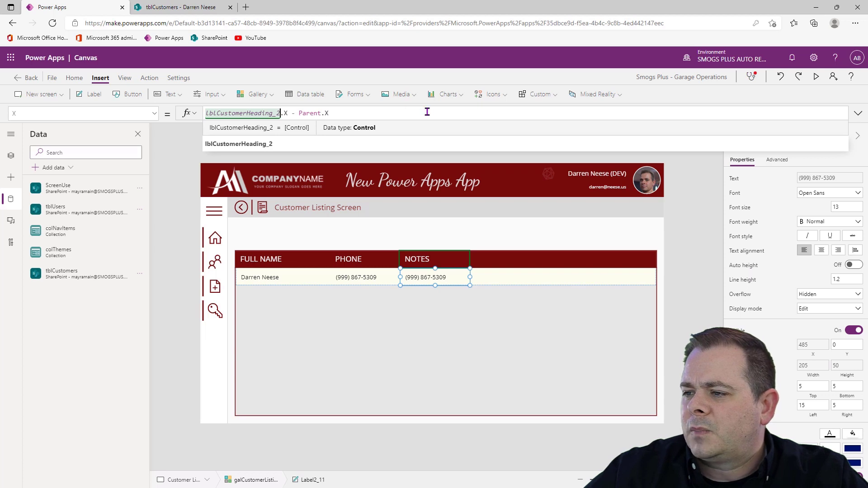
Set the copied gallery label's width to lblCustomerHeading_2.Width and widen the NOTES header label to about 738
{"action": "left_click", "coordinate": [814, 366]}
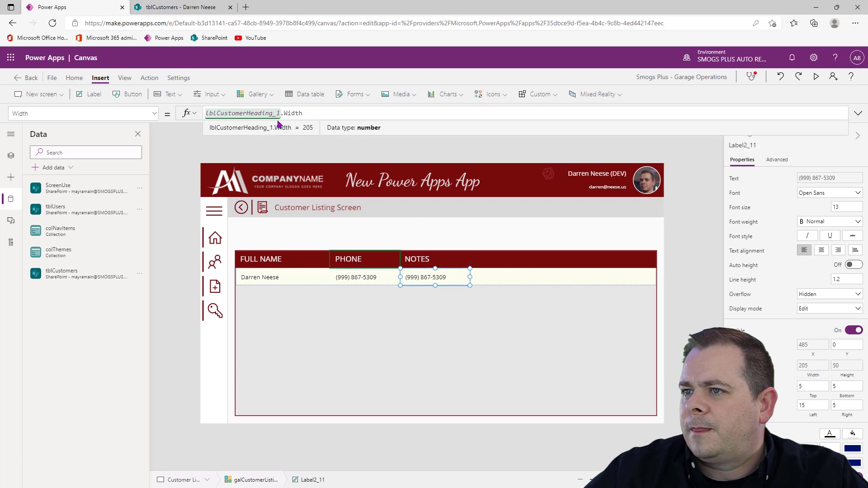
{"action": "left_click", "coordinate": [278, 113]}
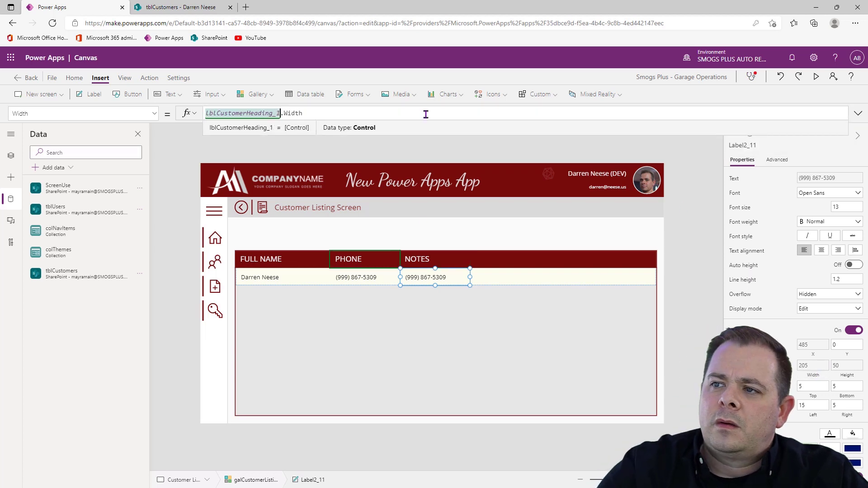
{"action": "key", "text": "Delete"}
{"action": "type", "text": "2"}
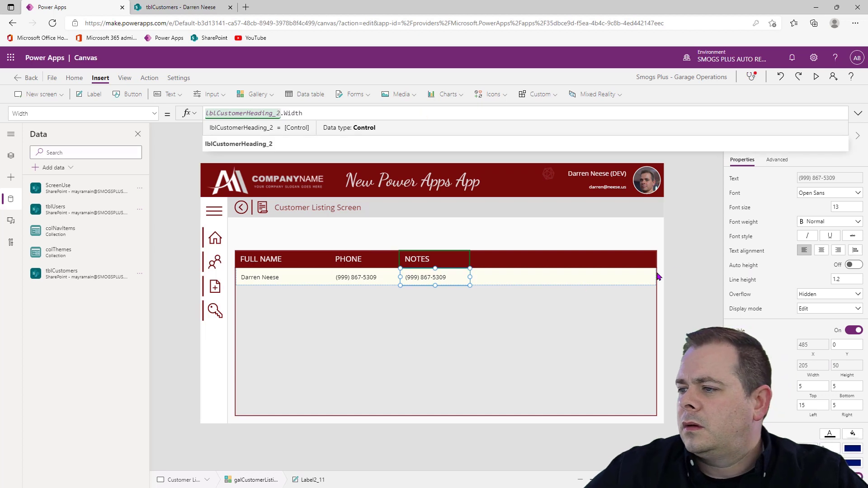
{"action": "left_click", "coordinate": [699, 267]}
{"action": "left_click", "coordinate": [448, 260]}
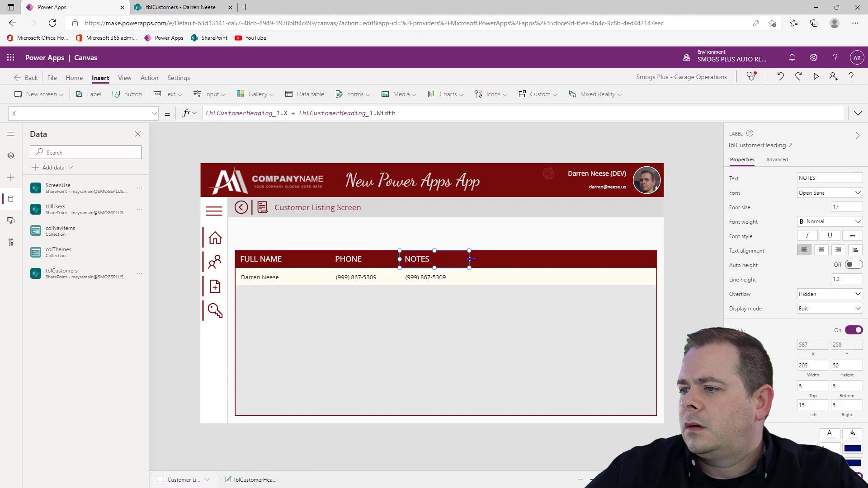
{"action": "left_click_drag", "start_coordinate": [470, 259], "coordinate": [652, 264]}
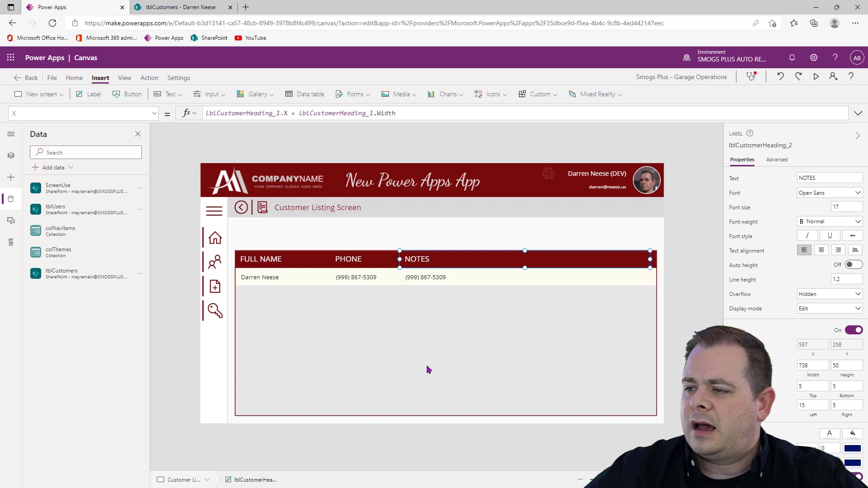
Set the text of the gallery label under NOTES to ThisItem.Notes
{"action": "left_click", "coordinate": [512, 270]}
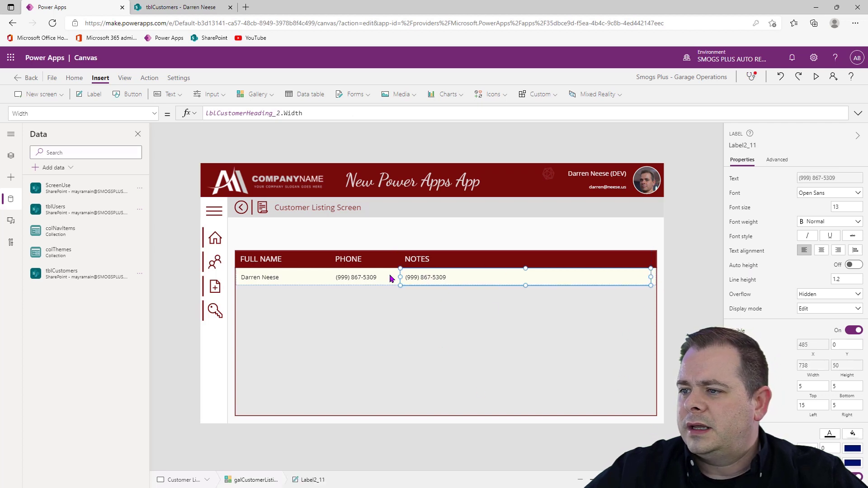
{"action": "left_click", "coordinate": [736, 179]}
{"action": "left_click", "coordinate": [254, 113]}
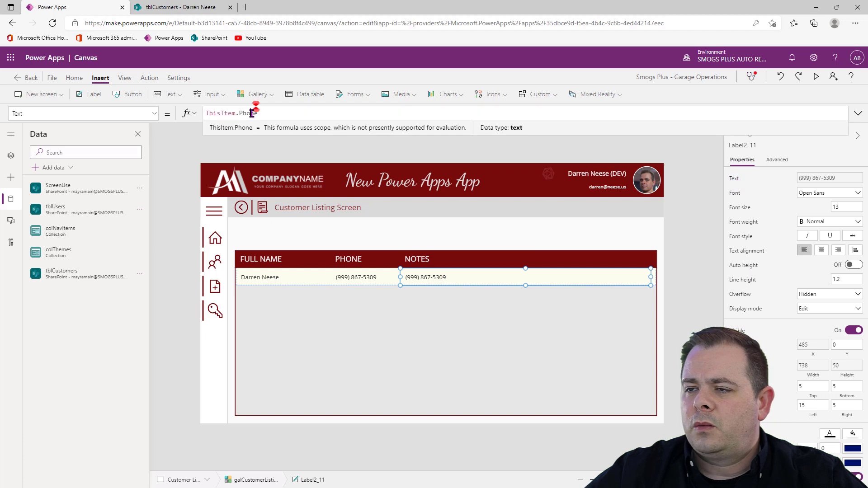
{"action": "double_click", "coordinate": [252, 114]}
{"action": "type", "text": "Notes"}
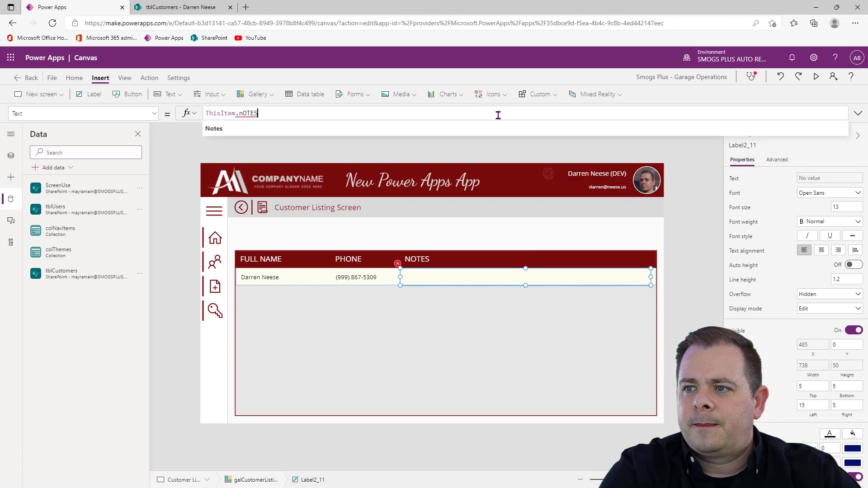
{"action": "left_click", "coordinate": [678, 275]}
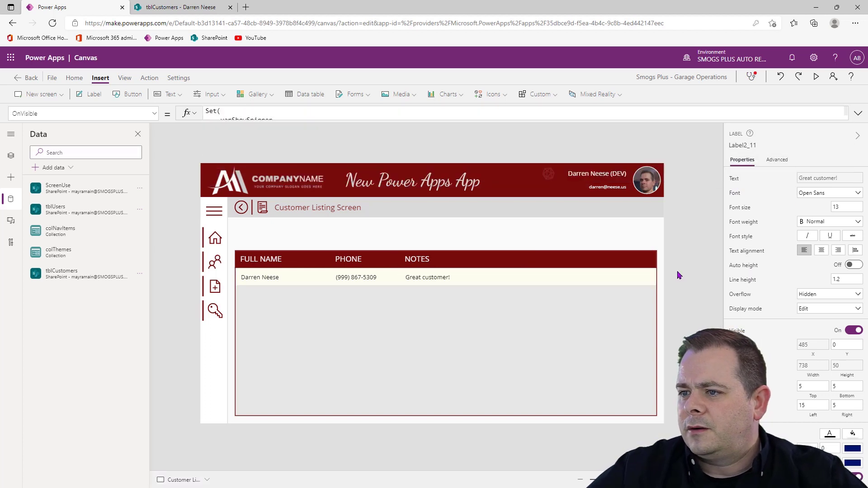
Narrow the FULL NAME header label to a width of about 254
{"action": "left_click", "coordinate": [286, 279]}
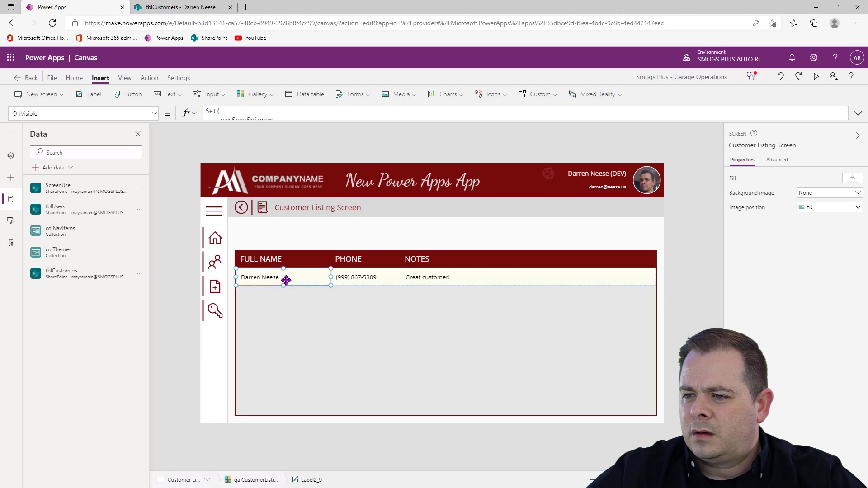
{"action": "left_click", "coordinate": [293, 259]}
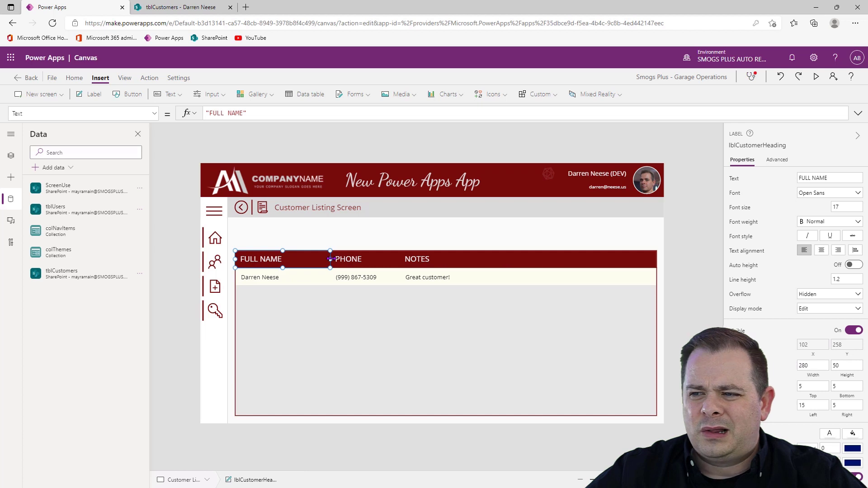
{"action": "left_click_drag", "start_coordinate": [329, 260], "coordinate": [322, 259]}
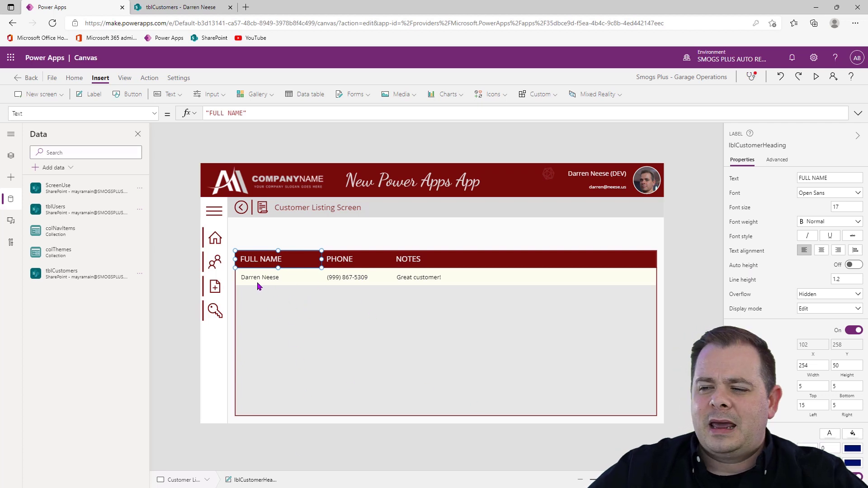
{"action": "left_click", "coordinate": [357, 264]}
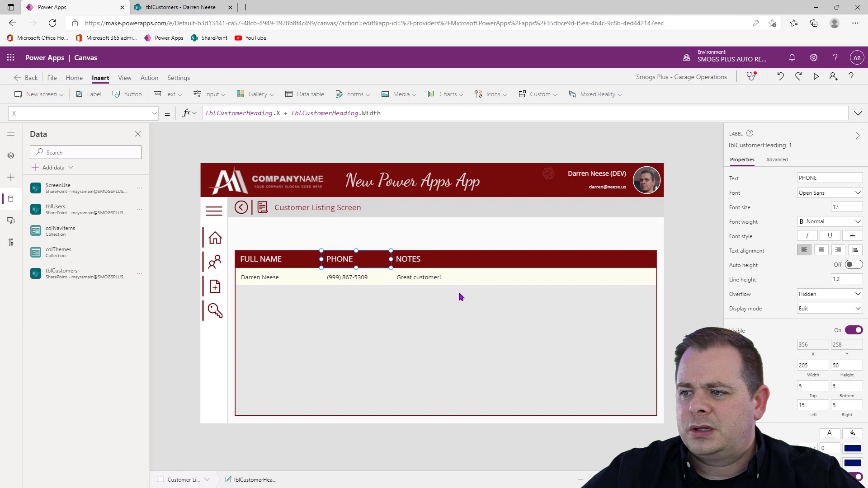
Try the Scroll overflow setting on the notes label in the gallery row and switch it back to Hidden
{"action": "left_click", "coordinate": [450, 279]}
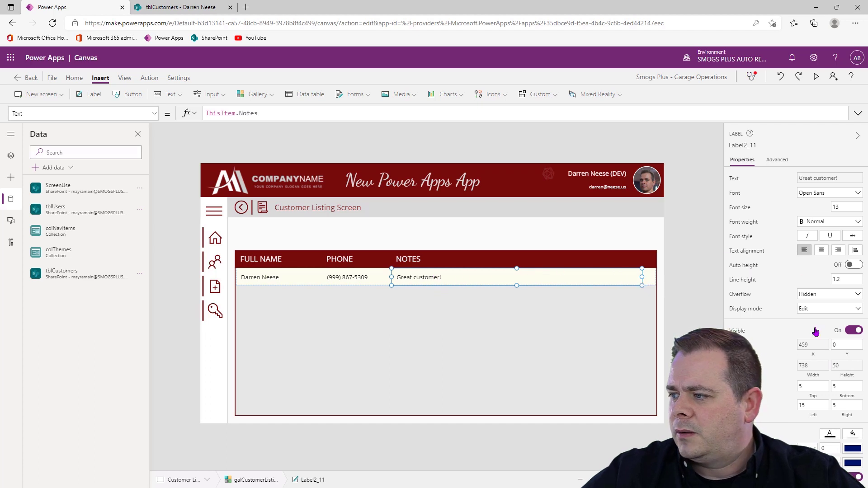
{"action": "scroll", "coordinate": [835, 355], "scroll_direction": "down", "scroll_amount": 2}
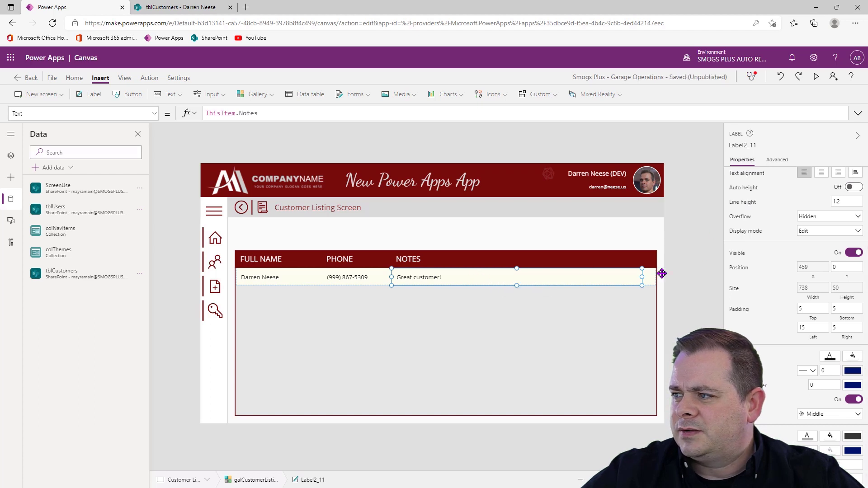
{"action": "left_click", "coordinate": [857, 218]}
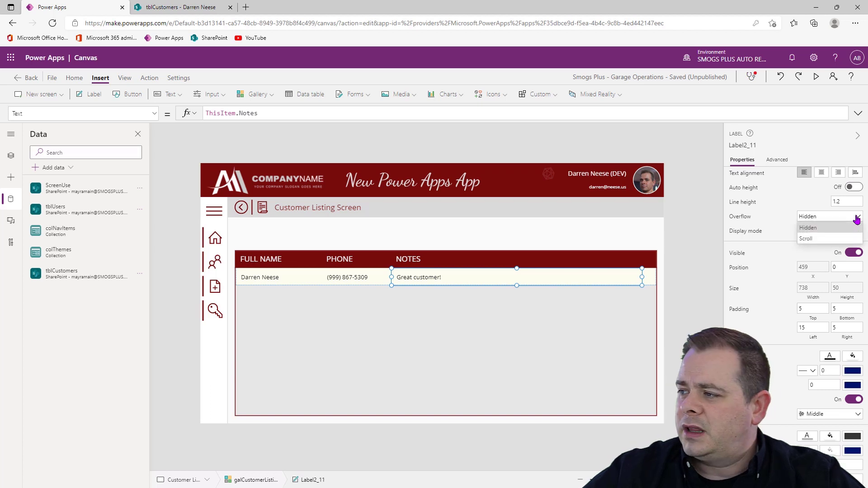
{"action": "left_click", "coordinate": [812, 239]}
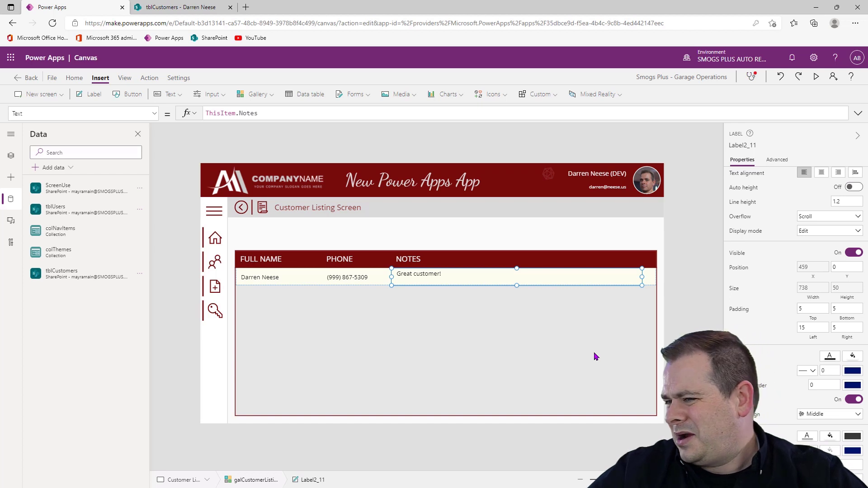
{"action": "left_click", "coordinate": [834, 217]}
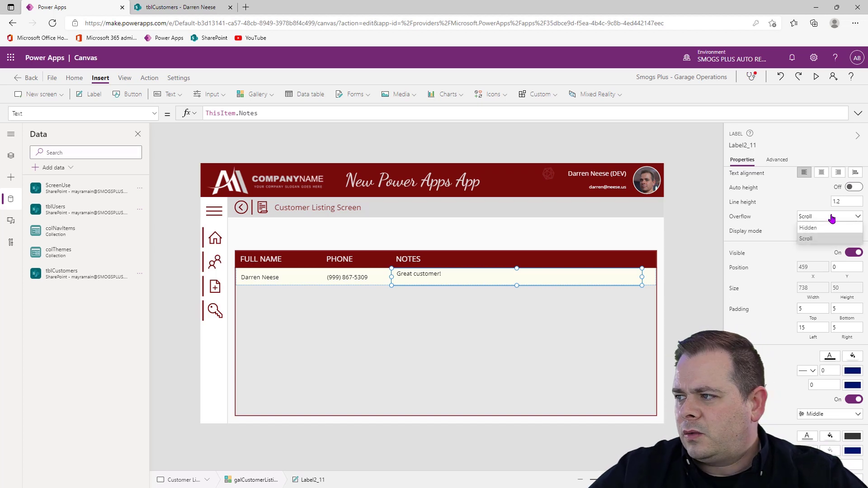
{"action": "left_click", "coordinate": [825, 231]}
{"action": "left_click", "coordinate": [690, 354]}
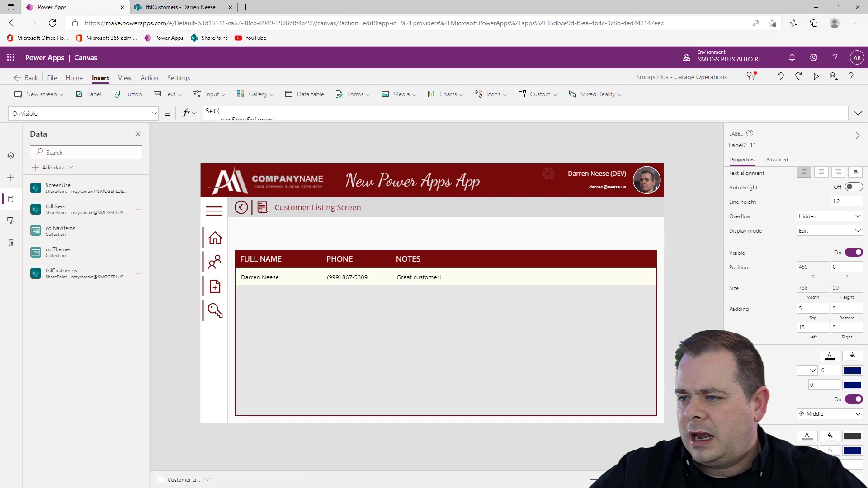
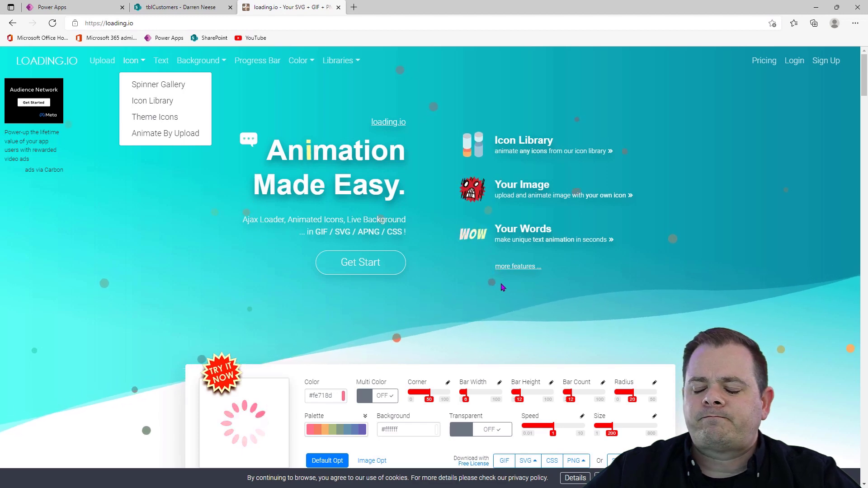
Open the Icon Library on loading.io and search it for "ITEM" and for "select"
{"action": "left_click", "coordinate": [184, 101]}
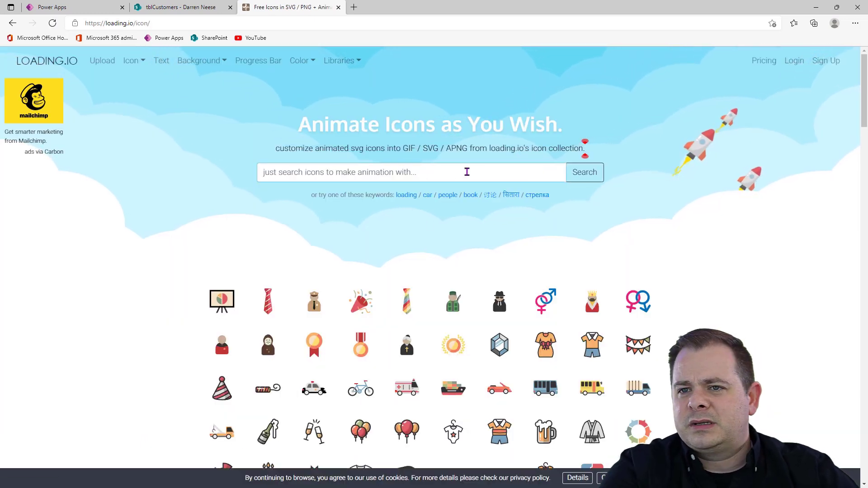
{"action": "left_click", "coordinate": [467, 172]}
{"action": "type", "text": "ITEM"}
{"action": "key", "text": "Return"}
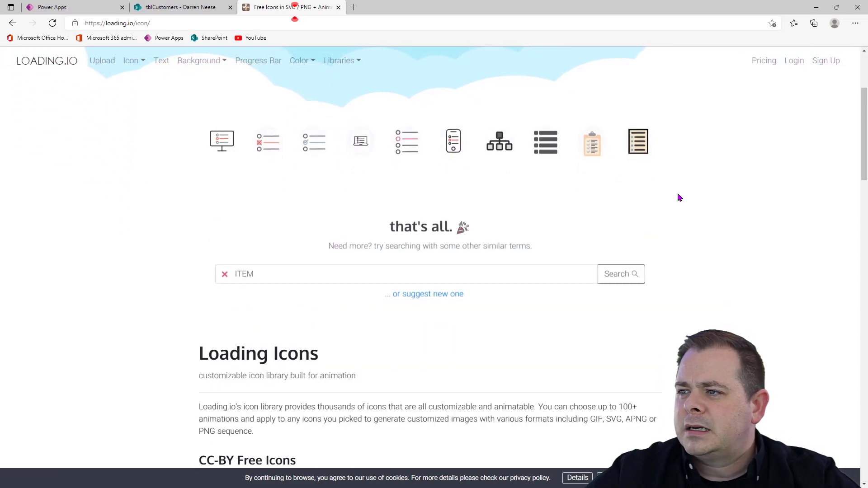
{"action": "type", "text": "select"}
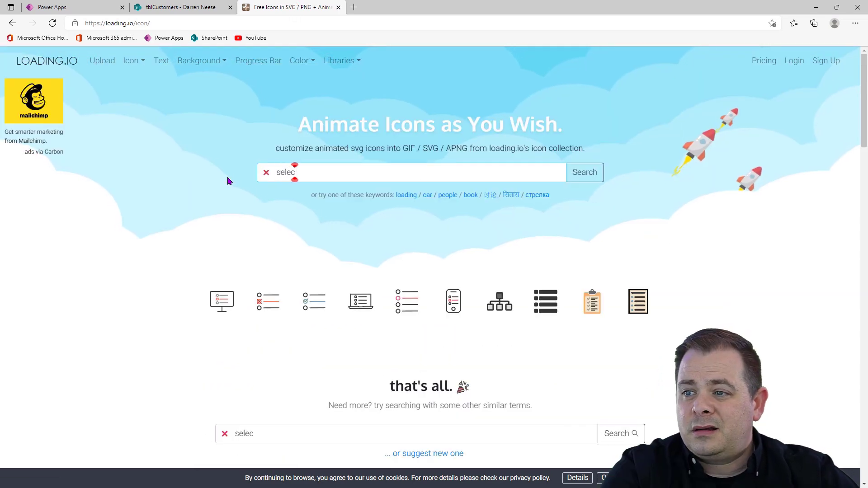
{"action": "key", "text": "Return"}
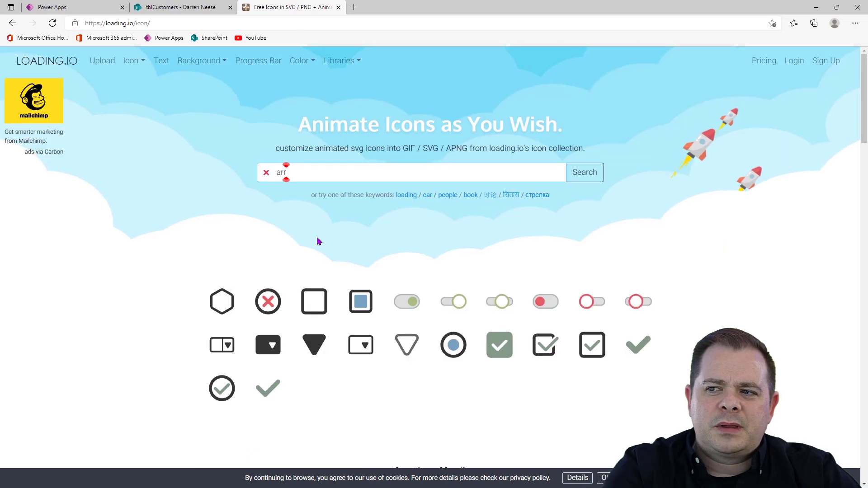
Search the icon library for "progress", browse the results and open the Login icon of an arrow entering a bracket
{"action": "type", "text": "progress"}
{"action": "key", "text": "Return"}
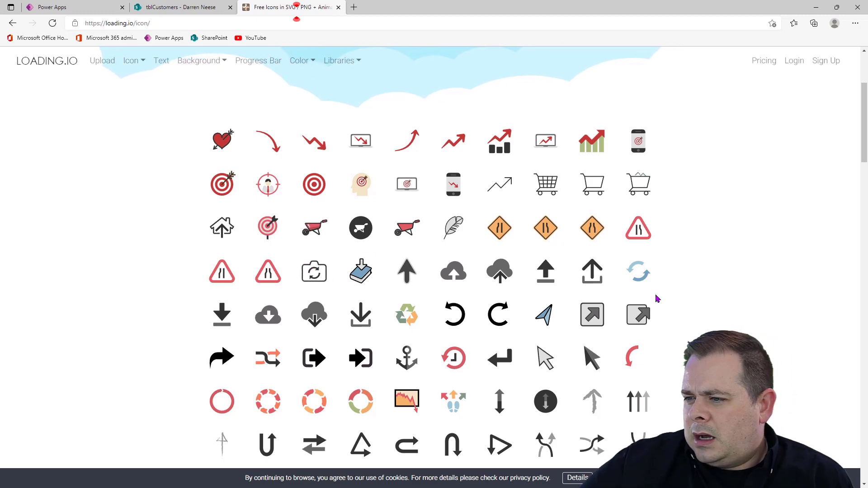
{"action": "scroll", "coordinate": [658, 292], "scroll_direction": "down", "scroll_amount": 3}
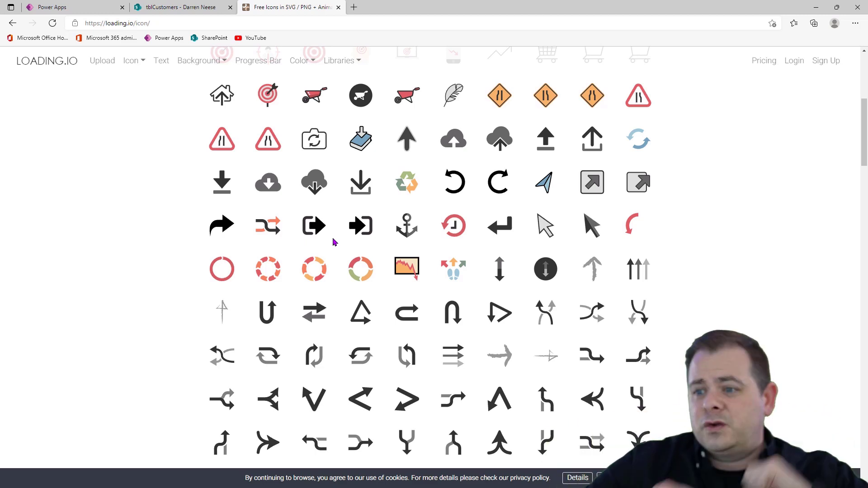
{"action": "scroll", "coordinate": [725, 315], "scroll_direction": "down", "scroll_amount": 7}
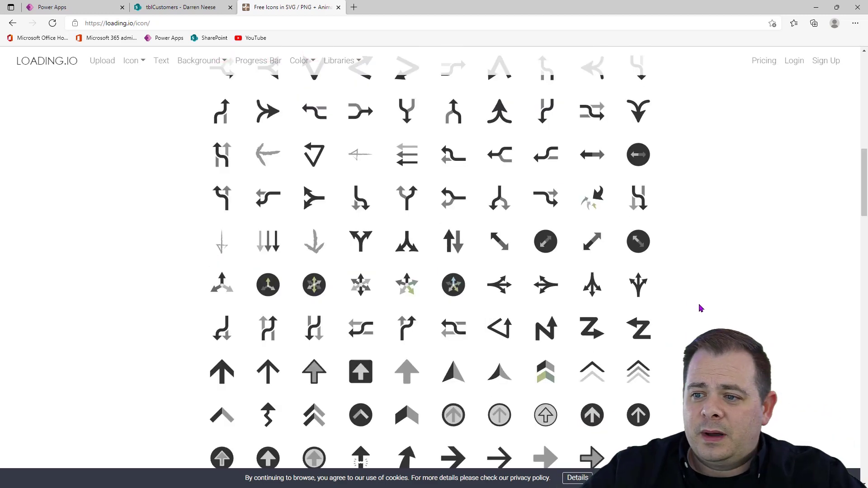
{"action": "scroll", "coordinate": [701, 309], "scroll_direction": "down", "scroll_amount": 3}
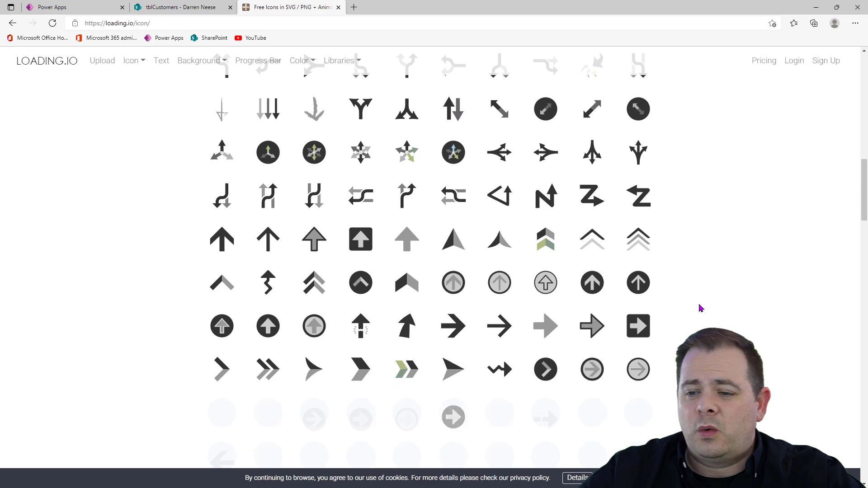
{"action": "scroll", "coordinate": [701, 308], "scroll_direction": "down", "scroll_amount": 3}
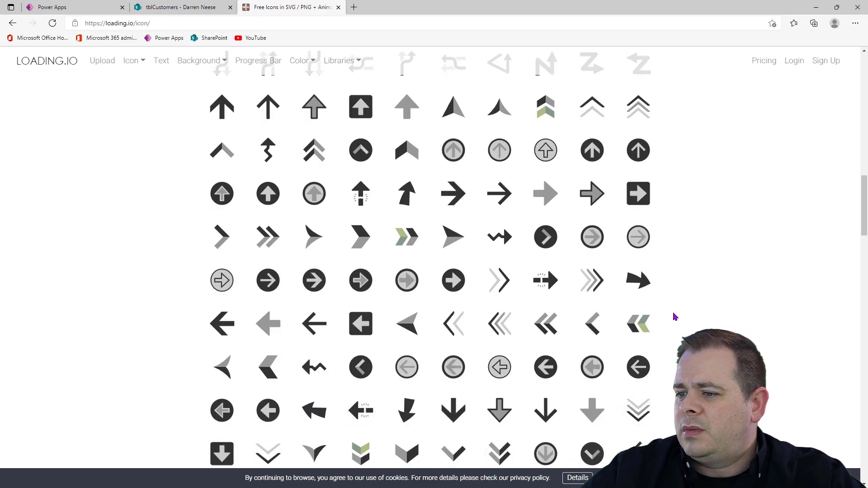
{"action": "scroll", "coordinate": [675, 317], "scroll_direction": "down", "scroll_amount": 3}
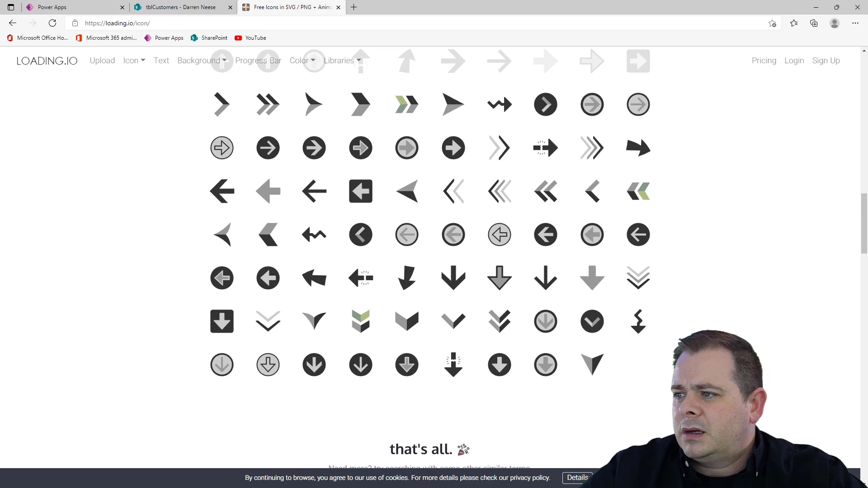
{"action": "scroll", "coordinate": [548, 134], "scroll_direction": "up", "scroll_amount": 15}
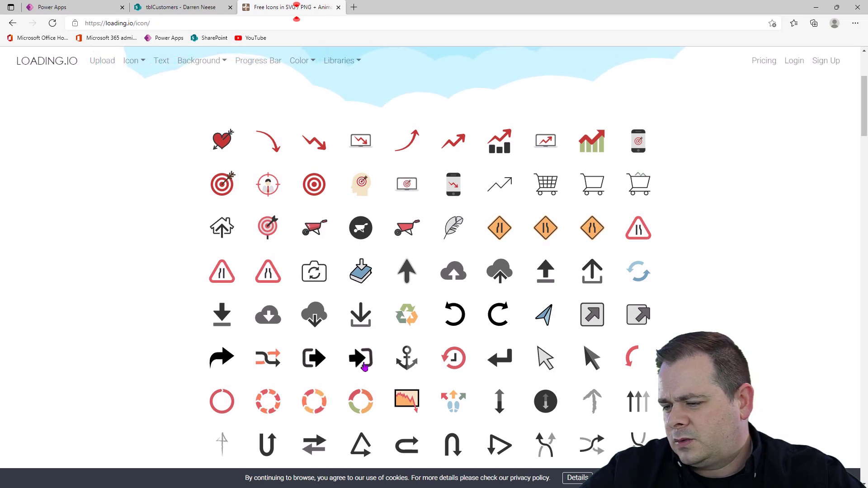
{"action": "left_click", "coordinate": [365, 364]}
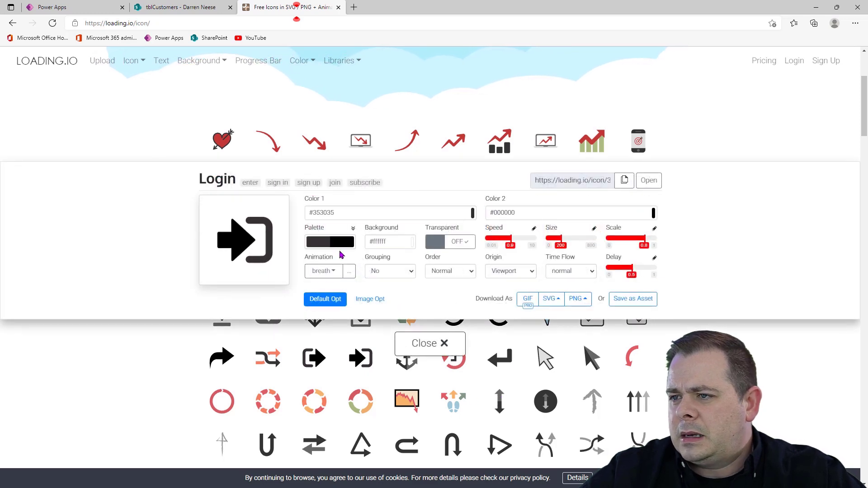
Switch to Power Apps and view the Copy Controls From Here screen to check the theme colours
{"action": "left_click", "coordinate": [97, 9]}
{"action": "left_click", "coordinate": [11, 155]}
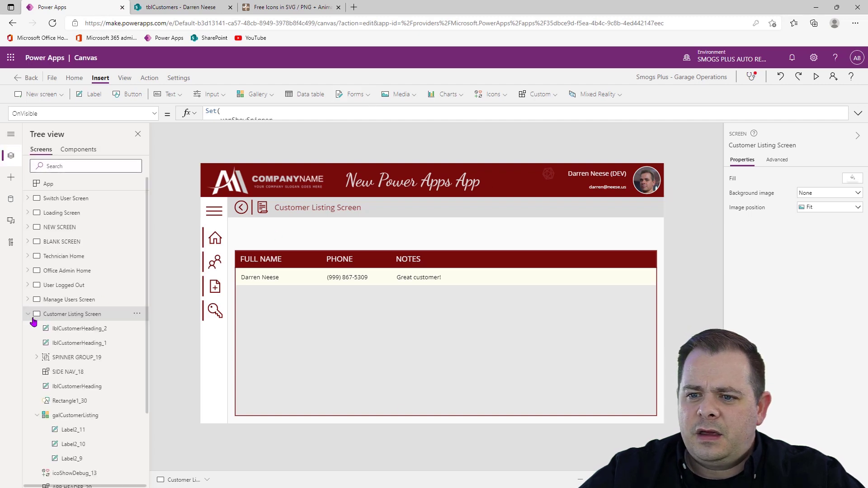
{"action": "scroll", "coordinate": [71, 369], "scroll_direction": "down", "scroll_amount": 3}
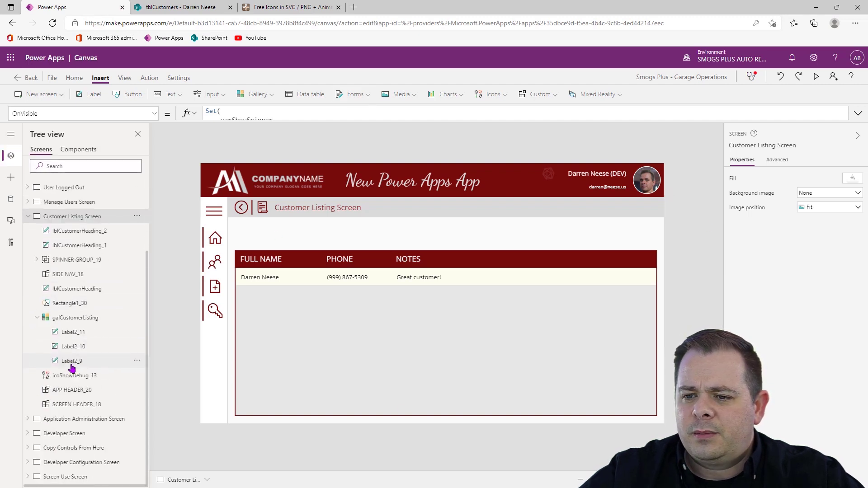
{"action": "left_click", "coordinate": [100, 451]}
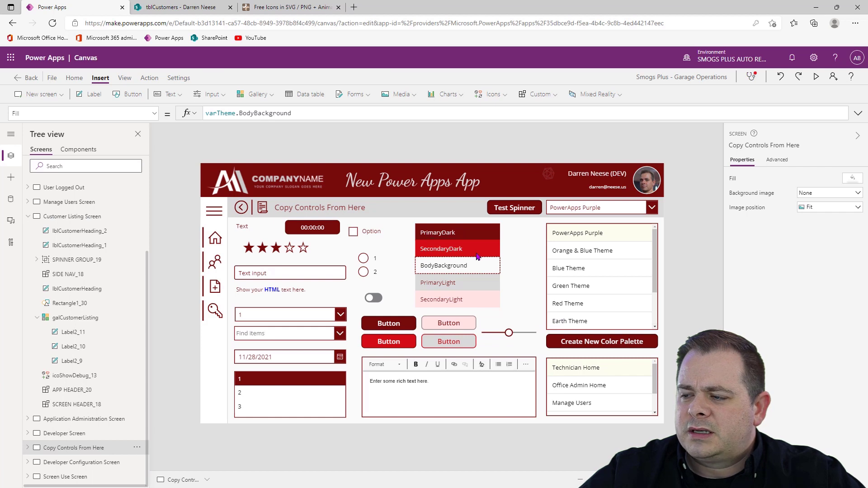
Copy the PrimaryDark colour value of the Red Theme from the App object's OnStart formula
{"action": "scroll", "coordinate": [92, 247], "scroll_direction": "up", "scroll_amount": 3}
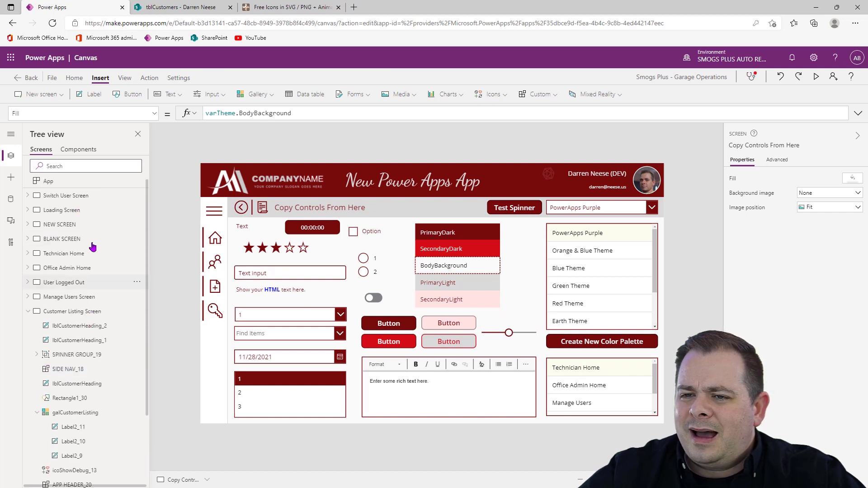
{"action": "left_click", "coordinate": [85, 185]}
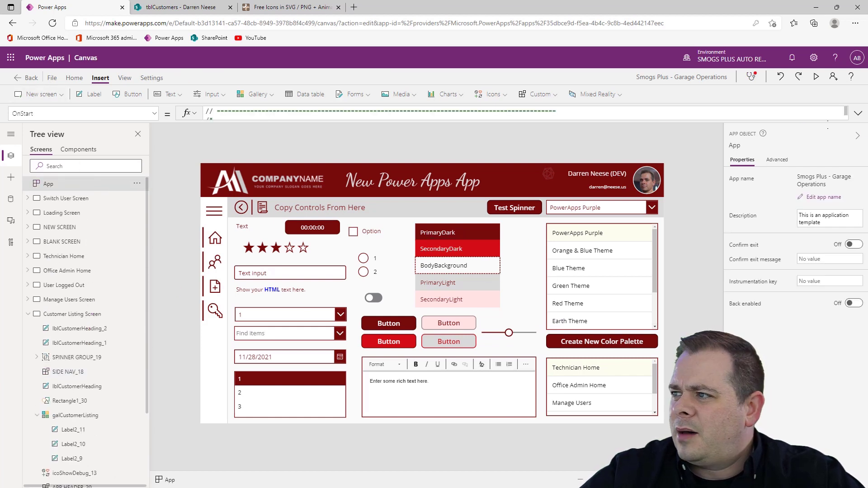
{"action": "left_click", "coordinate": [858, 114]}
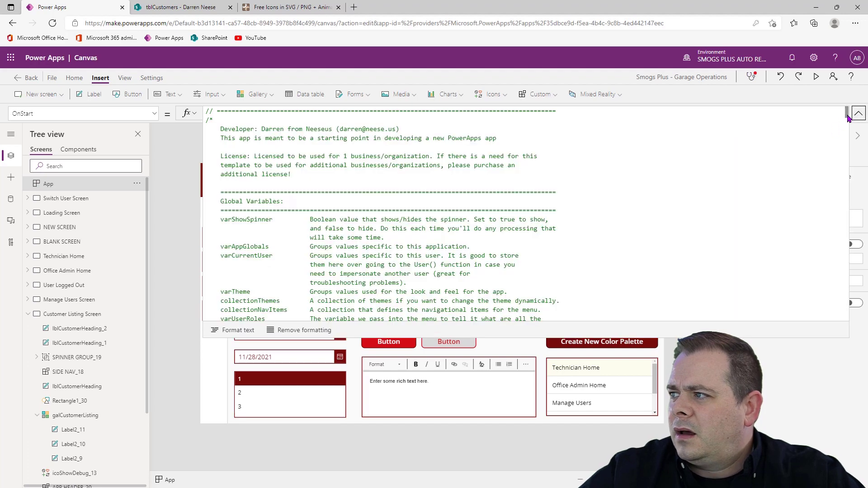
{"action": "left_click_drag", "start_coordinate": [849, 118], "coordinate": [853, 212]}
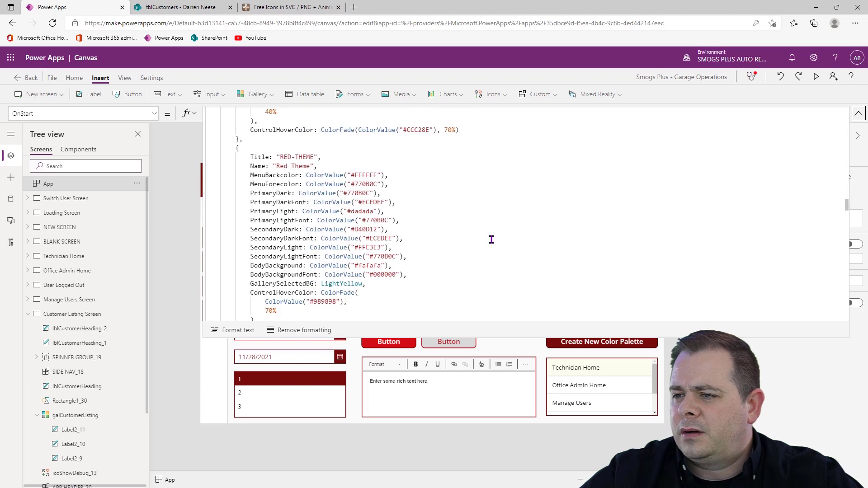
{"action": "double_click", "coordinate": [356, 194]}
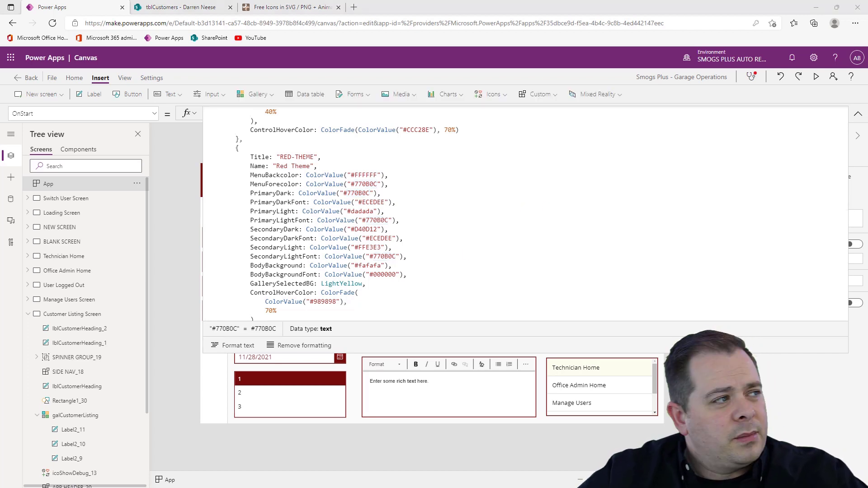
{"action": "left_click", "coordinate": [858, 114]}
Copy the SecondaryDark colour value of the Red Theme from the OnStart formula
{"action": "left_click", "coordinate": [858, 114]}
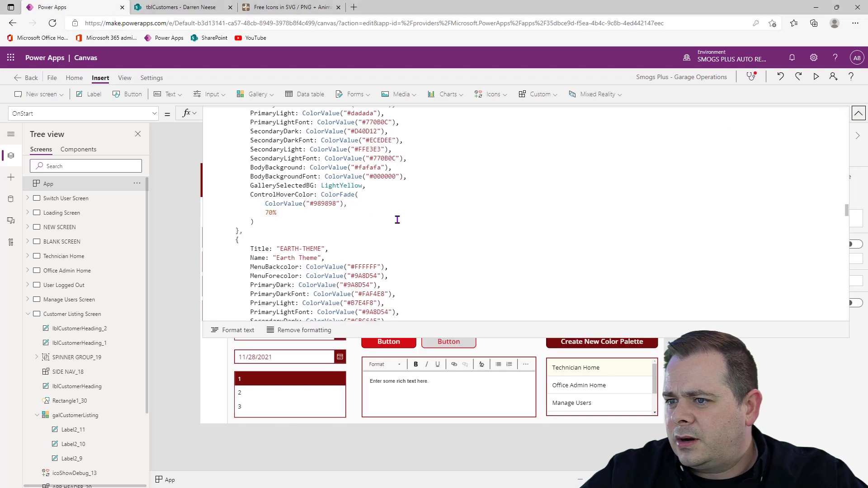
{"action": "scroll", "coordinate": [443, 223], "scroll_direction": "up", "scroll_amount": 3}
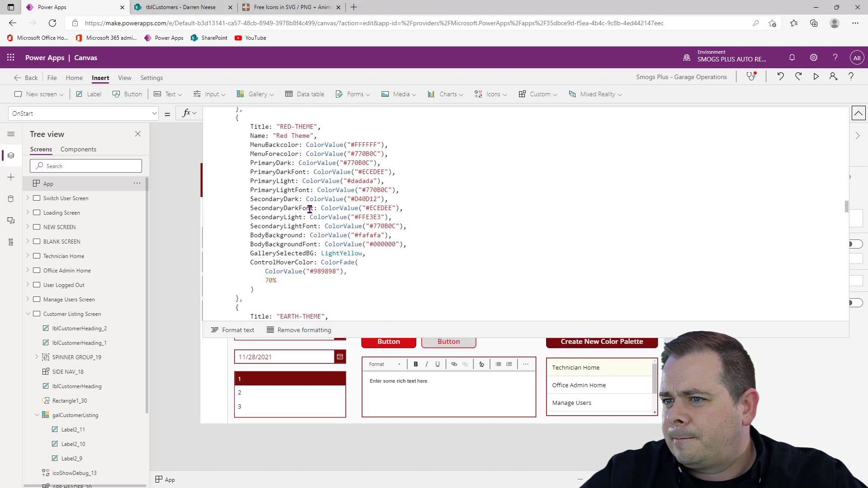
{"action": "double_click", "coordinate": [368, 199]}
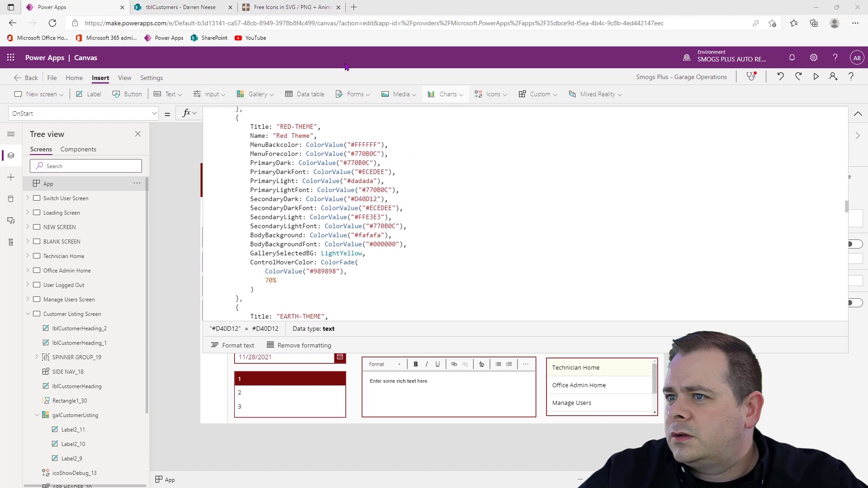
Switch back to loading.io and apply the Big Hero 6 palette to the Login icon
{"action": "left_click", "coordinate": [320, 8]}
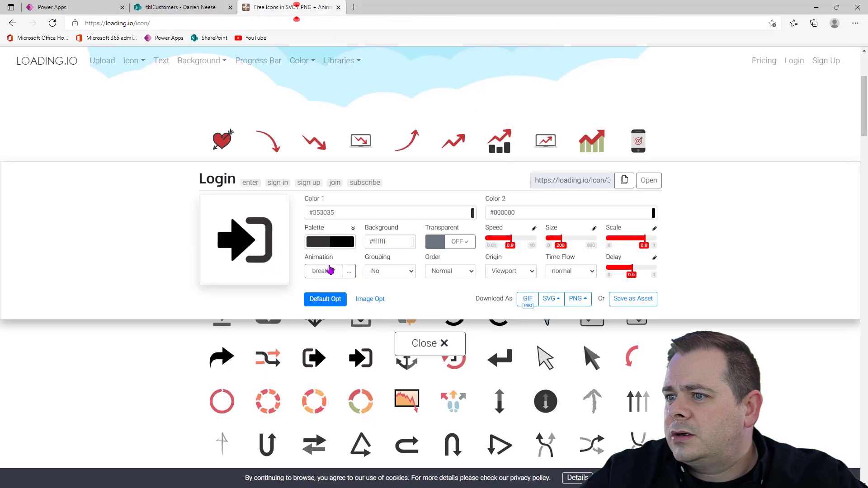
{"action": "left_click", "coordinate": [343, 247]}
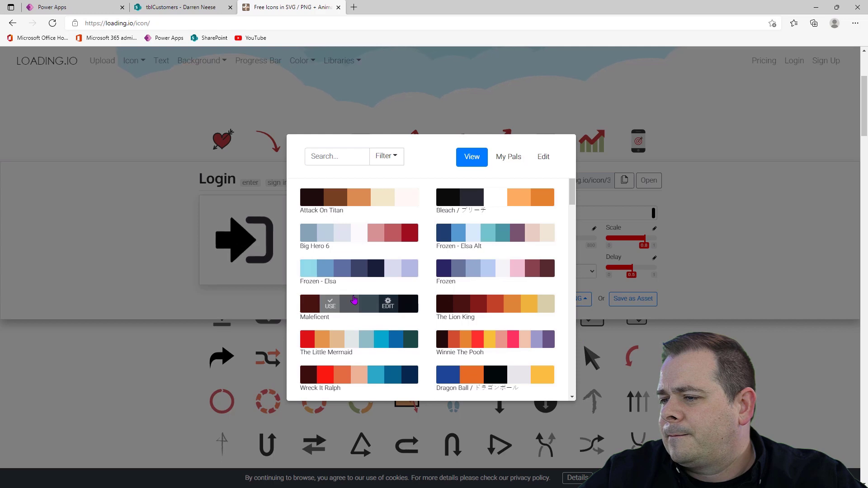
{"action": "left_click", "coordinate": [326, 235]}
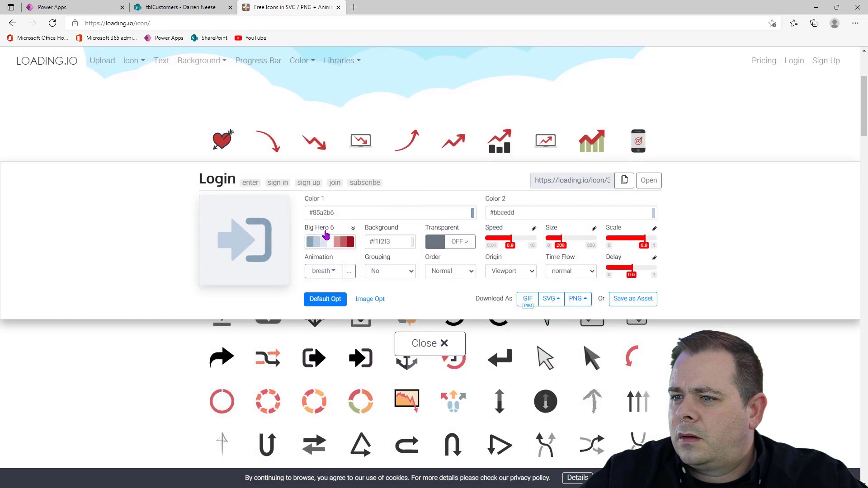
Set the Login icon's background to #ffffff and turn its transparency on
{"action": "double_click", "coordinate": [379, 242]}
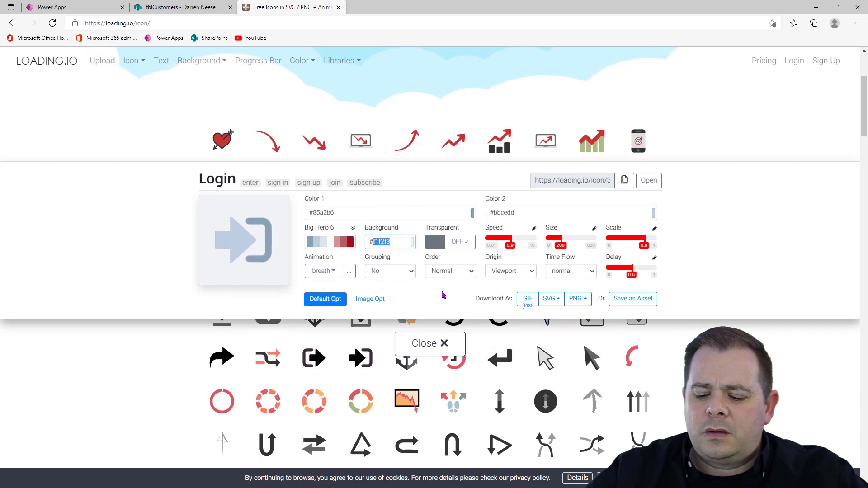
{"action": "type", "text": "fff"}
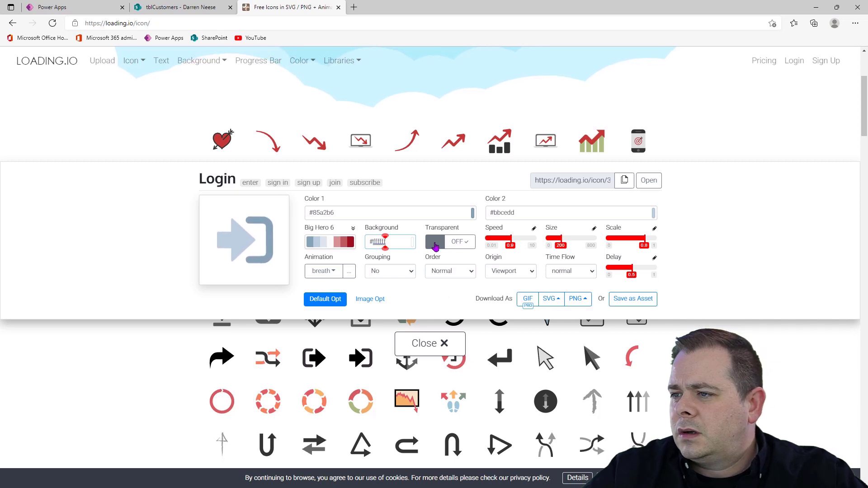
{"action": "left_click", "coordinate": [436, 244]}
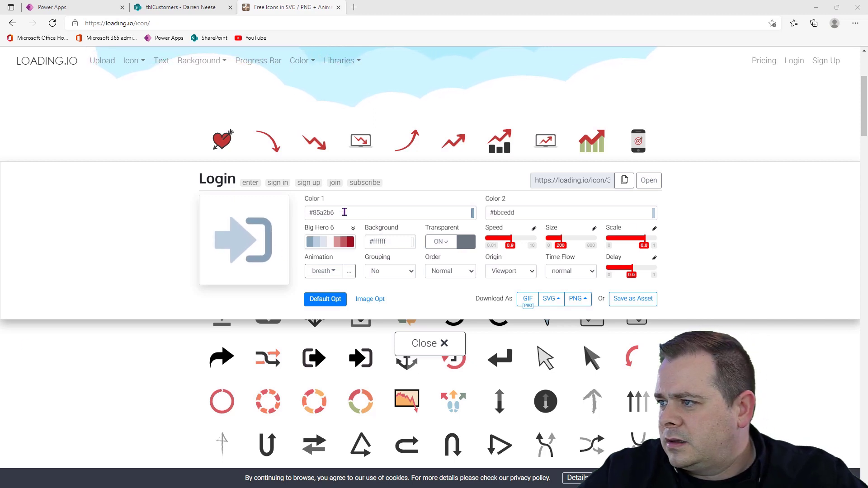
Set the Login icon's Color 1 to #770b0c and Color 2 to #d40d12
{"action": "triple_click", "coordinate": [388, 218]}
{"action": "type", "text": "#770b0c"}
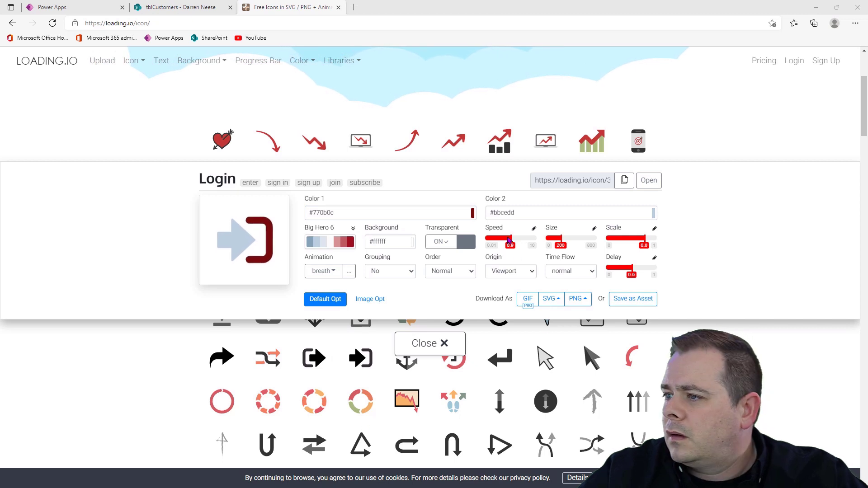
{"action": "triple_click", "coordinate": [509, 213]}
{"action": "type", "text": "#d40d12"}
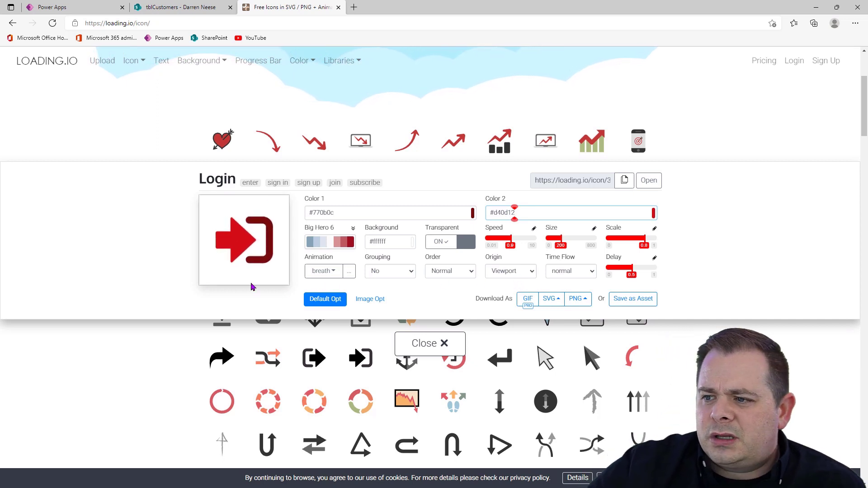
Try the spin animation on the Login icon and set its animation to static
{"action": "left_click", "coordinate": [324, 271]}
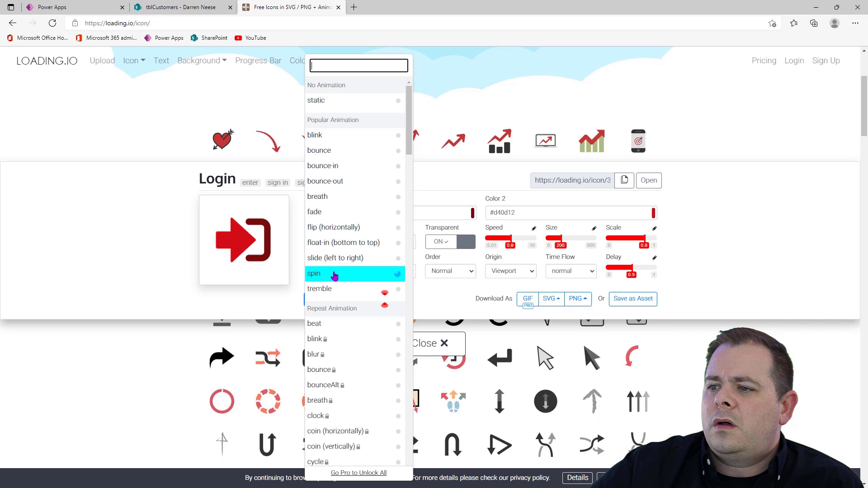
{"action": "left_click", "coordinate": [366, 273]}
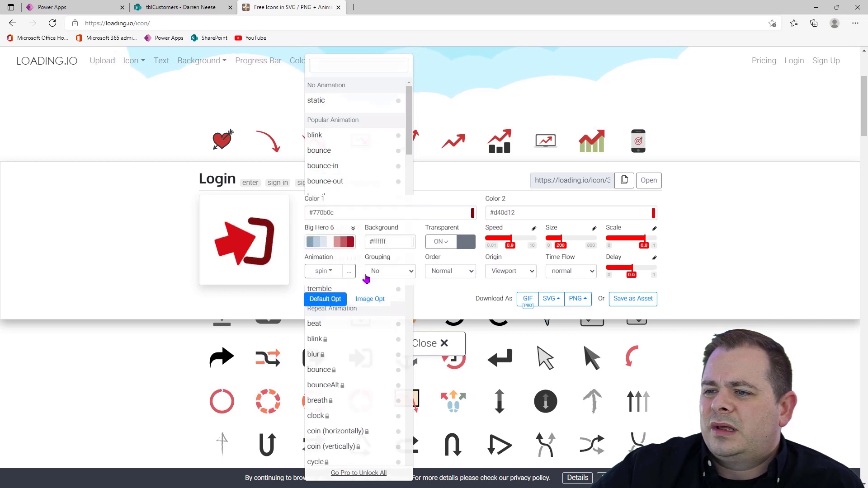
{"action": "left_click", "coordinate": [330, 271]}
{"action": "left_click", "coordinate": [339, 105]}
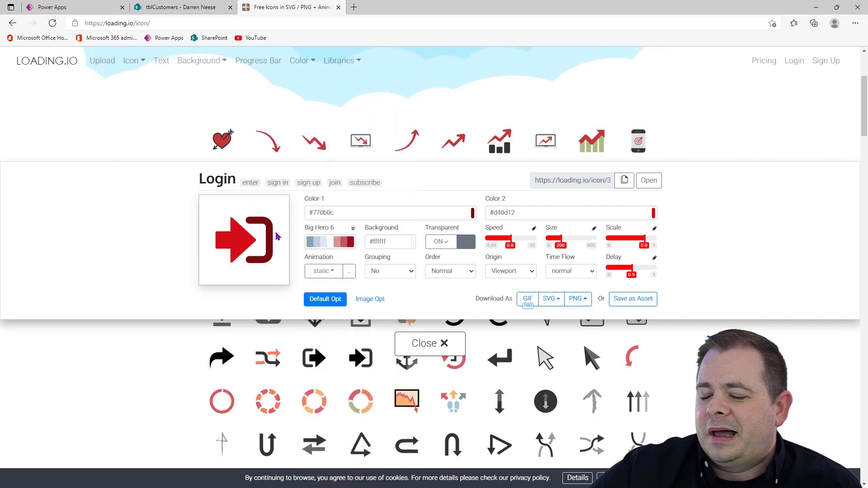
Set the Login icon's scale to 1 and try to save it as an asset, dismissing the sign-up form
{"action": "left_click_drag", "start_coordinate": [648, 243], "coordinate": [707, 246]}
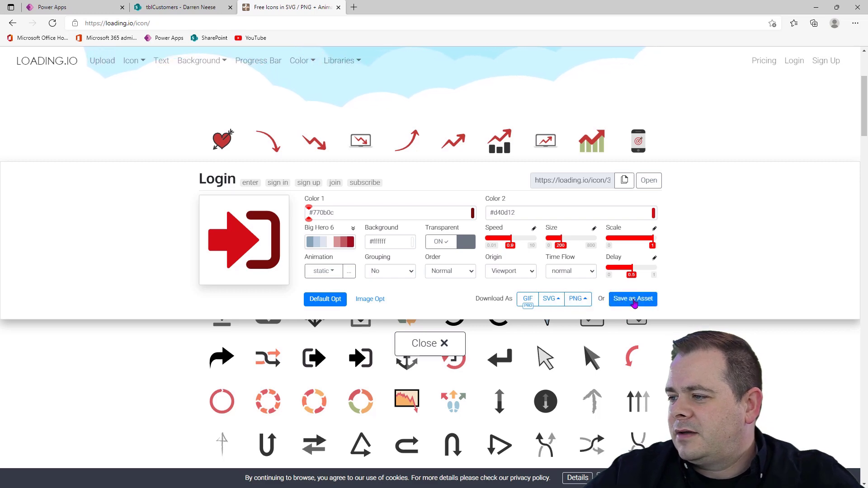
{"action": "left_click", "coordinate": [635, 300]}
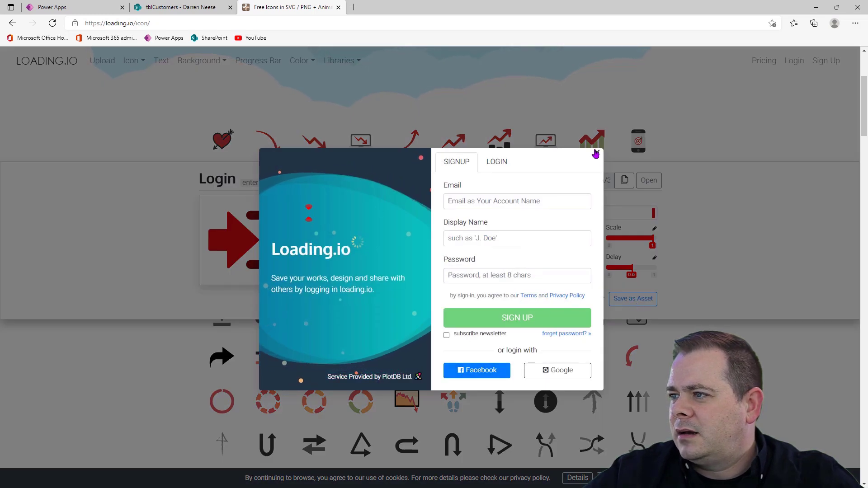
{"action": "left_click", "coordinate": [596, 153]}
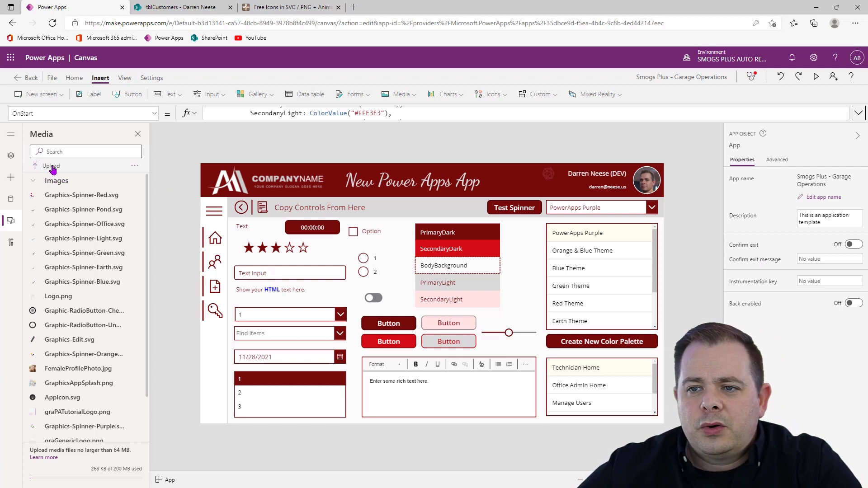
Insert an image into the customer gallery's row on the Customer Listing Screen and place it past the notes, at X about 1036
{"action": "scroll", "coordinate": [104, 302], "scroll_direction": "down", "scroll_amount": 2}
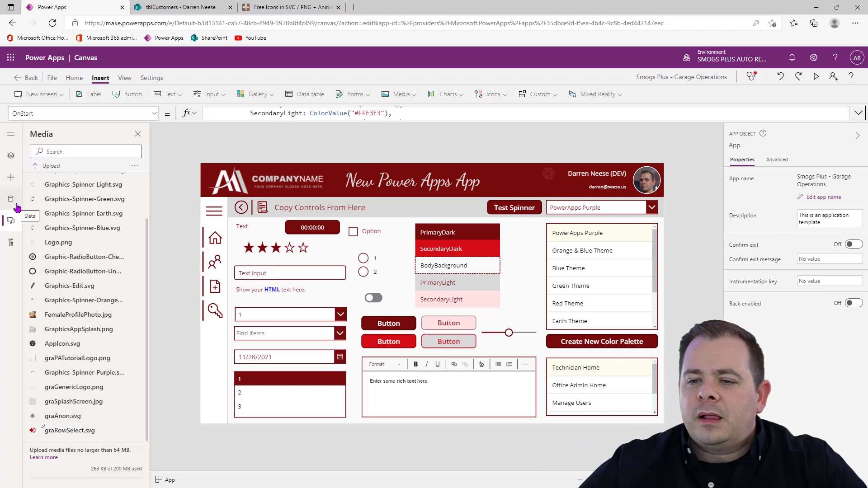
{"action": "left_click", "coordinate": [13, 157]}
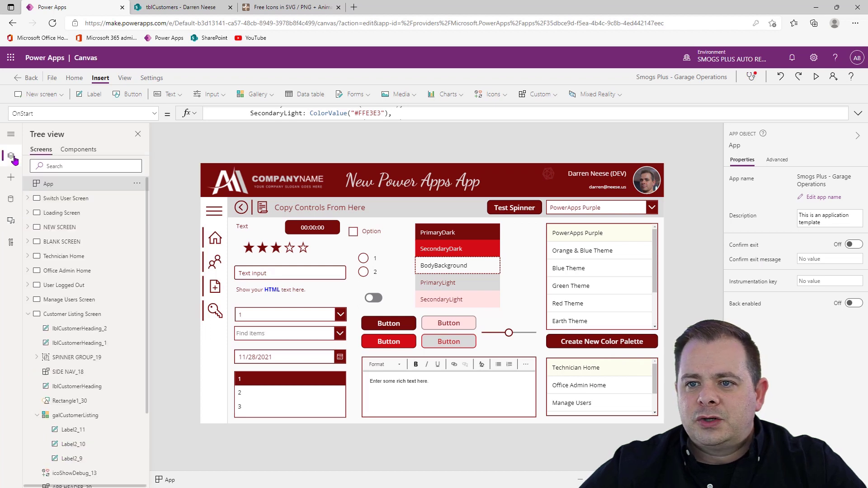
{"action": "left_click", "coordinate": [85, 317]}
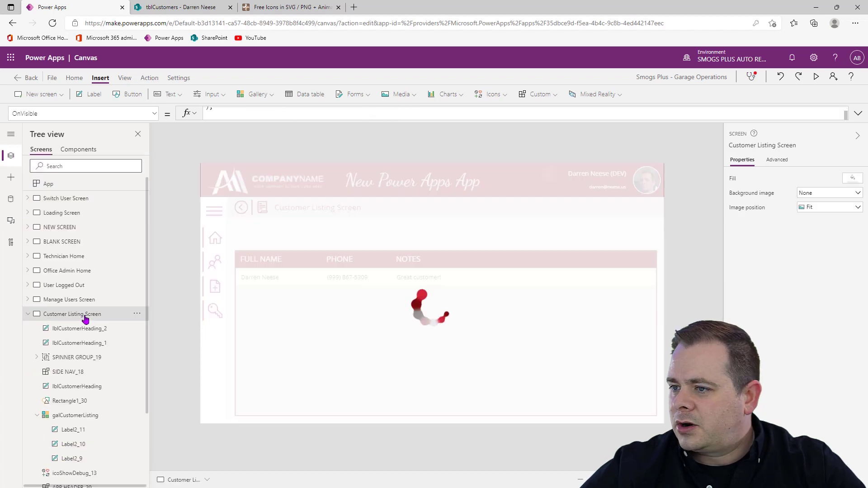
{"action": "left_click", "coordinate": [407, 276]}
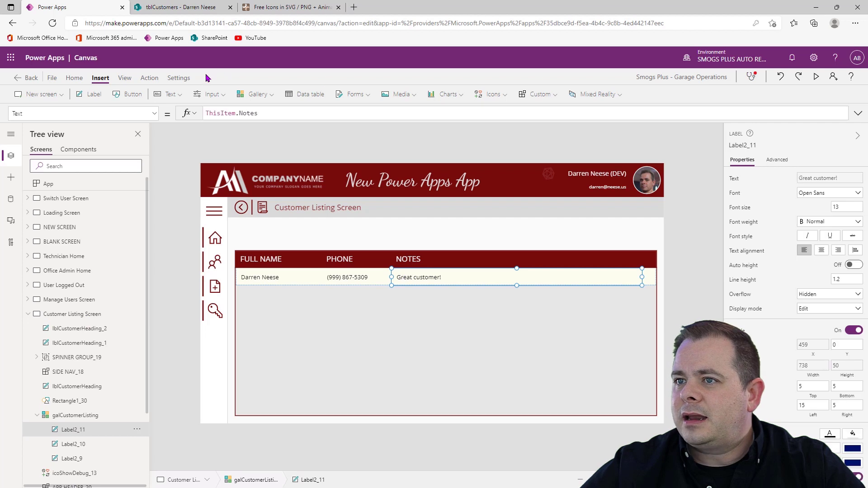
{"action": "left_click", "coordinate": [406, 95]}
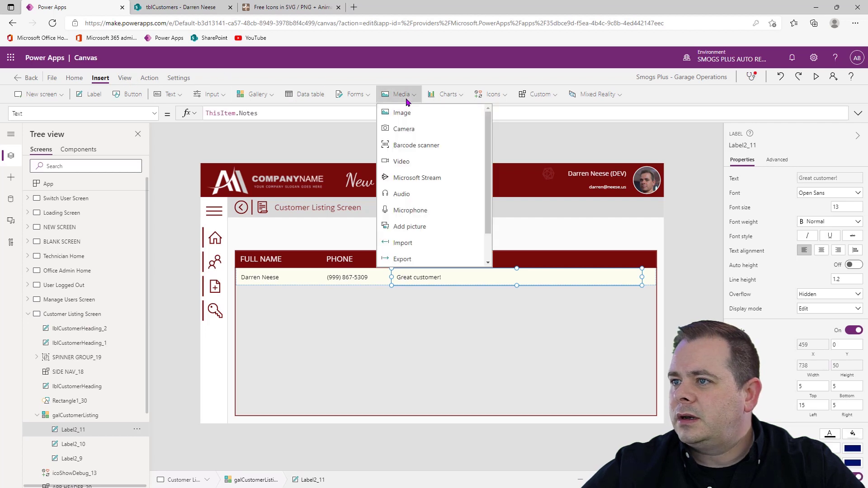
{"action": "left_click", "coordinate": [406, 112]}
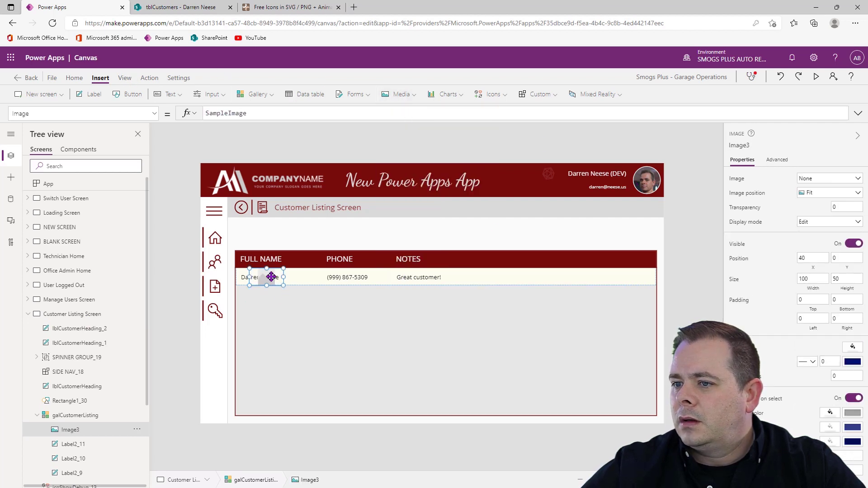
{"action": "left_click_drag", "start_coordinate": [271, 276], "coordinate": [606, 277]}
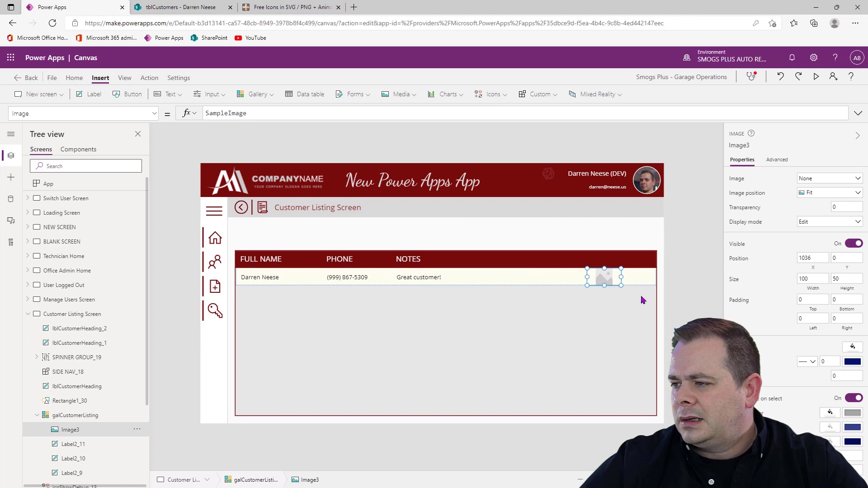
Set the new image's width to 50 and its height to Parent.TemplateHeight
{"action": "left_click", "coordinate": [813, 279]}
{"action": "type", "text": "50"}
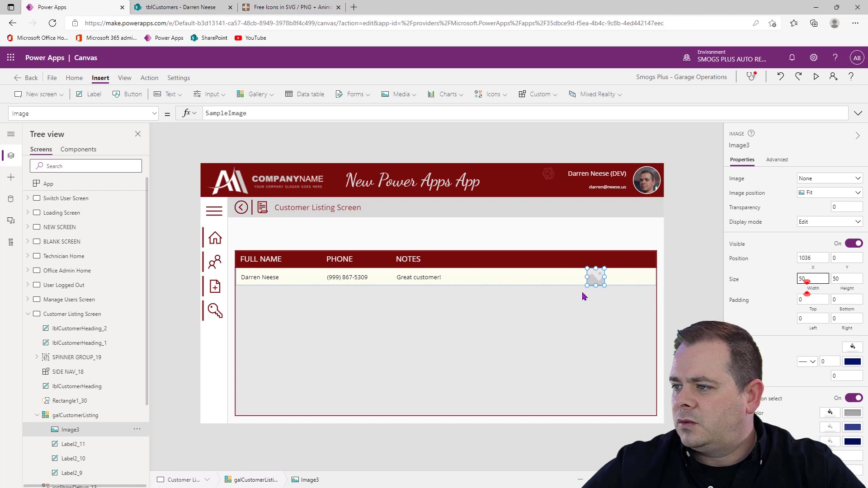
{"action": "left_click", "coordinate": [835, 279]}
{"action": "type", "text": "50"}
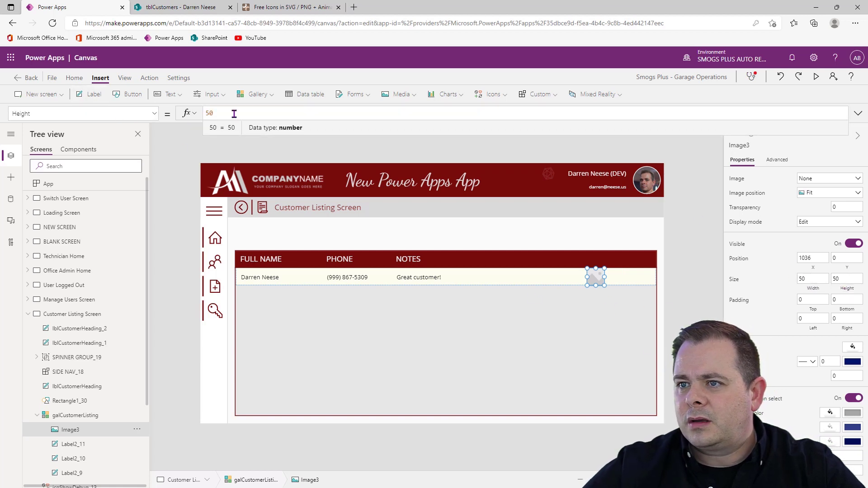
{"action": "type", "text": "Par"}
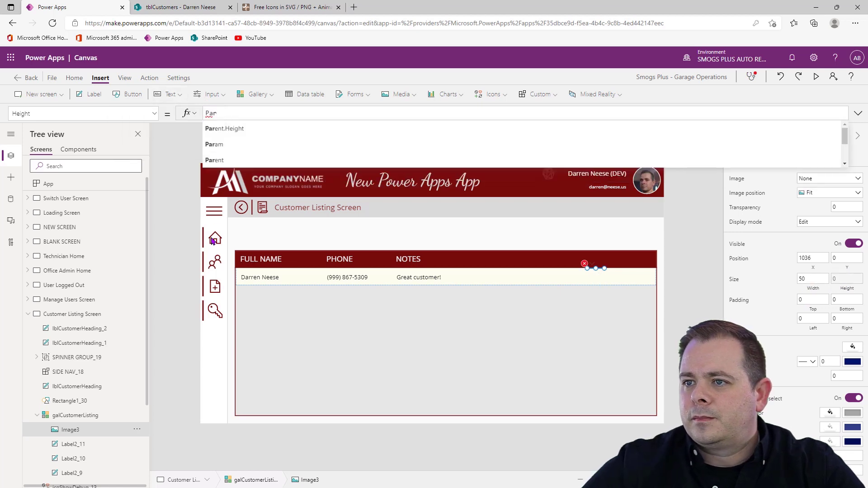
{"action": "type", "text": "ent."}
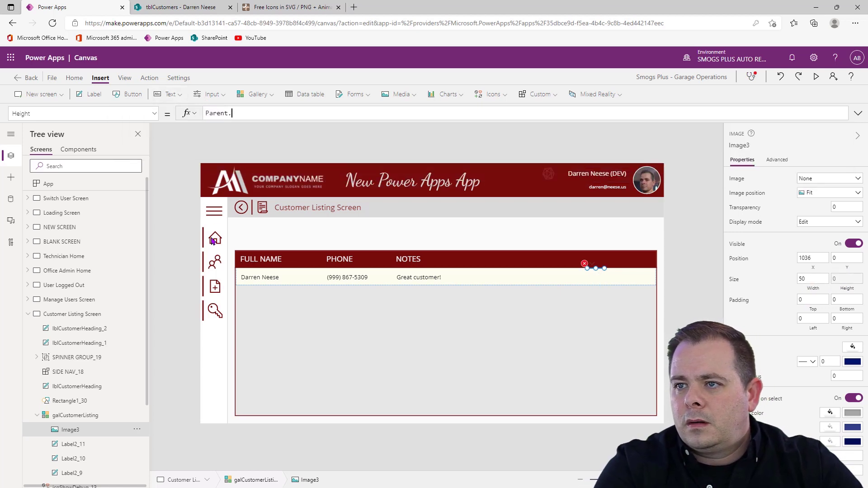
{"action": "type", "text": "Template"}
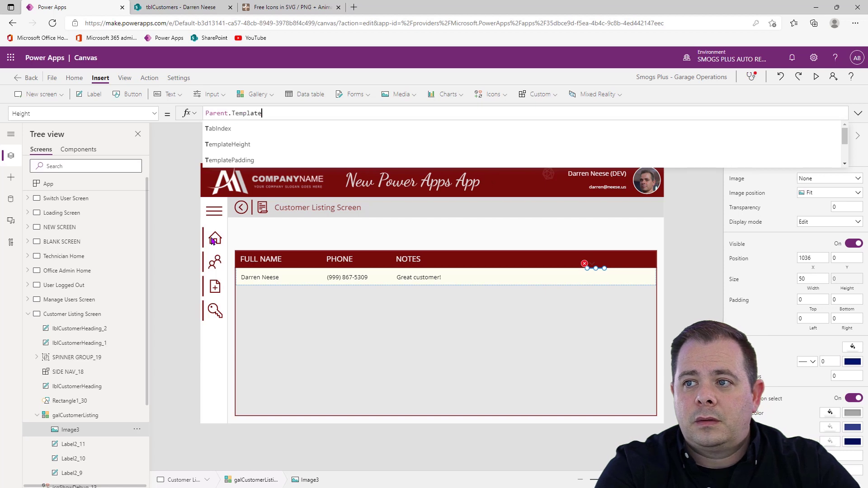
{"action": "key", "text": "Tab"}
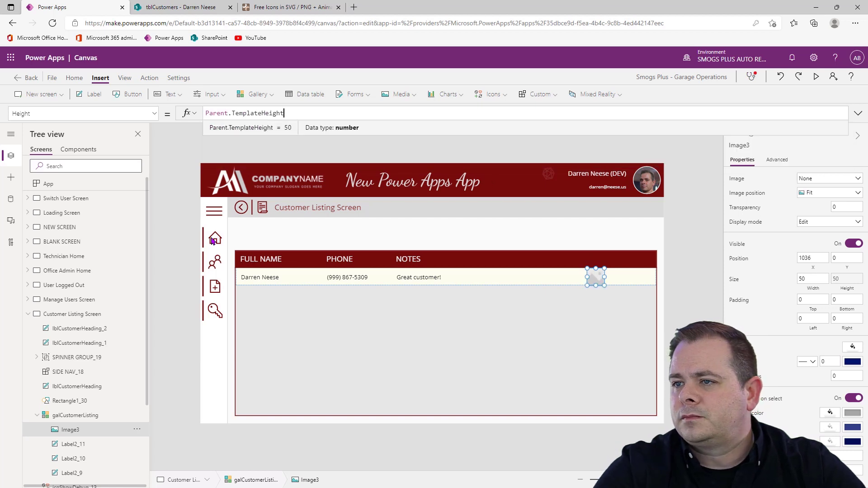
Set the image's width to the formula Self.Height
{"action": "left_click", "coordinate": [812, 280]}
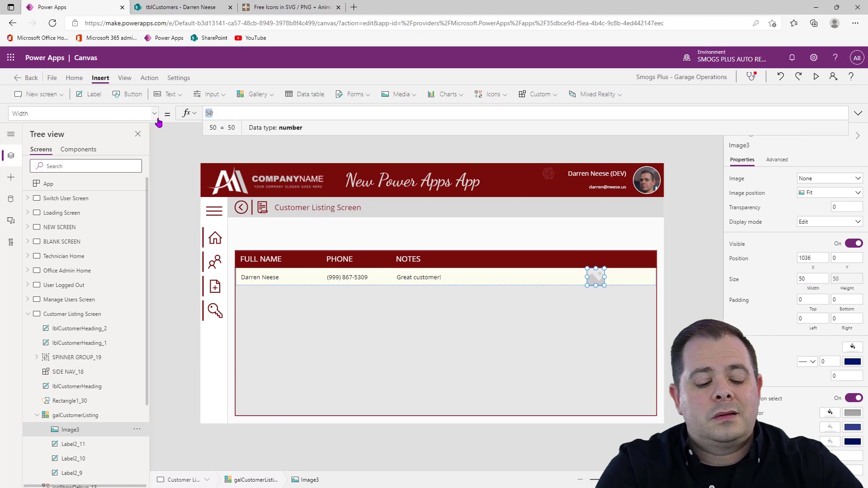
{"action": "type", "text": "Self."}
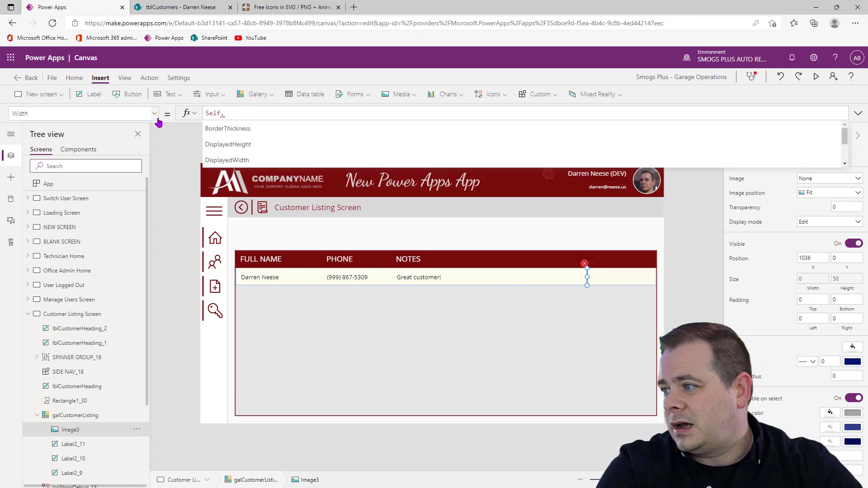
{"action": "type", "text": "Height"}
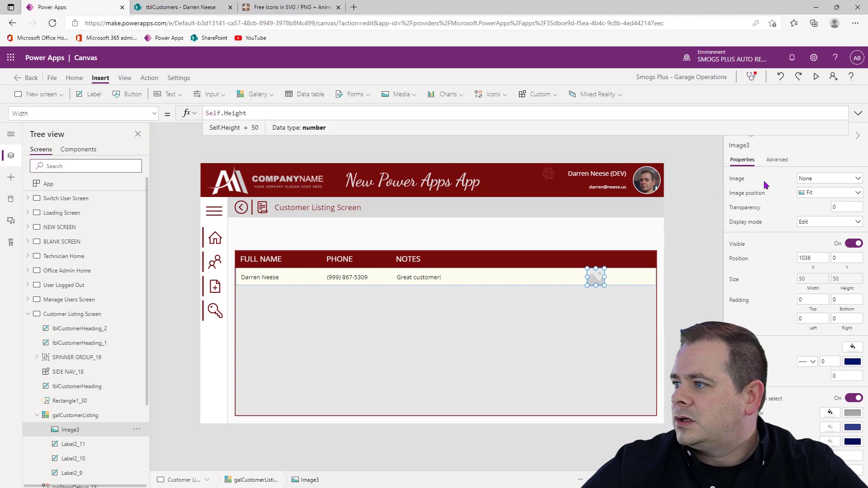
Replace the image's Image formula with the prefix gra while trying to find the row-select graphic
{"action": "left_click", "coordinate": [737, 179]}
{"action": "key", "text": "ctrl+a"}
{"action": "type", "text": "gra"}
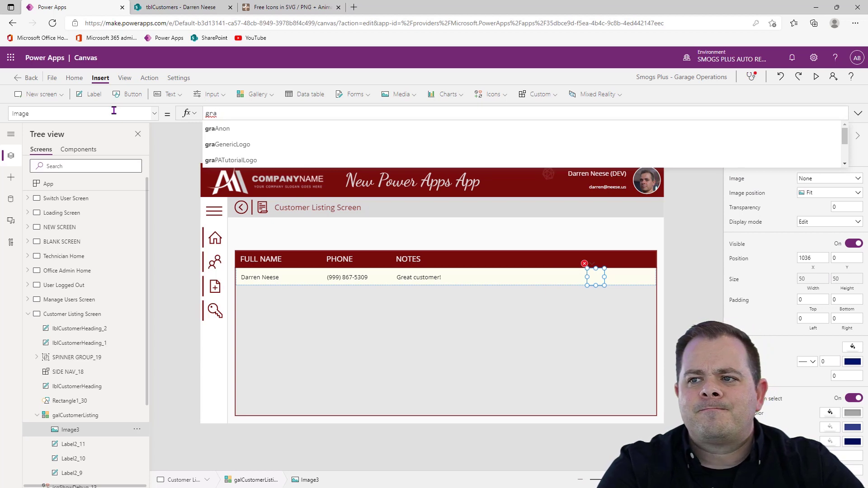
{"action": "type", "text": "it"}
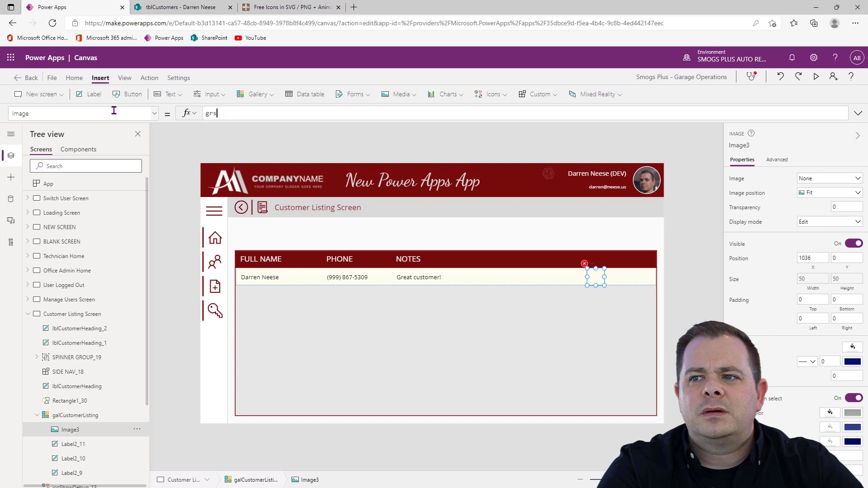
{"action": "key", "text": "BackSpace"}
{"action": "key", "text": "BackSpace"}
{"action": "type", "text": "ased"}
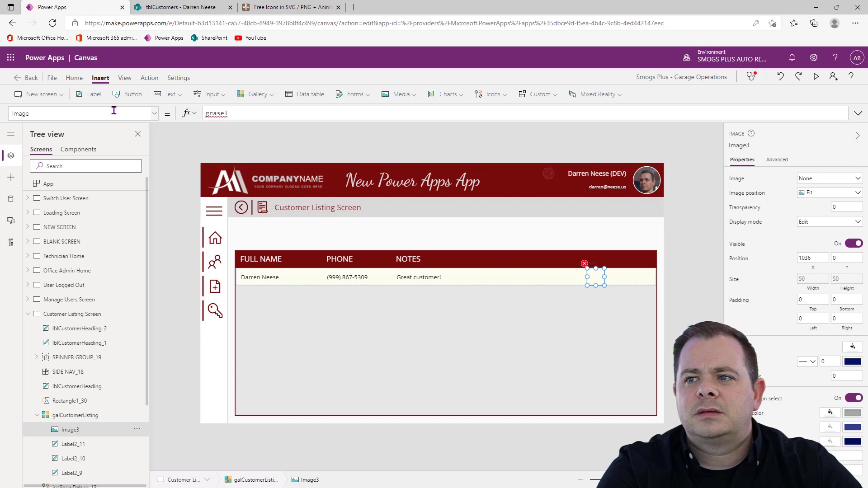
{"action": "key", "text": "BackSpace"}
{"action": "key", "text": "BackSpace"}
{"action": "key", "text": "BackSpace"}
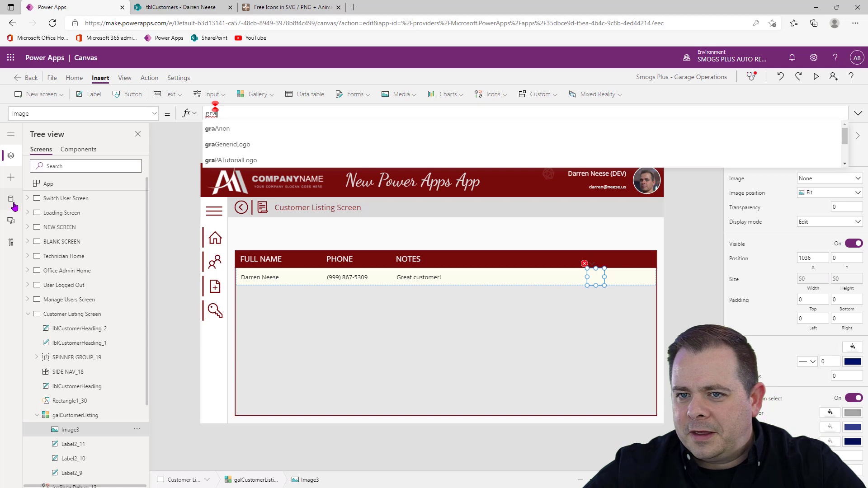
Check the row-select graphic's name in the app's media files and complete the Image formula as graRowSelect
{"action": "left_click", "coordinate": [12, 223]}
{"action": "scroll", "coordinate": [109, 366], "scroll_direction": "down", "scroll_amount": 5}
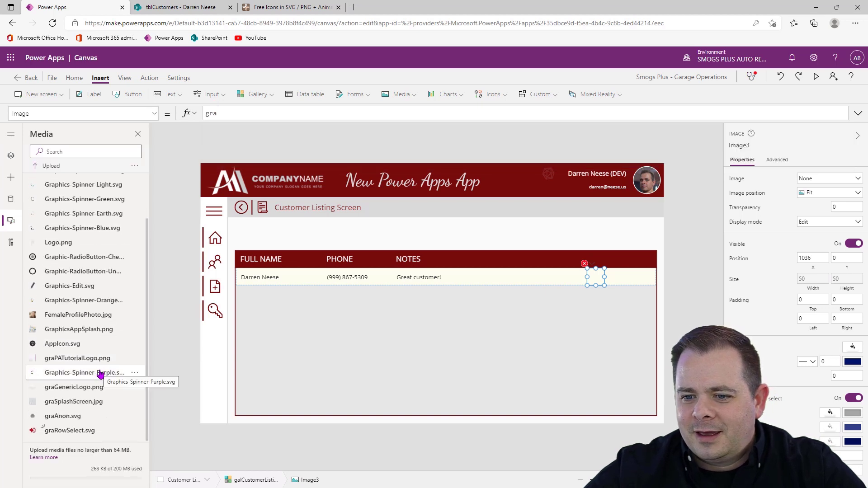
{"action": "left_click", "coordinate": [239, 111]}
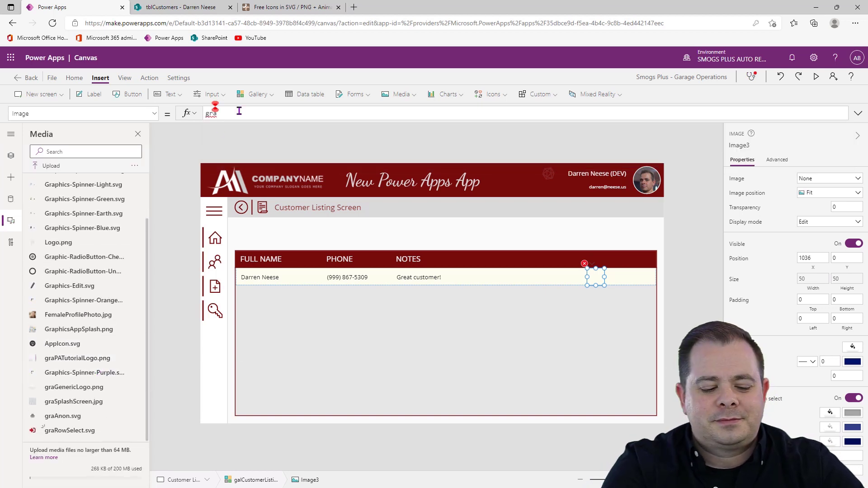
{"action": "type", "text": "Row"}
{"action": "key", "text": "Tab"}
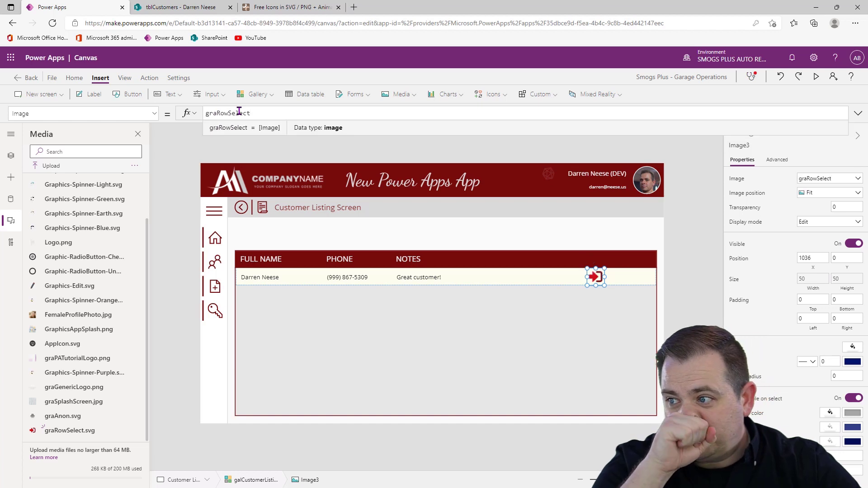
Move the row-select image to the far end of the gallery row, at X about 1161
{"action": "left_click", "coordinate": [684, 234]}
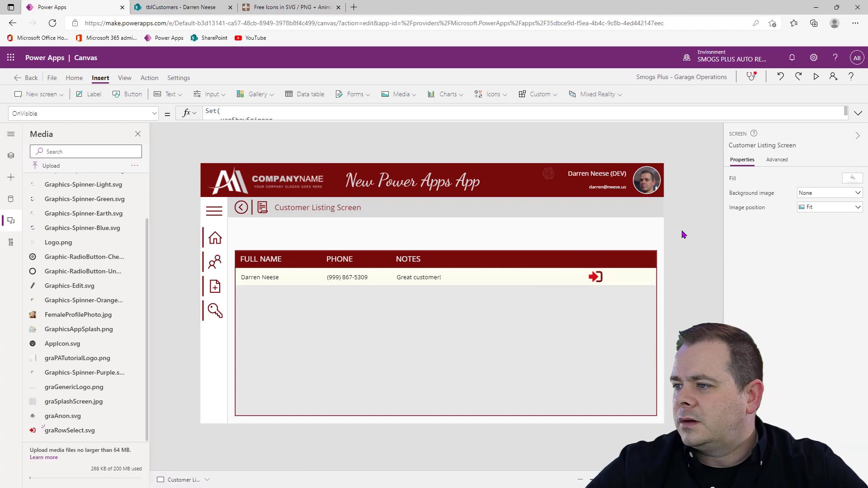
{"action": "left_click", "coordinate": [599, 280]}
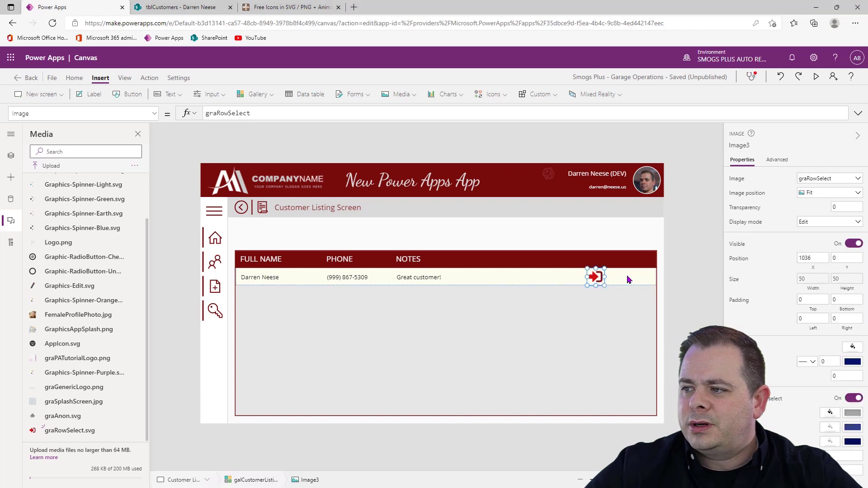
{"action": "left_click_drag", "start_coordinate": [599, 277], "coordinate": [640, 277]}
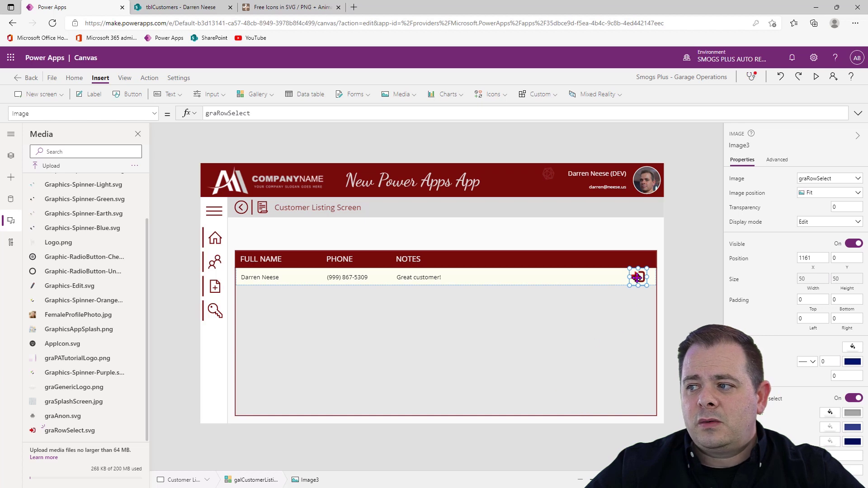
Rename the row-select image in the customer gallery as imgRowSelect
{"action": "left_click", "coordinate": [14, 159]}
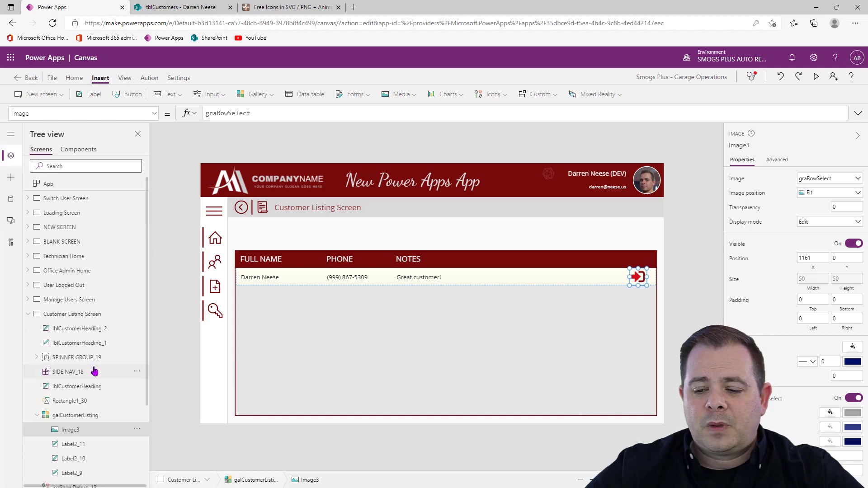
{"action": "scroll", "coordinate": [93, 371], "scroll_direction": "down", "scroll_amount": 2}
{"action": "left_click", "coordinate": [738, 144]}
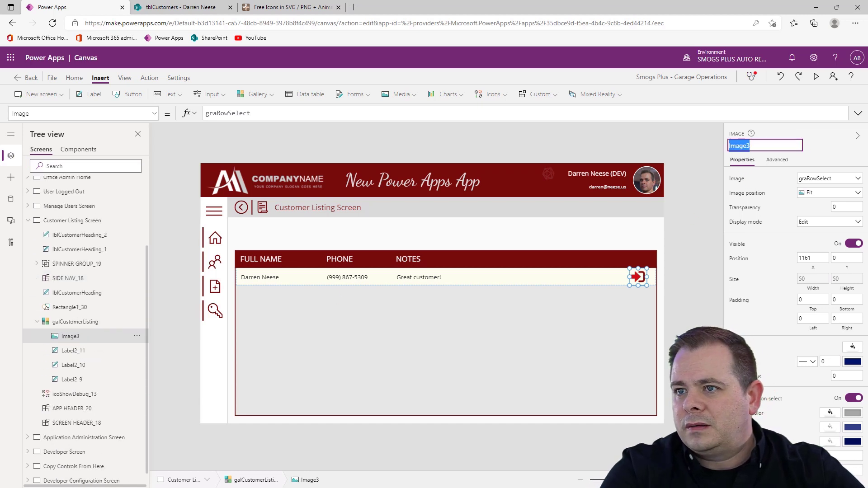
{"action": "type", "text": "imgRowS"}
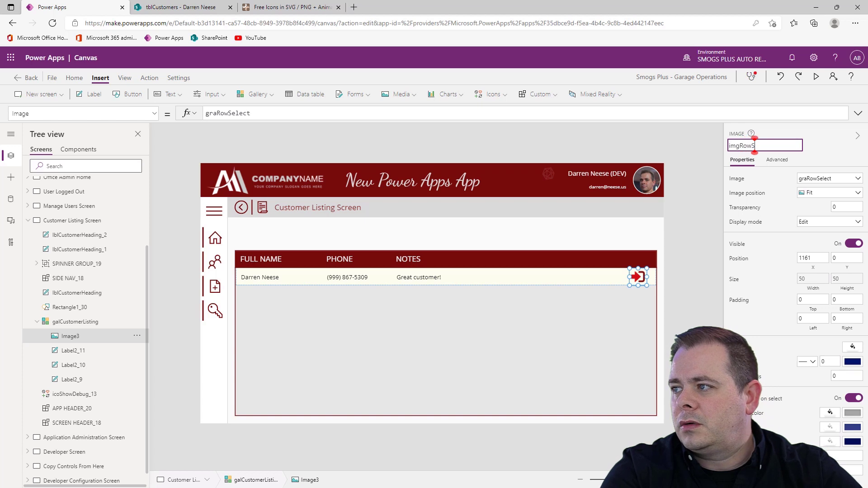
{"action": "type", "text": "elect"}
{"action": "key", "text": "Return"}
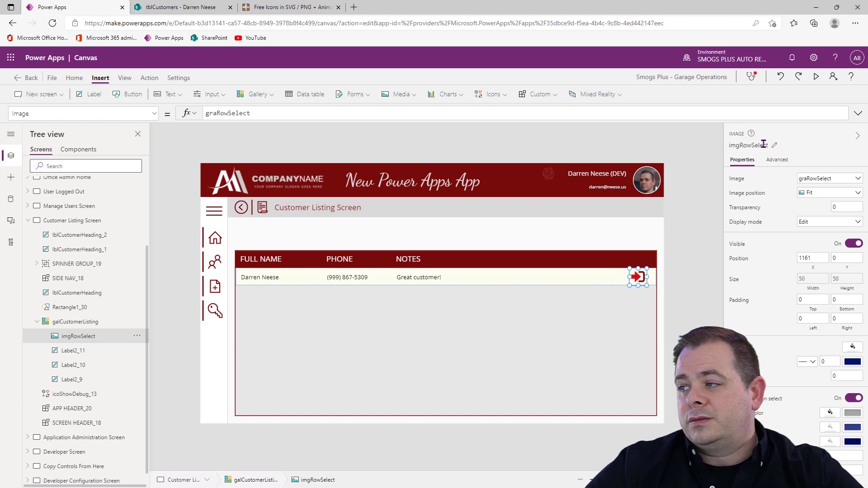
Extend the row-select image's name to imgRowSelectCustomer
{"action": "left_click", "coordinate": [781, 144]}
{"action": "left_click", "coordinate": [781, 144]}
{"action": "type", "text": "Customer"}
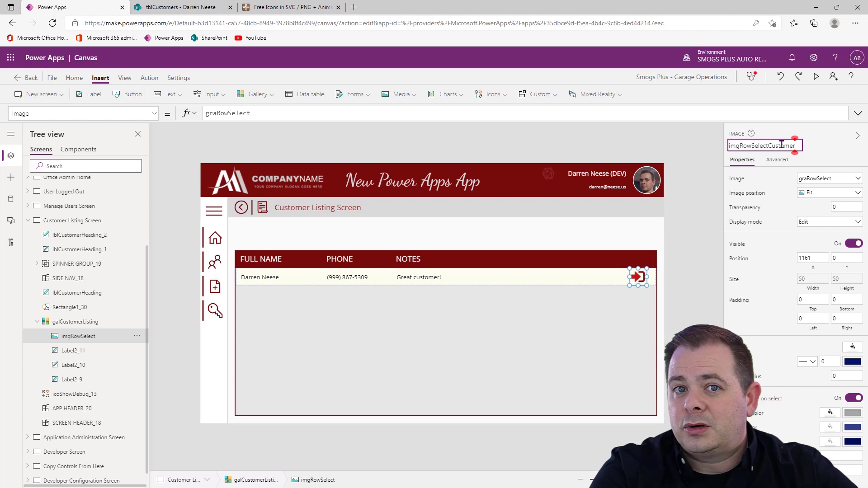
{"action": "key", "text": "Return"}
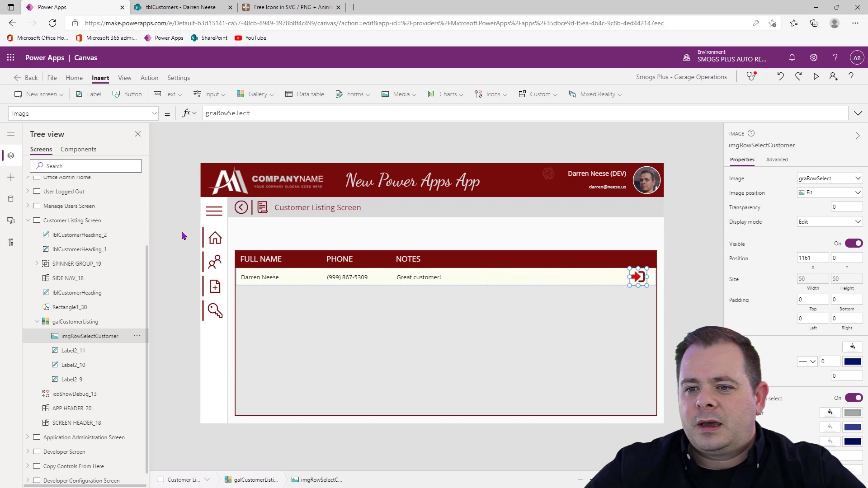
Set the Visible property of imgRowSelectCustomer to ThisItem.IsSelected
{"action": "left_click", "coordinate": [155, 113]}
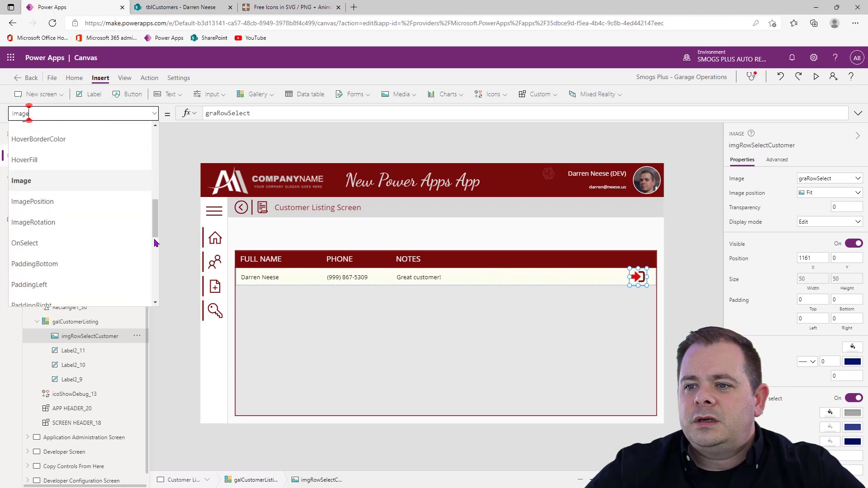
{"action": "scroll", "coordinate": [154, 242], "scroll_direction": "down", "scroll_amount": 5}
{"action": "left_click", "coordinate": [101, 247]}
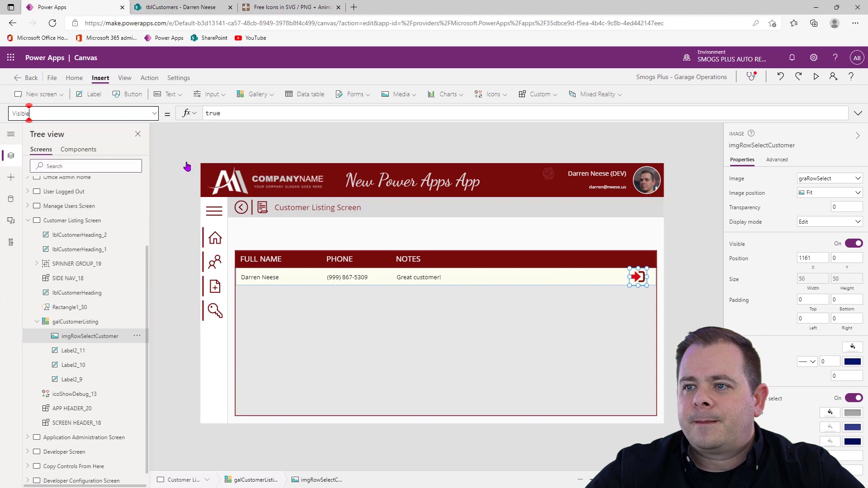
{"action": "double_click", "coordinate": [229, 113]}
{"action": "type", "text": "ThisIte"}
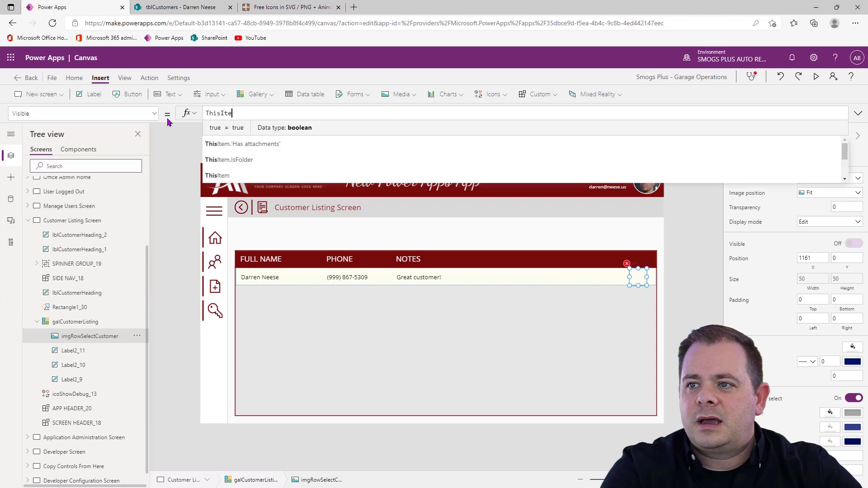
{"action": "type", "text": "m.isse"}
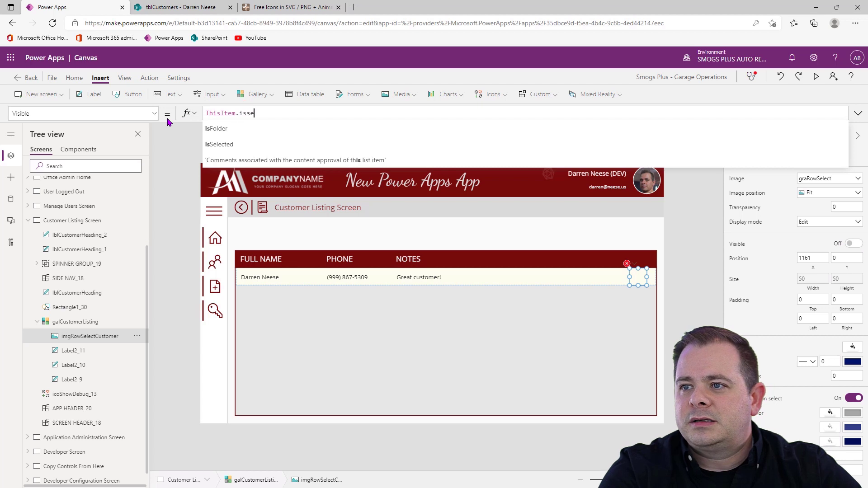
{"action": "type", "text": "l"}
{"action": "key", "text": "Tab"}
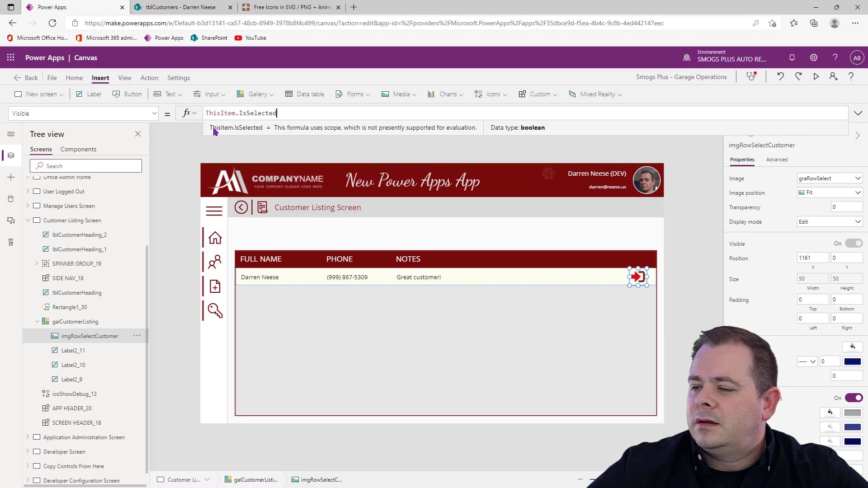
{"action": "left_click", "coordinate": [658, 325]}
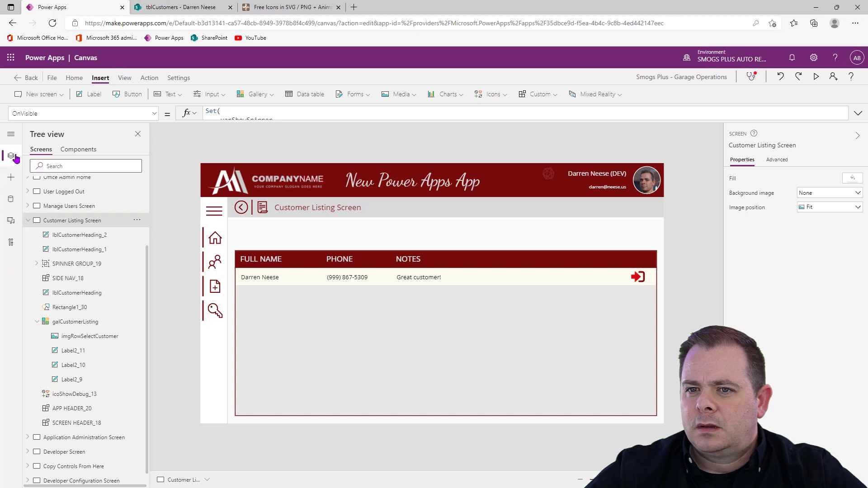
{"action": "scroll", "coordinate": [97, 348], "scroll_direction": "down", "scroll_amount": 1}
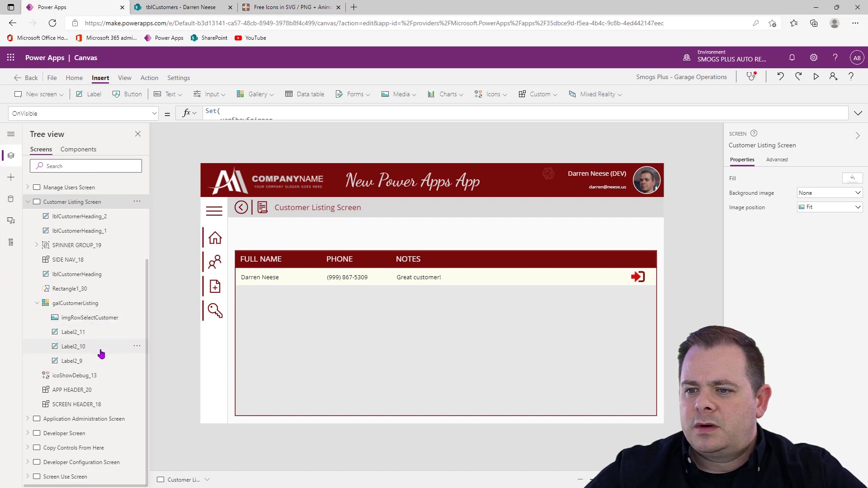
{"action": "left_click", "coordinate": [86, 448]}
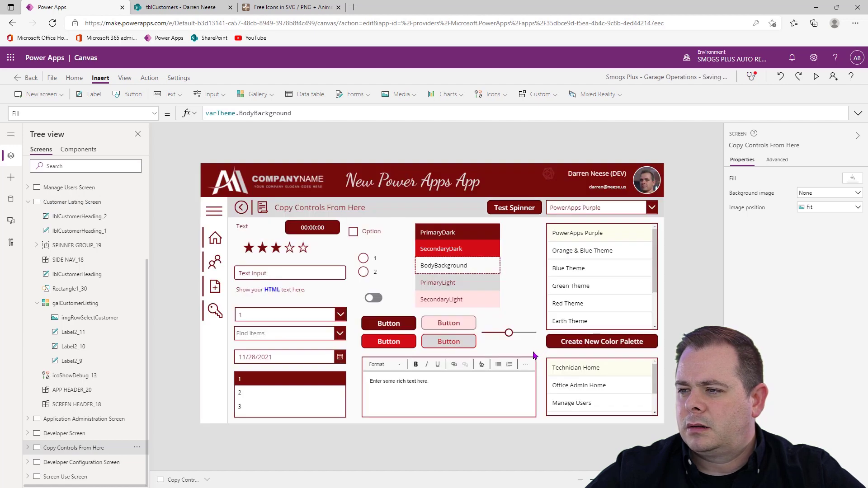
{"action": "left_click", "coordinate": [498, 287]}
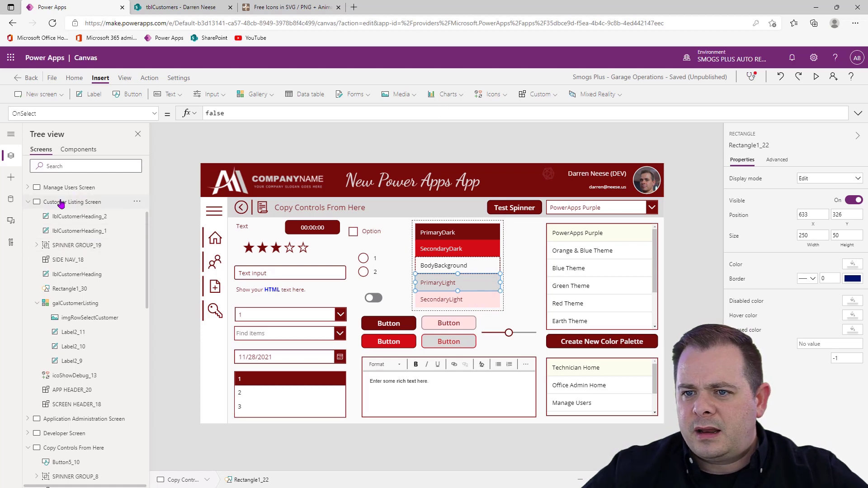
Copy the grey background rectangle behind the user form on the Manage Users Screen and paste it onto the Customer Listing Screen
{"action": "left_click", "coordinate": [28, 202]}
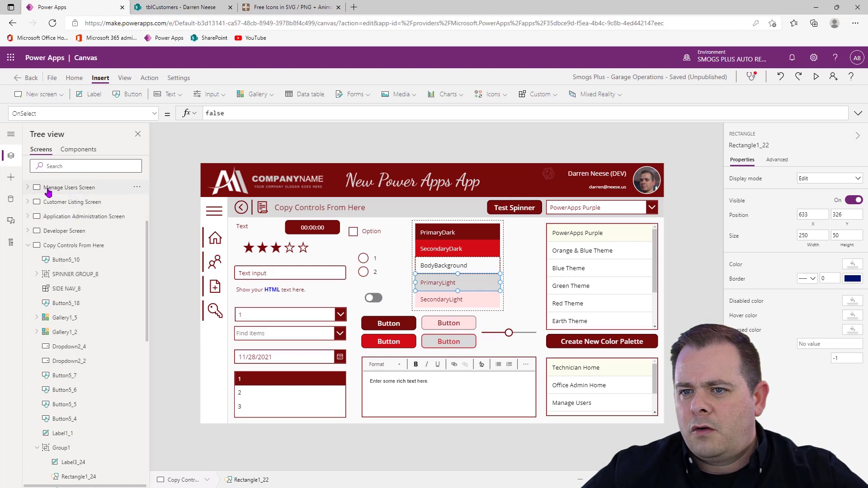
{"action": "left_click", "coordinate": [48, 188]}
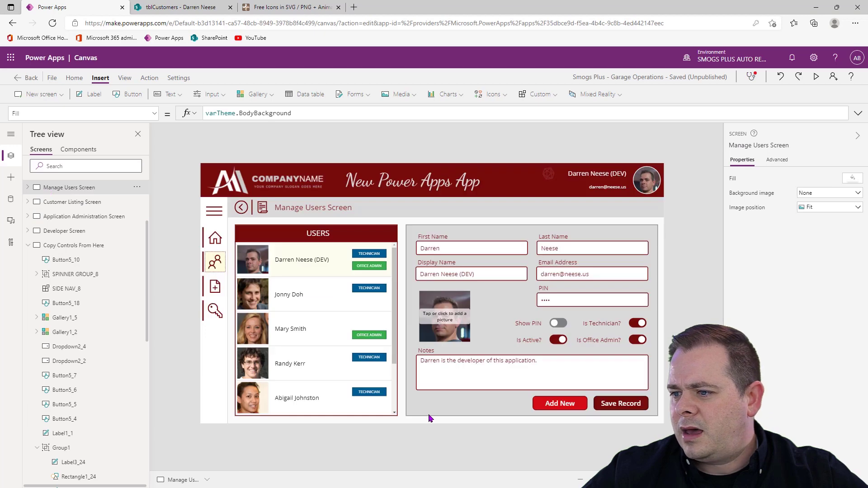
{"action": "left_click", "coordinate": [429, 414]}
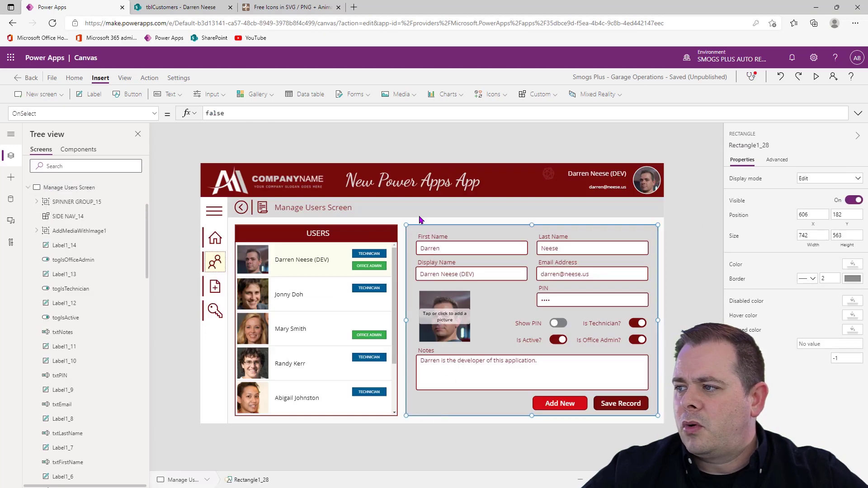
{"action": "right_click", "coordinate": [423, 409]}
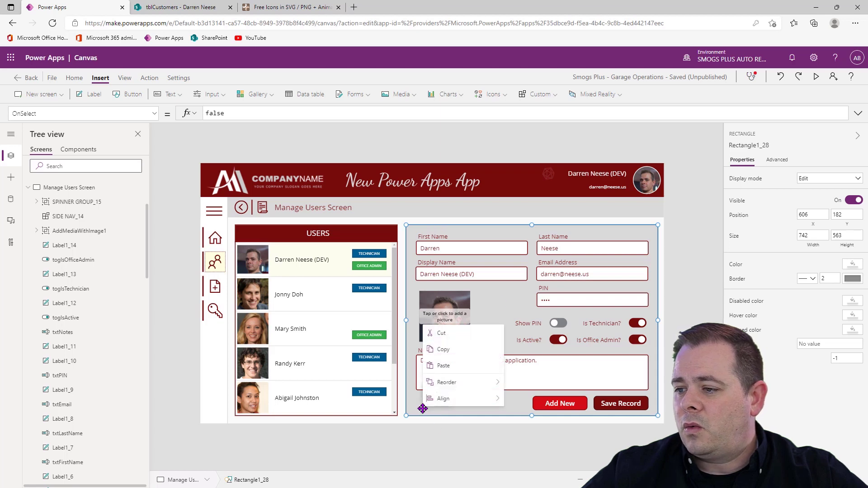
{"action": "left_click", "coordinate": [455, 351]}
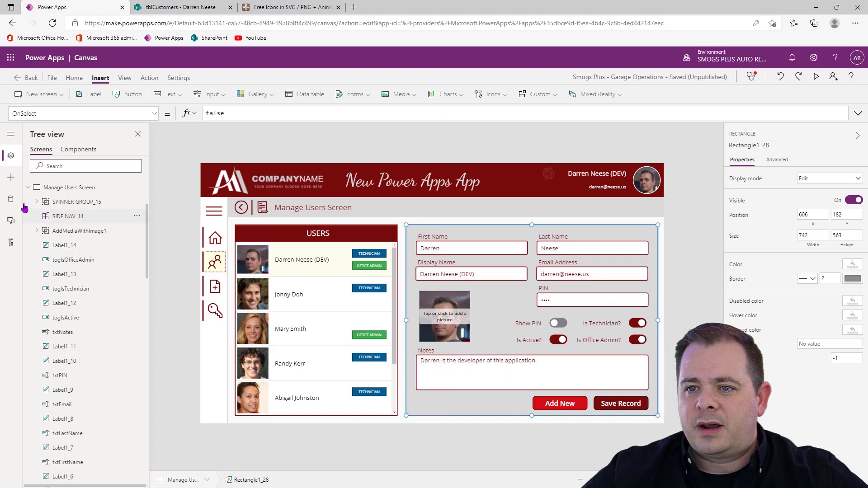
{"action": "left_click", "coordinate": [26, 188]}
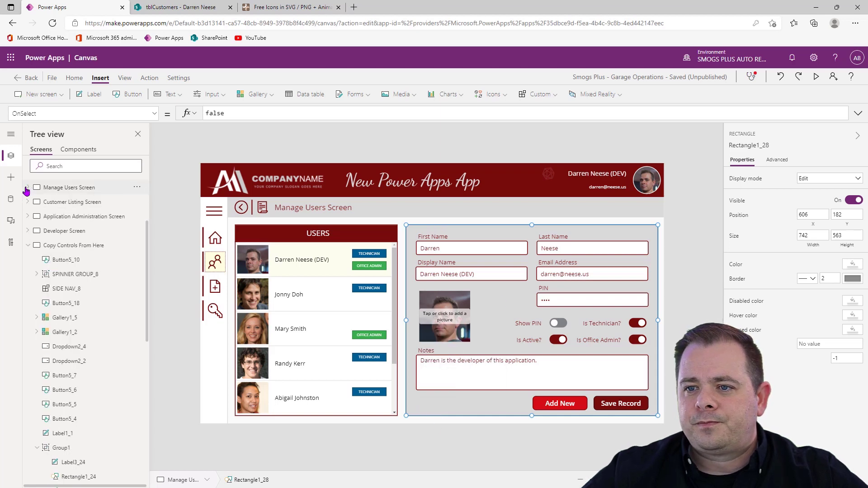
{"action": "left_click", "coordinate": [94, 203]}
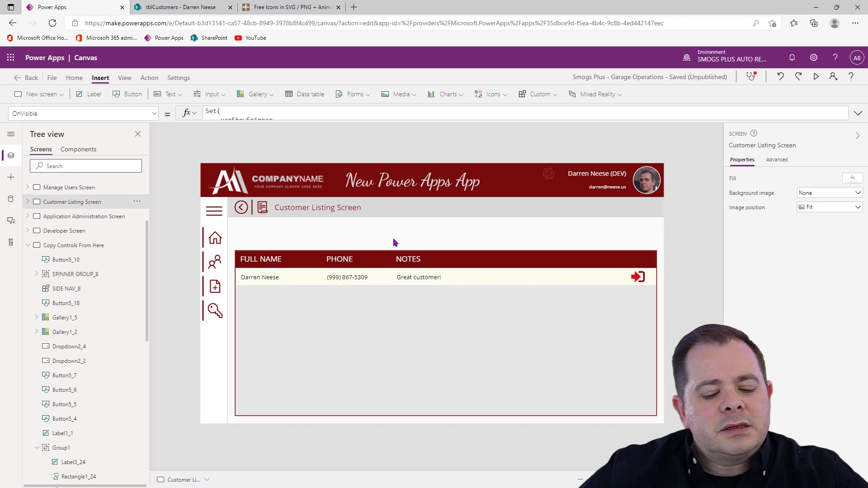
{"action": "key", "text": "ctrl+v"}
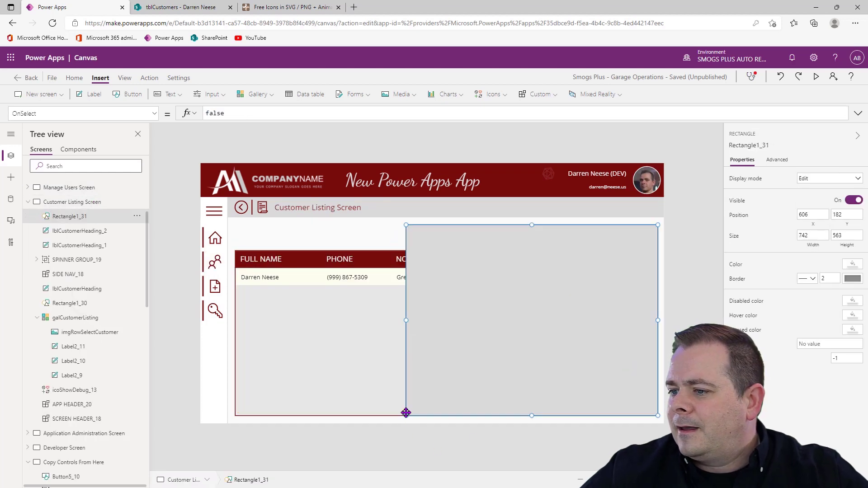
Resize the pasted rectangle to about 1243 wide by 63 high and place it at about X 102, Y 172, above the gallery headings
{"action": "left_click_drag", "start_coordinate": [406, 415], "coordinate": [282, 234]}
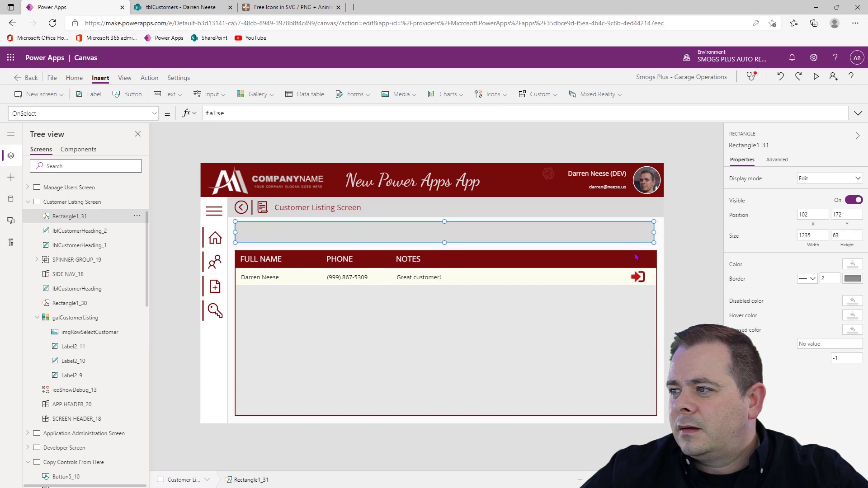
{"action": "left_click_drag", "start_coordinate": [656, 231], "coordinate": [659, 231]}
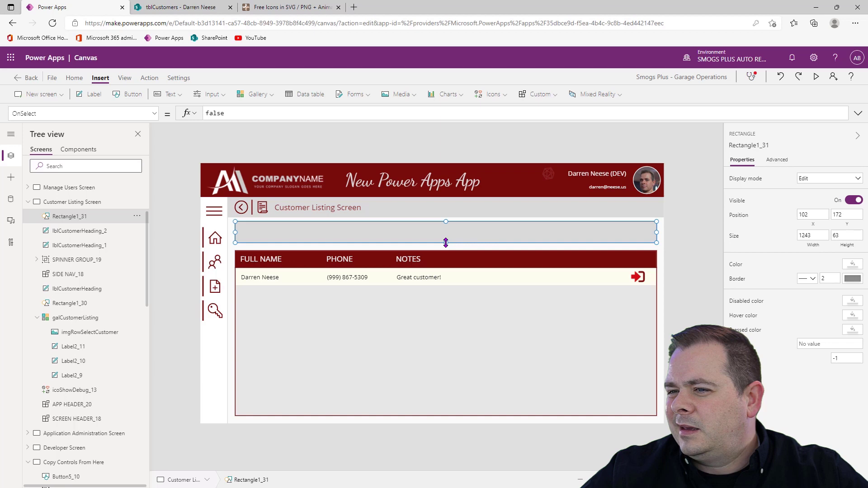
{"action": "left_click", "coordinate": [706, 222]}
Copy the First Name label and its text input from the Manage Users Screen onto the Customer Listing Screen
{"action": "left_click", "coordinate": [102, 190]}
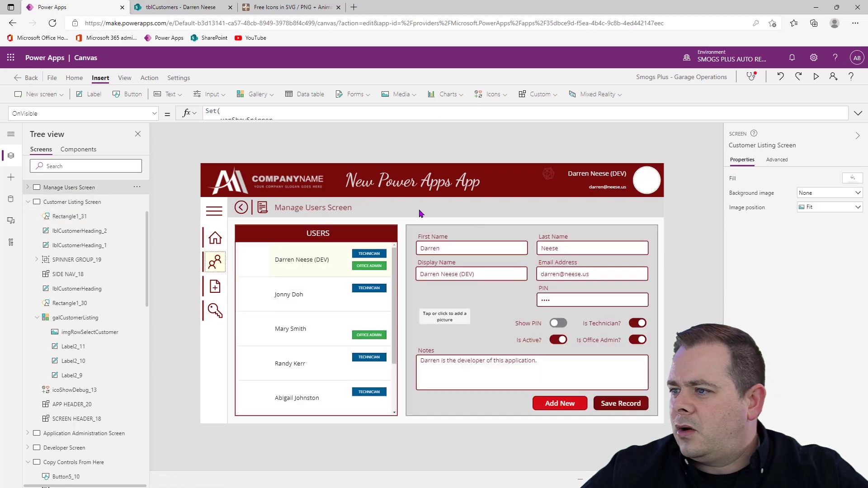
{"action": "left_click", "coordinate": [427, 239]}
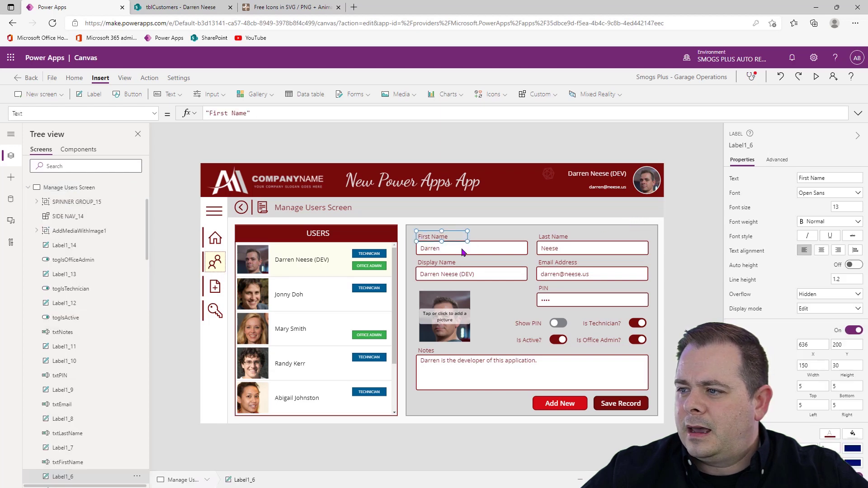
{"action": "left_click", "coordinate": [489, 248], "text": "shift"}
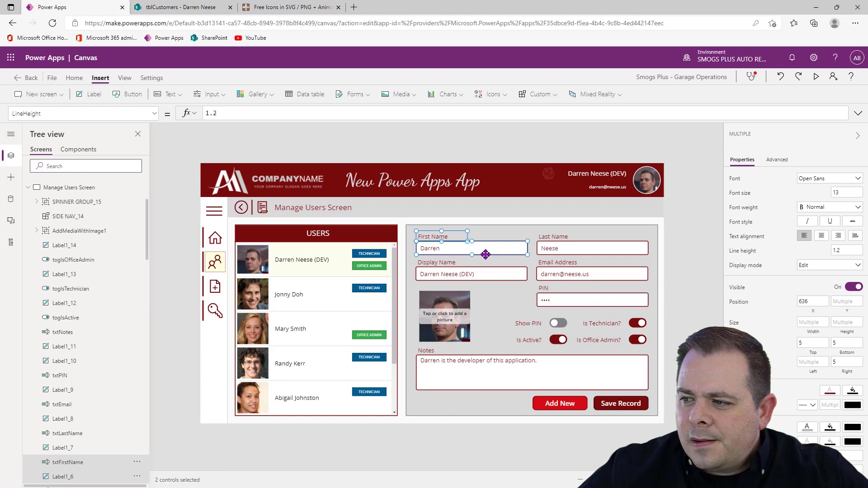
{"action": "left_click", "coordinate": [28, 187]}
{"action": "left_click", "coordinate": [102, 206]}
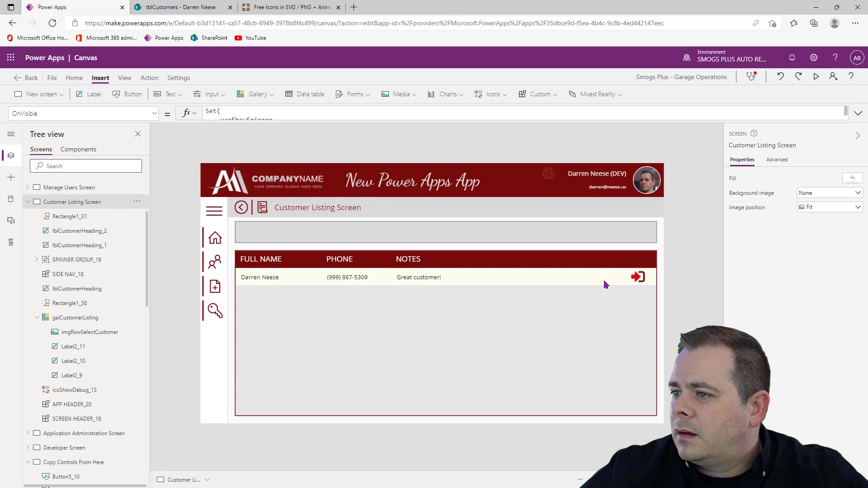
{"action": "key", "text": "ctrl+v"}
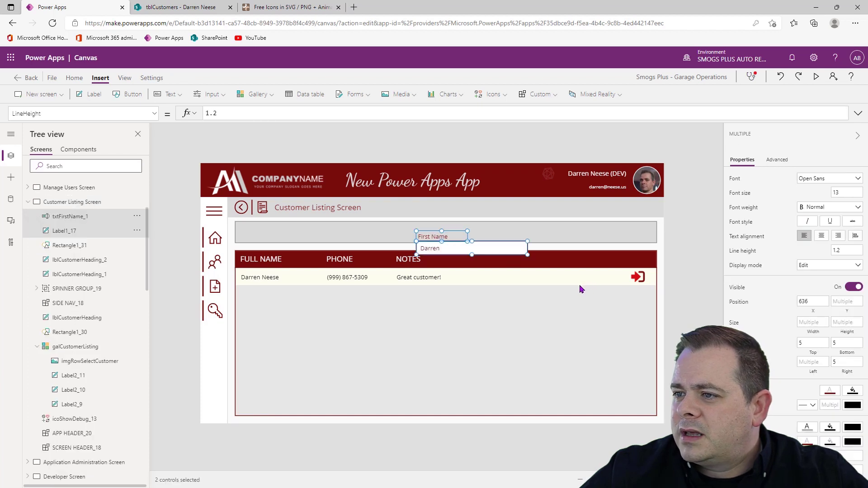
{"action": "left_click", "coordinate": [689, 243]}
Move the pasted label into the grey band at about X 124, Y 188 and set its text to "Customer Search:"
{"action": "left_click", "coordinate": [453, 234]}
{"action": "left_click_drag", "start_coordinate": [453, 234], "coordinate": [280, 229]}
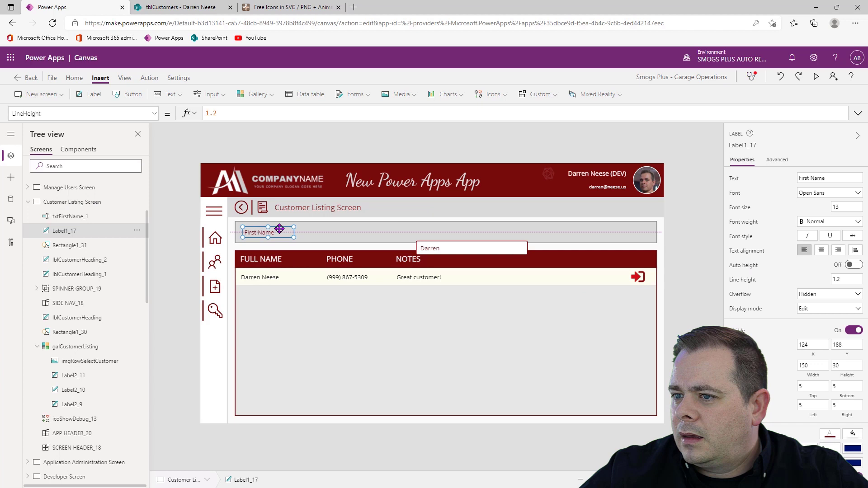
{"action": "left_click", "coordinate": [827, 177]}
{"action": "type", "text": "Customer"}
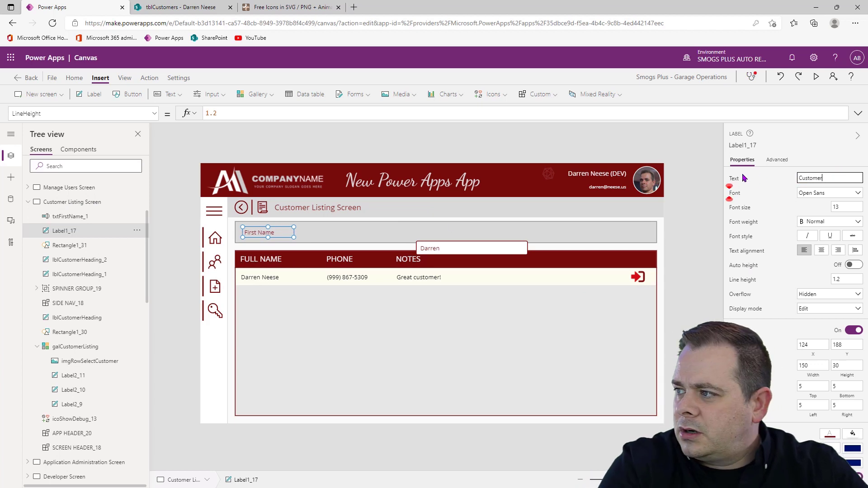
{"action": "type", "text": " Search:"}
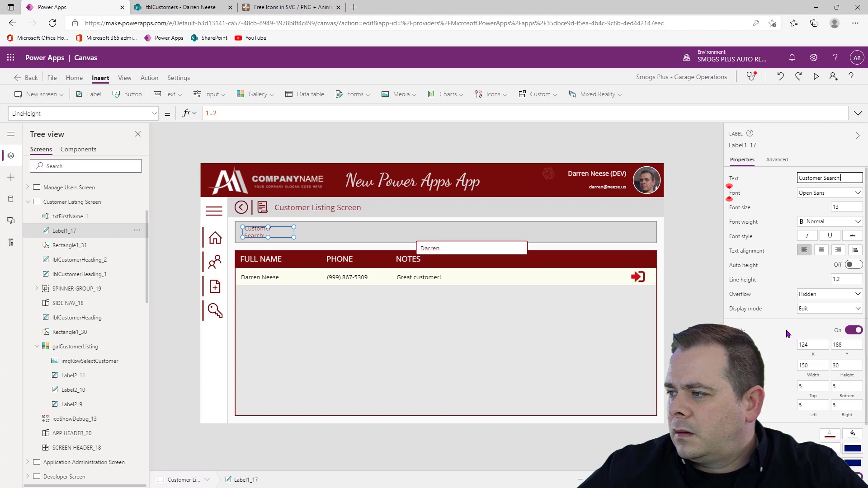
Right-align the Customer Search label's text and set its width to 160
{"action": "left_click", "coordinate": [807, 366]}
{"action": "type", "text": "200"}
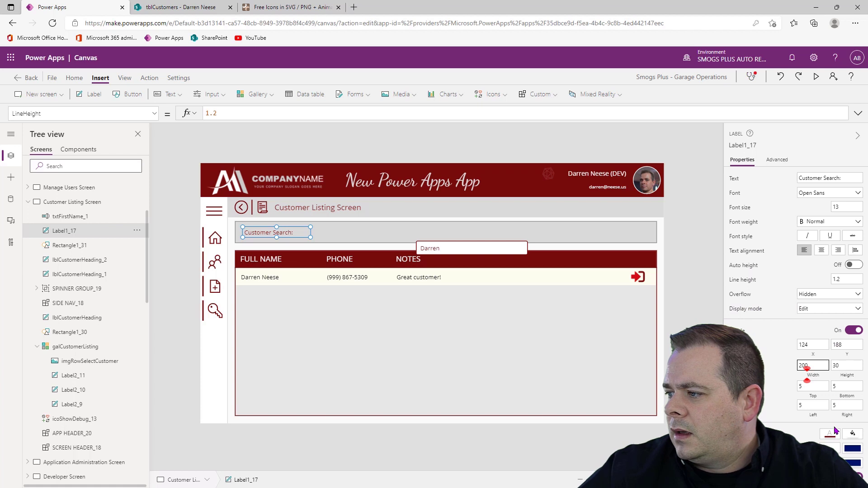
{"action": "left_click", "coordinate": [838, 251]}
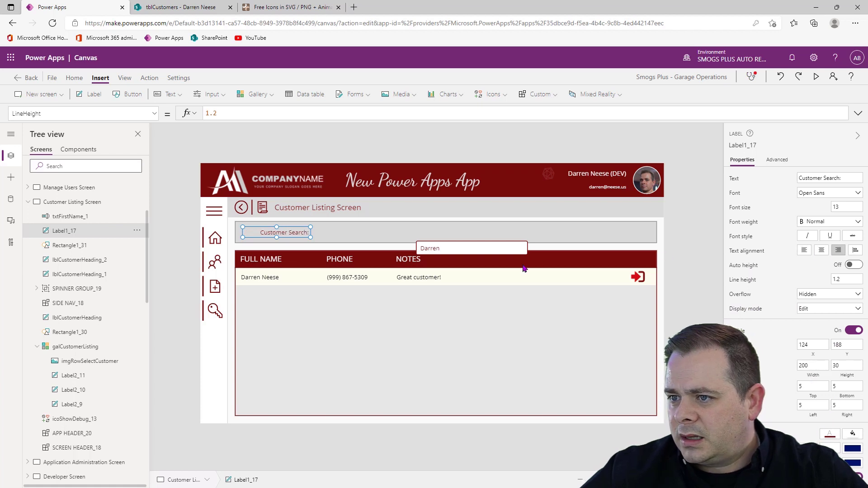
{"action": "left_click", "coordinate": [814, 365]}
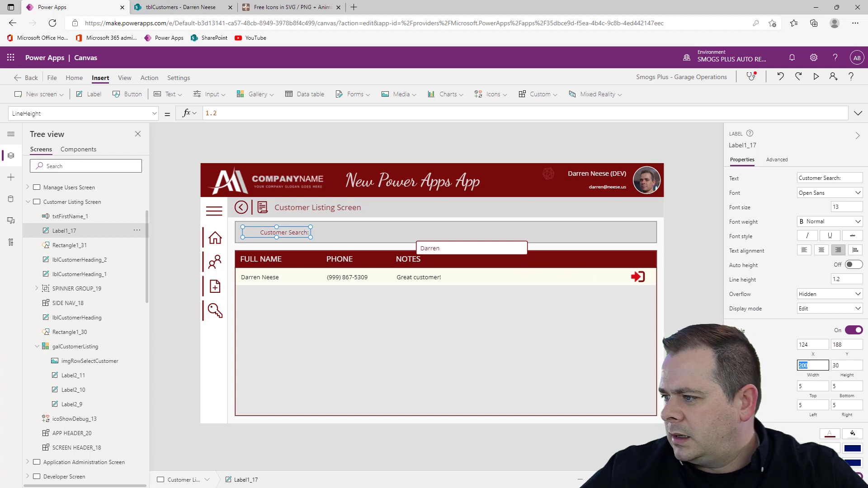
{"action": "type", "text": "180"}
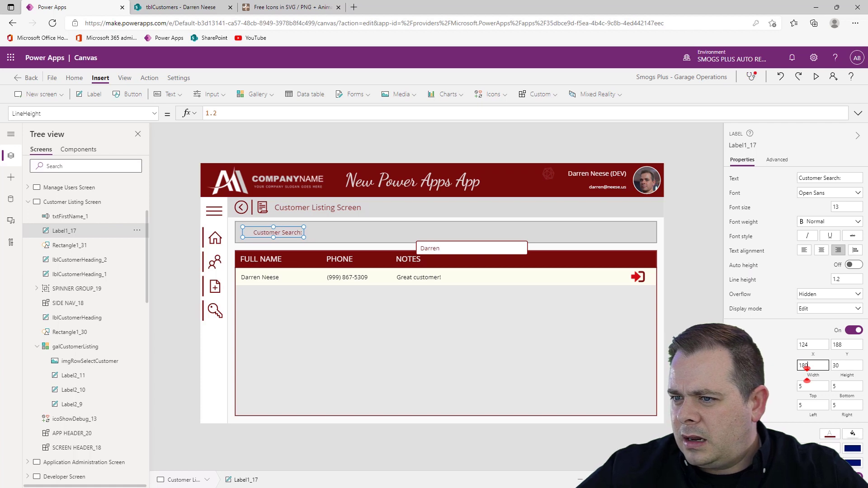
{"action": "key", "text": "BackSpace"}
{"action": "key", "text": "BackSpace"}
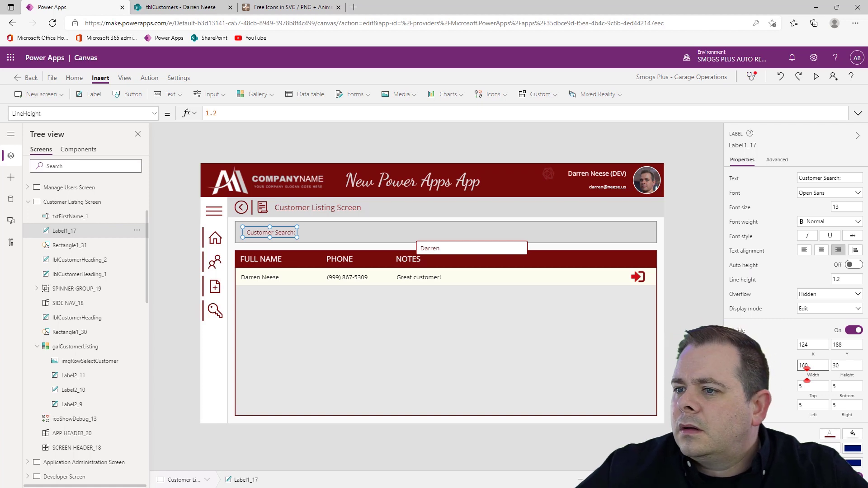
Move the pasted text input beside the Customer Search label, at about X 308, Y 183
{"action": "left_click", "coordinate": [501, 249]}
{"action": "left_click_drag", "start_coordinate": [501, 248], "coordinate": [388, 232]}
{"action": "left_click", "coordinate": [694, 238]}
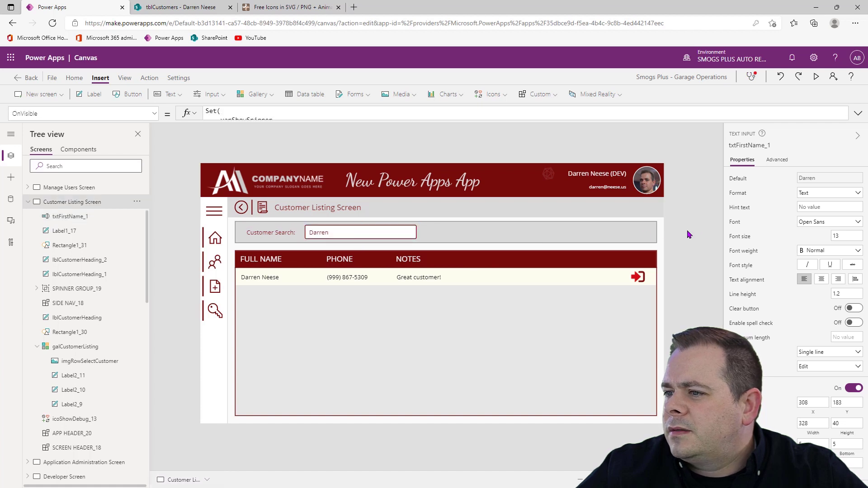
Set the height of the grey rectangle behind the customer search controls to 60
{"action": "left_click", "coordinate": [588, 235]}
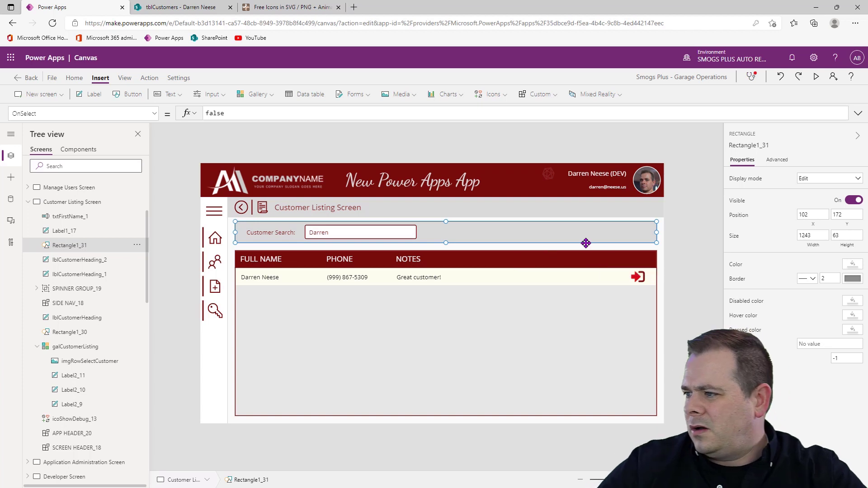
{"action": "left_click", "coordinate": [852, 235]}
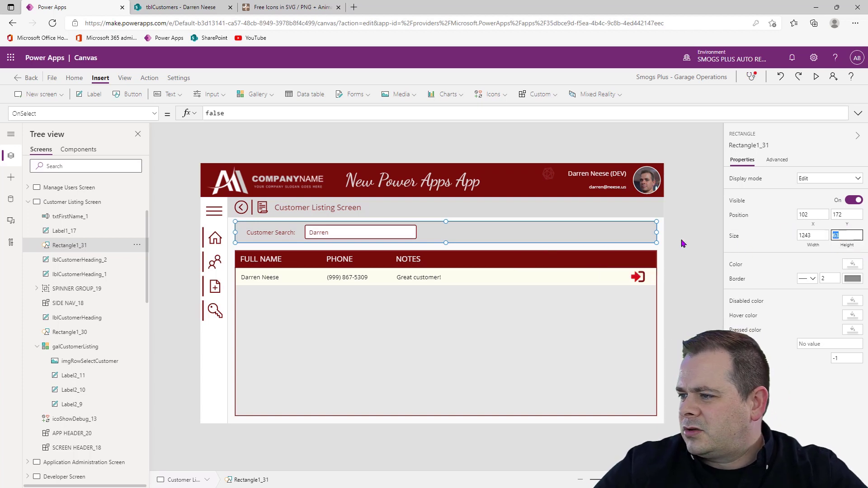
{"action": "left_click", "coordinate": [652, 247]}
{"action": "left_click", "coordinate": [387, 236]}
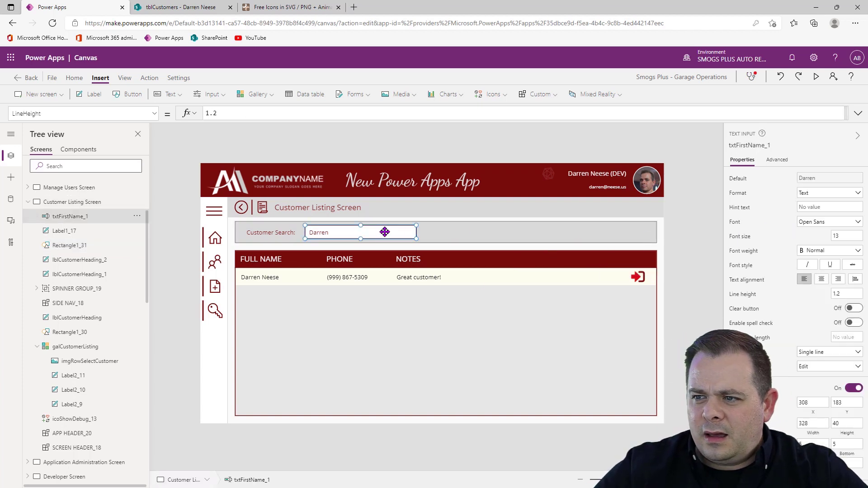
{"action": "left_click", "coordinate": [519, 237]}
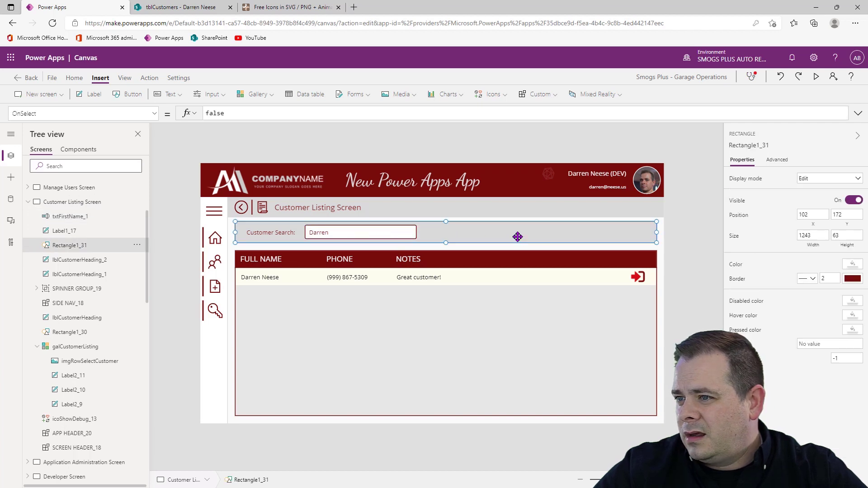
{"action": "left_click", "coordinate": [846, 237]}
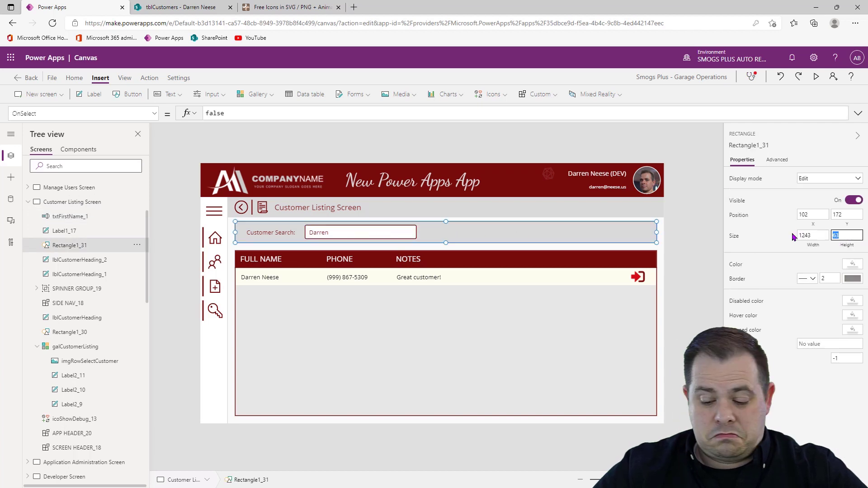
{"action": "type", "text": "50"}
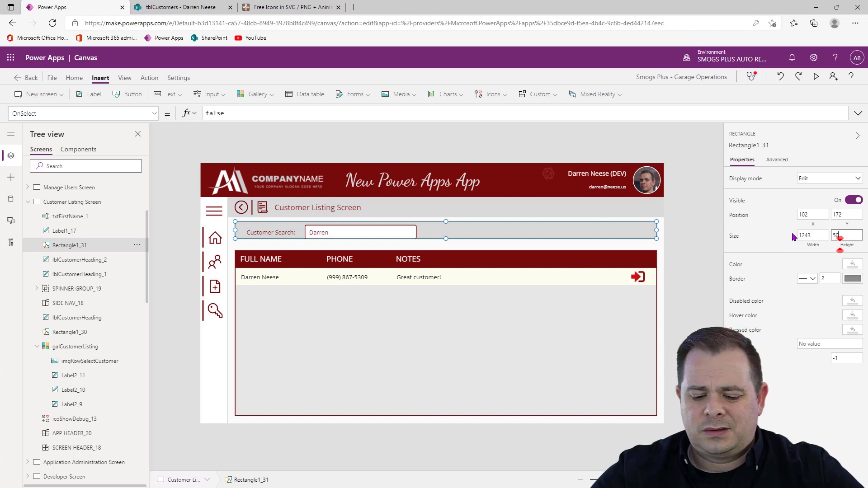
{"action": "key", "text": "BackSpace"}
{"action": "type", "text": "5"}
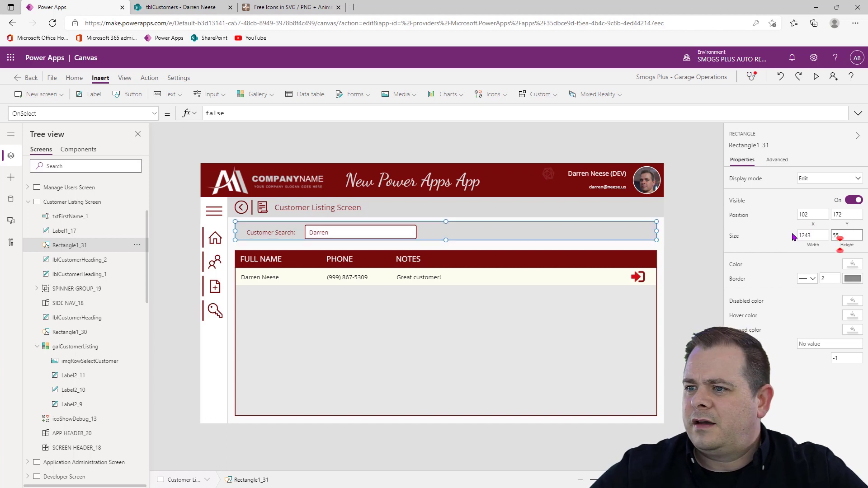
{"action": "key", "text": "BackSpace"}
{"action": "key", "text": "BackSpace"}
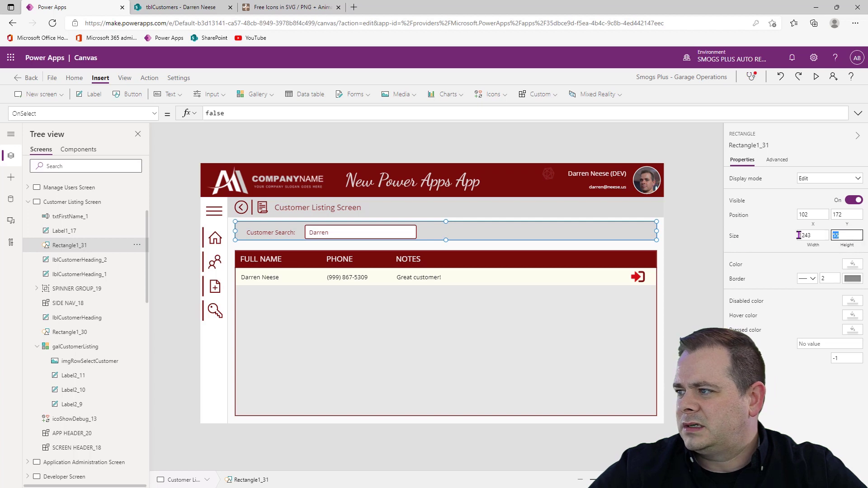
{"action": "type", "text": "60"}
{"action": "left_click", "coordinate": [699, 289]}
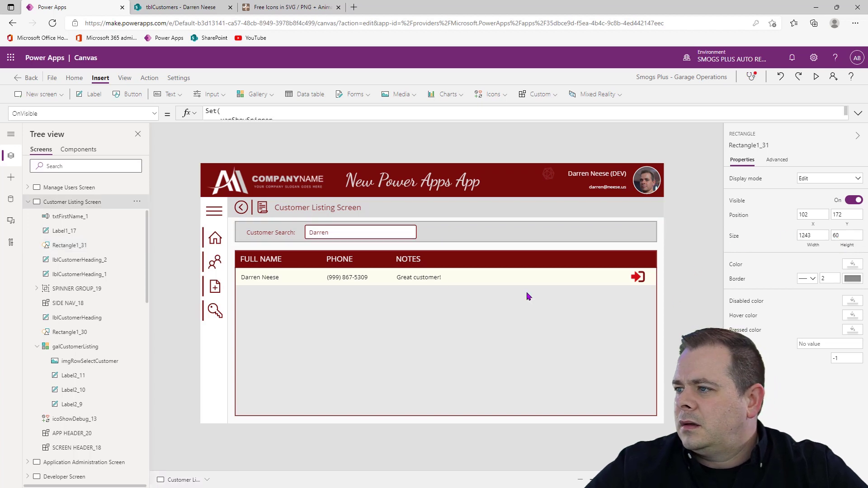
Move the Customer Search label flush against its text input at X 148, Y 183 and make it 40 high
{"action": "left_click", "coordinate": [331, 236]}
{"action": "left_click", "coordinate": [281, 232]}
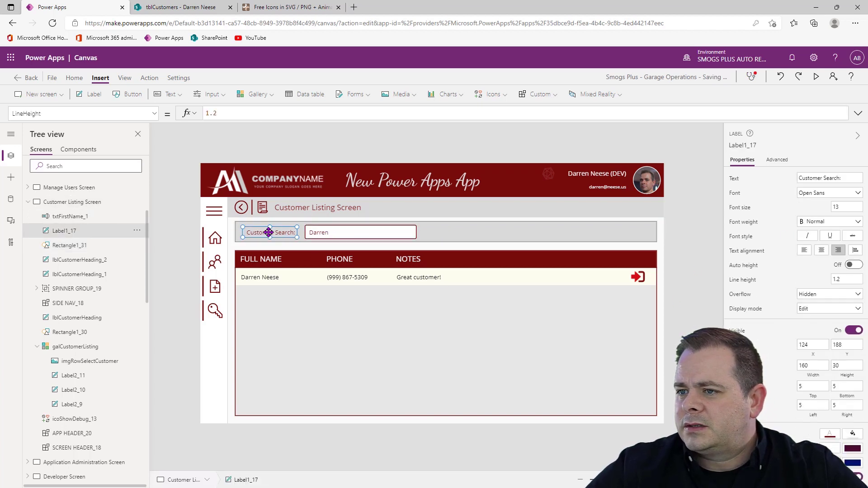
{"action": "scroll", "coordinate": [281, 232], "scroll_direction": "up", "scroll_amount": 10}
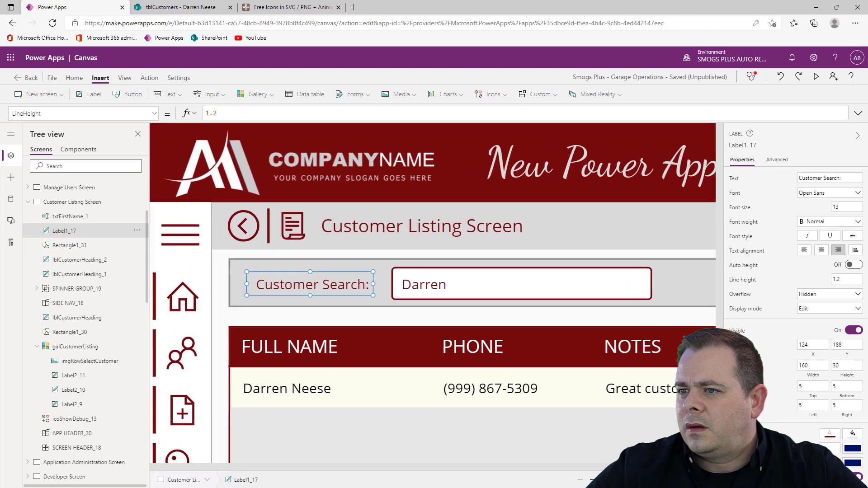
{"action": "left_click_drag", "start_coordinate": [504, 297], "coordinate": [552, 286]}
{"action": "left_click_drag", "start_coordinate": [469, 308], "coordinate": [468, 324]}
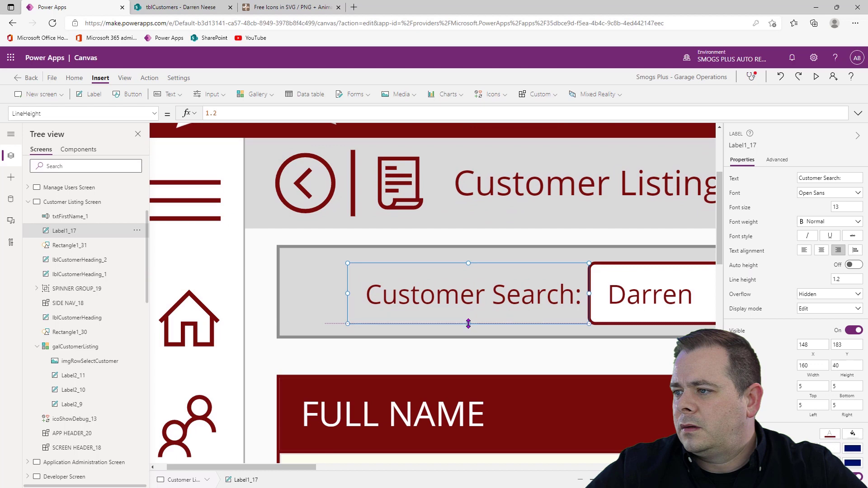
Move the Customer Search label and text input together toward the grey band's left edge, with the input at about X 274, Y 182
{"action": "left_click", "coordinate": [649, 294], "text": "shift"}
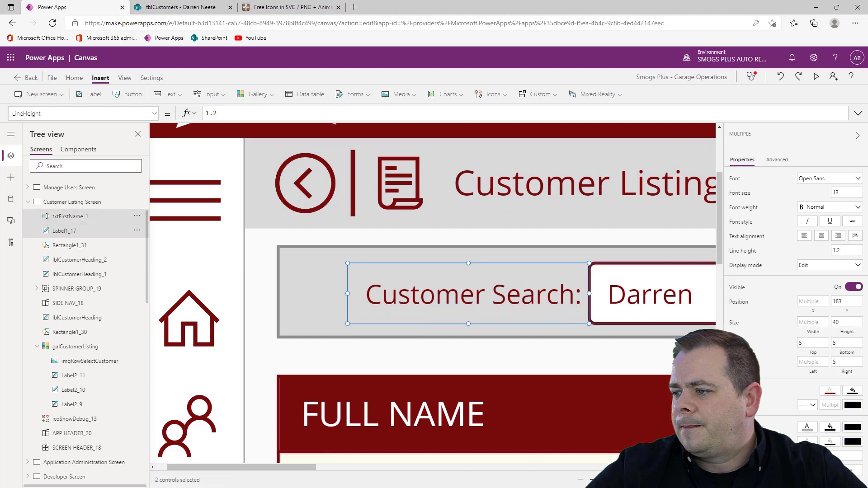
{"action": "left_click_drag", "start_coordinate": [624, 479], "coordinate": [609, 480]}
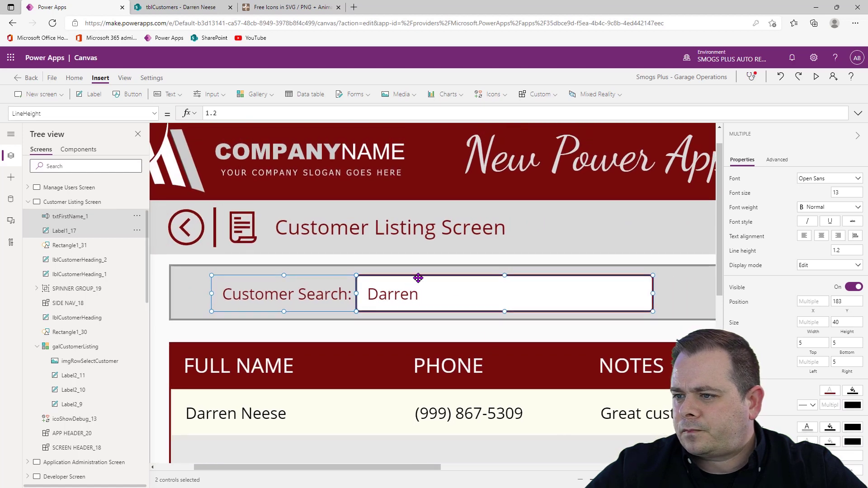
{"action": "left_click_drag", "start_coordinate": [426, 293], "coordinate": [396, 288]}
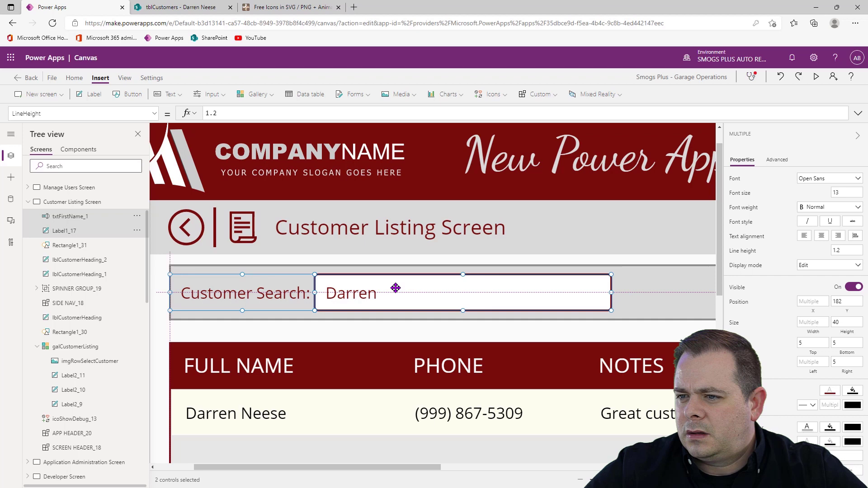
{"action": "left_click_drag", "start_coordinate": [395, 288], "coordinate": [397, 288]}
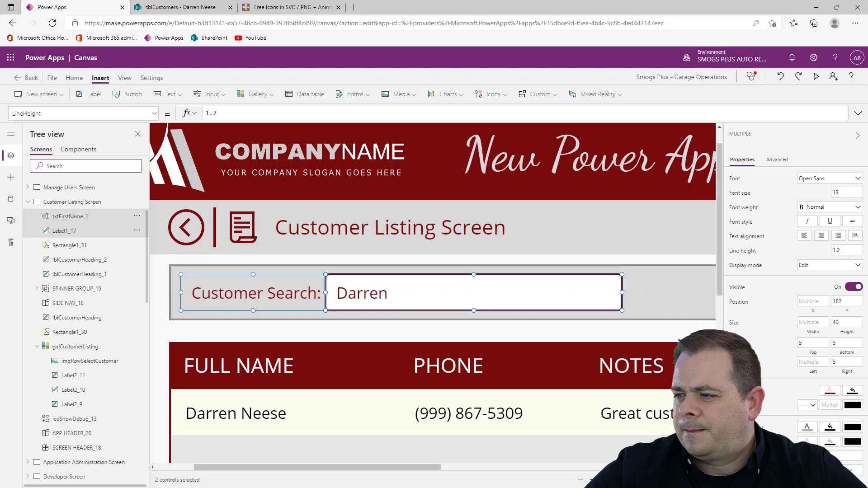
{"action": "left_click", "coordinate": [712, 480]}
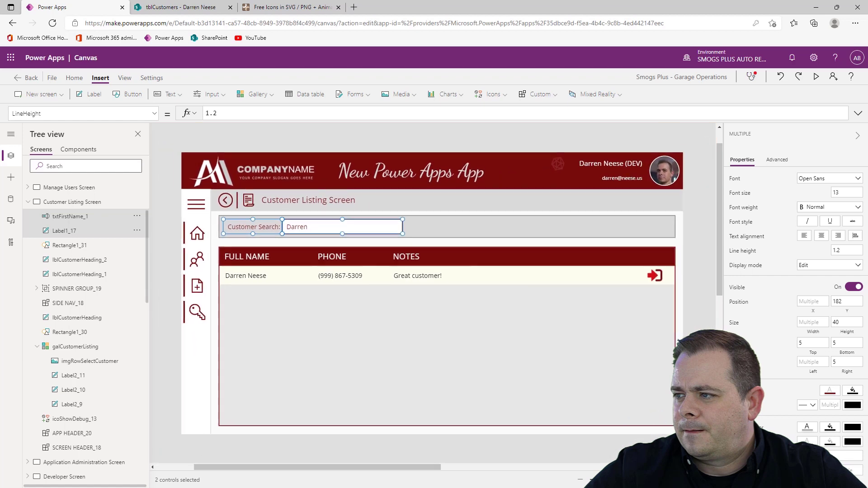
{"action": "left_click", "coordinate": [701, 287]}
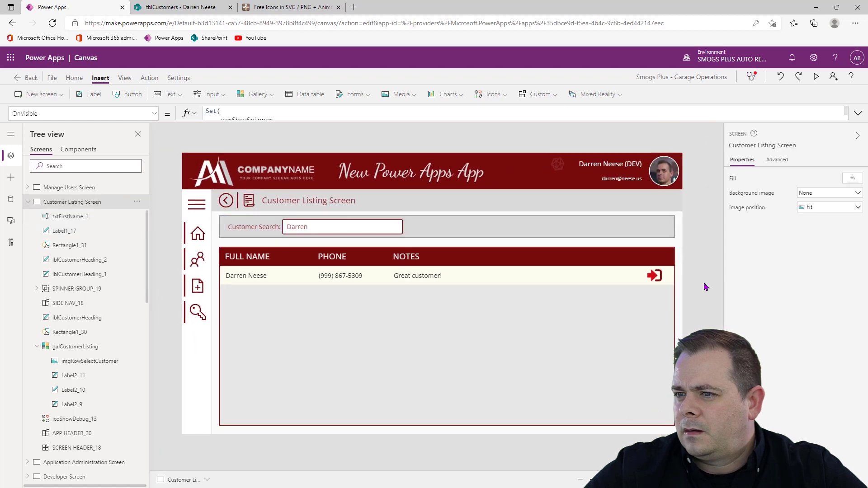
Nudge the search text input right to X 281 and set its width to 400
{"action": "left_click", "coordinate": [352, 229]}
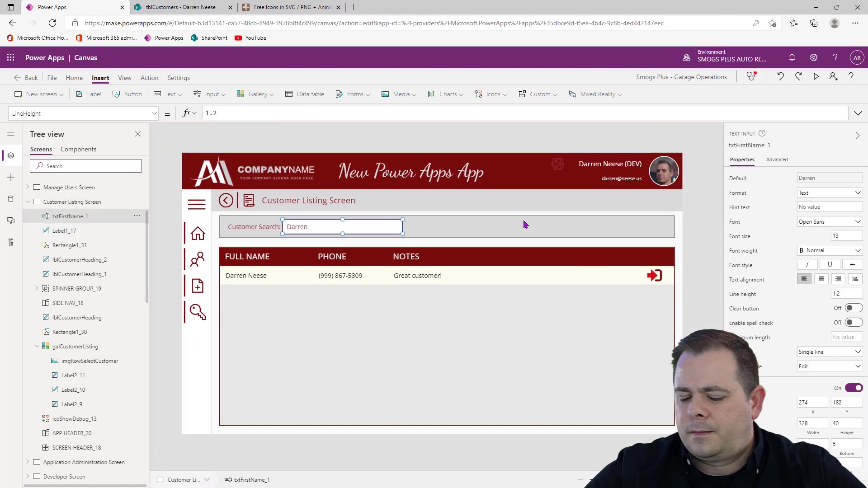
{"action": "key", "text": "Right"}
{"action": "key", "text": "Right"}
{"action": "key", "text": "Right"}
{"action": "key", "text": "Right"}
{"action": "key", "text": "Right"}
{"action": "key", "text": "Right"}
{"action": "key", "text": "Right"}
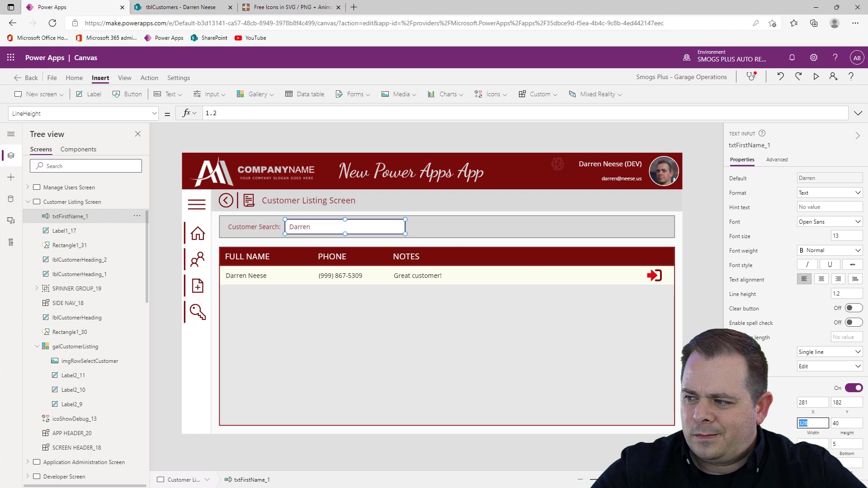
{"action": "left_click", "coordinate": [807, 425]}
{"action": "type", "text": "400"}
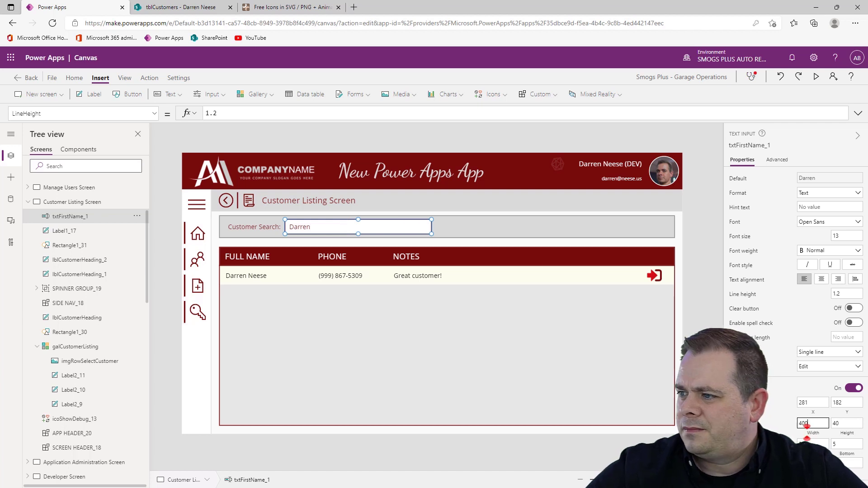
{"action": "left_click", "coordinate": [451, 274]}
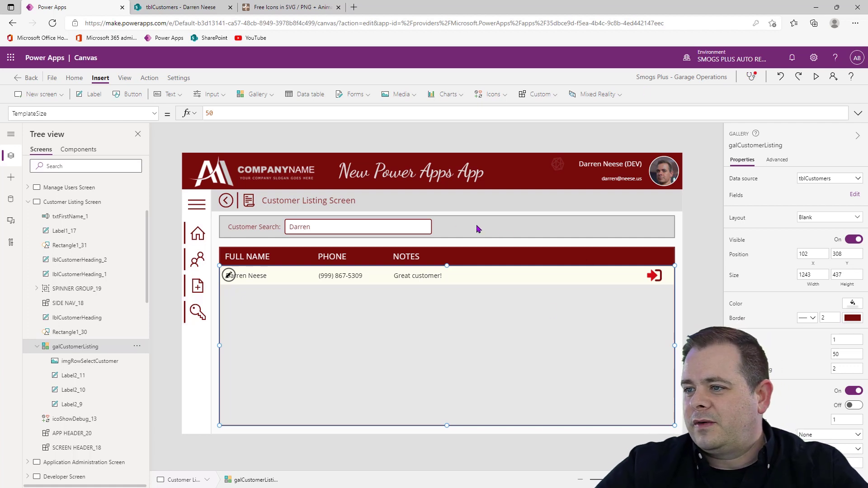
Rename the customer search text input as txtCustomerSearch
{"action": "left_click", "coordinate": [360, 230]}
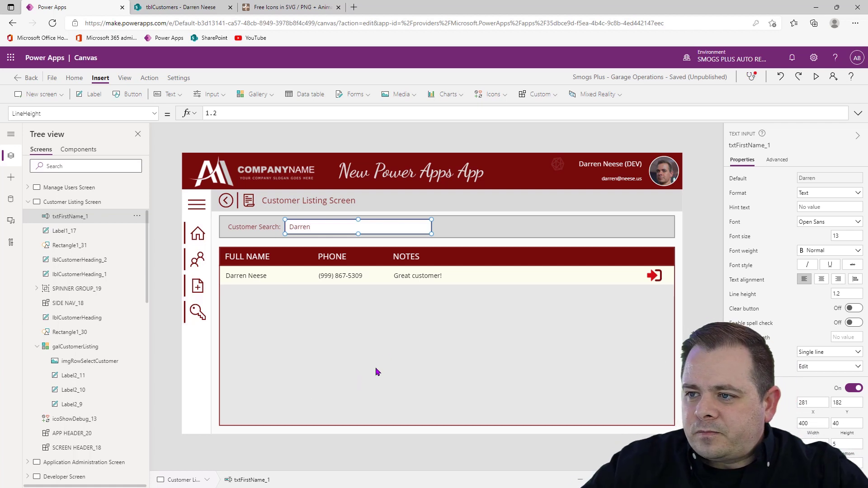
{"action": "left_click", "coordinate": [764, 146]}
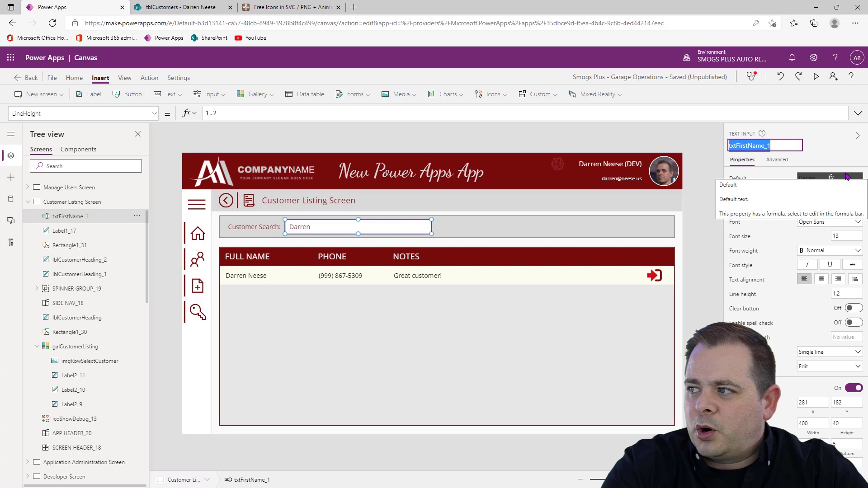
{"action": "type", "text": "txtC"}
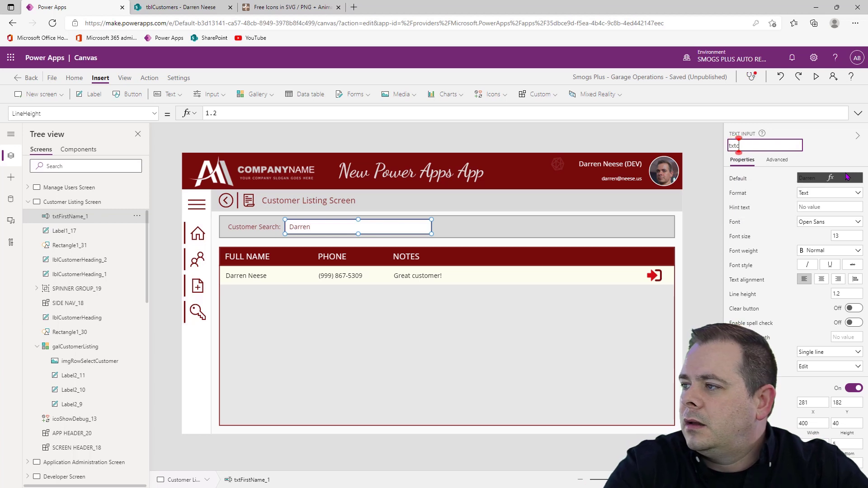
{"action": "type", "text": "ustomerSearch"}
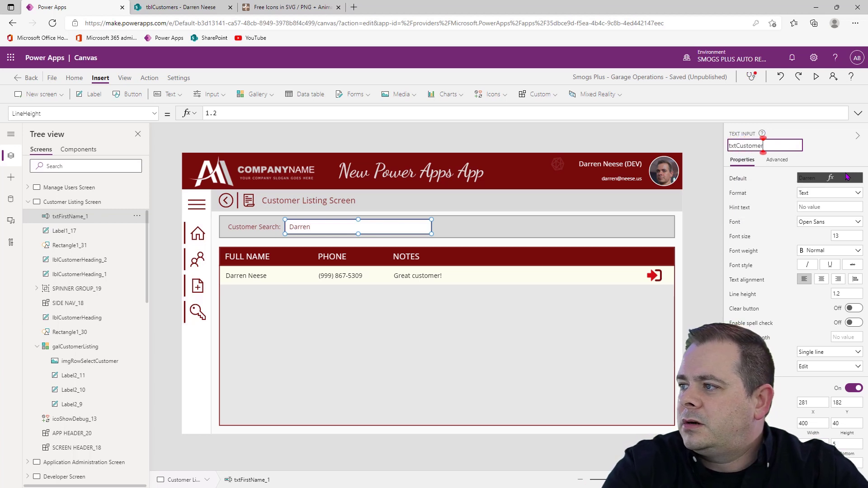
{"action": "key", "text": "Return"}
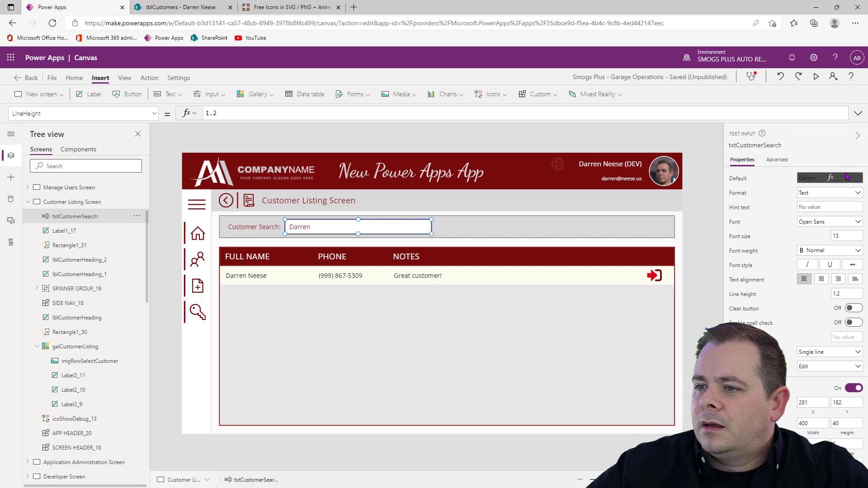
Clear the formula from the Default property of txtCustomerSearch
{"action": "left_click", "coordinate": [746, 181]}
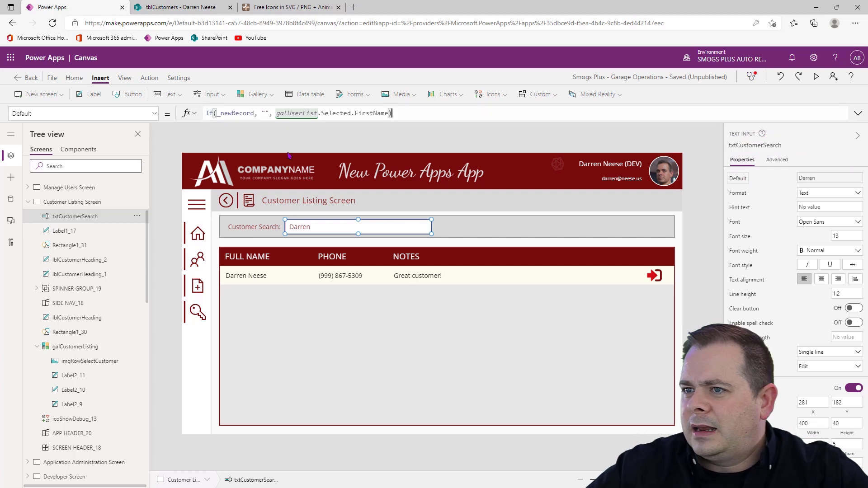
{"action": "left_click", "coordinate": [398, 111]}
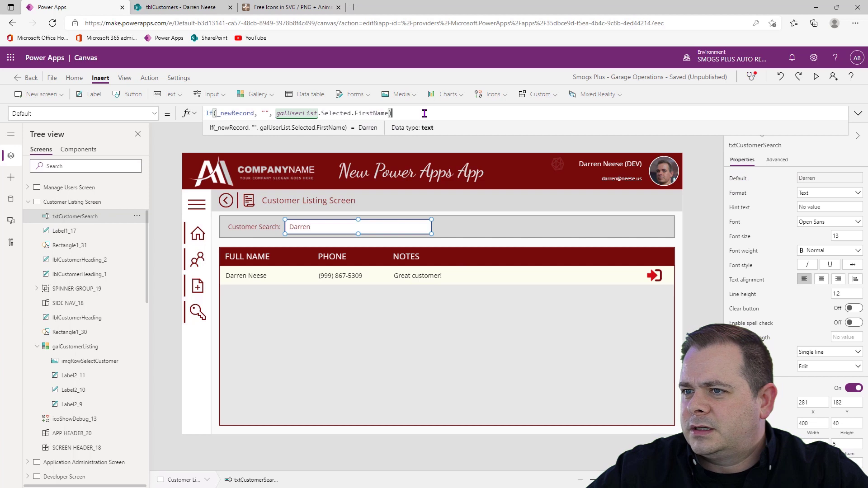
{"action": "left_click_drag", "start_coordinate": [424, 113], "coordinate": [165, 116]}
{"action": "key", "text": "Delete"}
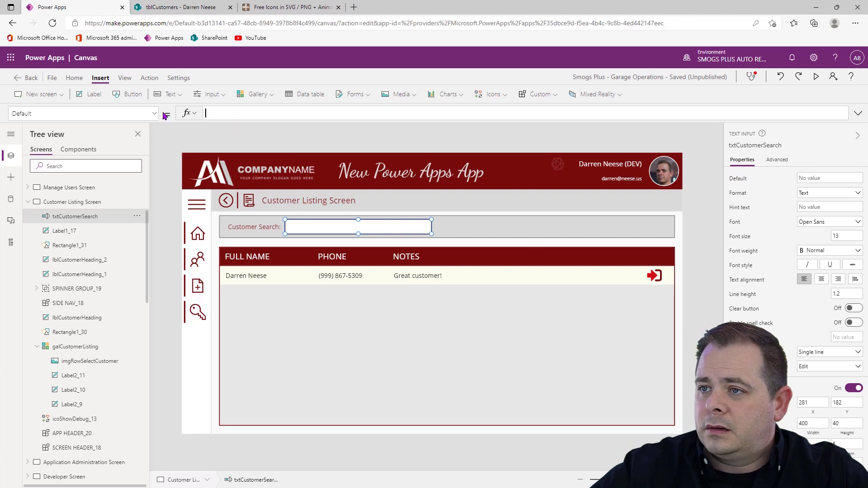
Set the hint text of txtCustomerSearch to "Customer Name or Phone Number"
{"action": "left_click", "coordinate": [830, 207]}
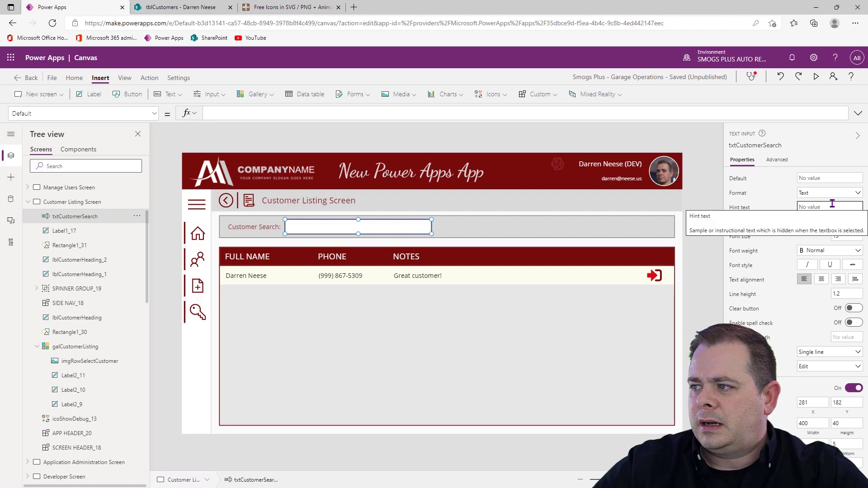
{"action": "type", "text": "Customer"}
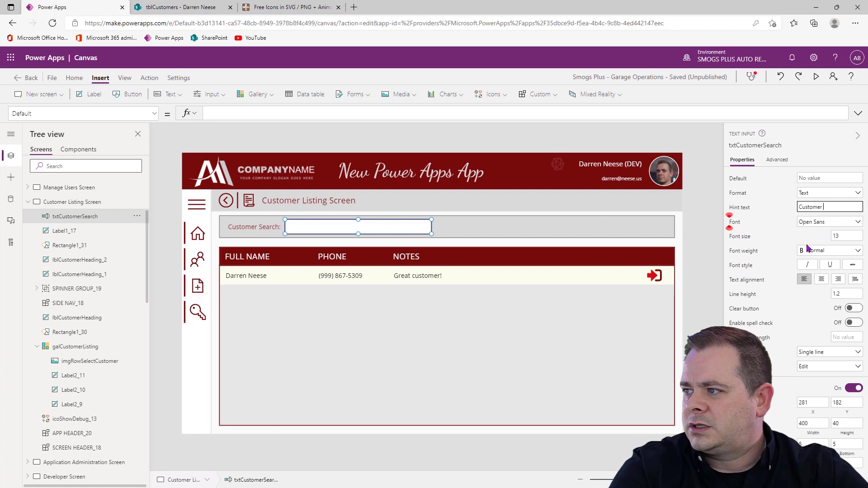
{"action": "type", "text": " Name or Phone n"}
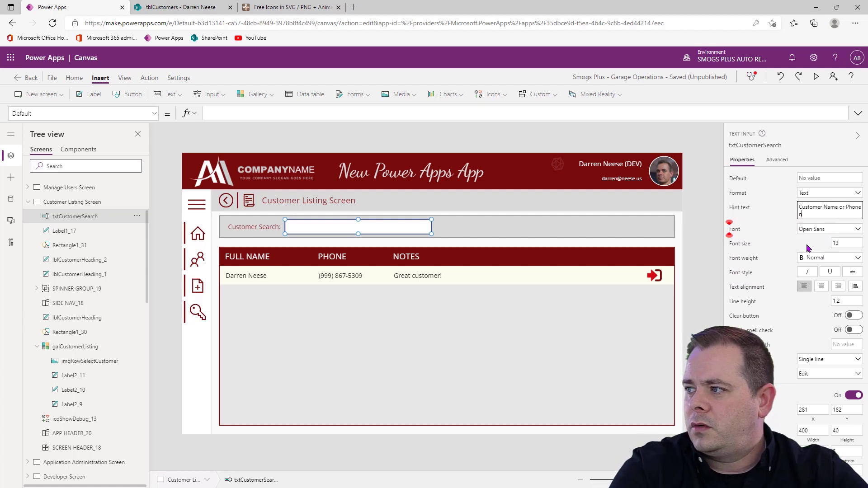
{"action": "key", "text": "BackSpace"}
{"action": "type", "text": "Number"}
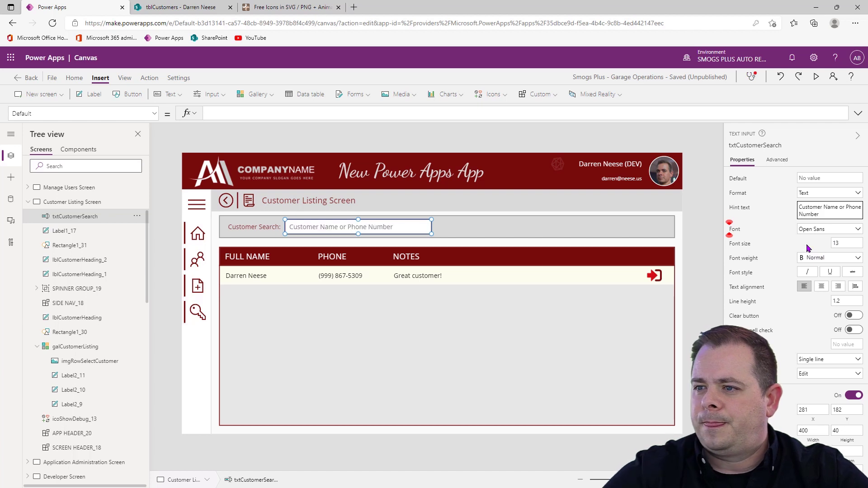
{"action": "left_click", "coordinate": [703, 254]}
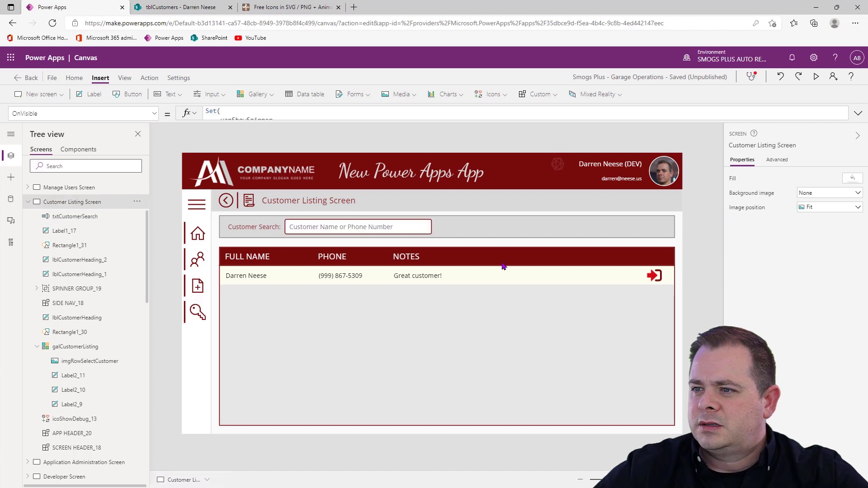
Insert a Cancel (badge) icon and place it over the end of the customer search input at X 617, Y 182
{"action": "left_click", "coordinate": [421, 233]}
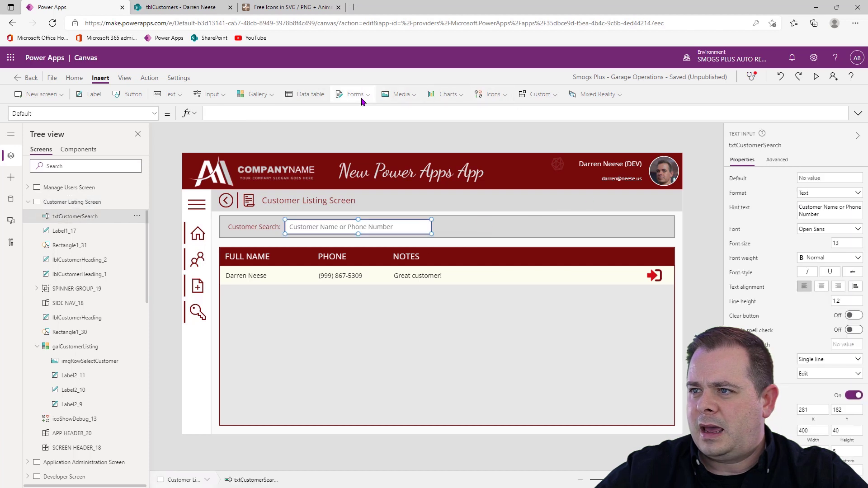
{"action": "left_click", "coordinate": [486, 95]}
{"action": "left_click", "coordinate": [502, 144]}
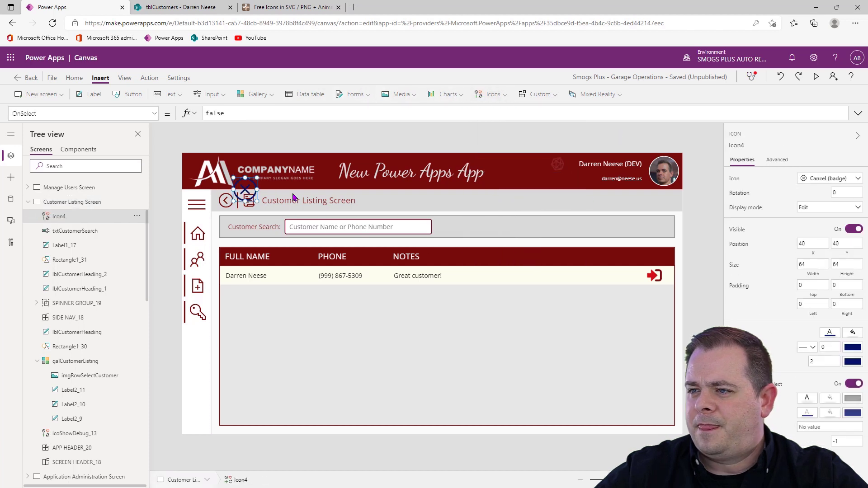
{"action": "left_click_drag", "start_coordinate": [244, 187], "coordinate": [420, 225]}
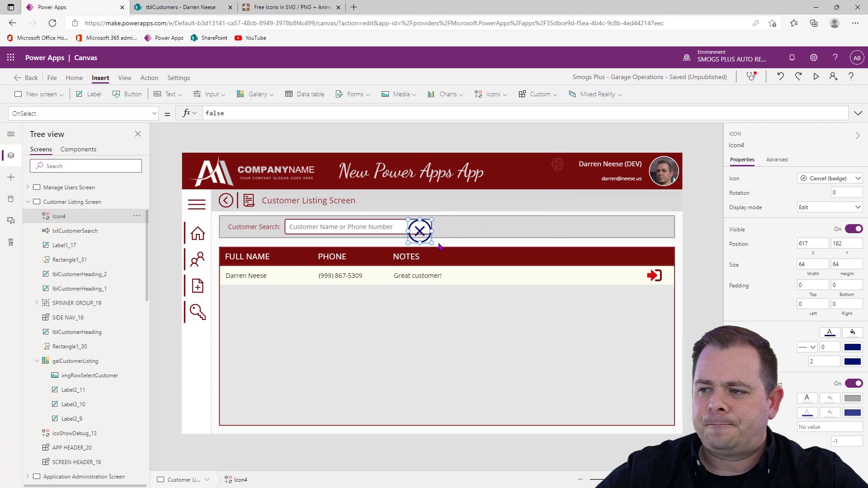
Set the cancel icon's width and height to 40 and move it flush with the search input's right edge at X 641
{"action": "left_click", "coordinate": [398, 231]}
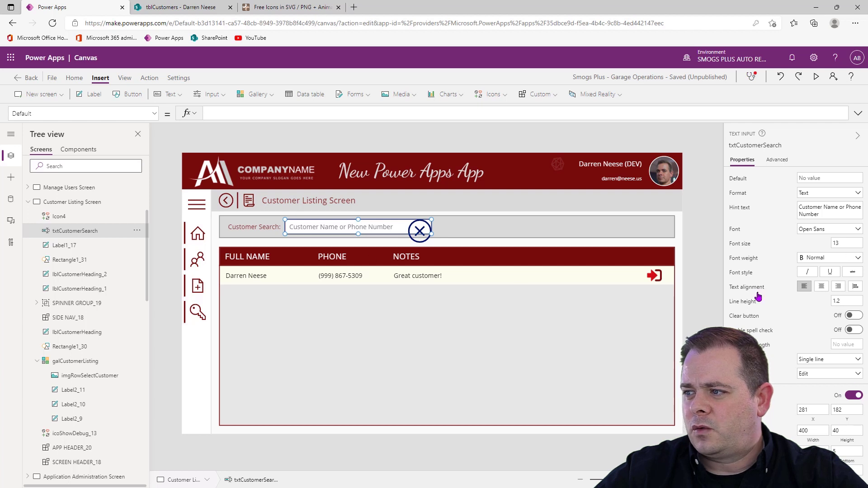
{"action": "left_click", "coordinate": [706, 296]}
{"action": "left_click", "coordinate": [424, 237]}
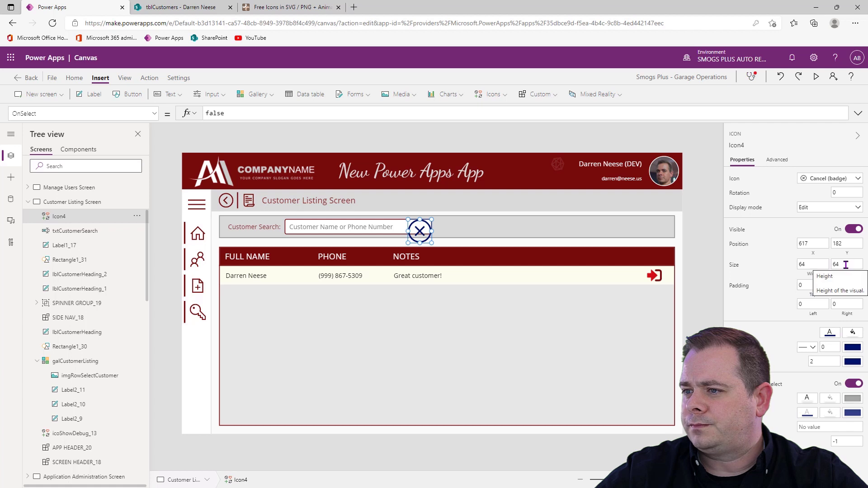
{"action": "double_click", "coordinate": [813, 264]}
{"action": "type", "text": "40"}
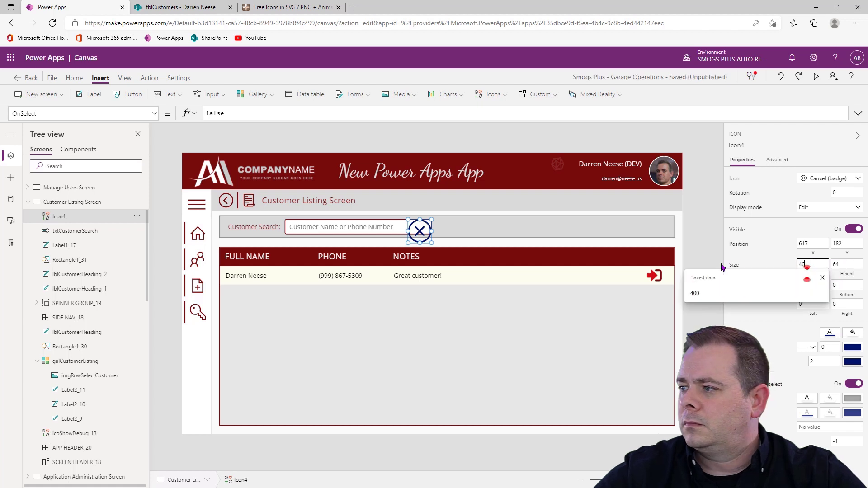
{"action": "key", "text": "Tab"}
{"action": "type", "text": "640"}
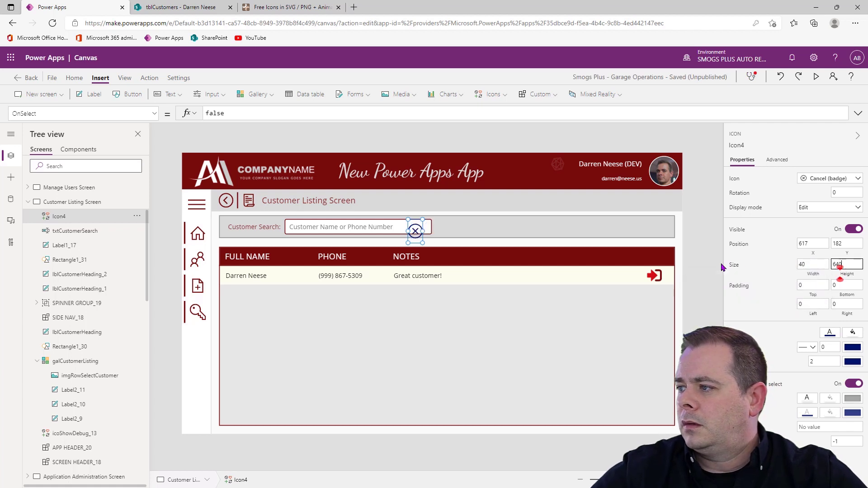
{"action": "key", "text": "ctrl+a"}
{"action": "type", "text": "40"}
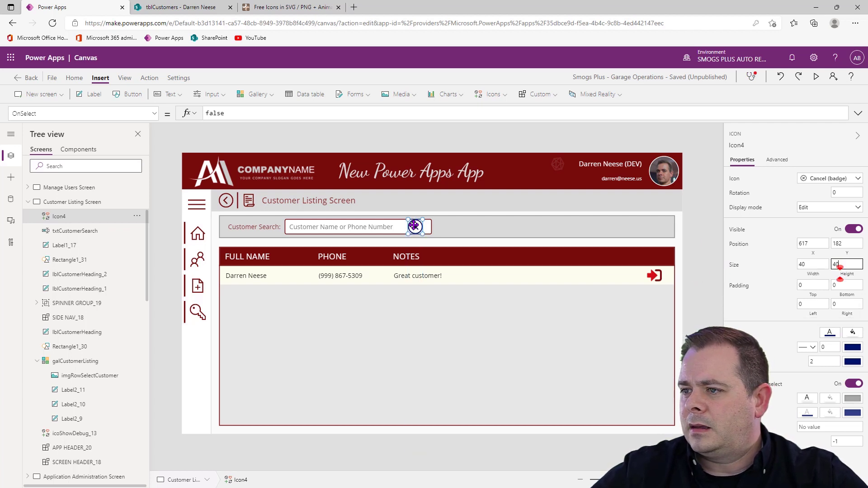
{"action": "left_click_drag", "start_coordinate": [414, 225], "coordinate": [422, 226]}
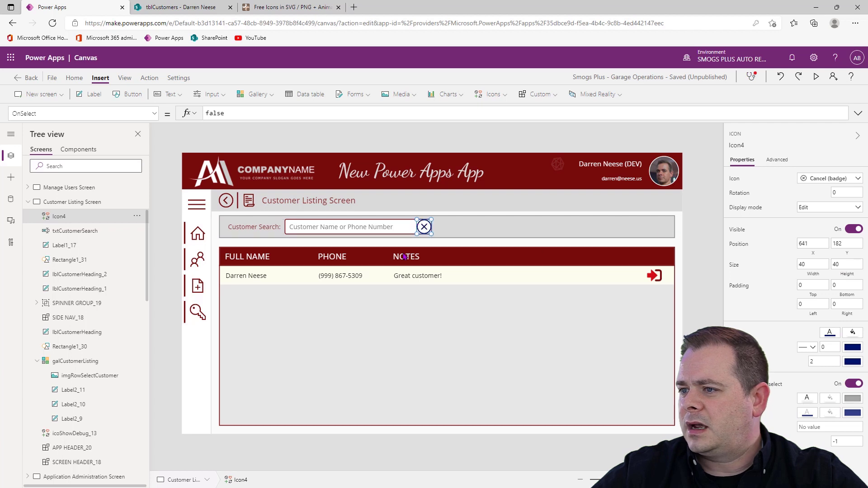
Set the cancel icon's top, bottom, left and right padding to 8
{"action": "left_click", "coordinate": [803, 286]}
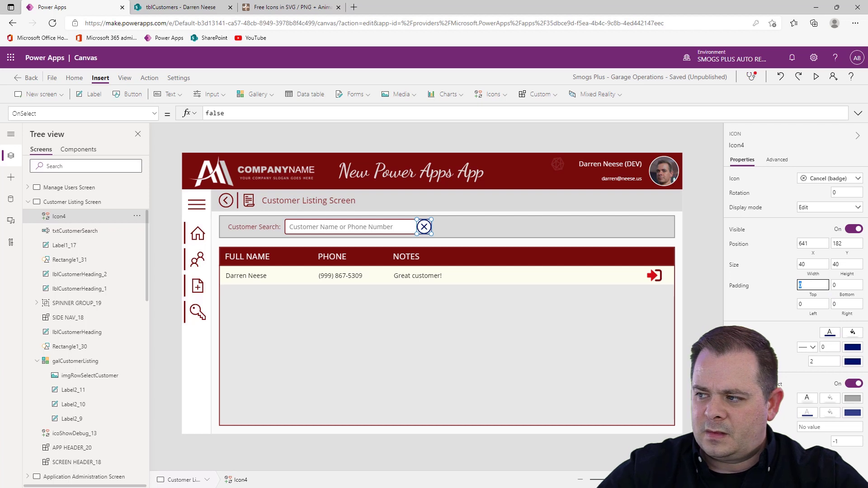
{"action": "type", "text": "8"}
{"action": "key", "text": "Tab"}
{"action": "type", "text": "8"}
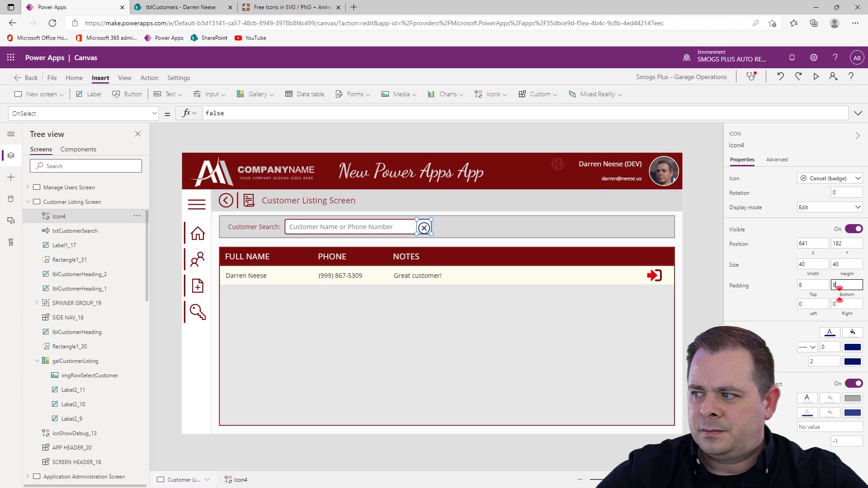
{"action": "left_click", "coordinate": [809, 304]}
{"action": "type", "text": "8"}
{"action": "left_click", "coordinate": [841, 304]}
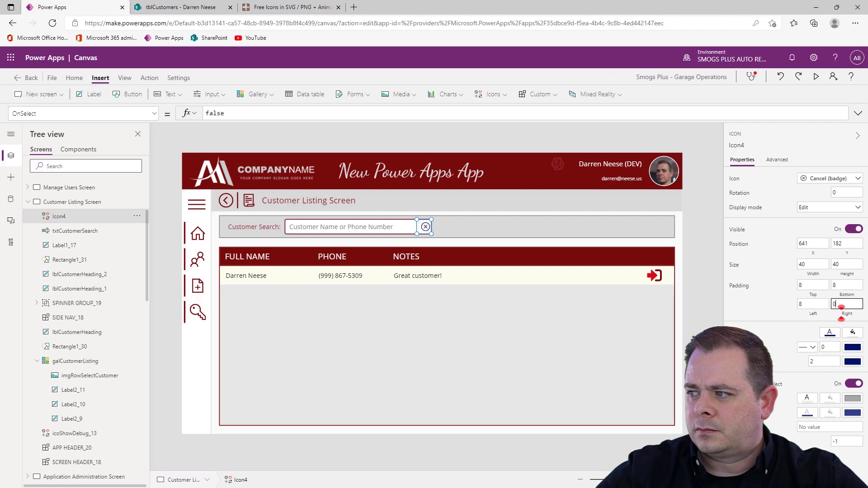
{"action": "key", "text": "BackSpace"}
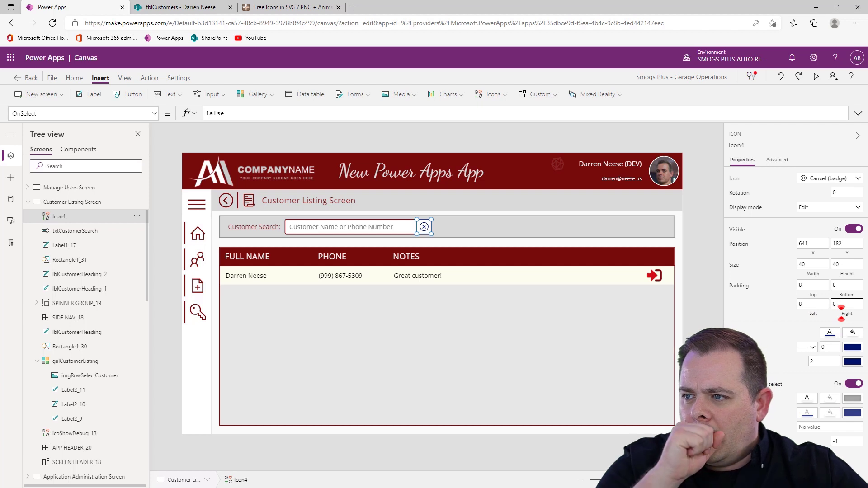
{"action": "left_click", "coordinate": [690, 286]}
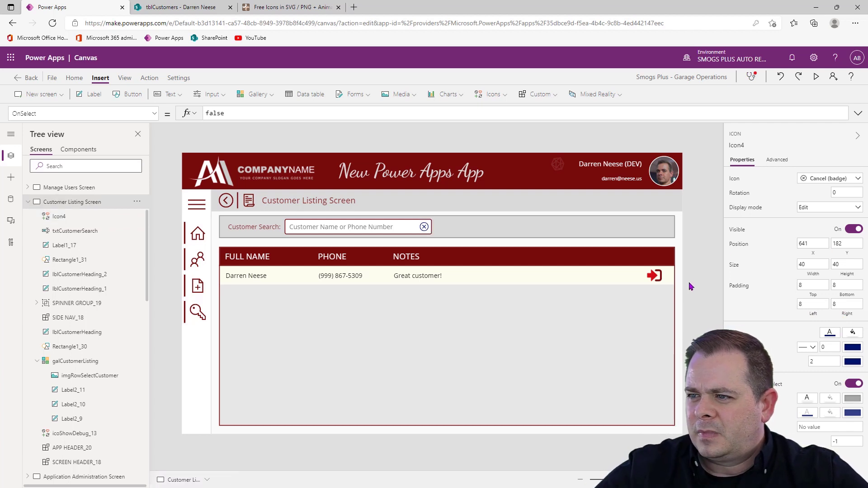
Change the cancel icon's color to a gray from the theme colors
{"action": "left_click", "coordinate": [424, 227]}
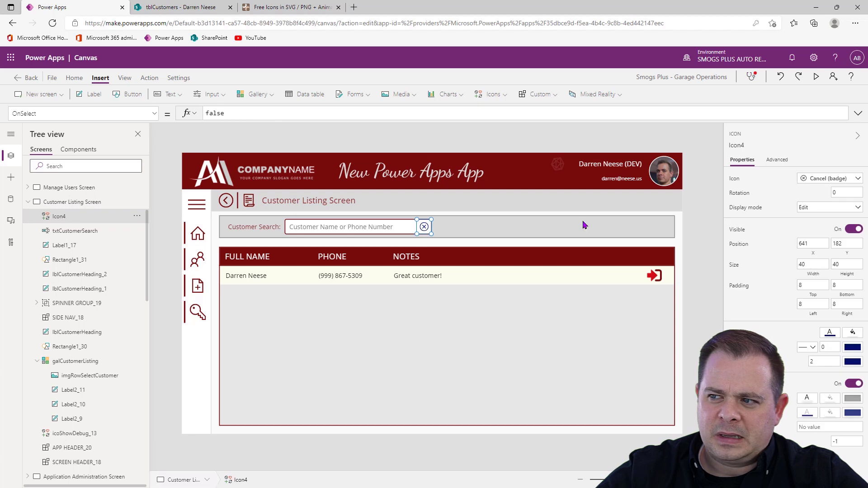
{"action": "left_click", "coordinate": [829, 334]}
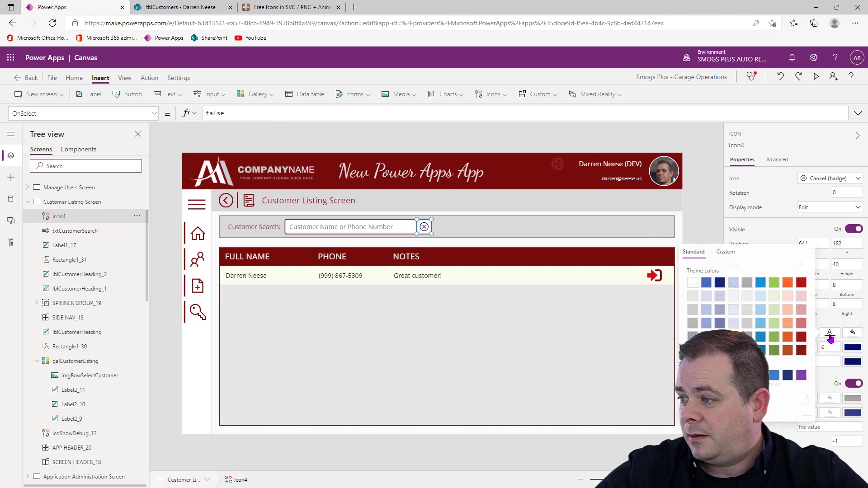
{"action": "left_click", "coordinate": [747, 324]}
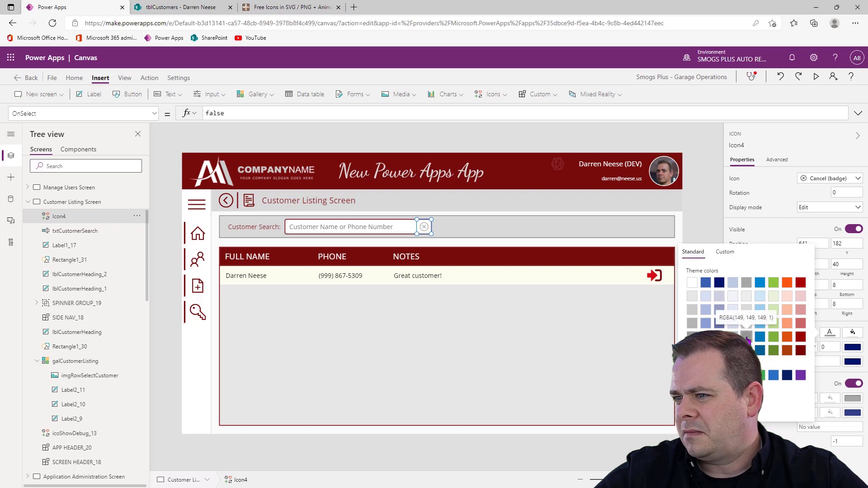
{"action": "left_click", "coordinate": [700, 198]}
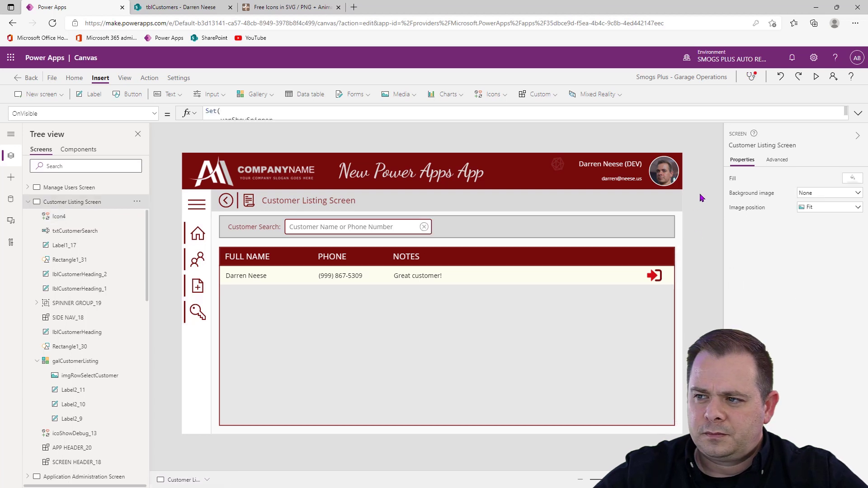
Rename the cancel icon as icoCustomerSearchCancel
{"action": "left_click", "coordinate": [427, 230]}
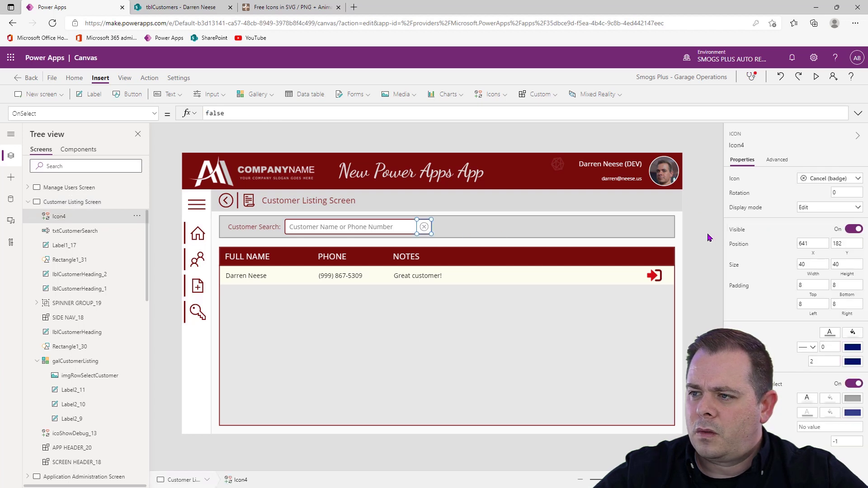
{"action": "left_click", "coordinate": [738, 145]}
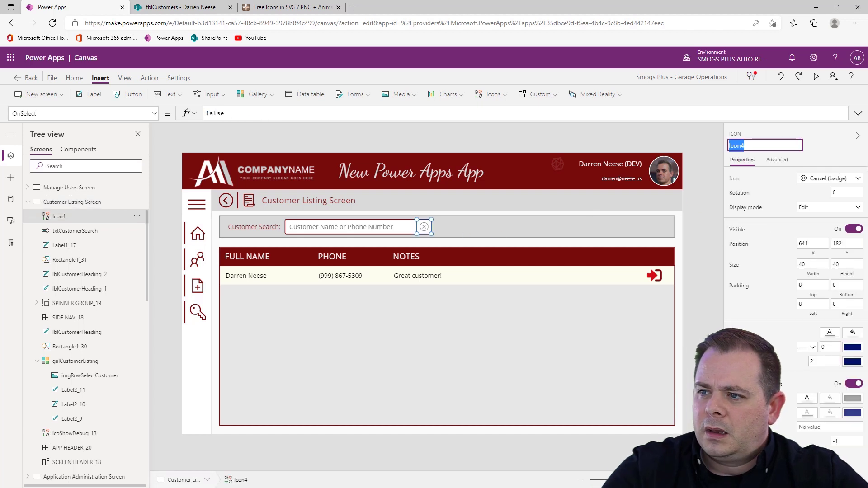
{"action": "type", "text": "ico"}
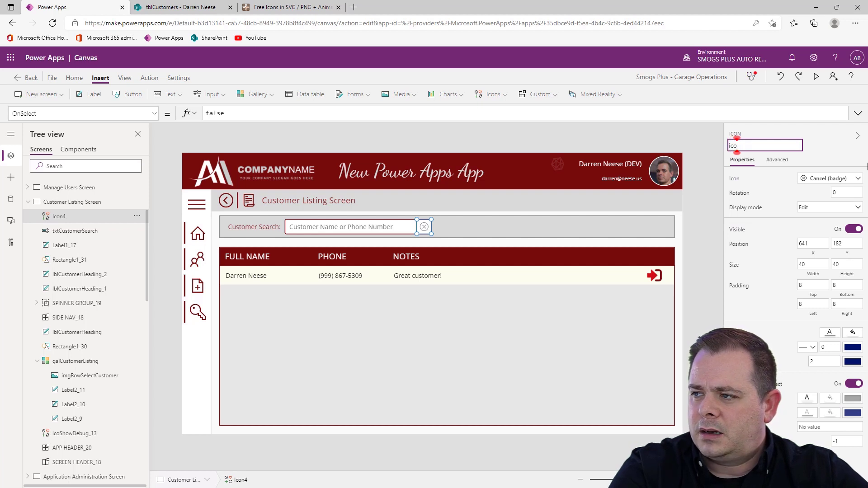
{"action": "type", "text": "Cust"}
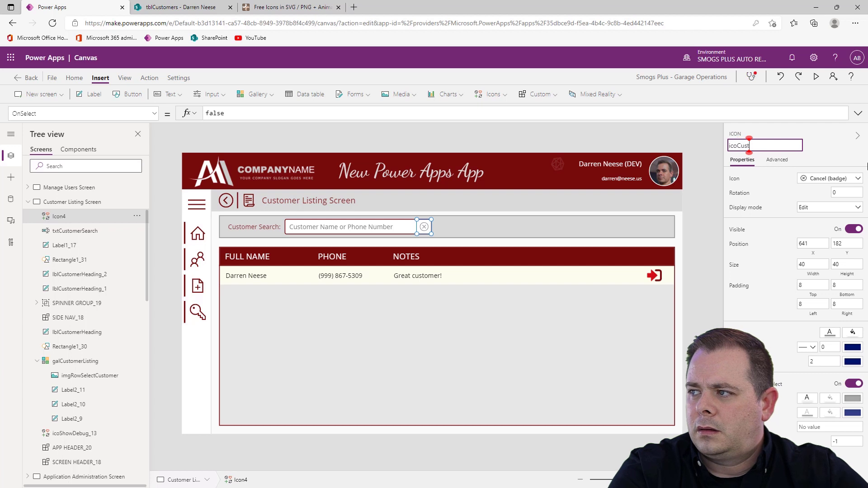
{"action": "type", "text": "omerSearch"}
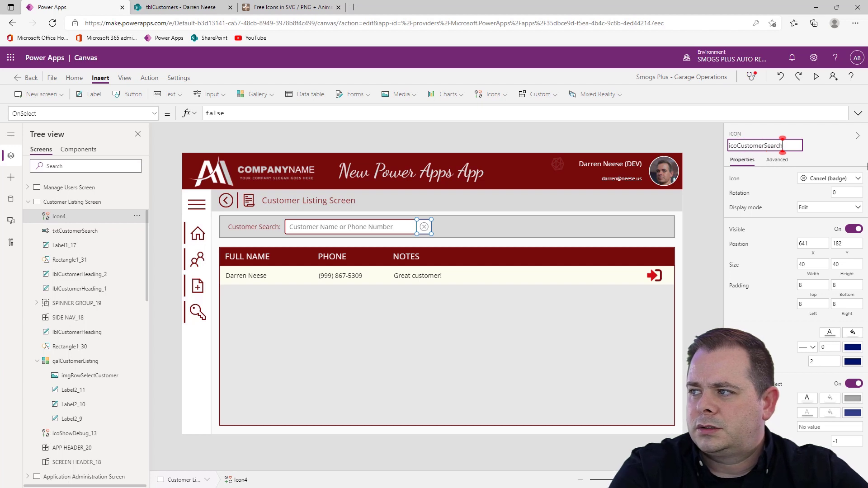
{"action": "type", "text": "Cancel"}
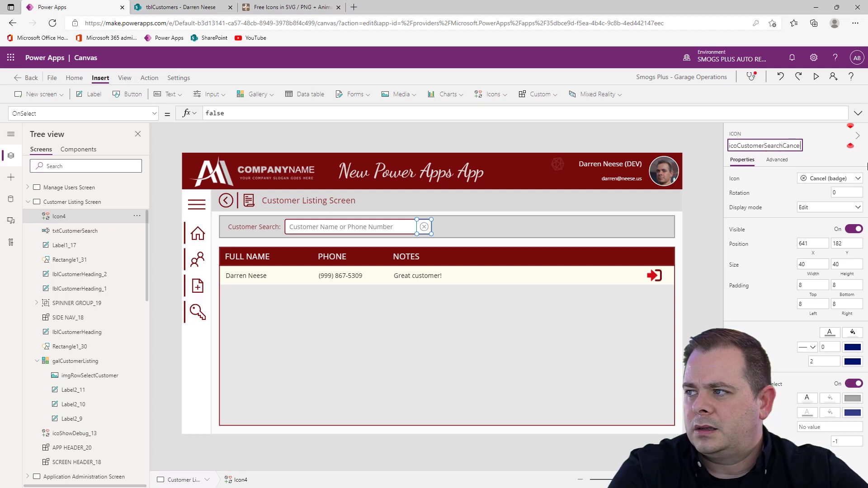
{"action": "key", "text": "Return"}
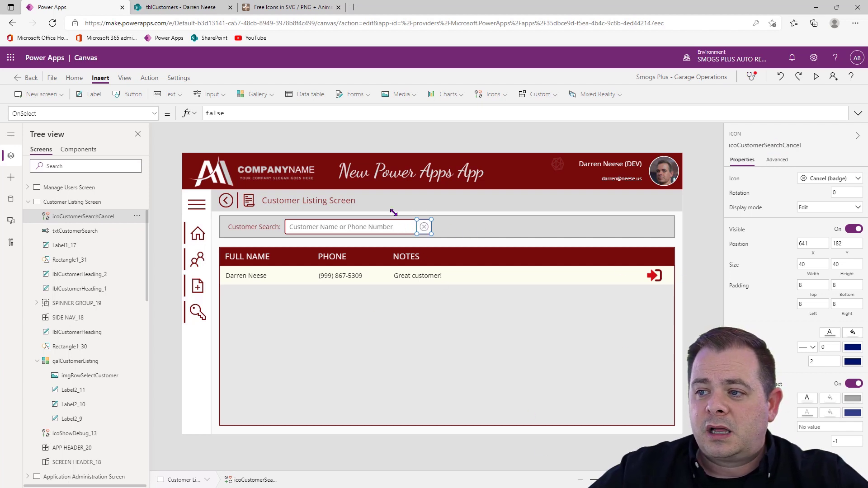
Replace the OnSelect formula of icoCustomerSearchCancel with Reset(txtCustomerSearch);
{"action": "left_click", "coordinate": [368, 228]}
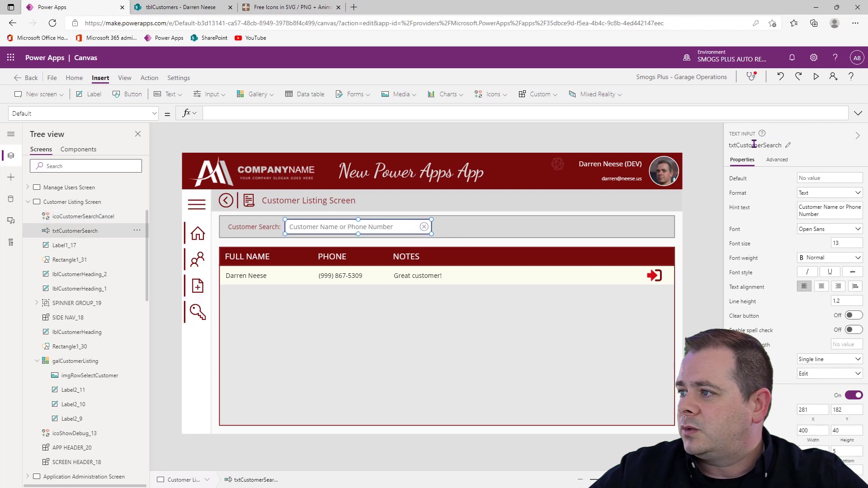
{"action": "left_click", "coordinate": [753, 145]}
{"action": "left_click", "coordinate": [659, 277]}
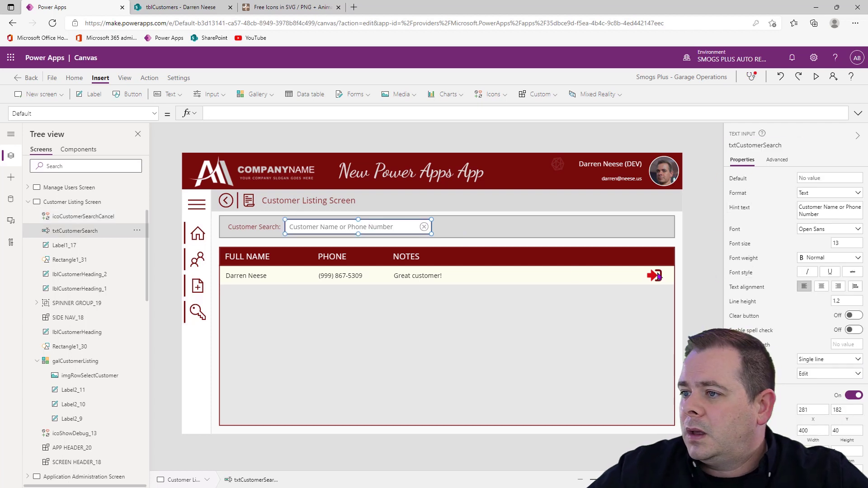
{"action": "left_click", "coordinate": [692, 208]}
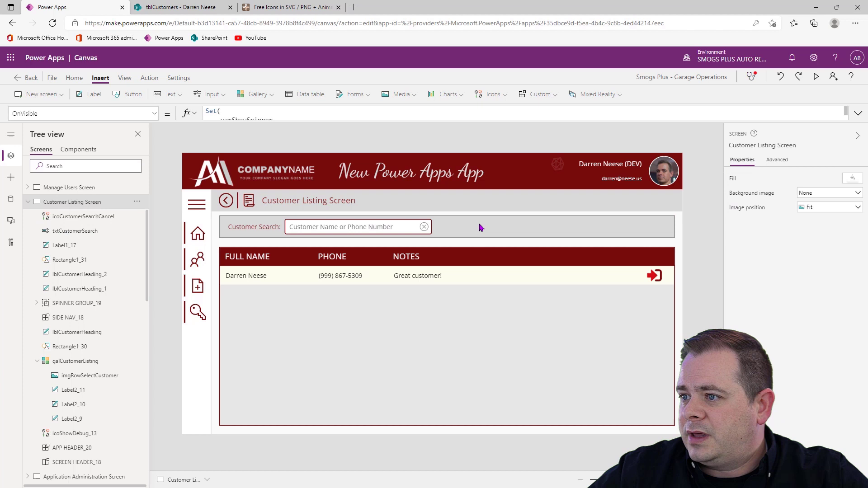
{"action": "left_click", "coordinate": [425, 227]}
{"action": "left_click", "coordinate": [149, 78]}
{"action": "left_click", "coordinate": [187, 94]}
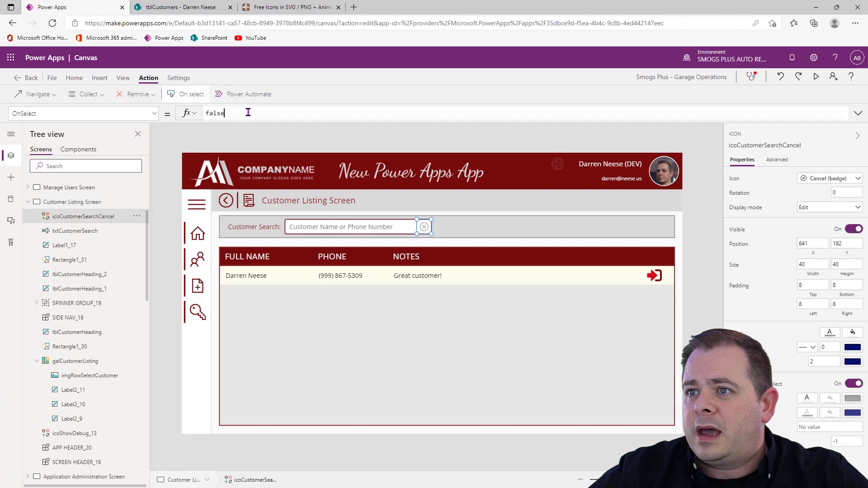
{"action": "left_click_drag", "start_coordinate": [248, 113], "coordinate": [149, 119]}
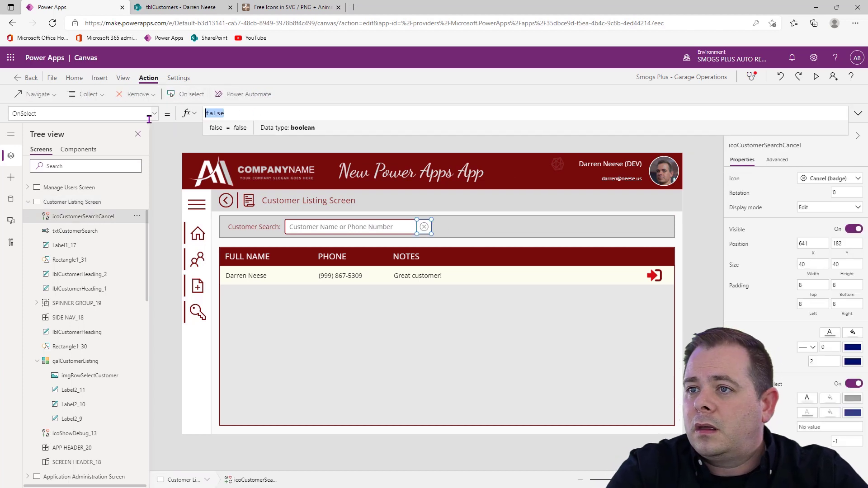
{"action": "type", "text": "Reset"}
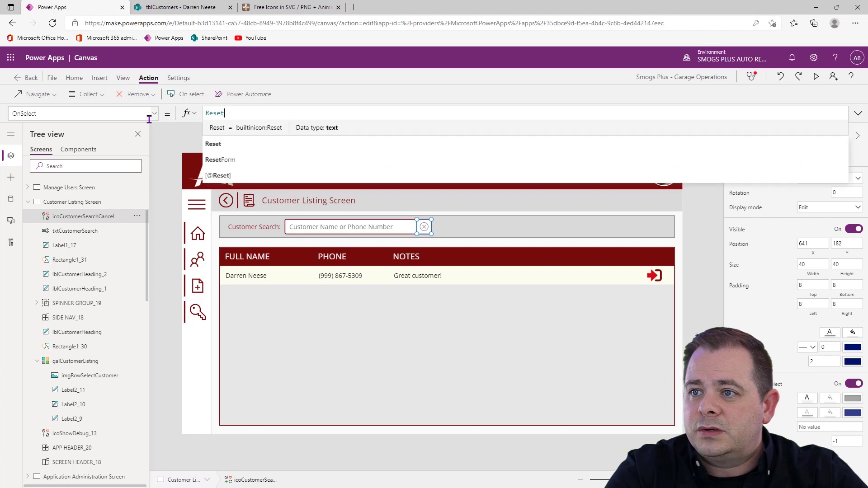
{"action": "type", "text": "(txtCustomerSearch);"}
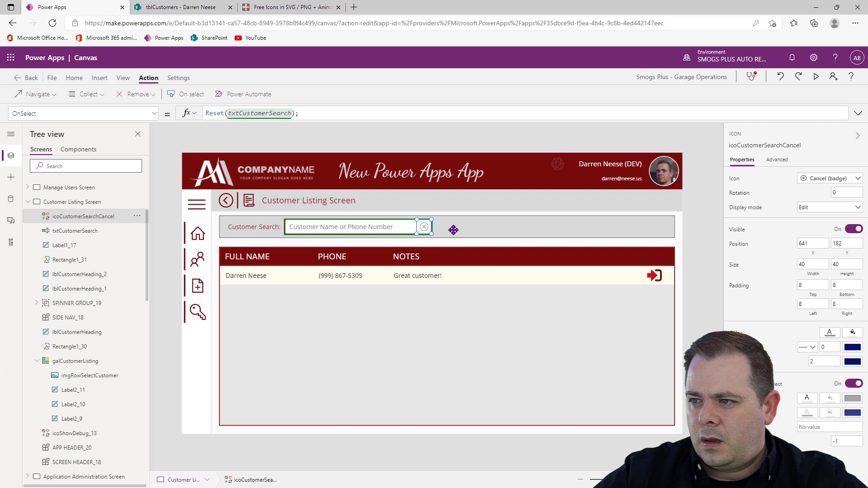
Set the Icon property of icoCustomerSearchCancel to If(Len(txtCustomerSearch.Text) = 0, Icon.Search, Icon.CancelBadge)
{"action": "left_click", "coordinate": [738, 181]}
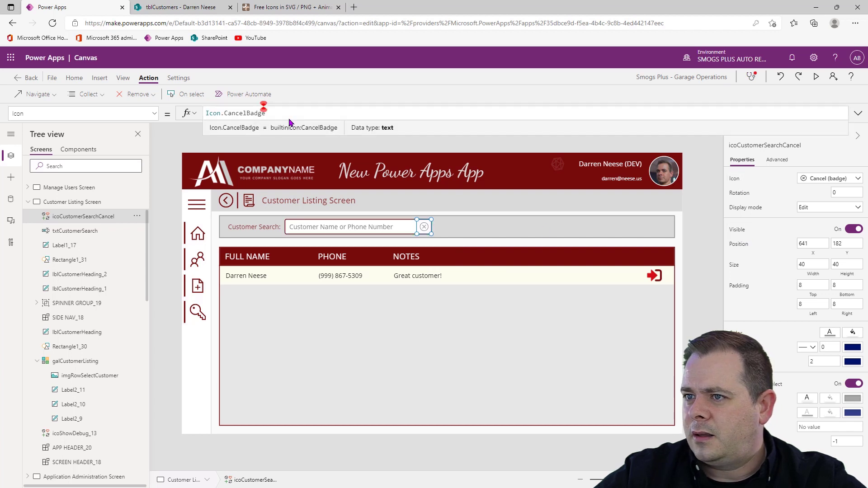
{"action": "left_click", "coordinate": [360, 231]}
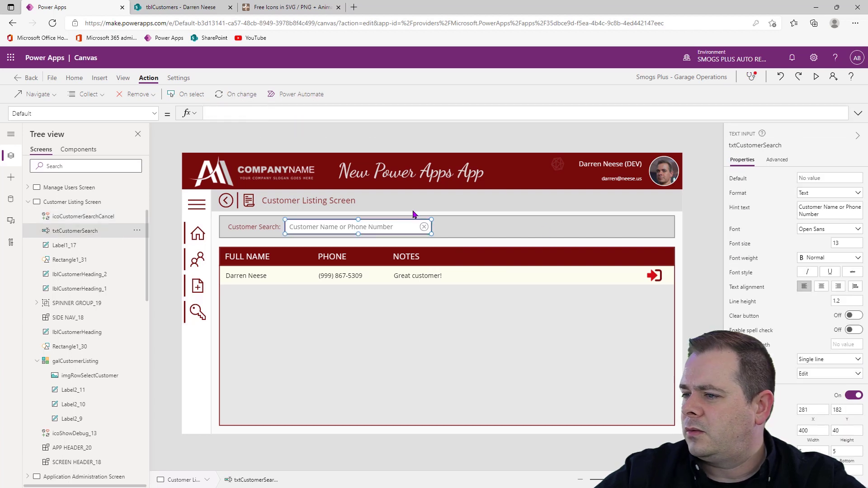
{"action": "left_click", "coordinate": [642, 223]}
{"action": "left_click", "coordinate": [424, 227]}
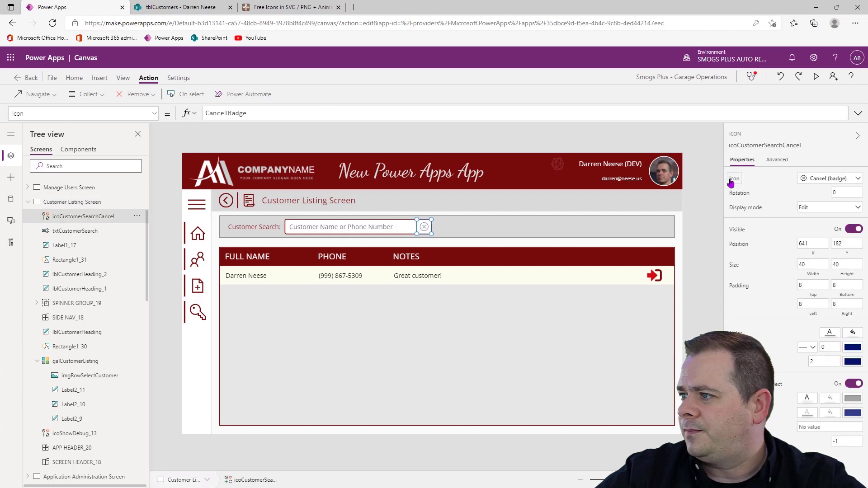
{"action": "left_click", "coordinate": [404, 114]}
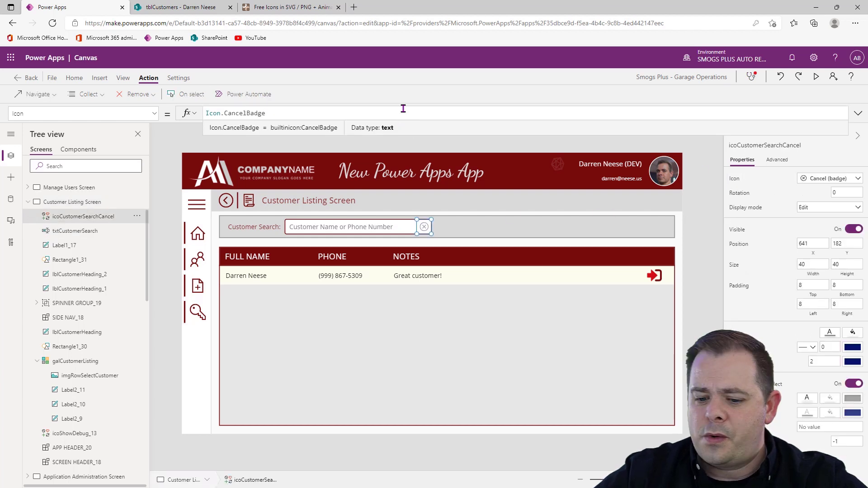
{"action": "key", "text": "Home"}
{"action": "type", "text": "If("}
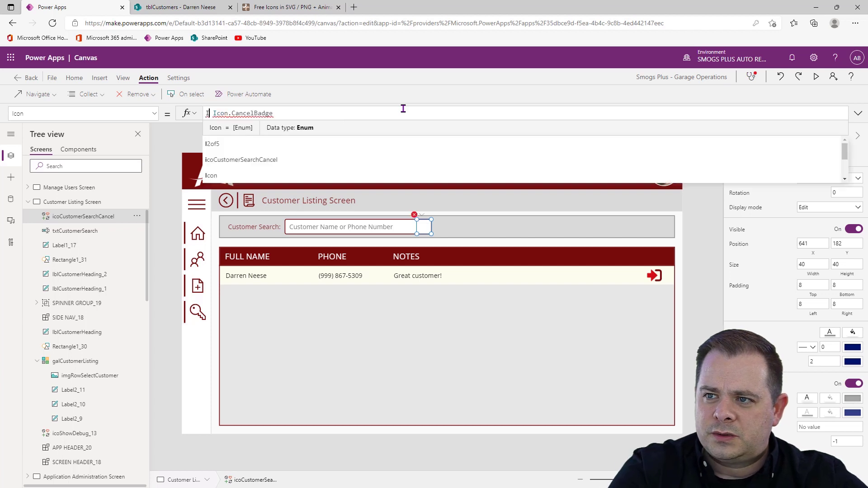
{"action": "type", "text": "Len(txtCustomerSearch"}
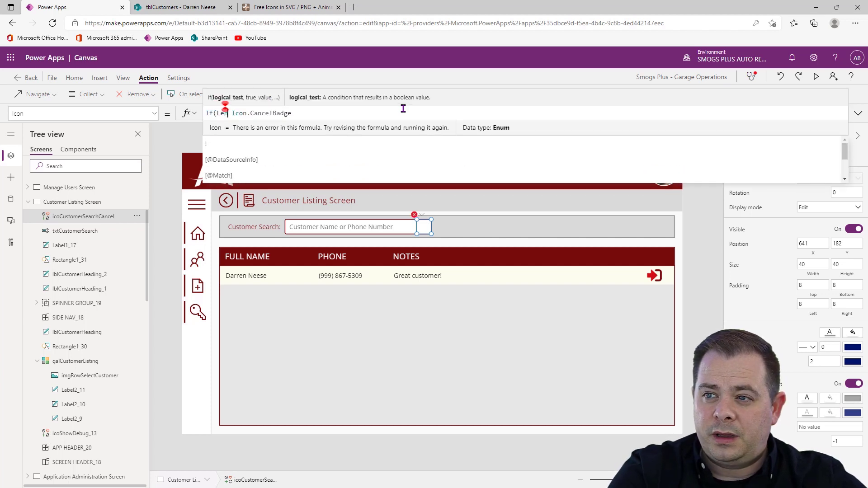
{"action": "type", "text": ".Text"}
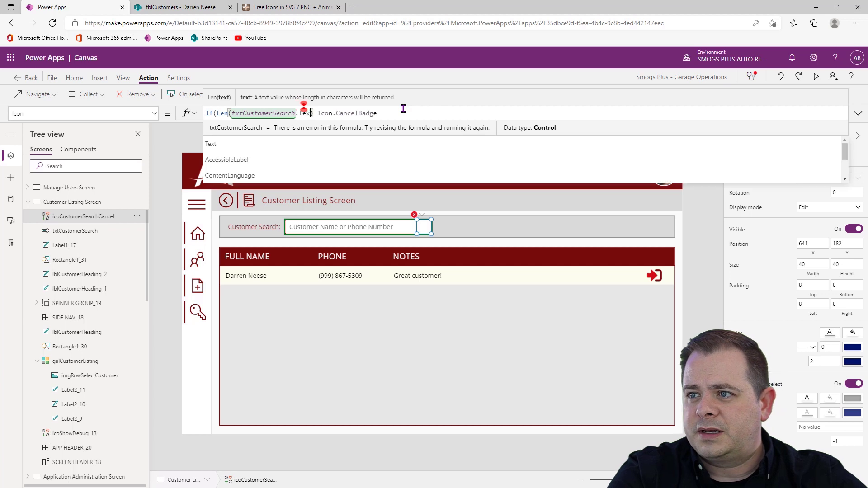
{"action": "type", "text": ") = "}
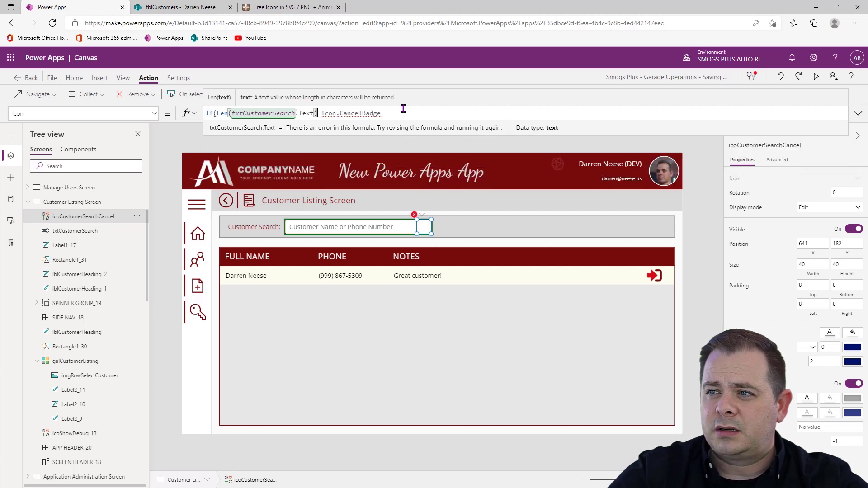
{"action": "type", "text": "0 "}
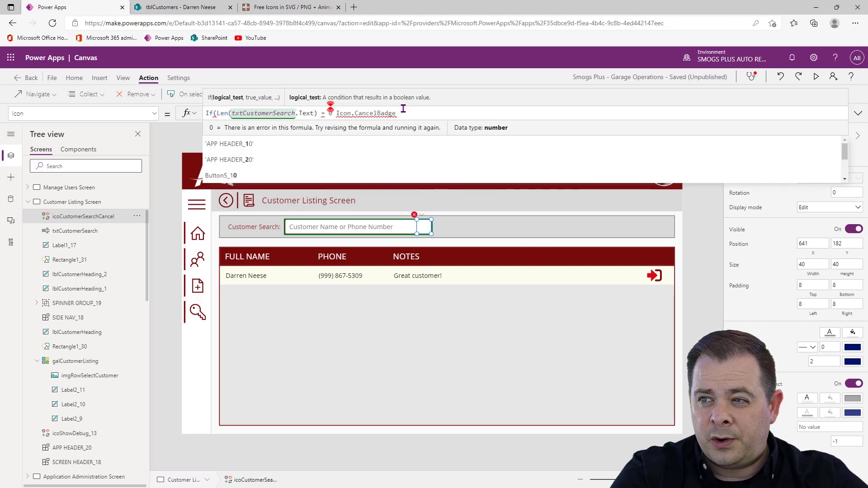
{"action": "type", "text": ", Icon.S"}
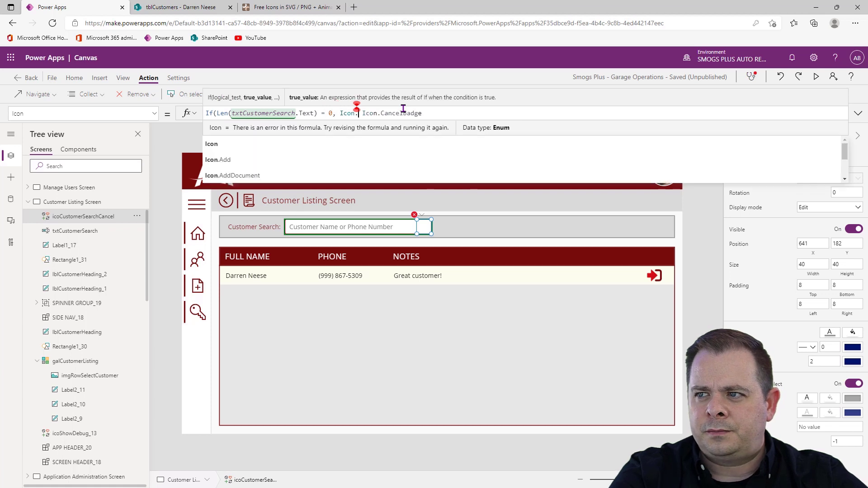
{"action": "type", "text": "earch,"}
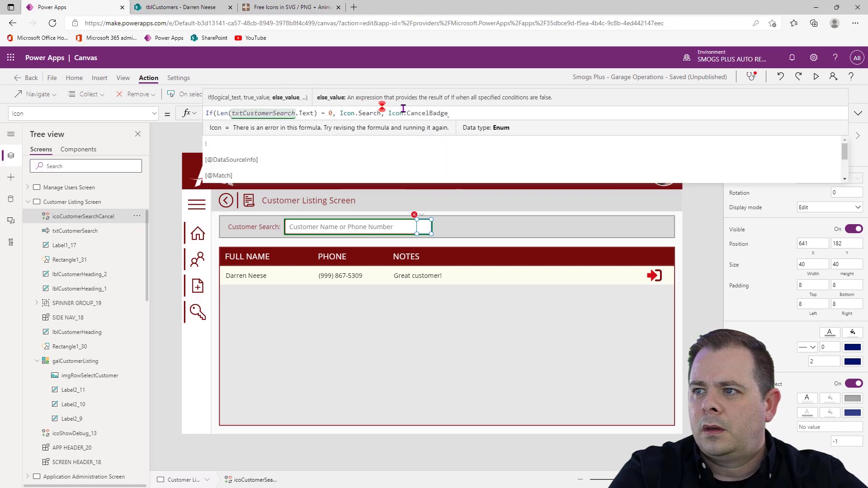
{"action": "left_click", "coordinate": [512, 112]}
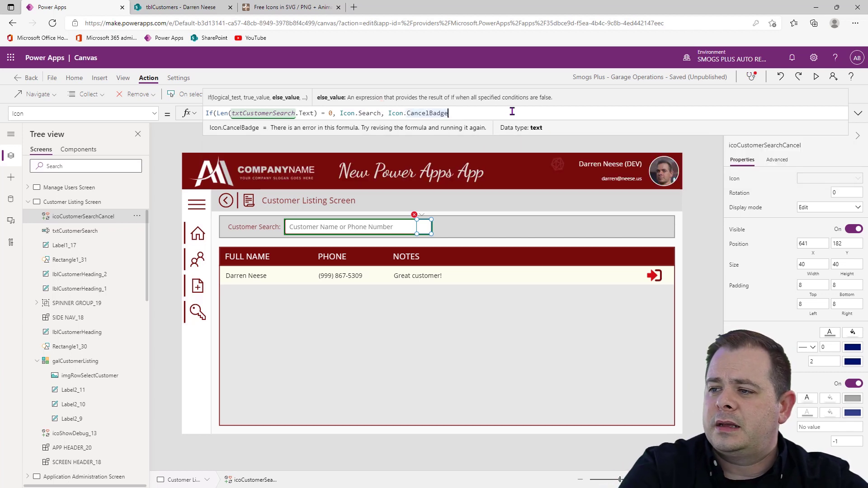
{"action": "type", "text": ")"}
{"action": "left_click", "coordinate": [700, 258]}
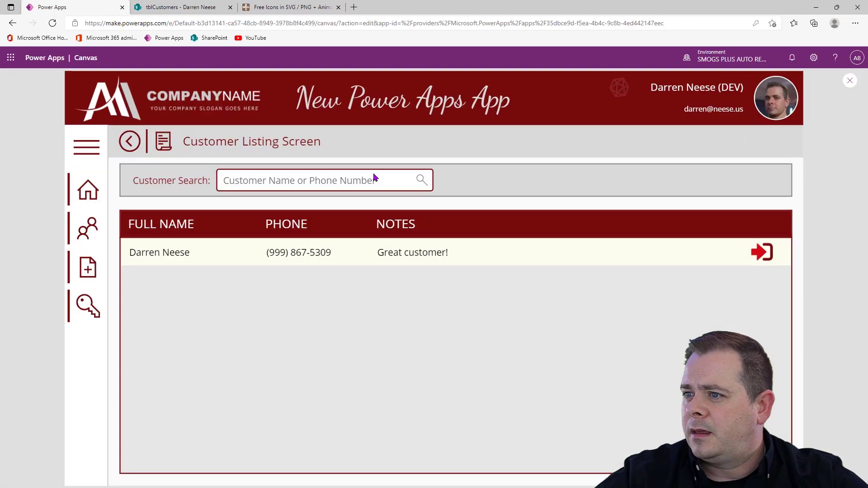
Test the customer search box in preview by entering asdf and clearing it with its icon, and save the app
{"action": "left_click", "coordinate": [816, 77]}
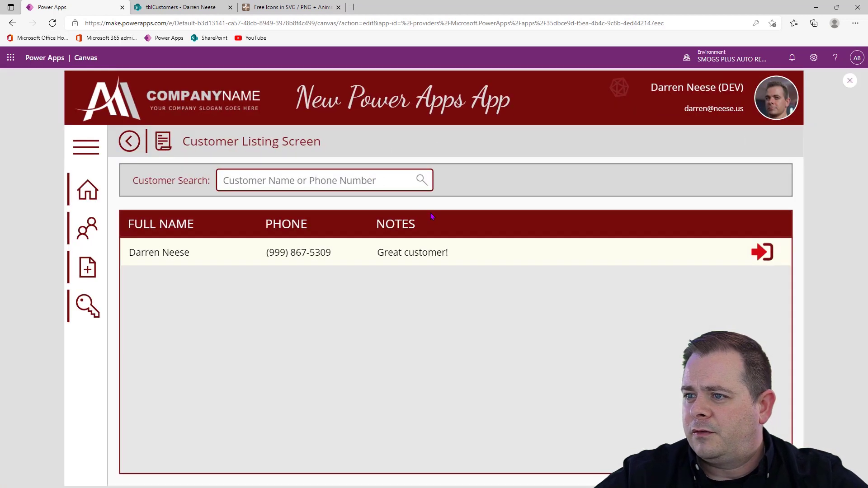
{"action": "left_click", "coordinate": [343, 180]}
{"action": "type", "text": "asdf"}
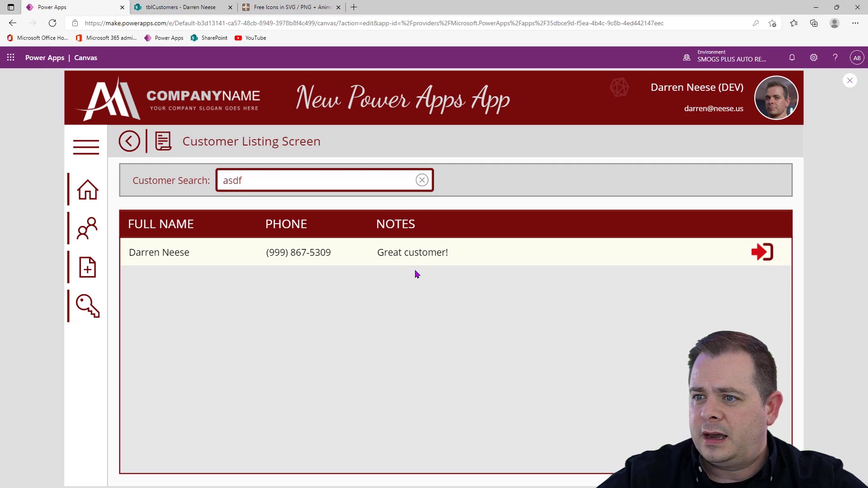
{"action": "left_click", "coordinate": [421, 180]}
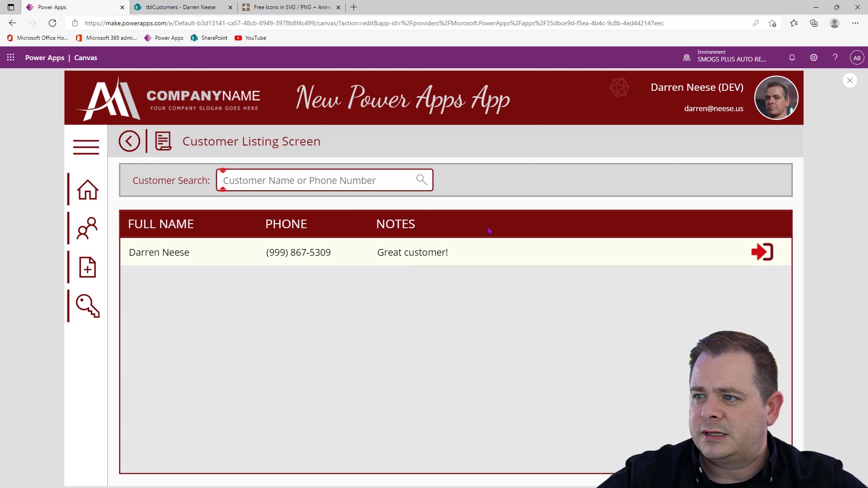
{"action": "left_click", "coordinate": [850, 80]}
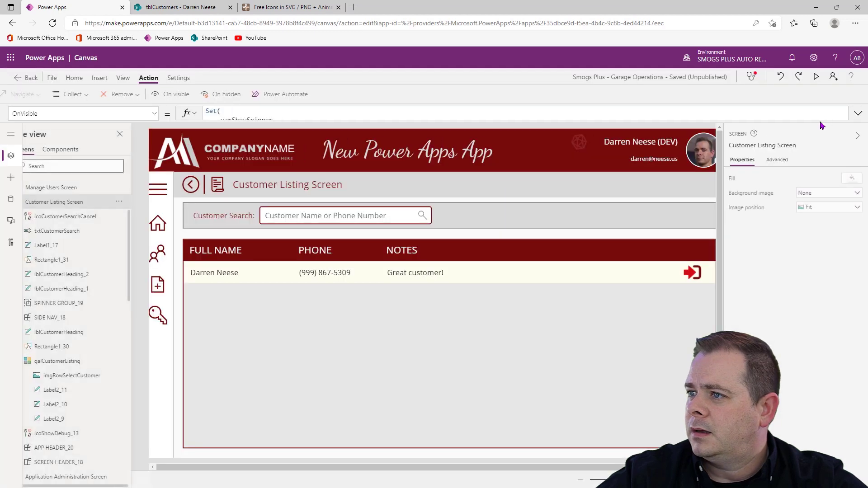
{"action": "key", "text": "ctrl+s"}
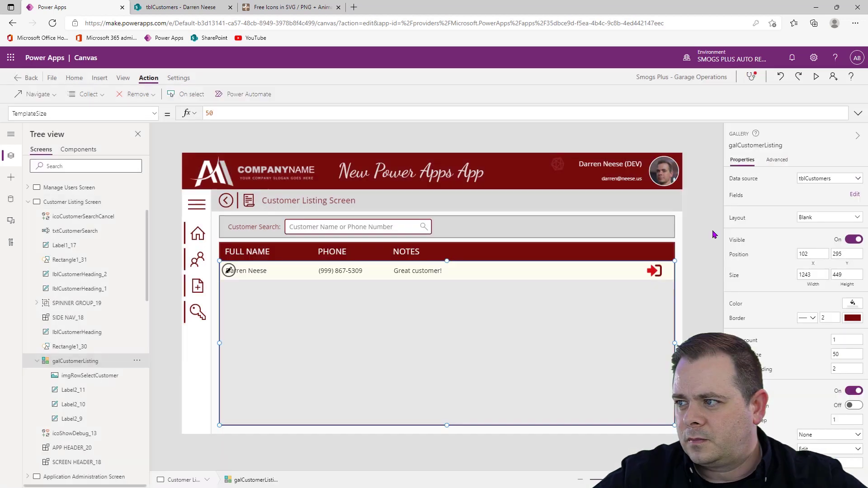
{"action": "left_click", "coordinate": [706, 239]}
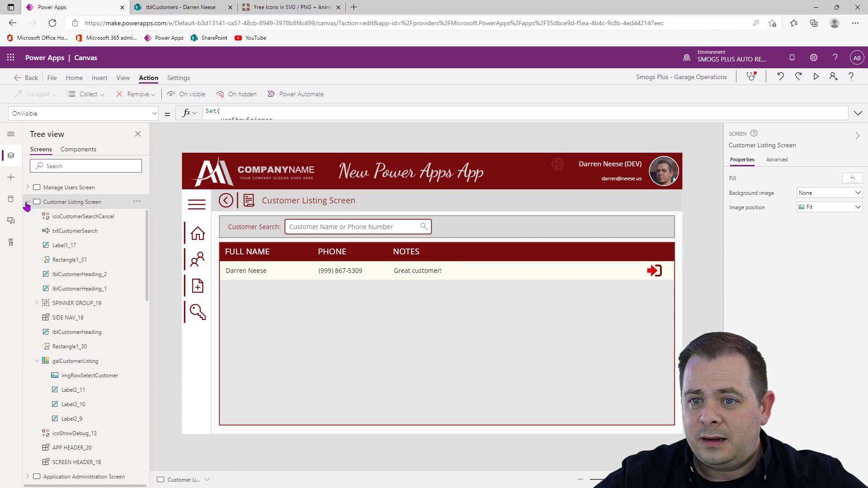
Insert a rectangle and place it at X 80, Y 160, against the side navigation and screen header
{"action": "left_click", "coordinate": [11, 178]}
{"action": "left_click", "coordinate": [54, 259]}
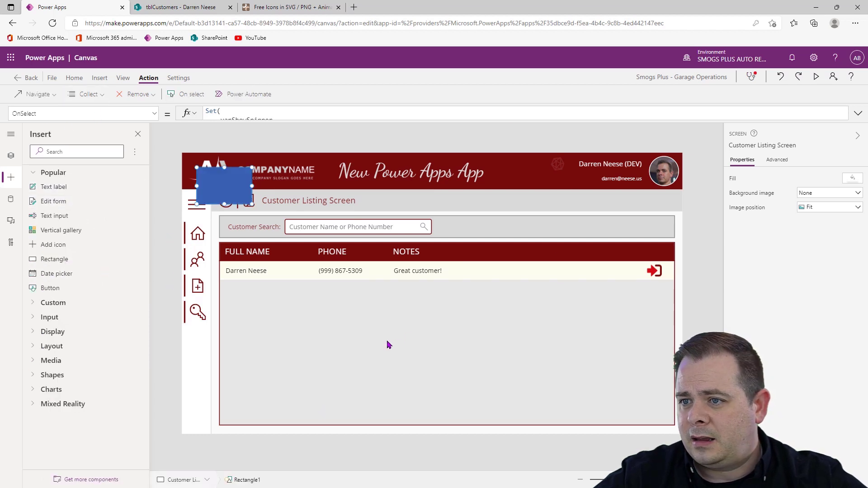
{"action": "left_click_drag", "start_coordinate": [239, 217], "coordinate": [232, 228]}
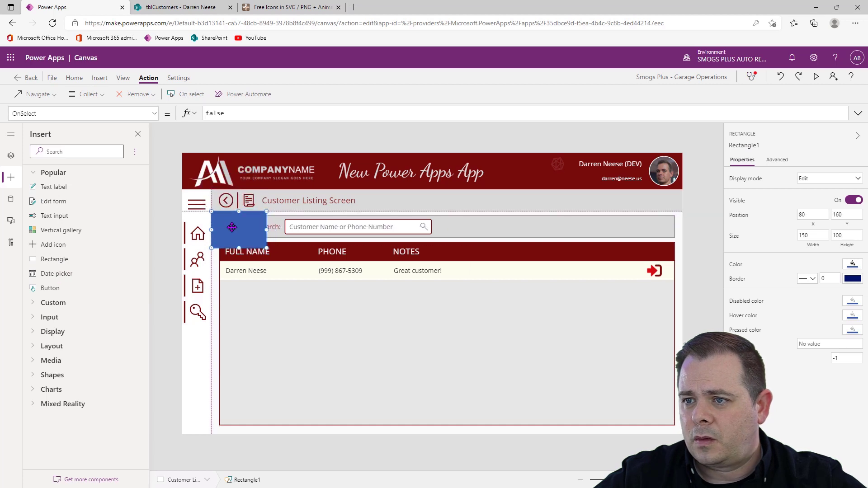
Set the new rectangle's width and height to 20
{"action": "left_click", "coordinate": [822, 236]}
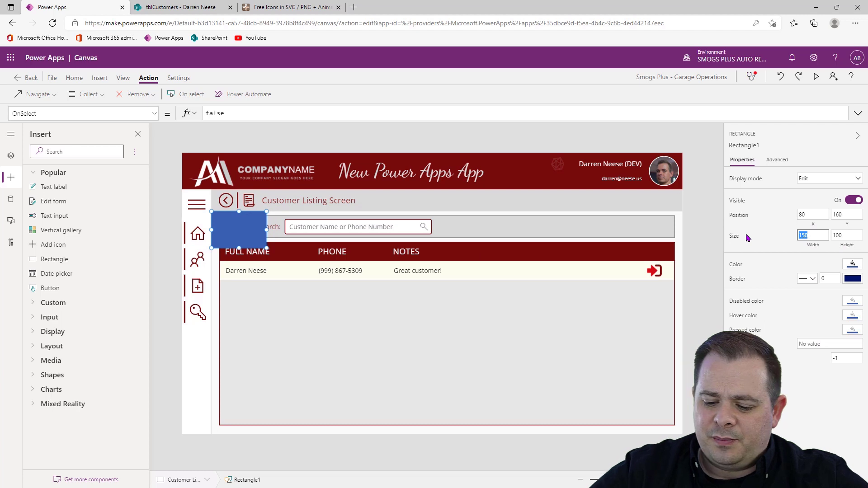
{"action": "type", "text": "10"}
{"action": "key", "text": "Tab"}
{"action": "type", "text": "10"}
{"action": "key", "text": "shift+Tab"}
{"action": "type", "text": "20"}
{"action": "key", "text": "Tab"}
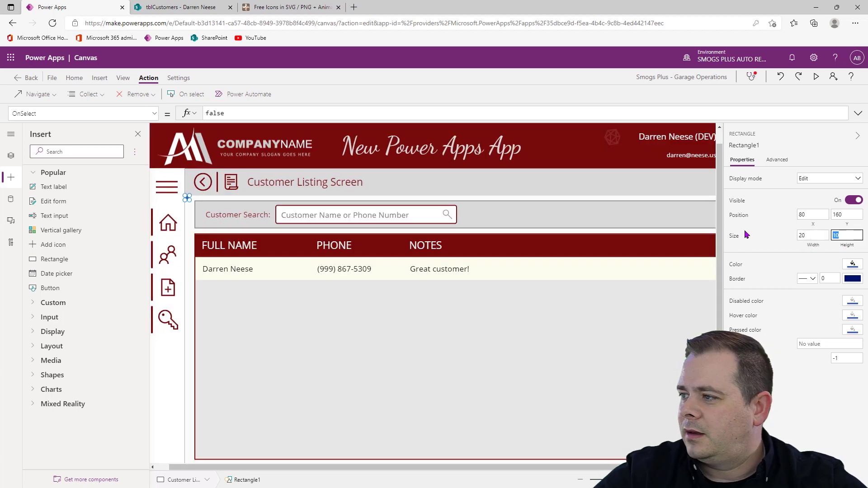
{"action": "type", "text": "20"}
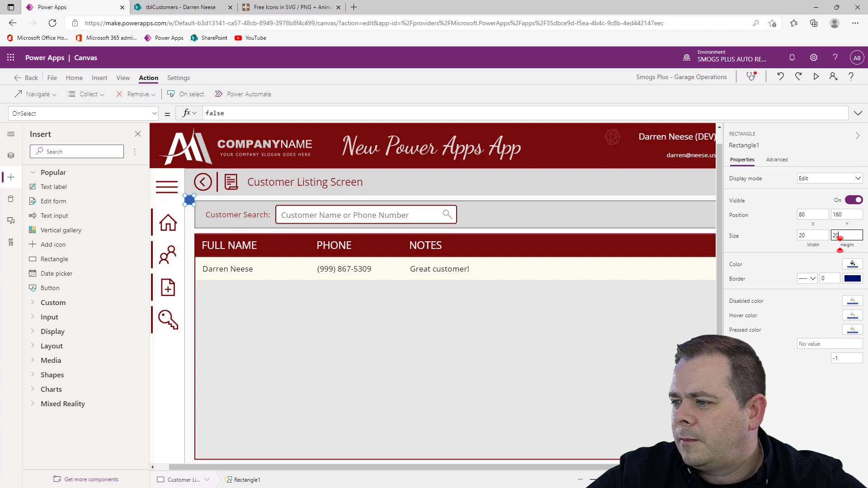
Move the top edge of galCustomerListing down to Y 356, leaving more room beneath the search bar
{"action": "left_click", "coordinate": [714, 480]}
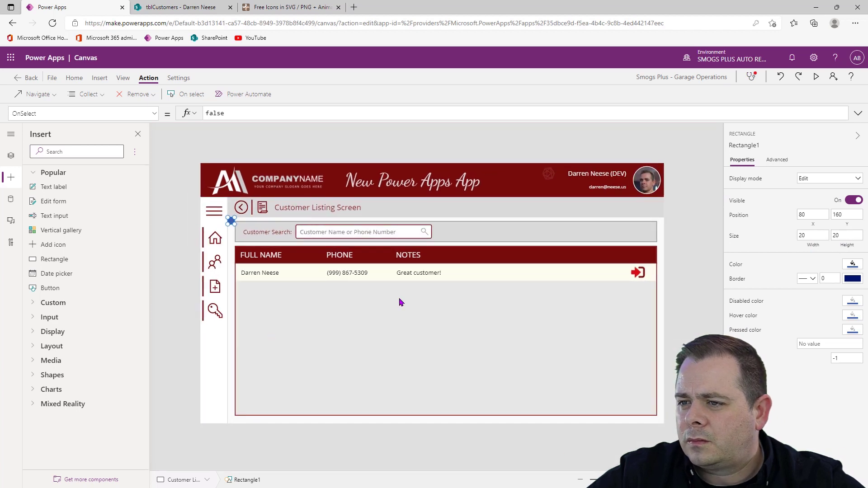
{"action": "left_click", "coordinate": [399, 302]}
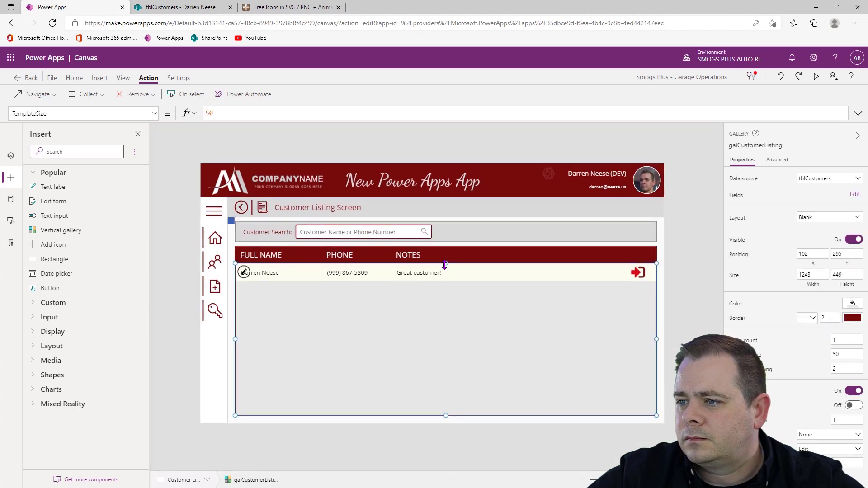
{"action": "left_click_drag", "start_coordinate": [445, 264], "coordinate": [446, 284]}
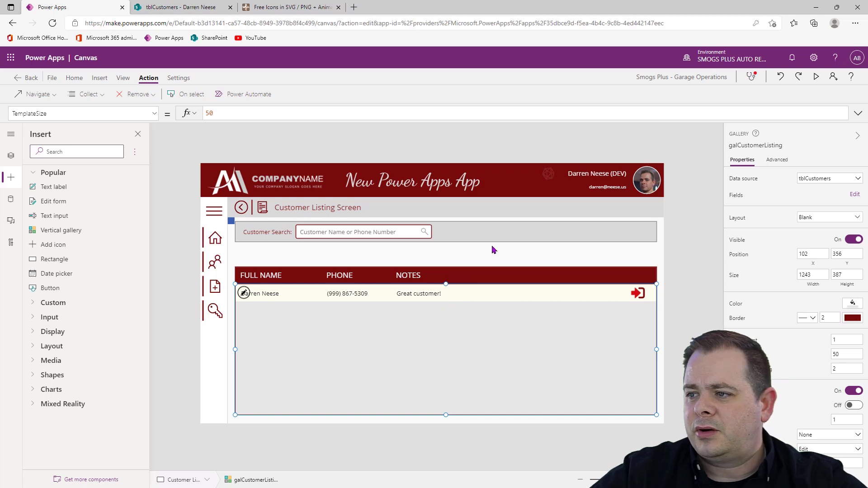
Group the search icon, search text box, Customer Search label and their background rectangle
{"action": "left_click", "coordinate": [426, 233]}
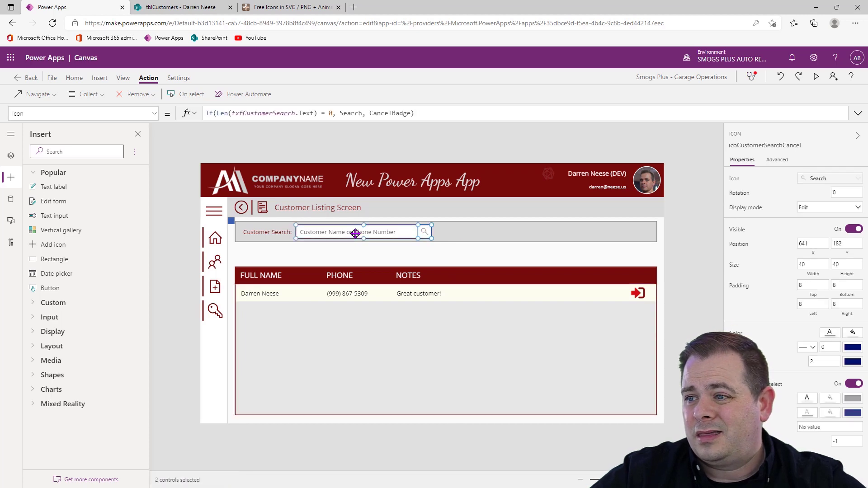
{"action": "left_click", "coordinate": [335, 233], "text": "shift"}
{"action": "left_click", "coordinate": [268, 236], "text": "shift"}
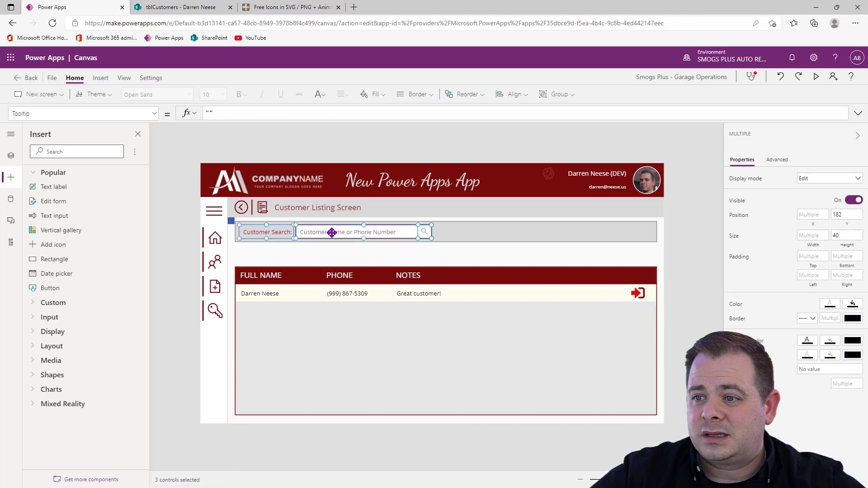
{"action": "left_click", "coordinate": [485, 234], "text": "shift"}
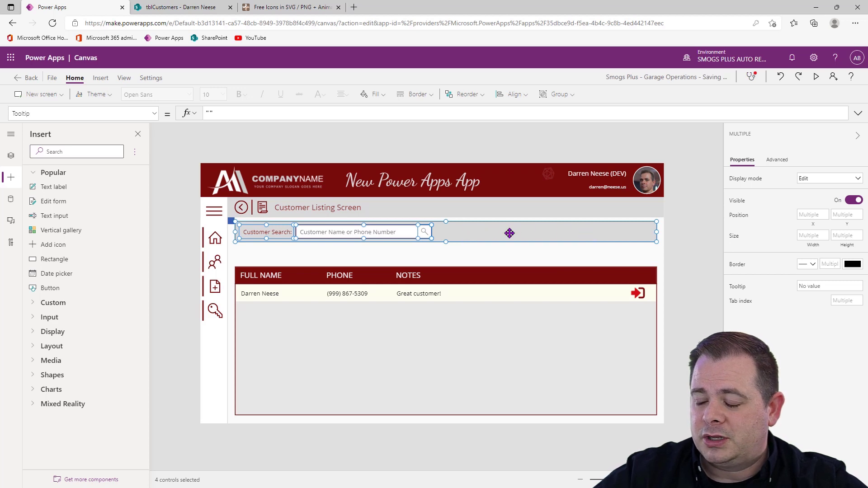
{"action": "right_click", "coordinate": [510, 233]}
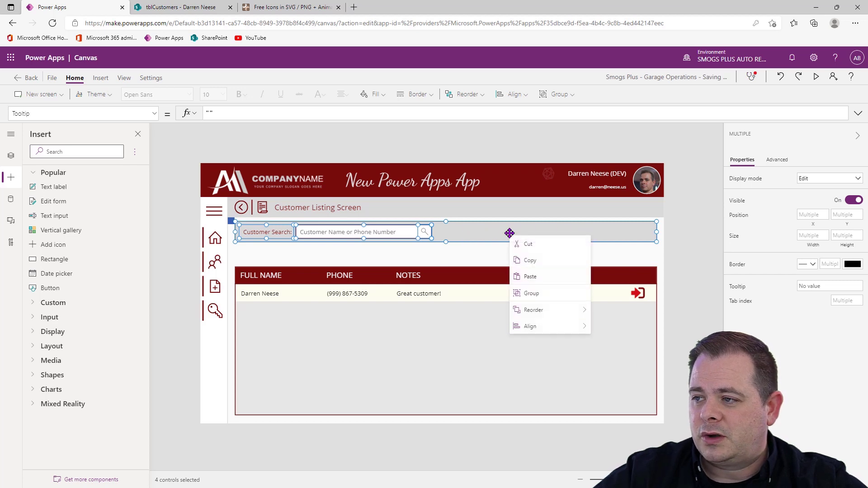
{"action": "left_click", "coordinate": [563, 297]}
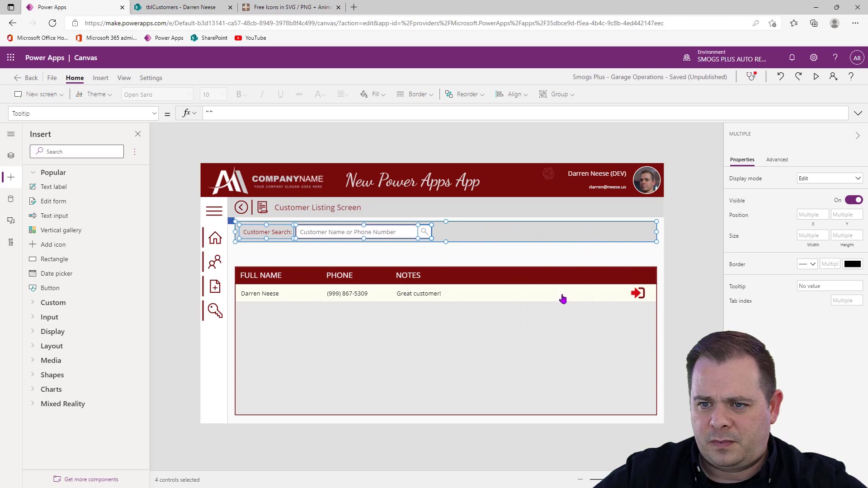
Shift the search bar group down to the blue square's lower edge, and move the square just beneath the group at X 82, Y 240
{"action": "left_click", "coordinate": [11, 156]}
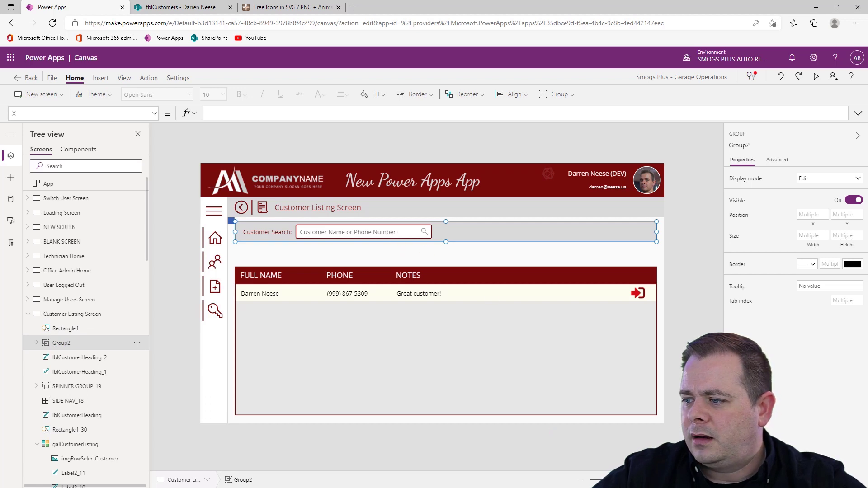
{"action": "left_click_drag", "start_coordinate": [615, 480], "coordinate": [456, 468]}
{"action": "left_click_drag", "start_coordinate": [321, 278], "coordinate": [321, 284]}
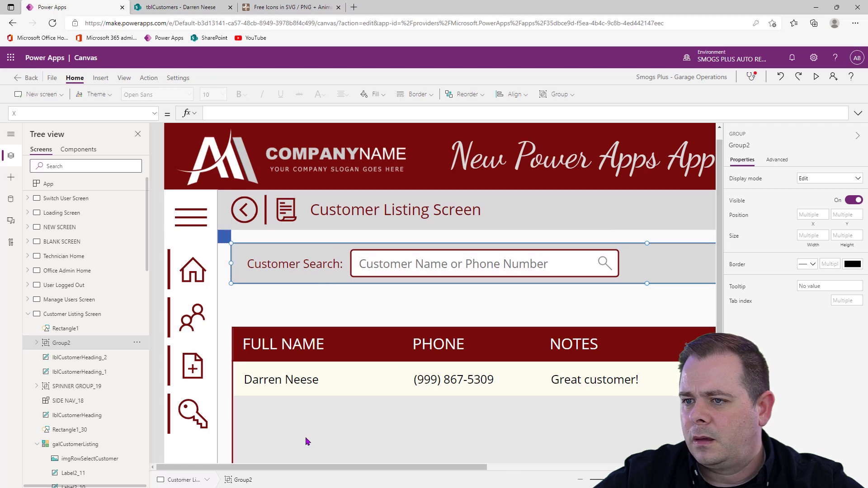
{"action": "left_click_drag", "start_coordinate": [224, 236], "coordinate": [225, 292]}
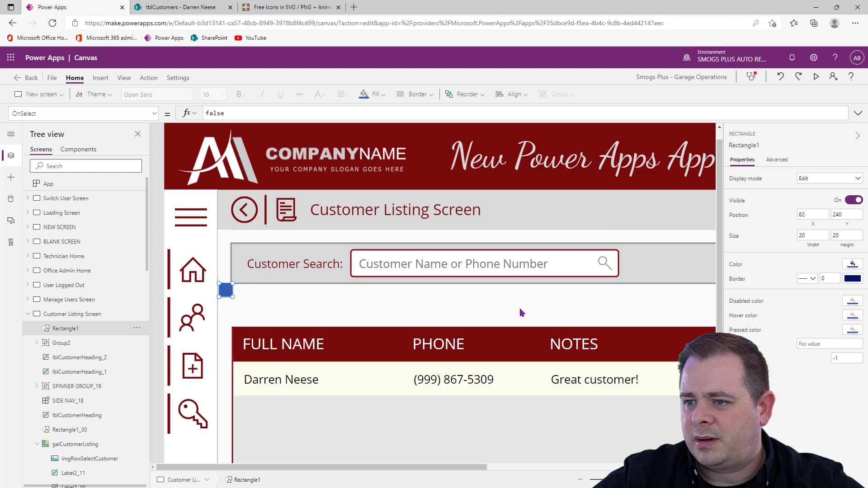
Raise the top edge of galCustomerListing toward the search bar and set its Y position to 310
{"action": "left_click", "coordinate": [479, 440]}
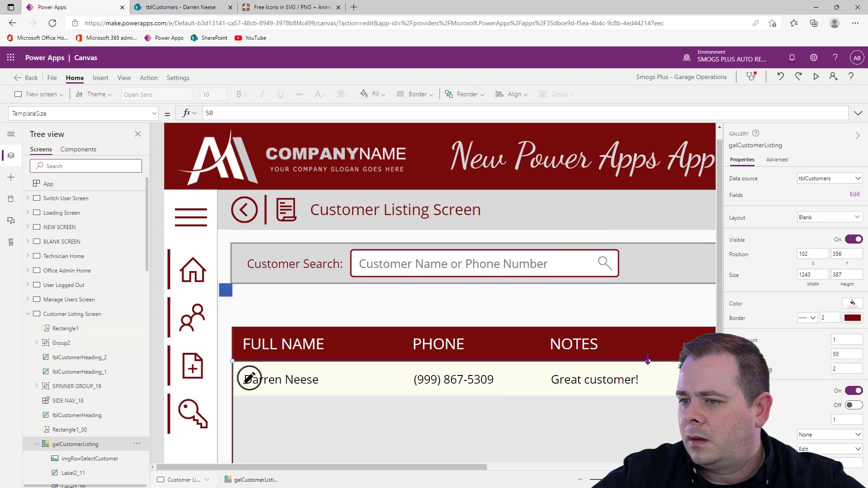
{"action": "left_click_drag", "start_coordinate": [649, 361], "coordinate": [650, 345]}
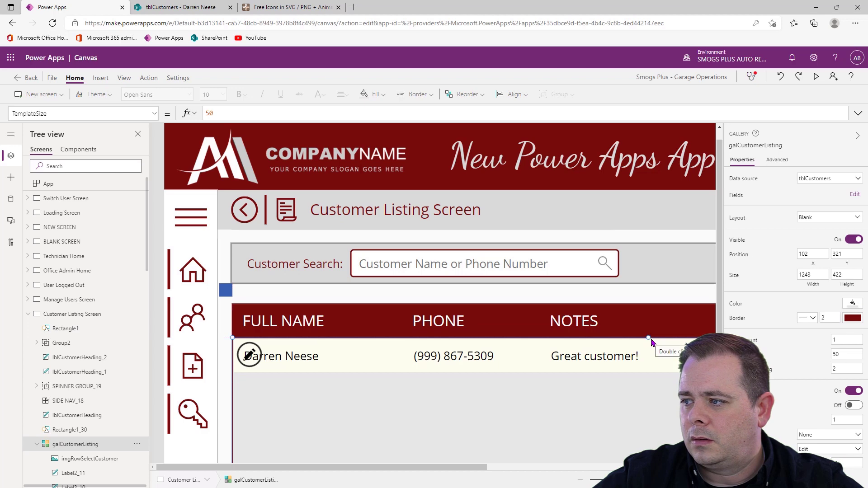
{"action": "left_click_drag", "start_coordinate": [649, 338], "coordinate": [648, 330]}
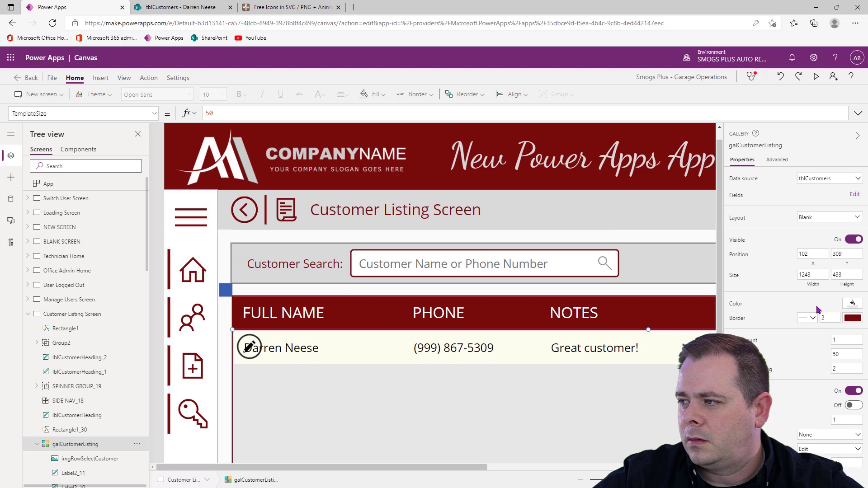
{"action": "left_click", "coordinate": [838, 254]}
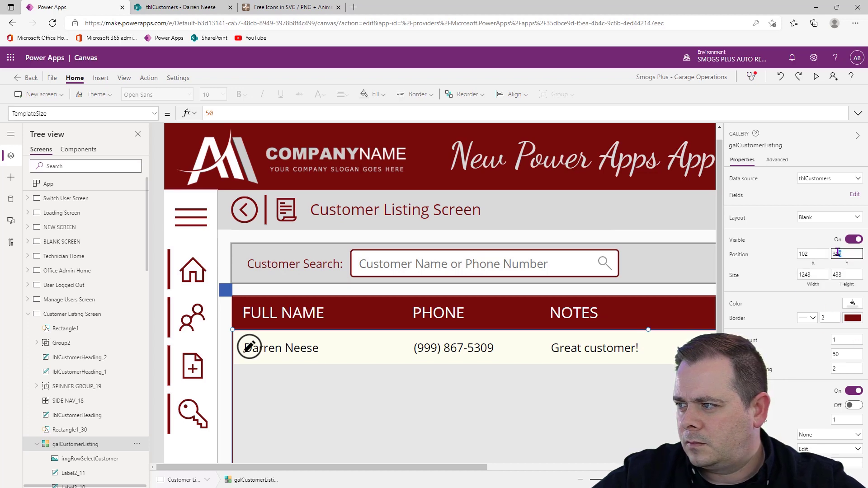
{"action": "key", "text": "BackSpace"}
{"action": "key", "text": "BackSpace"}
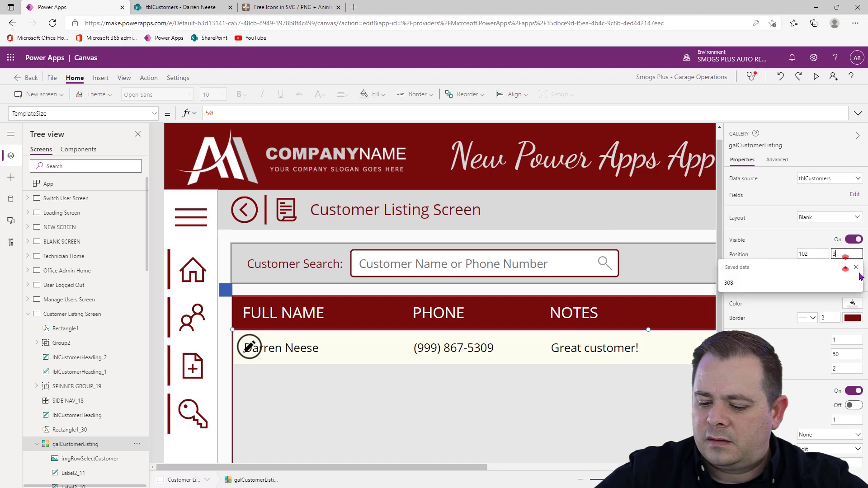
{"action": "type", "text": "10"}
{"action": "key", "text": "Return"}
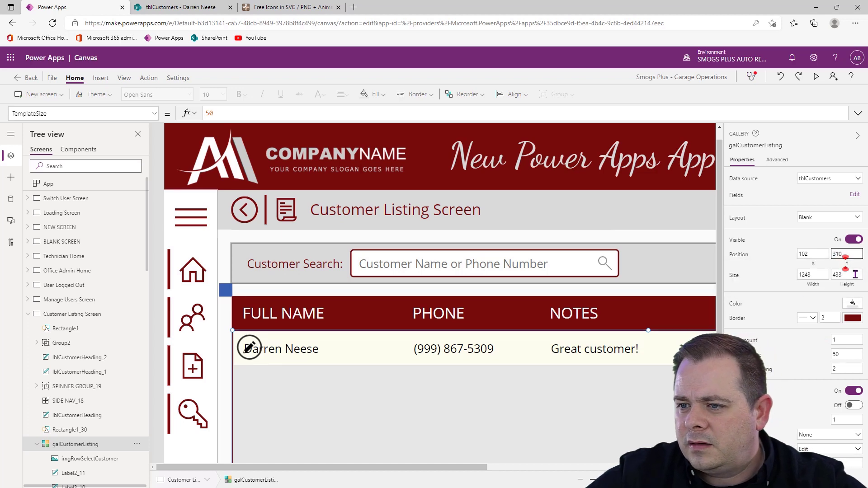
Move the blue spacing square to X 80, so its edge lines up with the search bar's left border
{"action": "left_click", "coordinate": [226, 290]}
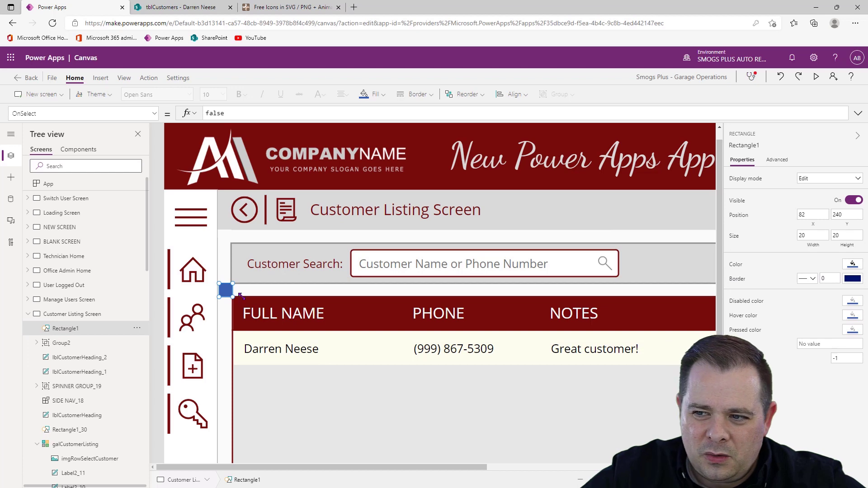
{"action": "scroll", "coordinate": [316, 292], "scroll_direction": "up", "scroll_amount": 5, "text": "ctrl"}
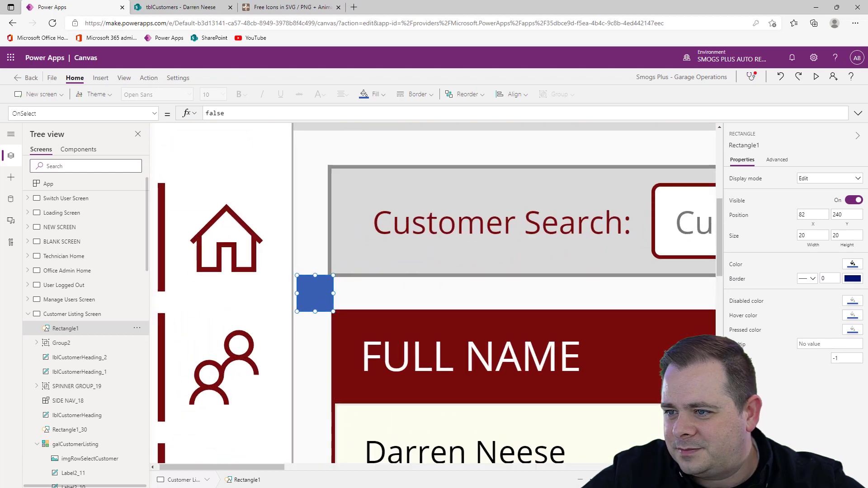
{"action": "left_click_drag", "start_coordinate": [315, 292], "coordinate": [312, 291]}
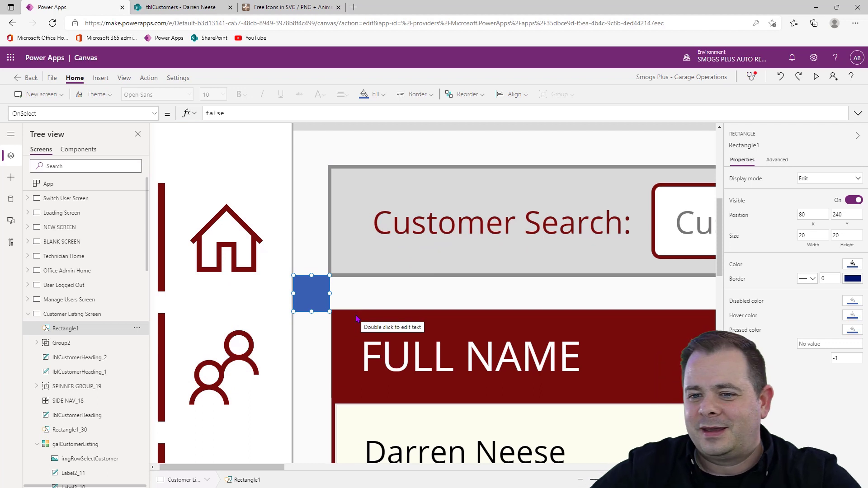
Check the search bar group's spacing by placing the blue square directly above it and back directly beneath it
{"action": "left_click", "coordinate": [82, 345]}
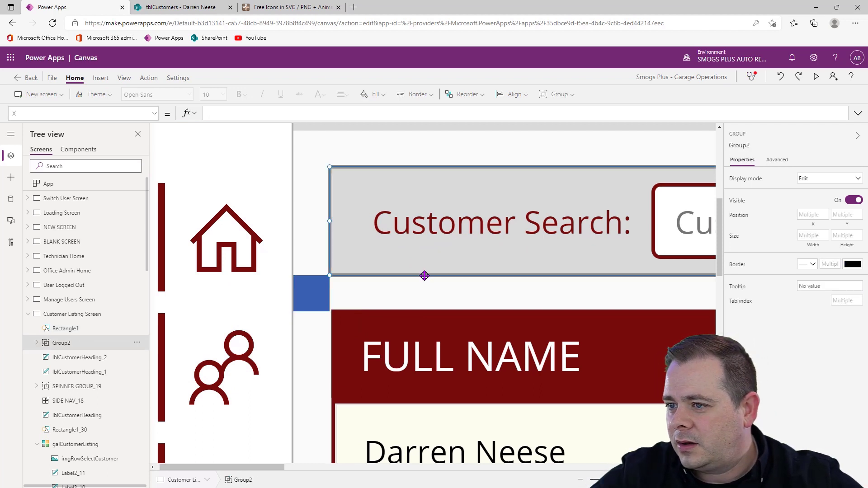
{"action": "mouse_move", "coordinate": [424, 275]}
{"action": "left_mouse_down"}
{"action": "mouse_move", "coordinate": [425, 266]}
{"action": "mouse_move", "coordinate": [426, 277]}
{"action": "left_mouse_up"}
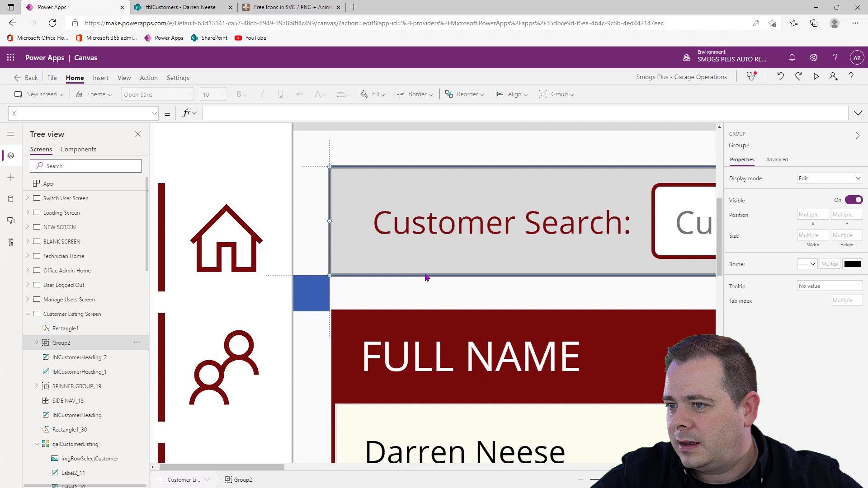
{"action": "left_click", "coordinate": [306, 304]}
{"action": "left_click_drag", "start_coordinate": [294, 297], "coordinate": [295, 152]}
{"action": "left_click", "coordinate": [85, 343]}
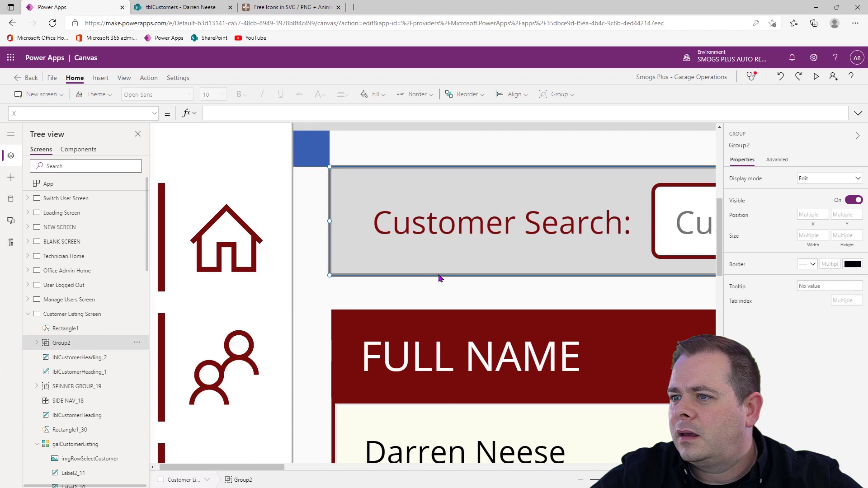
{"action": "mouse_move", "coordinate": [438, 282]}
{"action": "left_mouse_down"}
{"action": "mouse_move", "coordinate": [438, 292]}
{"action": "mouse_move", "coordinate": [440, 276]}
{"action": "left_mouse_up"}
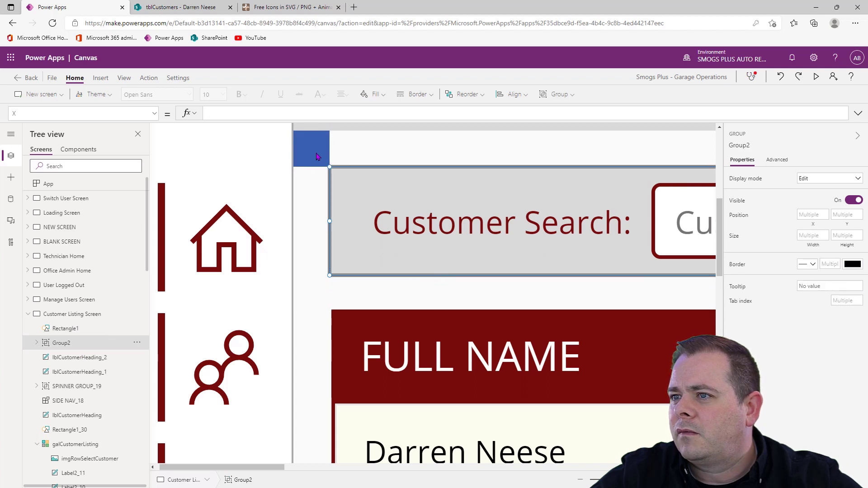
{"action": "left_click_drag", "start_coordinate": [317, 157], "coordinate": [314, 300]}
Place the blue square beside the gallery's first row at X 80, Y 301, and shift galCustomerListing left to X 100
{"action": "left_click", "coordinate": [567, 419]}
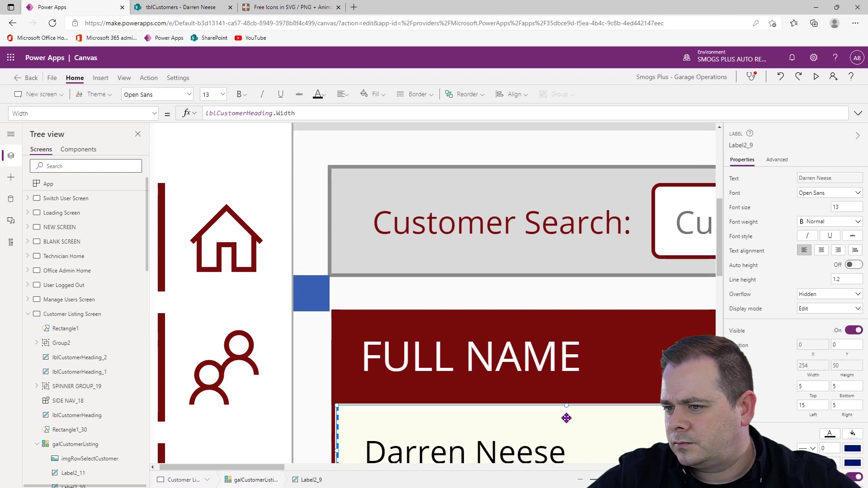
{"action": "left_click", "coordinate": [75, 446]}
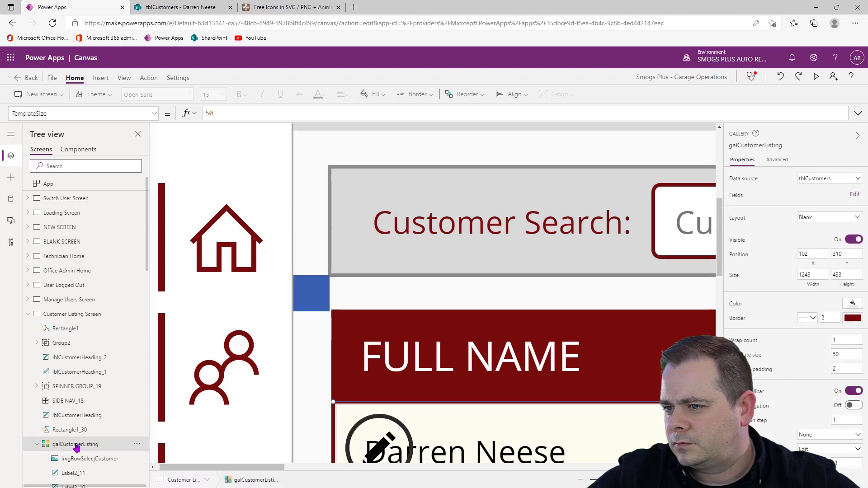
{"action": "left_click", "coordinate": [845, 254]}
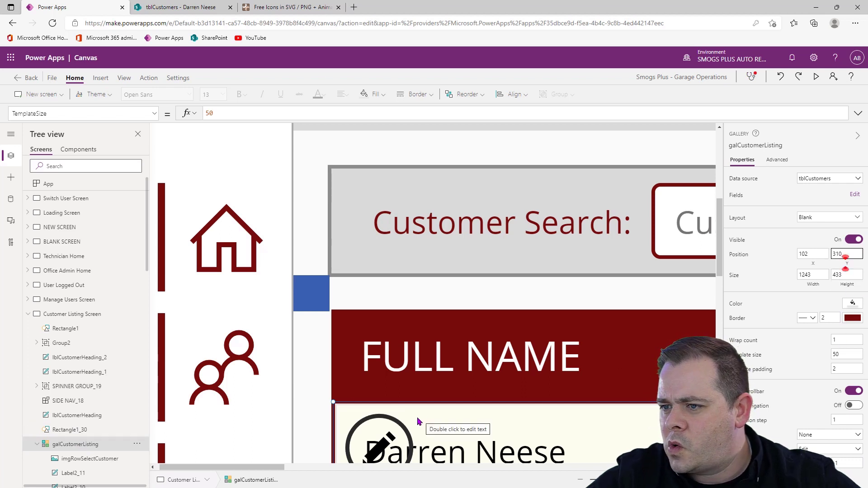
{"action": "left_click", "coordinate": [316, 296]}
{"action": "left_click_drag", "start_coordinate": [305, 298], "coordinate": [305, 425]}
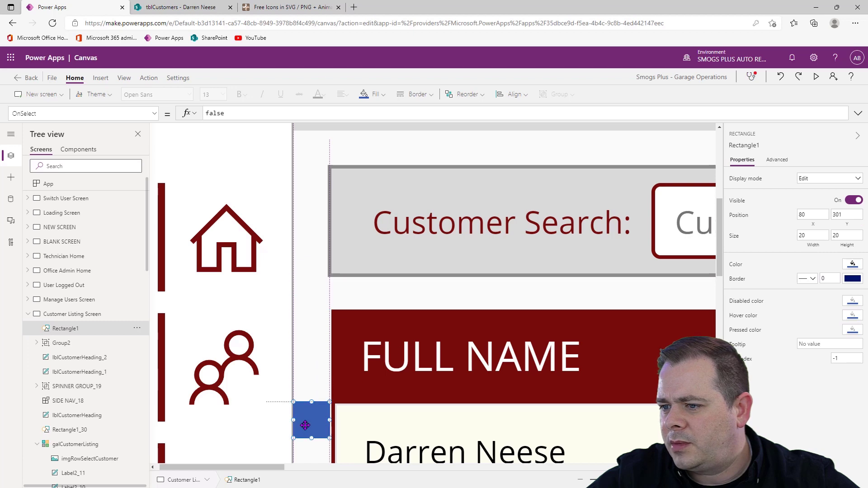
{"action": "left_click", "coordinate": [493, 438]}
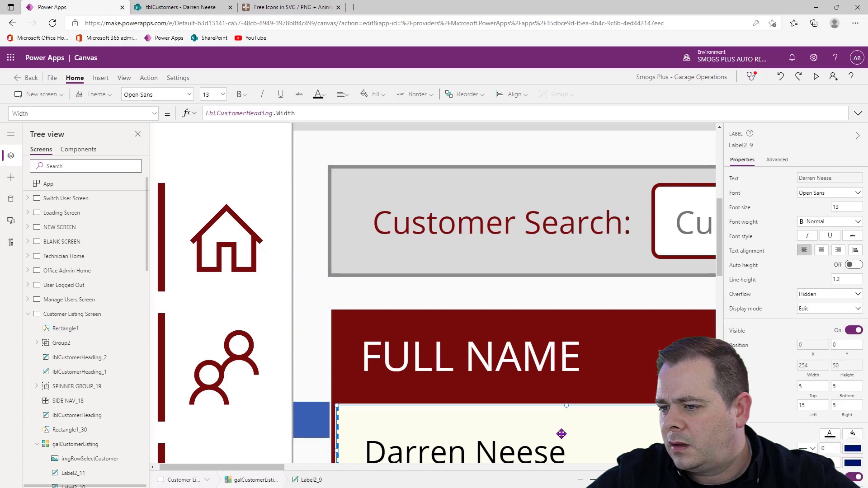
{"action": "scroll", "coordinate": [566, 339], "scroll_direction": "down", "scroll_amount": 4}
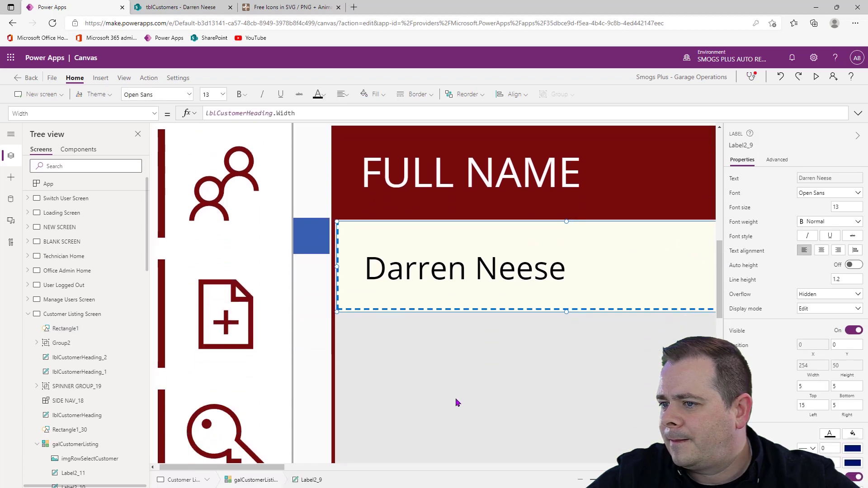
{"action": "left_click", "coordinate": [478, 385]}
{"action": "key", "text": "Left"}
{"action": "key", "text": "Left"}
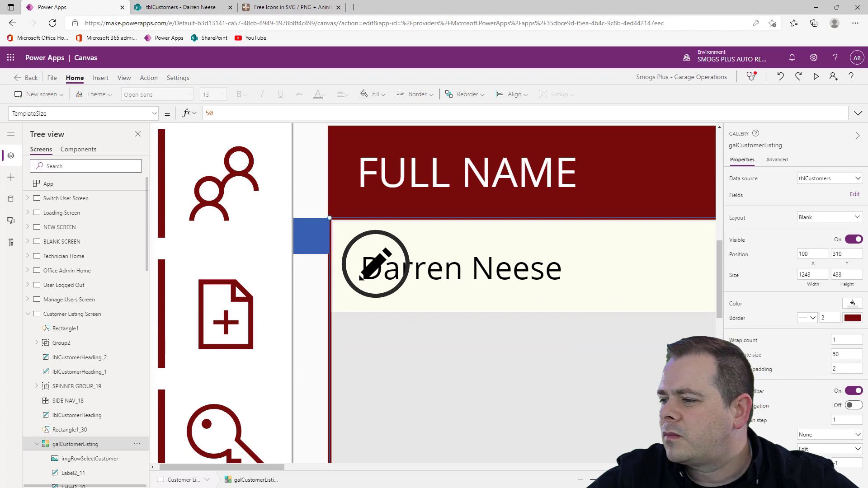
Return the blue square to X 80, Y 240 and check the gap between the search bar and the gallery headings
{"action": "left_click_drag", "start_coordinate": [660, 480], "coordinate": [458, 465]}
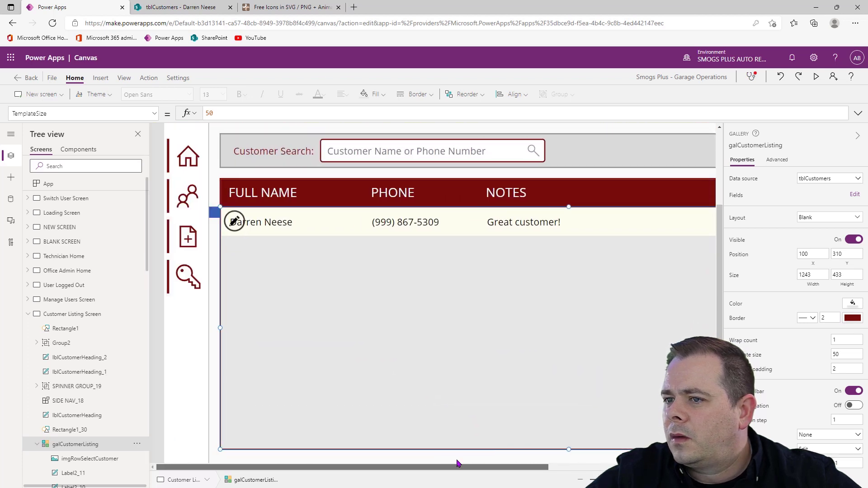
{"action": "left_click", "coordinate": [214, 212]}
{"action": "left_click_drag", "start_coordinate": [215, 212], "coordinate": [225, 171]}
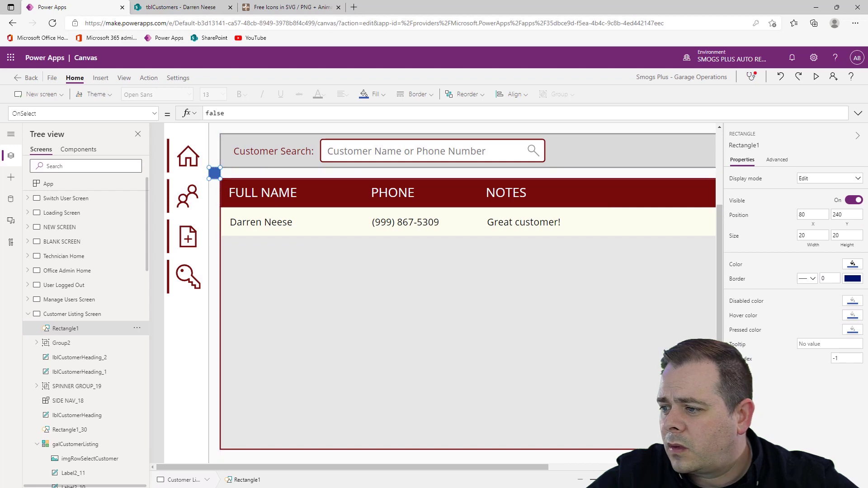
{"action": "left_click_drag", "start_coordinate": [611, 480], "coordinate": [658, 479]}
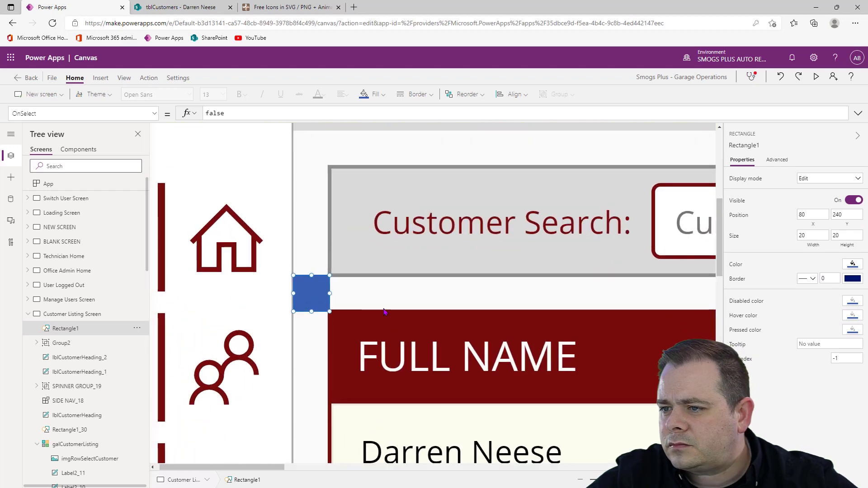
{"action": "left_click", "coordinate": [430, 308]}
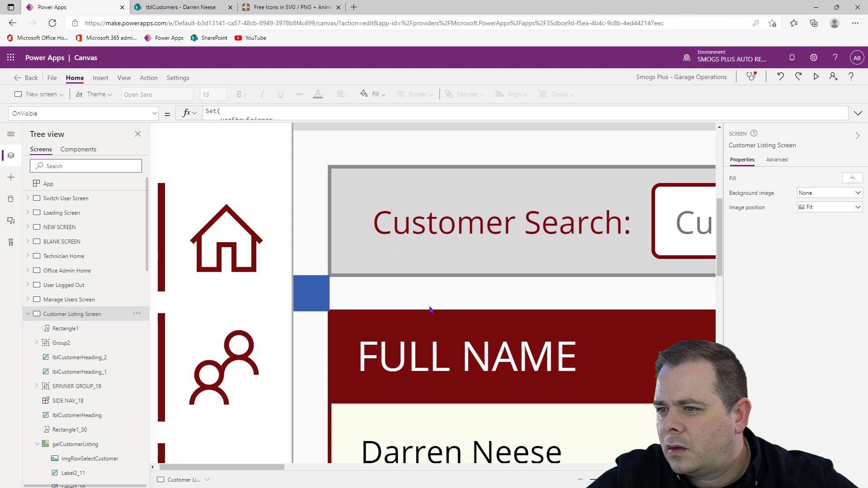
Move the blue square to the search bar's right end at X 1346, Y 240, and widen the background Rectangle1_31 to 1246
{"action": "left_click", "coordinate": [713, 479]}
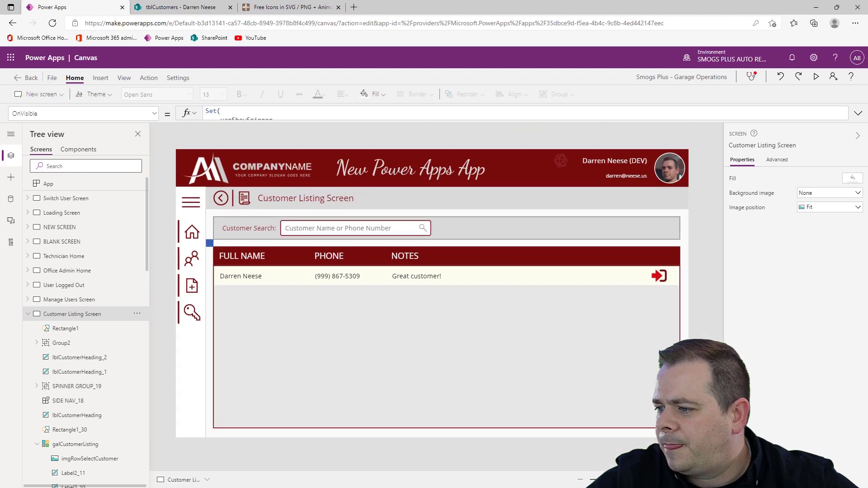
{"action": "left_click", "coordinate": [210, 244]}
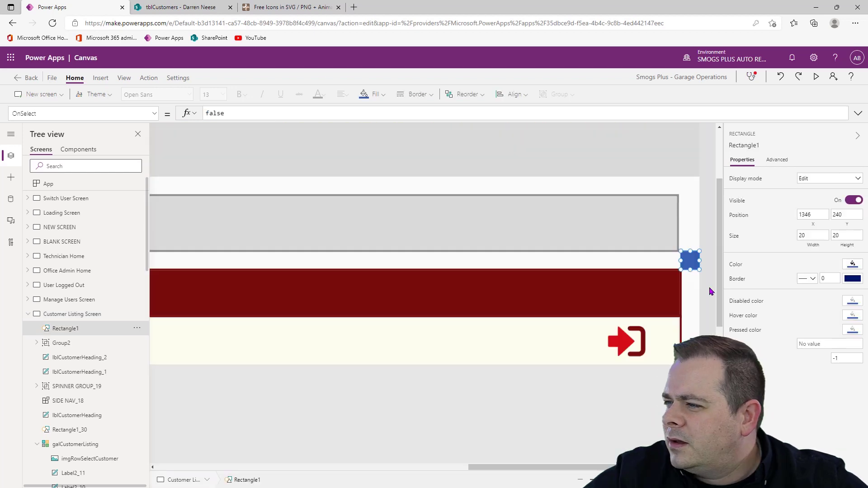
{"action": "left_click_drag", "start_coordinate": [622, 479], "coordinate": [652, 480]}
{"action": "left_click", "coordinate": [632, 216]}
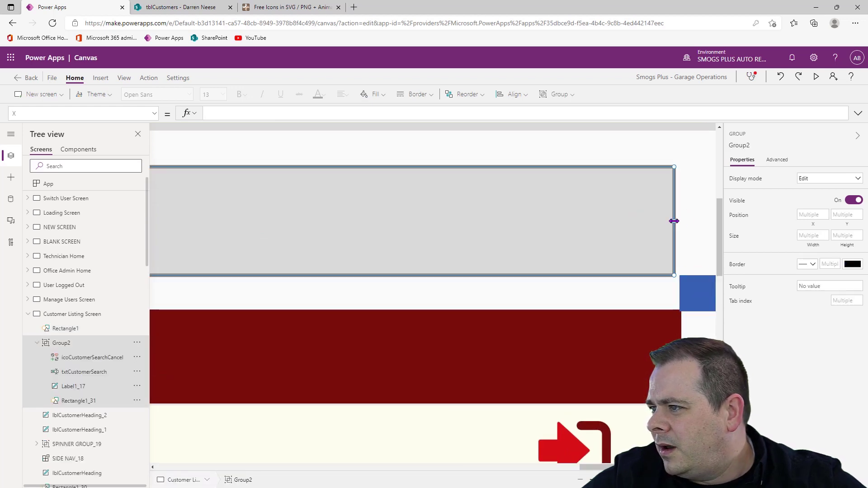
{"action": "left_click", "coordinate": [102, 401]}
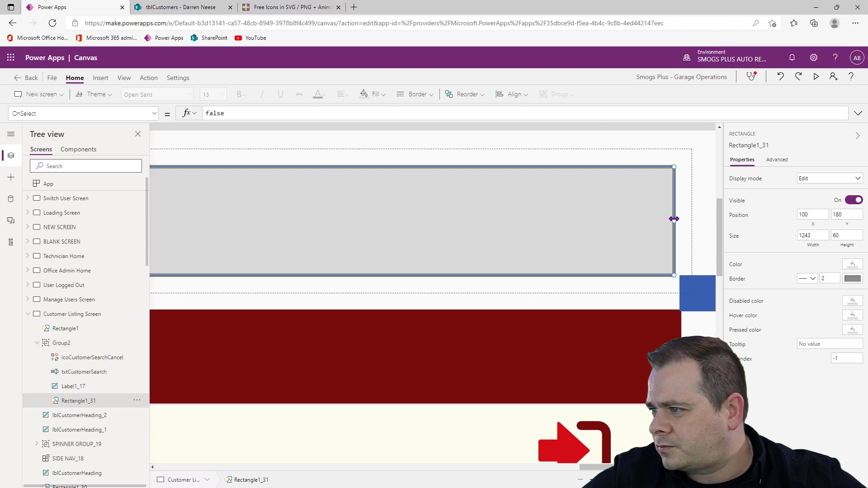
{"action": "left_click_drag", "start_coordinate": [674, 219], "coordinate": [680, 219]}
Move the blue square above the search bar's right end, at X 1346, Y 160
{"action": "left_click", "coordinate": [706, 299]}
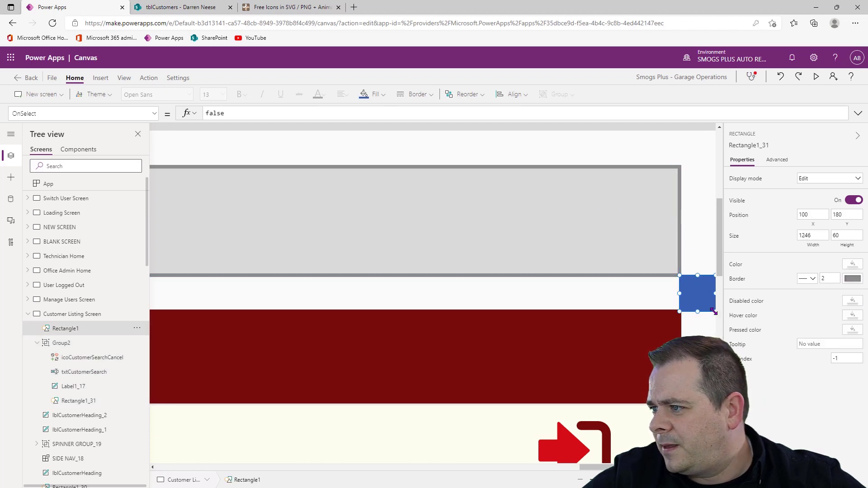
{"action": "left_click_drag", "start_coordinate": [700, 290], "coordinate": [699, 143]}
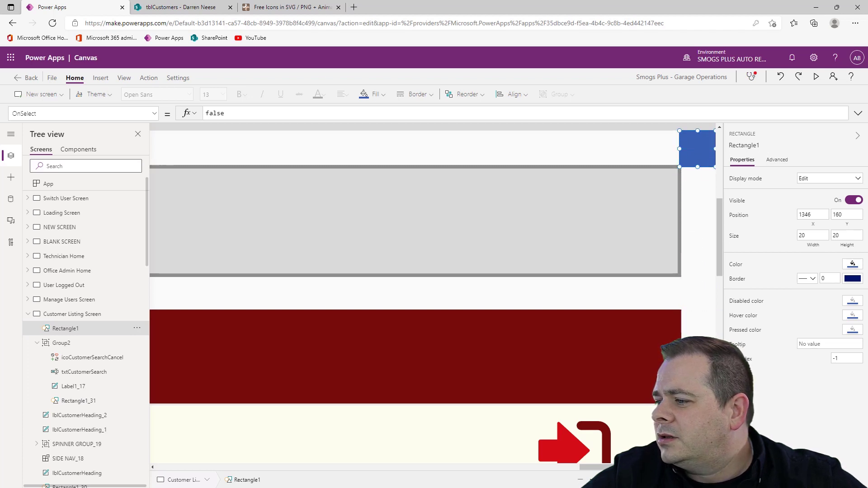
{"action": "left_click_drag", "start_coordinate": [639, 480], "coordinate": [601, 480]}
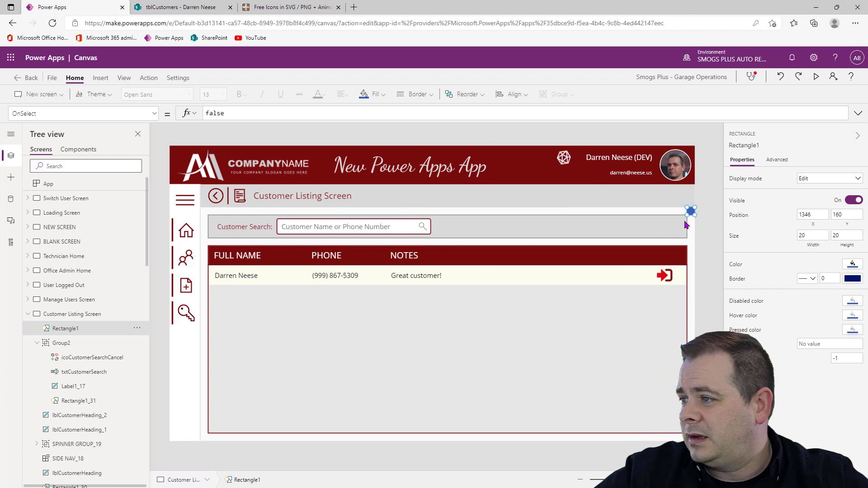
Set the blue square's Visible property to varShowDebugging
{"action": "left_click", "coordinate": [154, 114]}
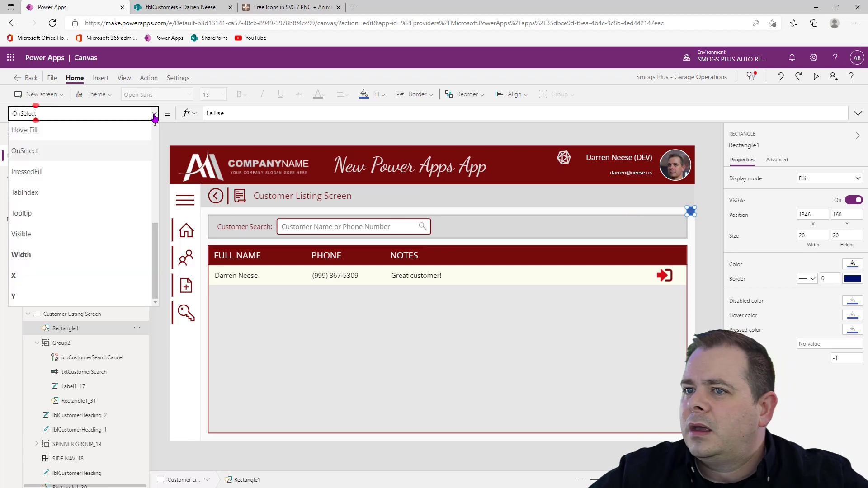
{"action": "left_click", "coordinate": [72, 234]}
{"action": "left_click_drag", "start_coordinate": [248, 114], "coordinate": [157, 116]}
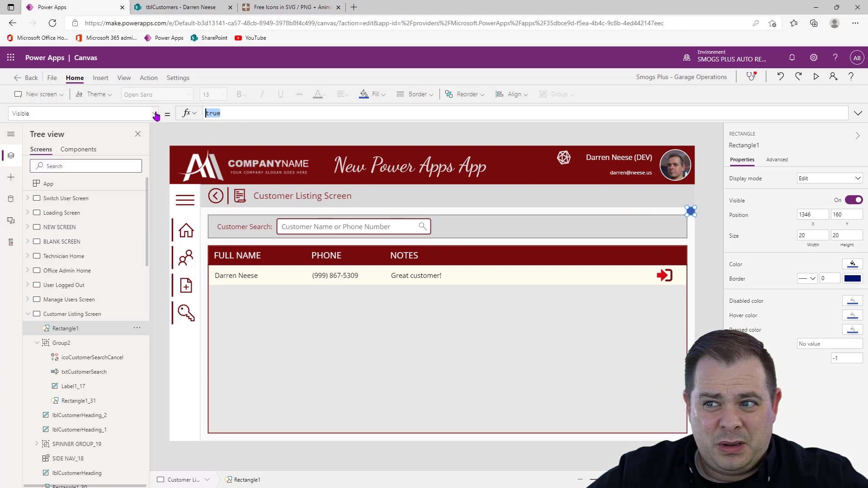
{"action": "type", "text": "varShow"}
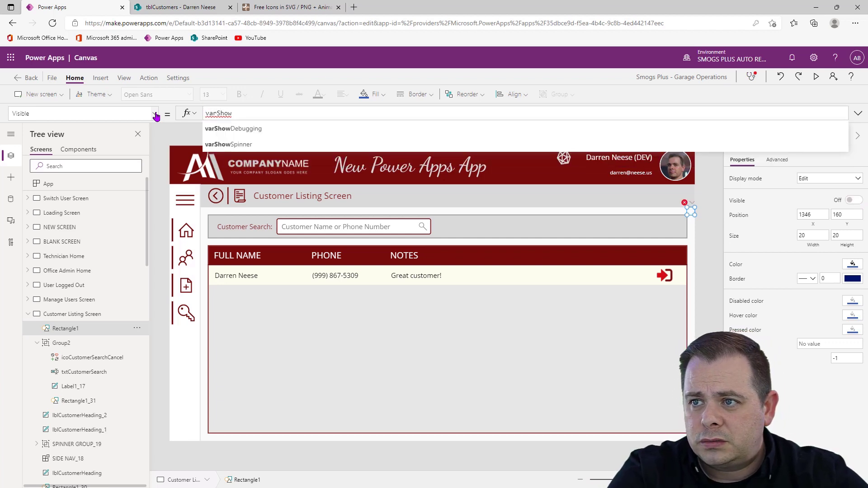
{"action": "key", "text": "Tab"}
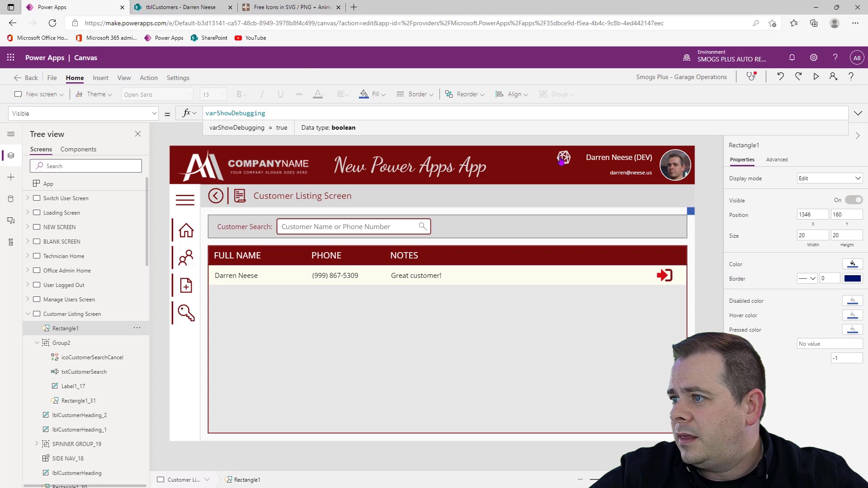
{"action": "left_click", "coordinate": [704, 246]}
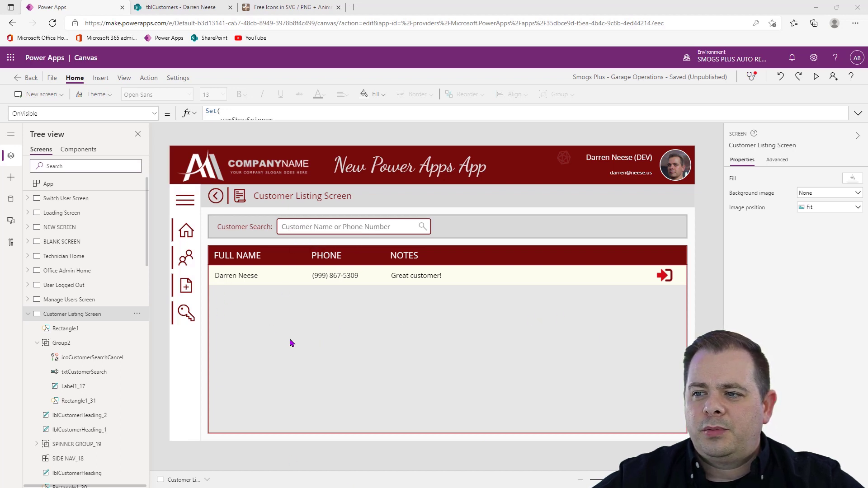
Open the Items formula of galCustomerListing for editing
{"action": "left_click", "coordinate": [264, 322]}
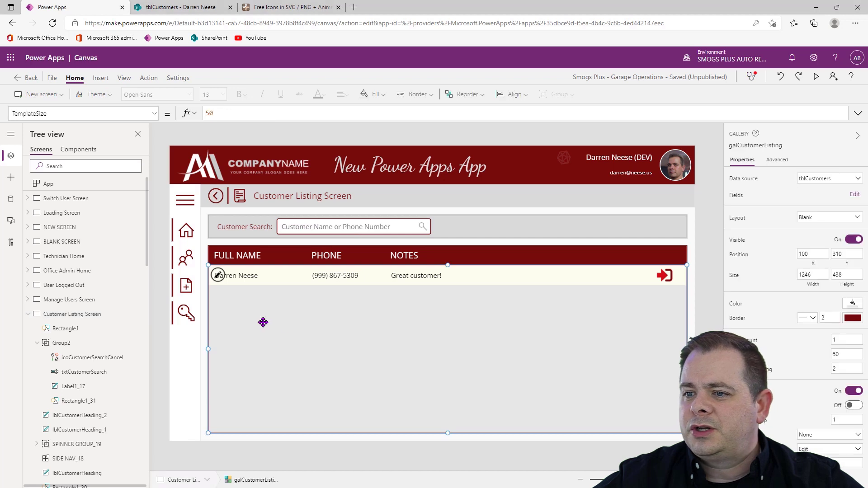
{"action": "left_click", "coordinate": [741, 183]}
{"action": "left_click", "coordinate": [263, 115]}
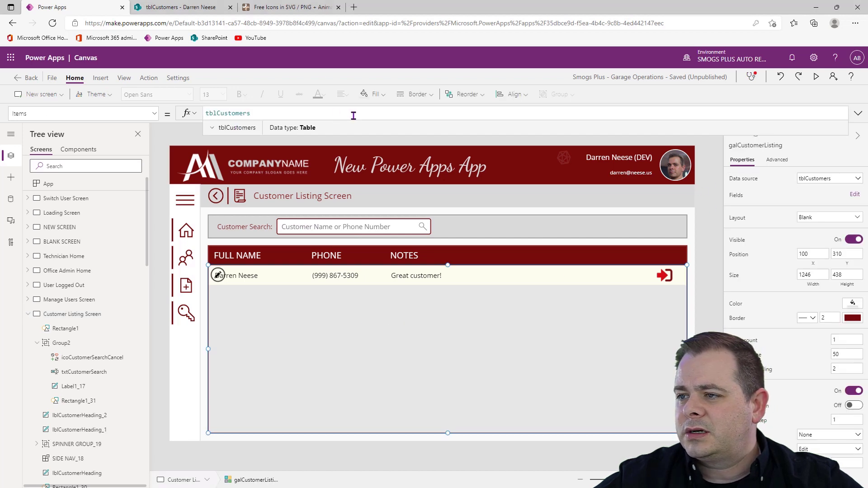
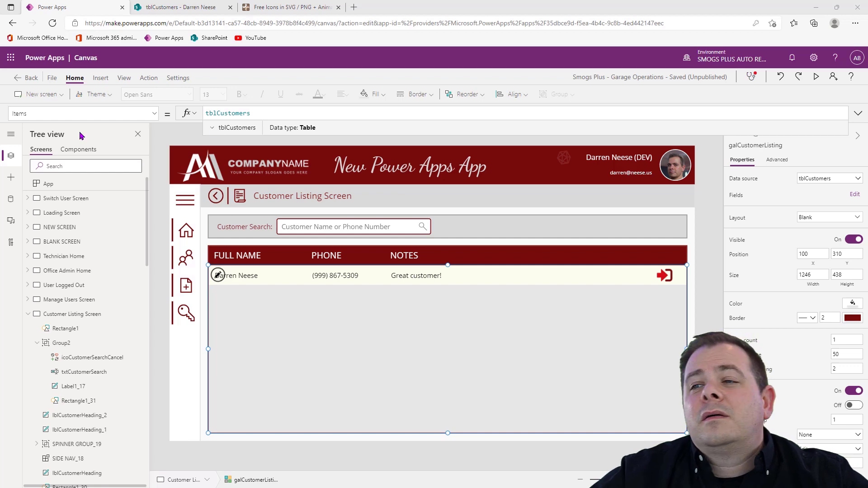
Switch to the browser window with the Fake Name Generator page to view it, and return to the Power Apps editor
{"action": "key", "text": "alt+Tab"}
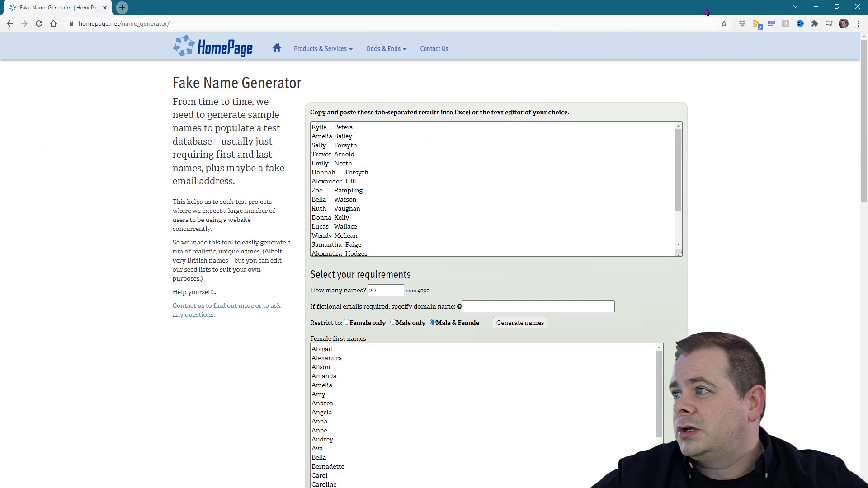
{"action": "key", "text": "alt+Tab"}
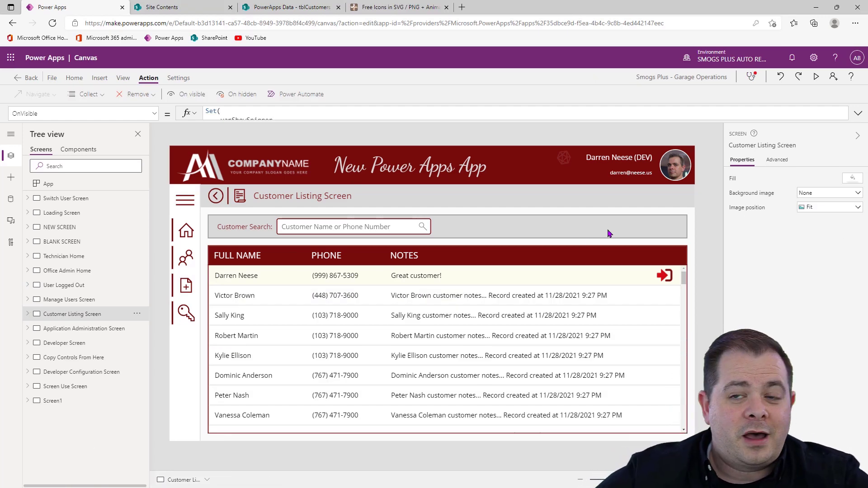
Preview the Customer Listing Screen and look through the customer gallery's records from top to bottom and back, then close the preview
{"action": "left_click", "coordinate": [817, 76]}
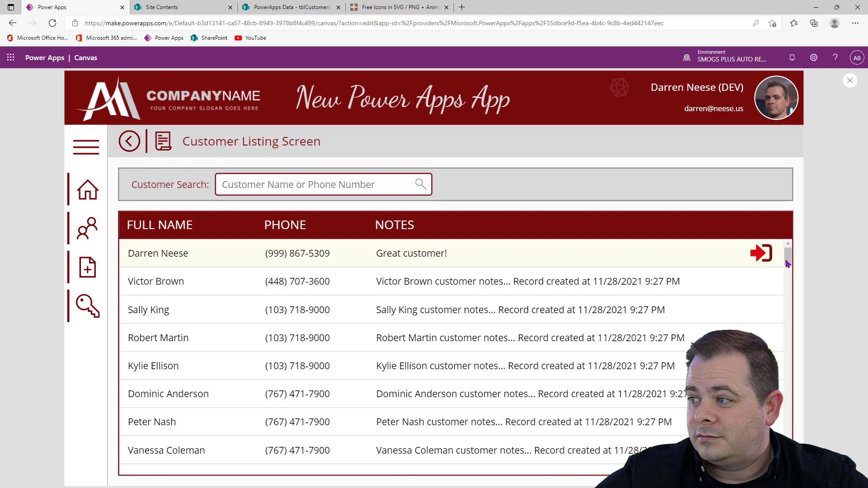
{"action": "left_click_drag", "start_coordinate": [788, 264], "coordinate": [781, 422]}
{"action": "scroll", "coordinate": [615, 404], "scroll_direction": "down", "scroll_amount": 5}
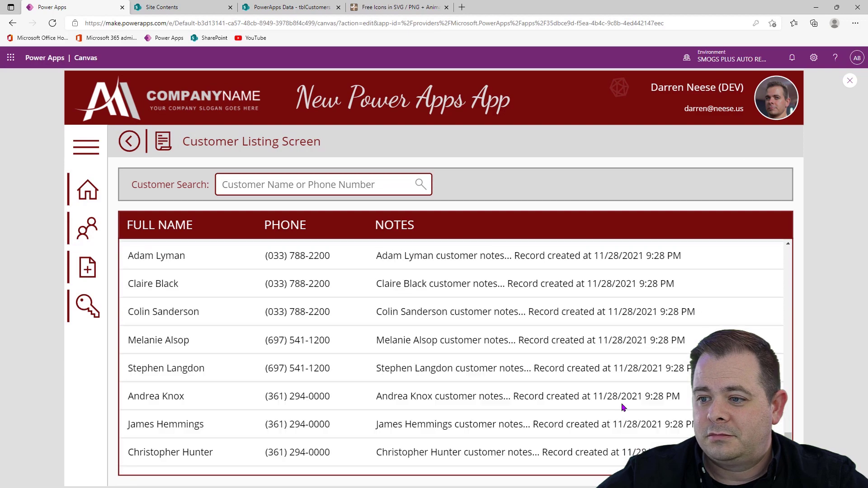
{"action": "scroll", "coordinate": [623, 407], "scroll_direction": "down", "scroll_amount": 5}
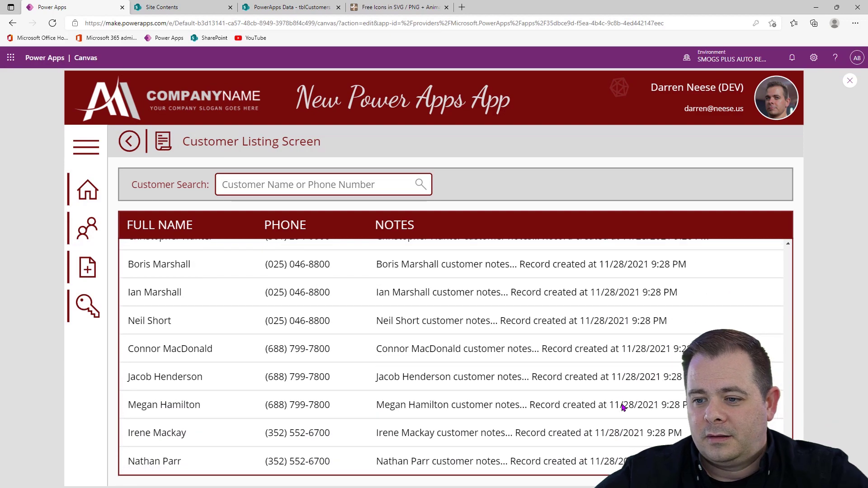
{"action": "scroll", "coordinate": [622, 406], "scroll_direction": "up", "scroll_amount": 10}
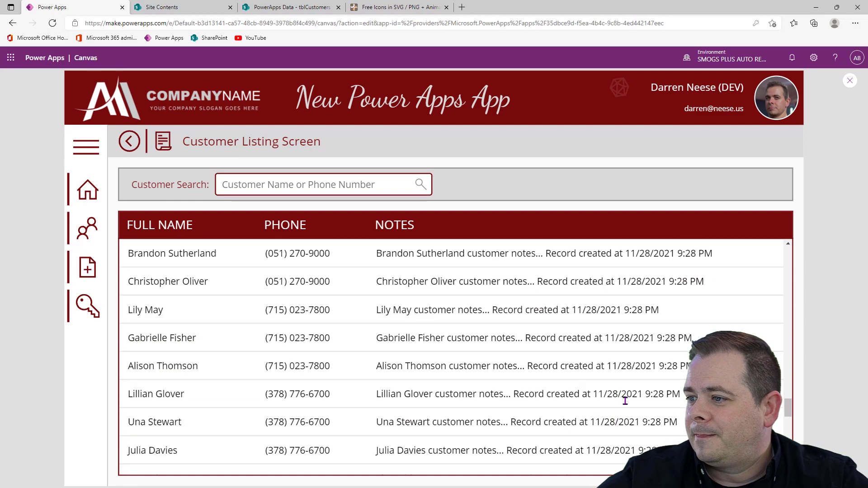
{"action": "scroll", "coordinate": [625, 401], "scroll_direction": "up", "scroll_amount": 8}
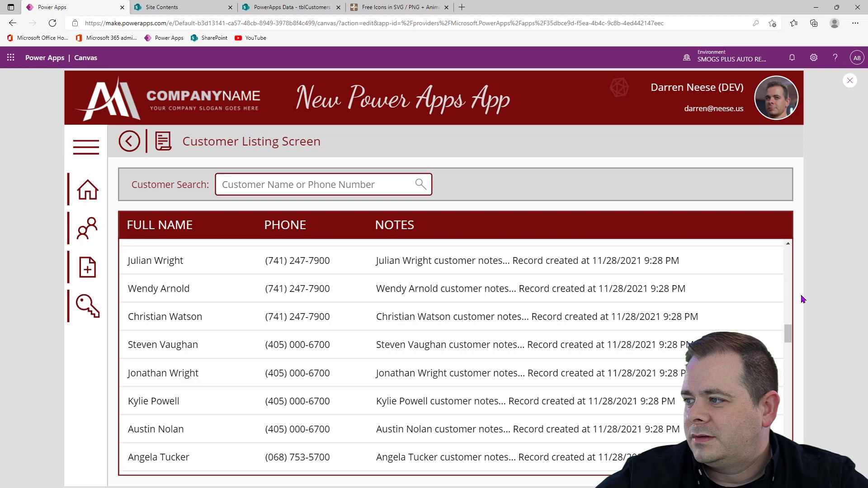
{"action": "scroll", "coordinate": [786, 315], "scroll_direction": "up", "scroll_amount": 10}
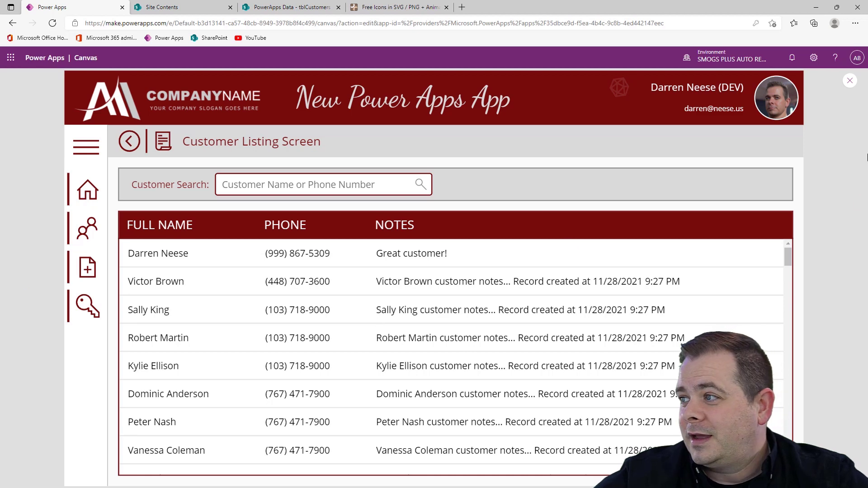
{"action": "left_click", "coordinate": [850, 81]}
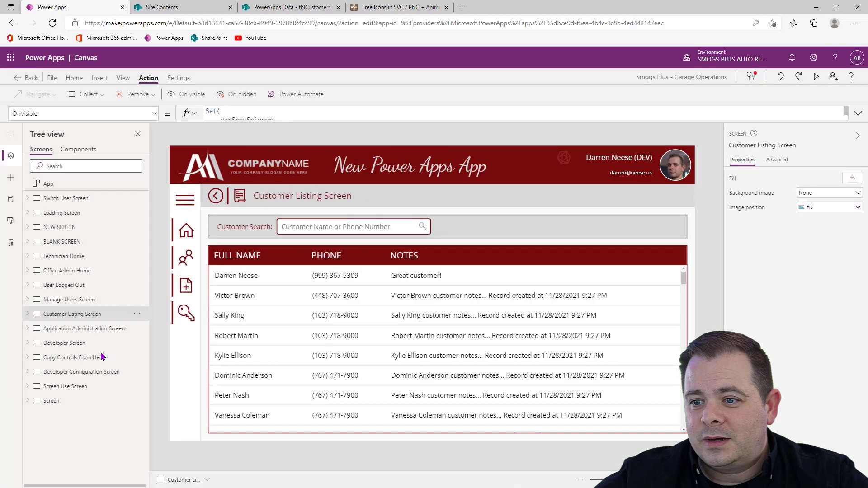
Open Screen1 and examine the names text input and the OnSelect formula that splits its text into the _text variable
{"action": "left_click", "coordinate": [53, 400]}
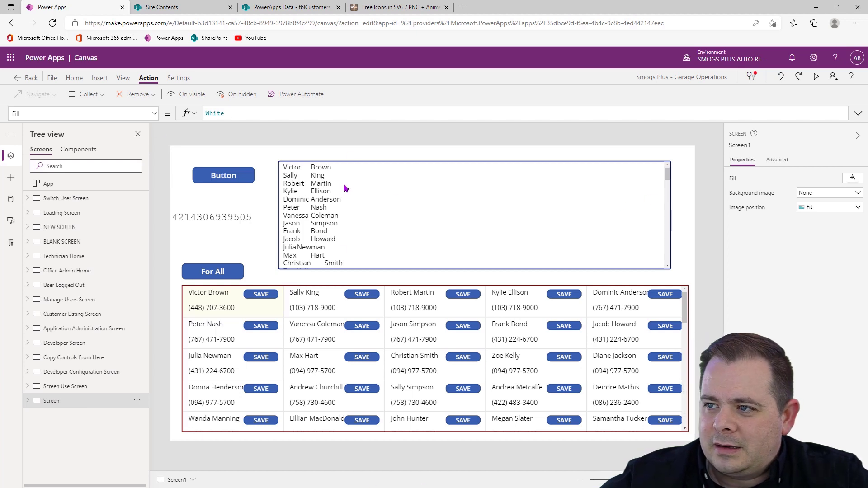
{"action": "left_click", "coordinate": [355, 169]}
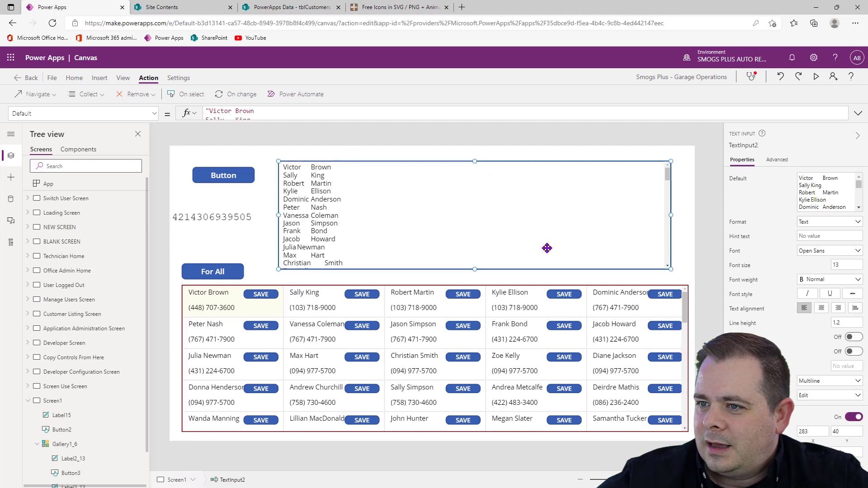
{"action": "left_click", "coordinate": [247, 178]}
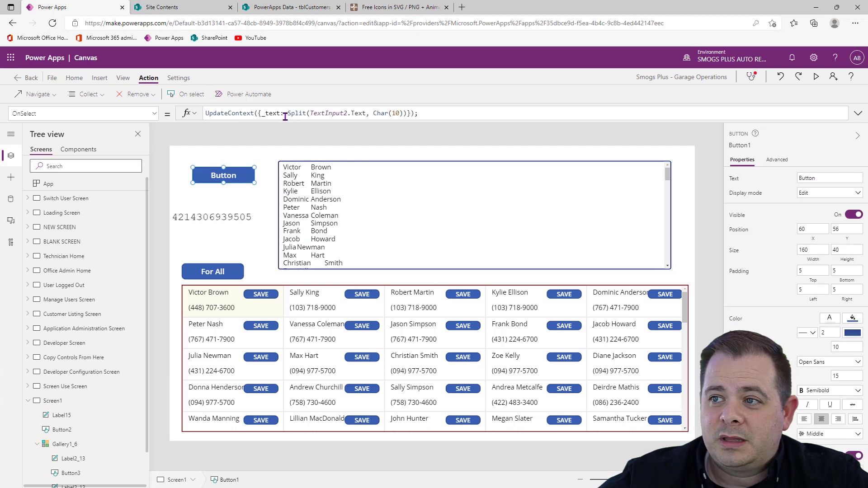
{"action": "double_click", "coordinate": [272, 113]}
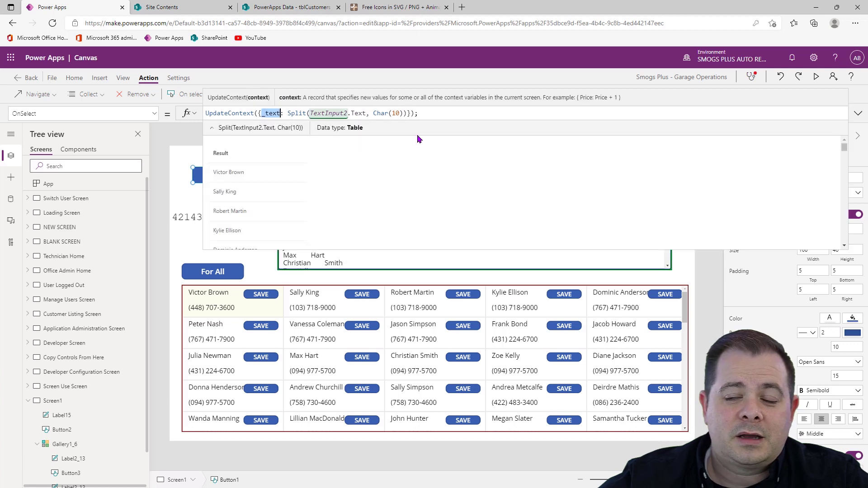
Examine the Items formula of Gallery1_6 and the names text input that supplies it
{"action": "left_click", "coordinate": [412, 377]}
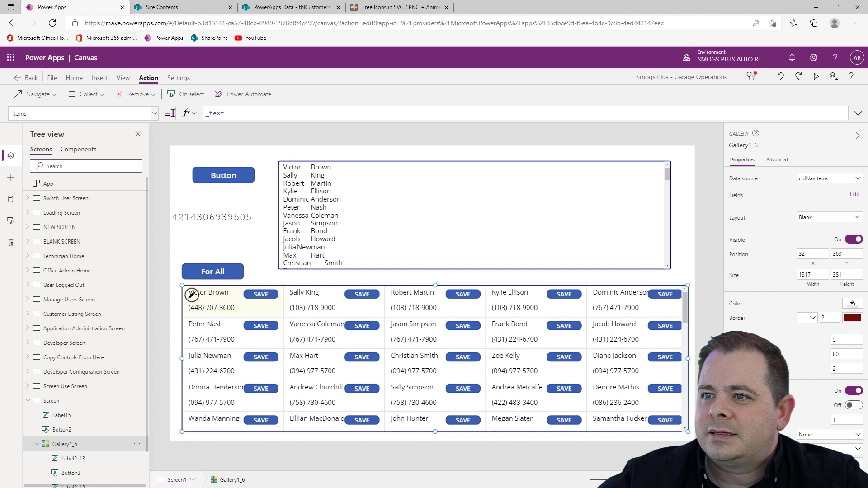
{"action": "double_click", "coordinate": [216, 113]}
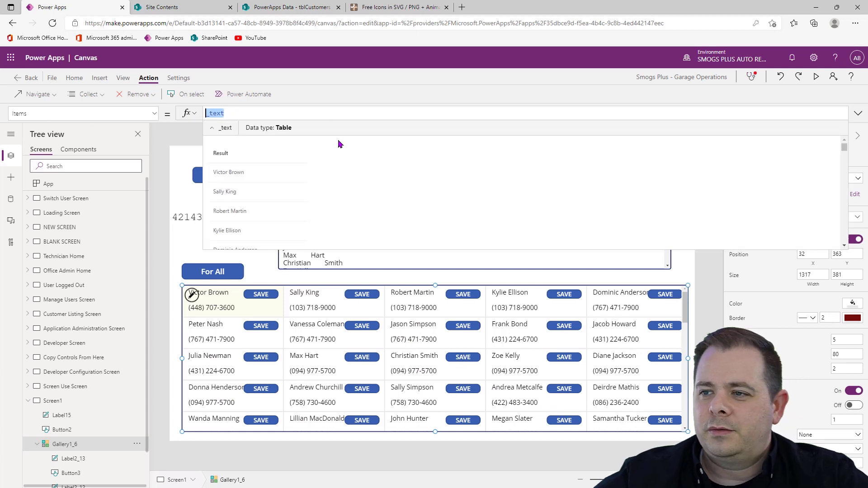
{"action": "left_click", "coordinate": [366, 264]}
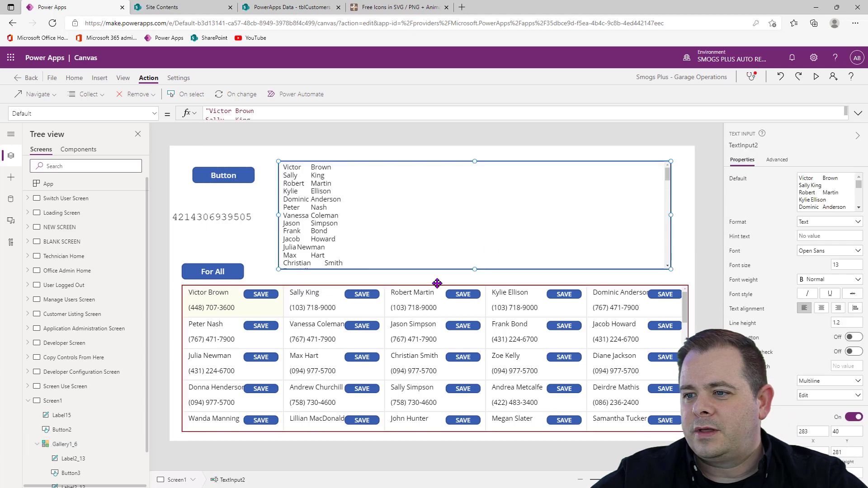
Examine the Patch to tblCustomers in the OnSelect formula of the gallery's SAVE button
{"action": "left_click", "coordinate": [277, 295]}
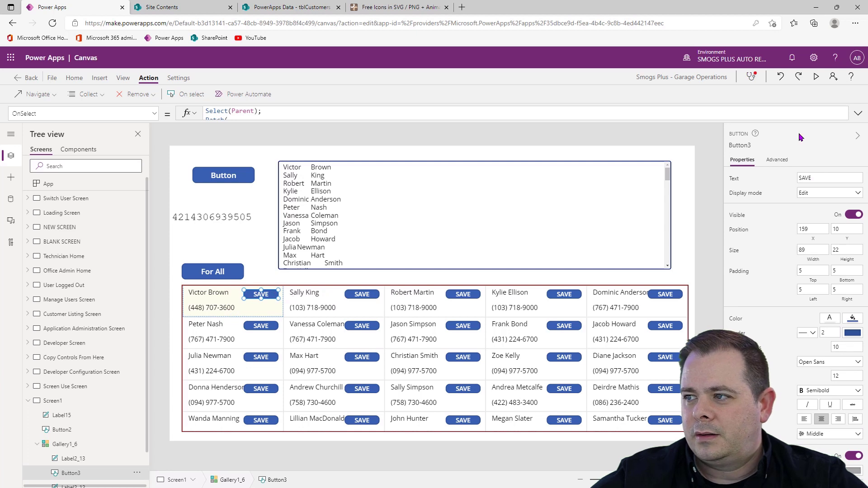
{"action": "left_click", "coordinate": [858, 113]}
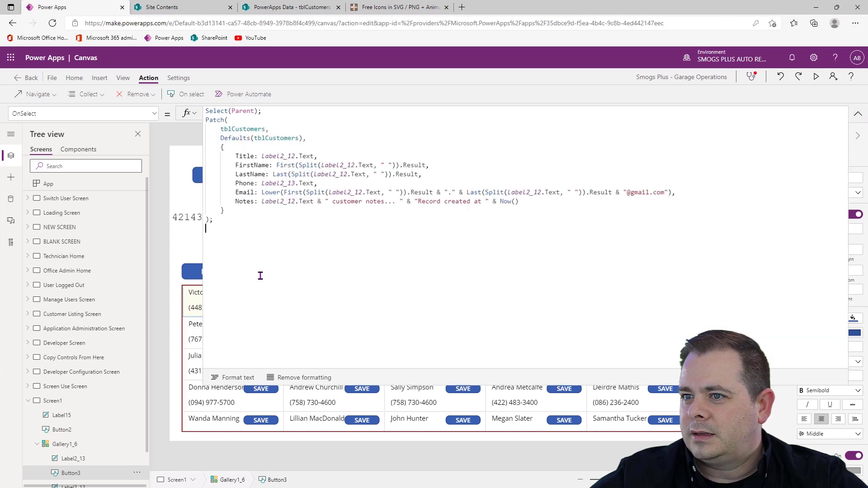
{"action": "left_click_drag", "start_coordinate": [288, 240], "coordinate": [194, 126]}
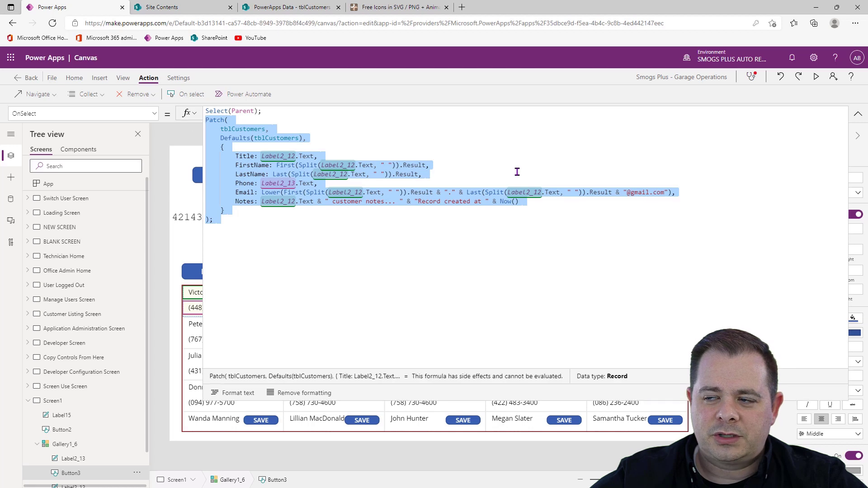
{"action": "left_click", "coordinate": [454, 254]}
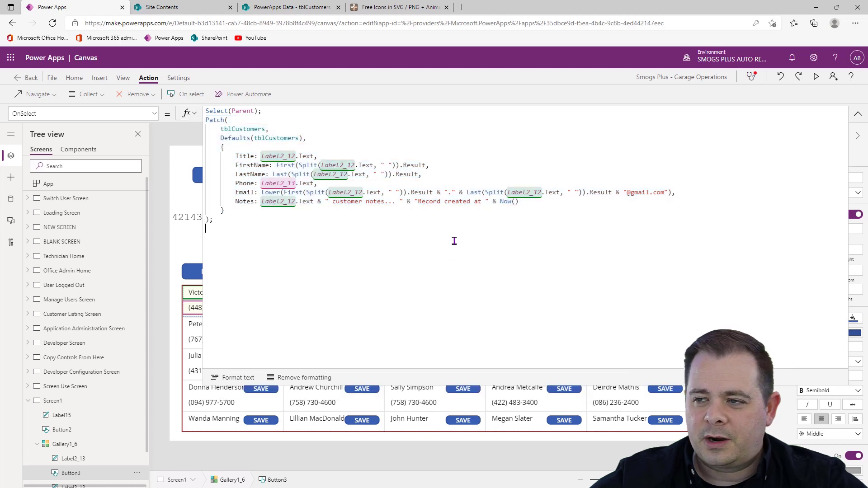
{"action": "left_click", "coordinate": [858, 113]}
Examine the Text formulas of the gallery's name label and phone label, including the "f" time format in the phone formula
{"action": "left_click", "coordinate": [221, 293]}
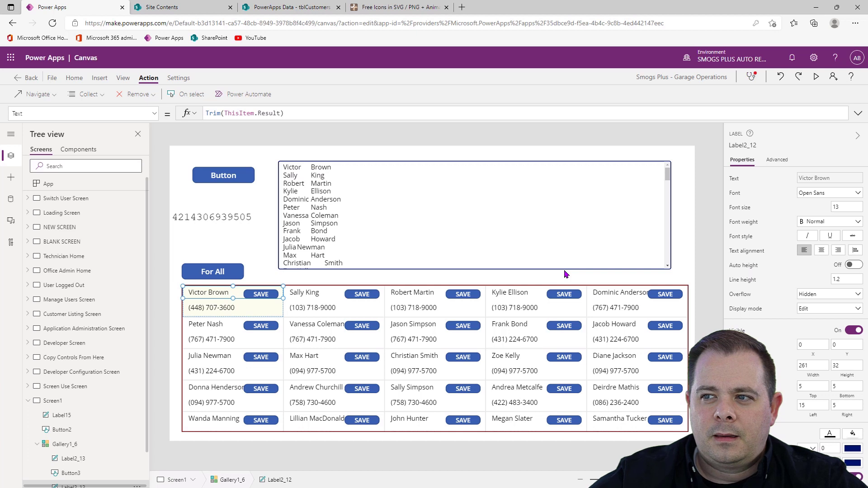
{"action": "left_click", "coordinate": [220, 310]}
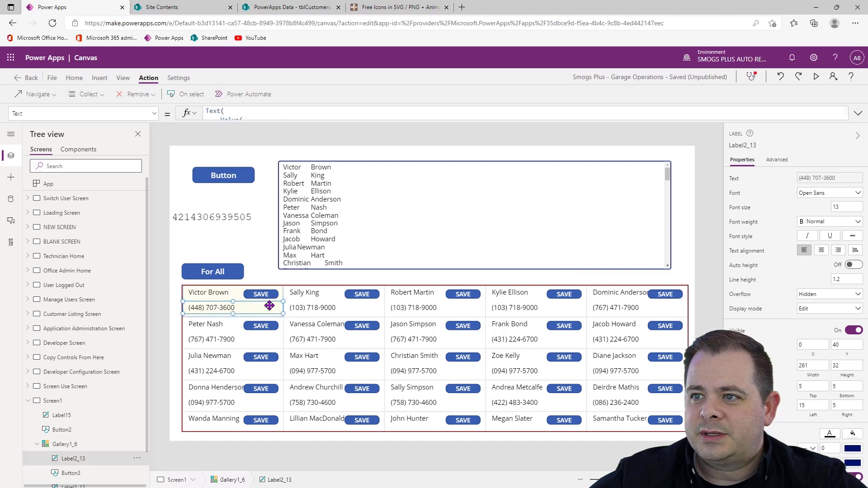
{"action": "left_click", "coordinate": [859, 114]}
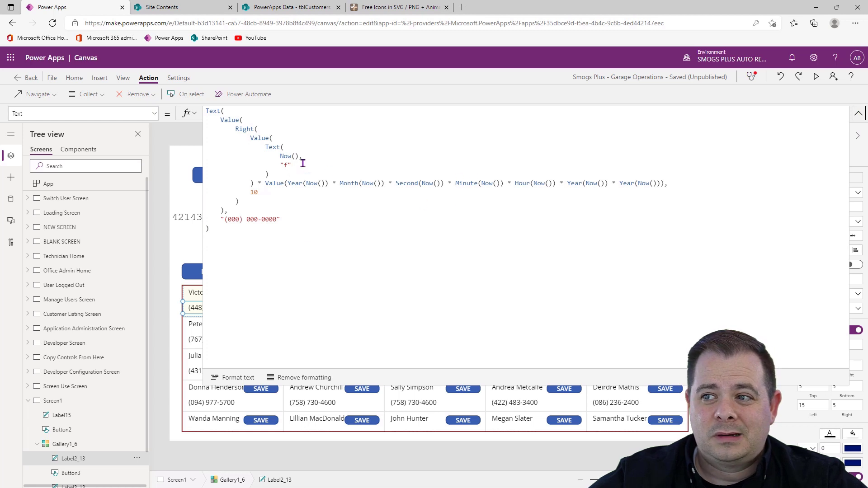
{"action": "left_click_drag", "start_coordinate": [303, 164], "coordinate": [281, 166]}
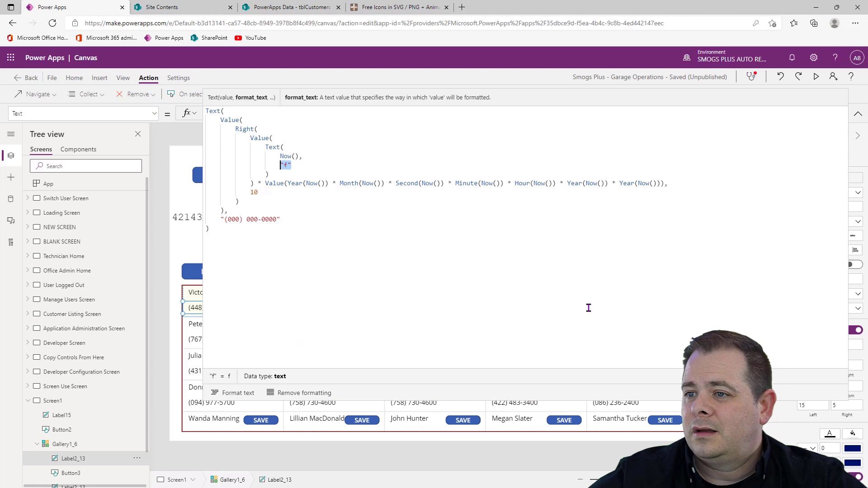
{"action": "left_click", "coordinate": [630, 305]}
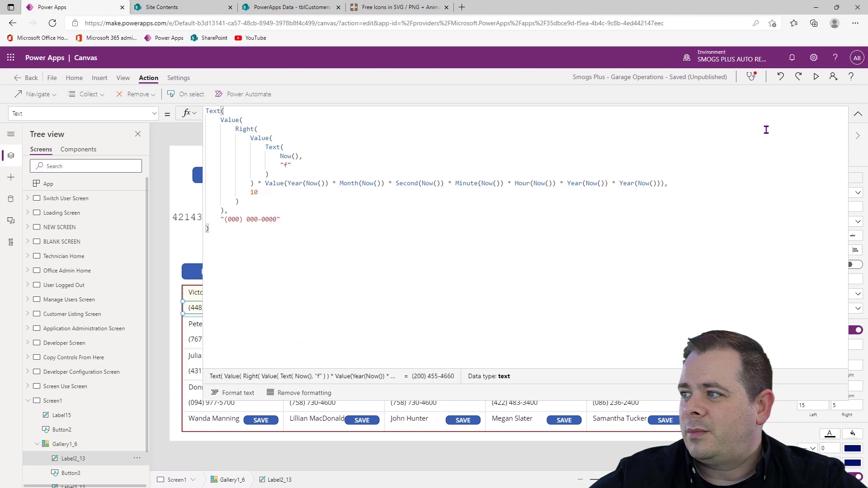
{"action": "left_click", "coordinate": [857, 114]}
Review how the SAVE button's Patch formula fills the FirstName, Phone and Email fields from the gallery labels
{"action": "left_click", "coordinate": [261, 294]}
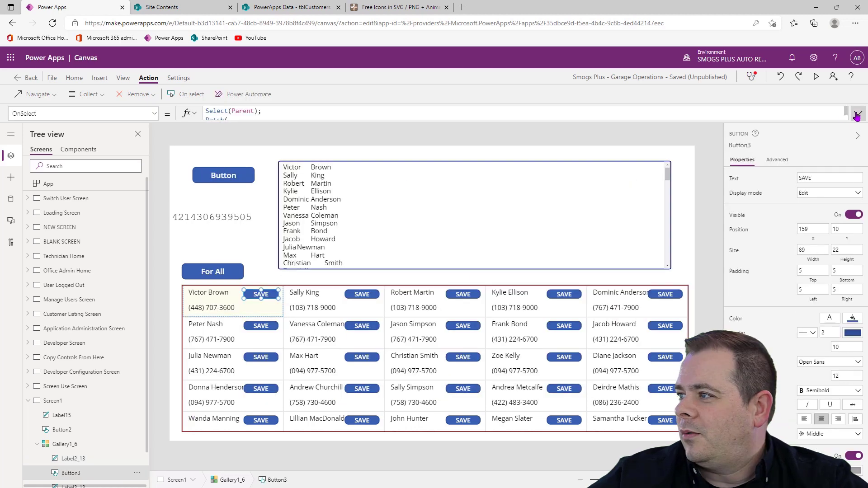
{"action": "left_click", "coordinate": [858, 114]}
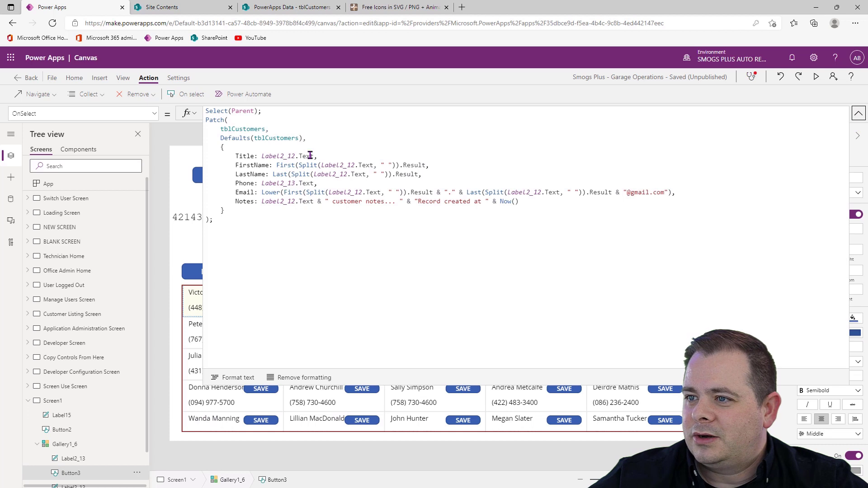
{"action": "left_click", "coordinate": [347, 165]}
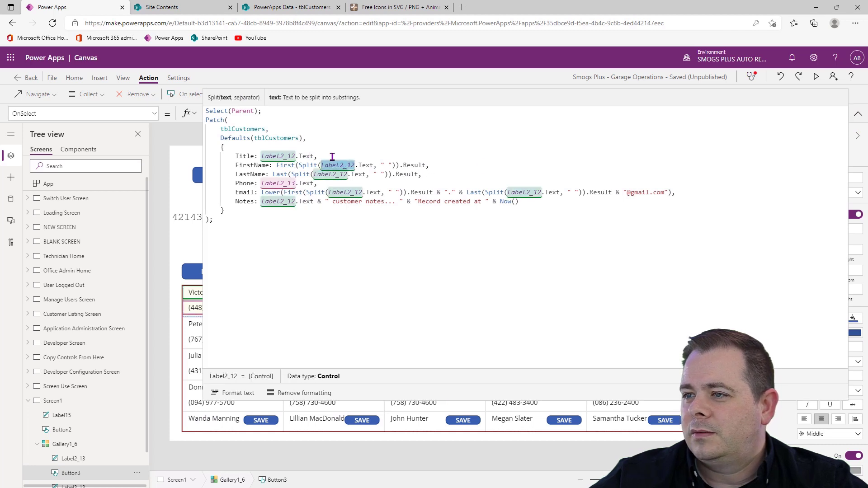
{"action": "left_click", "coordinate": [269, 182]}
{"action": "left_click", "coordinate": [409, 286]}
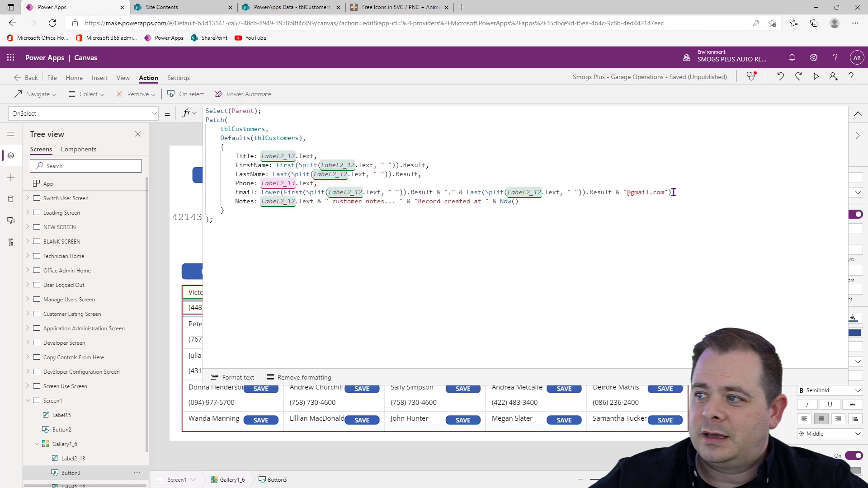
{"action": "left_click_drag", "start_coordinate": [673, 192], "coordinate": [619, 192]}
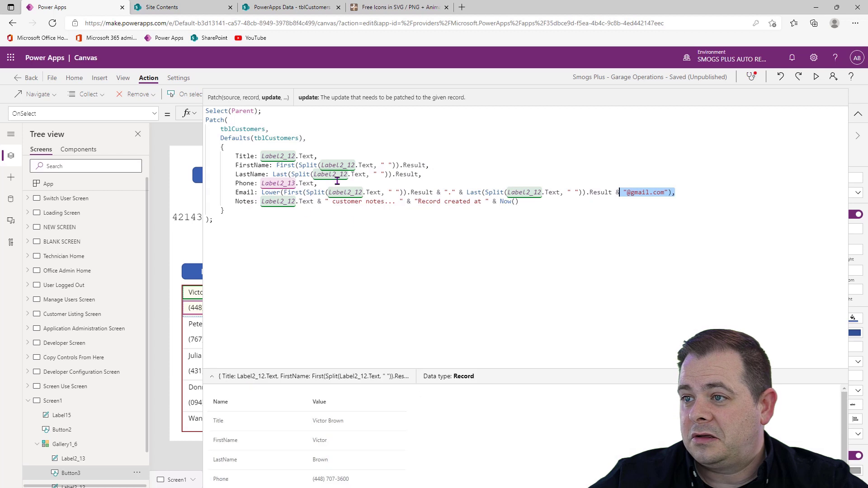
{"action": "left_click", "coordinate": [426, 286]}
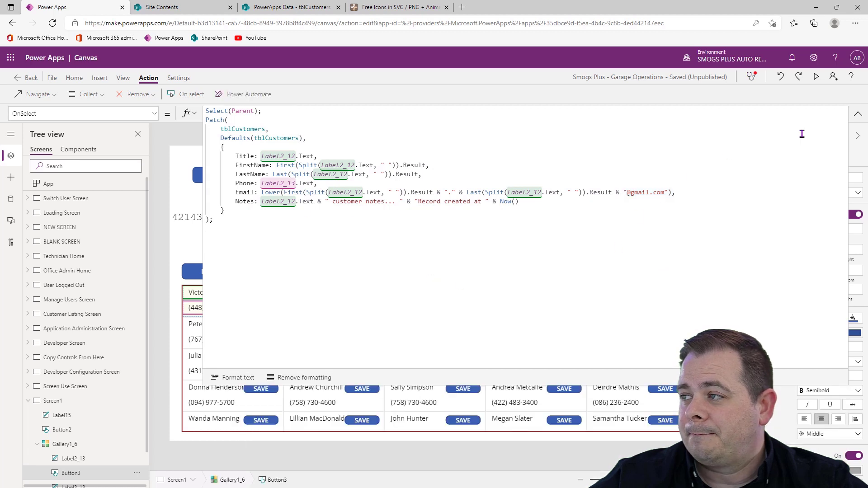
{"action": "left_click", "coordinate": [863, 119]}
Examine the For All button's OnSelect formula, focusing on the Patch block and the "As My" alias on Gallery1_6.AllItems
{"action": "left_click", "coordinate": [221, 272]}
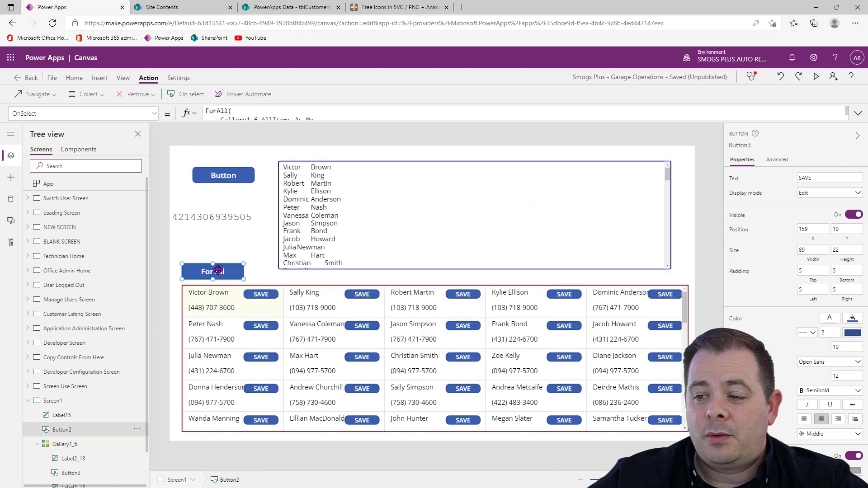
{"action": "left_click", "coordinate": [858, 113]}
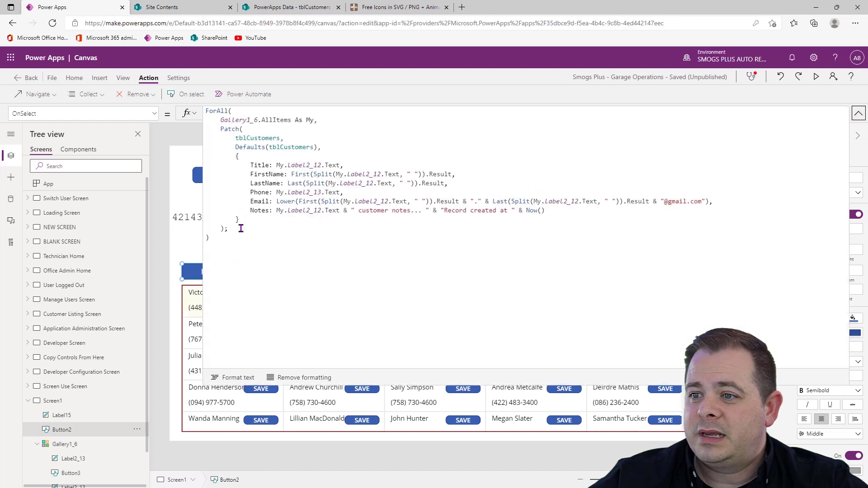
{"action": "left_click_drag", "start_coordinate": [239, 229], "coordinate": [201, 132]}
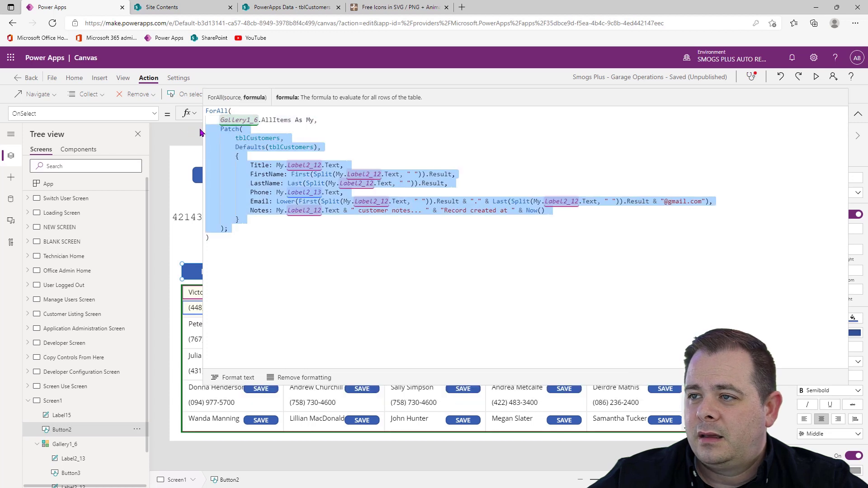
{"action": "left_click_drag", "start_coordinate": [315, 120], "coordinate": [293, 120]}
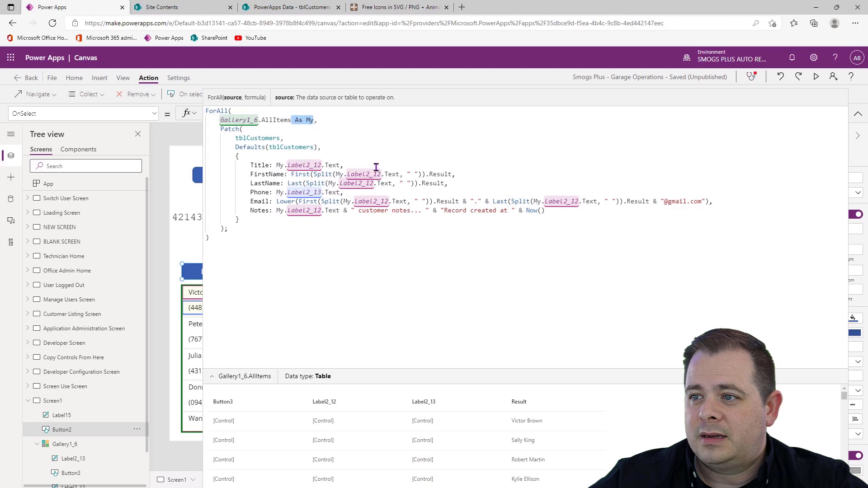
Close the For All button's formula, collapse Screen1 and open the Customer Listing Screen
{"action": "left_click", "coordinate": [351, 279]}
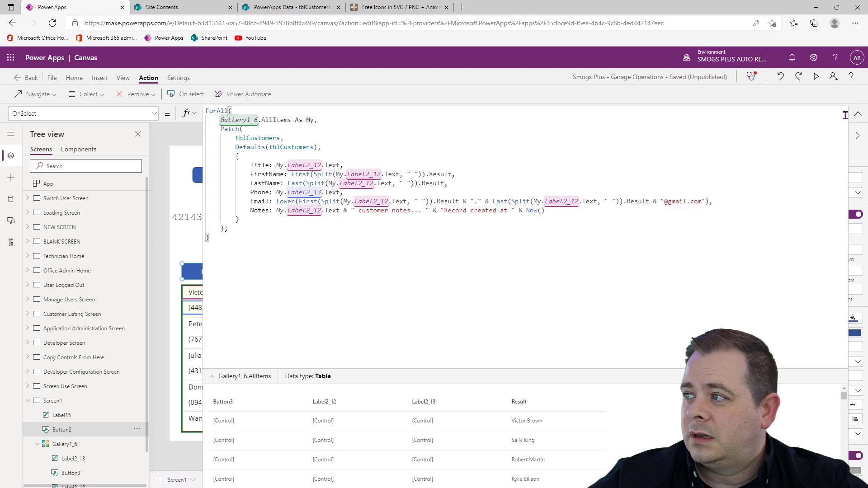
{"action": "left_click", "coordinate": [858, 114]}
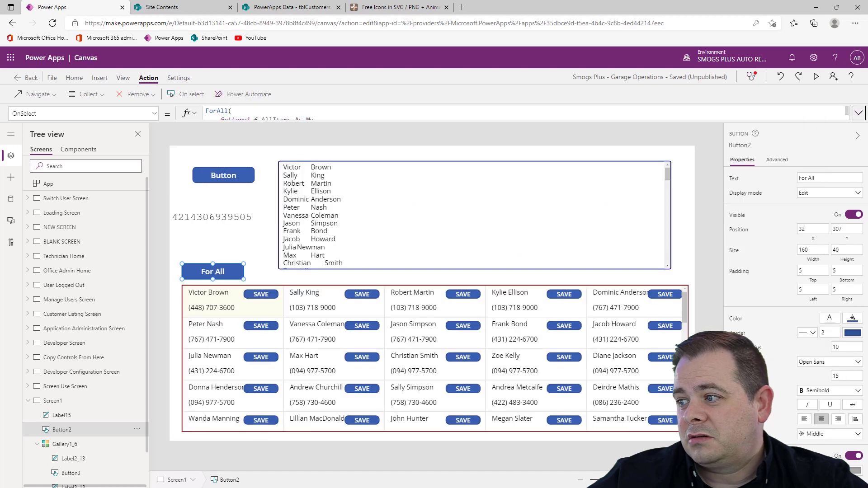
{"action": "left_click", "coordinate": [700, 356]}
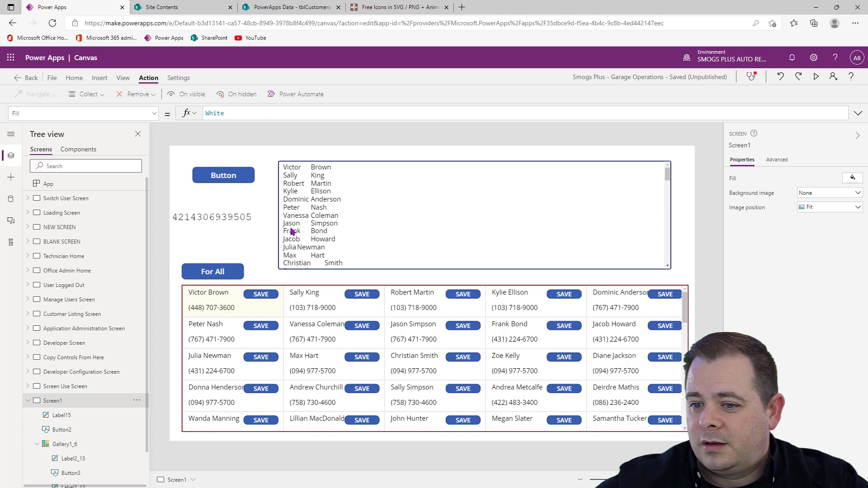
{"action": "left_click", "coordinate": [28, 402]}
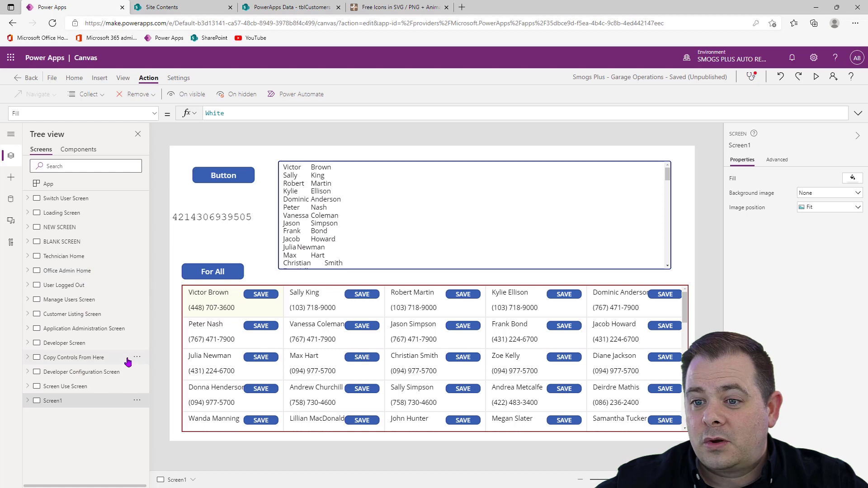
{"action": "left_click", "coordinate": [103, 315]}
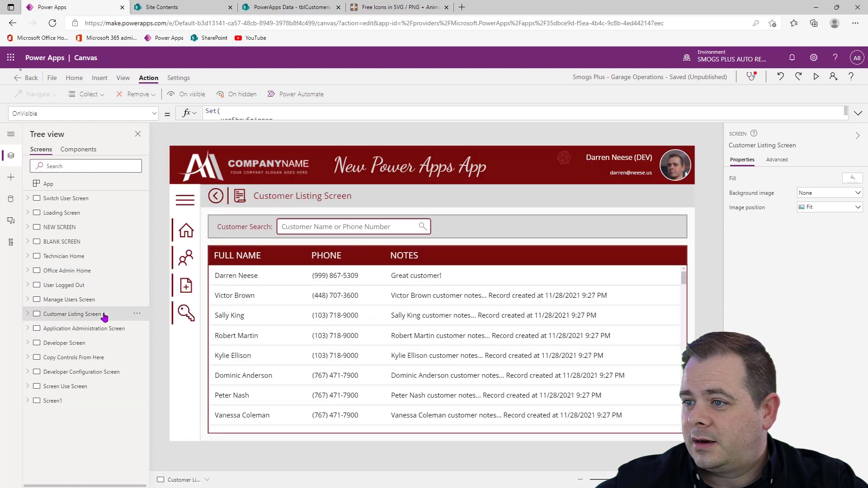
Bring the SIDE NAV_18 component to the front of the Customer Listing Screen
{"action": "left_click", "coordinate": [185, 204]}
{"action": "right_click", "coordinate": [185, 203]}
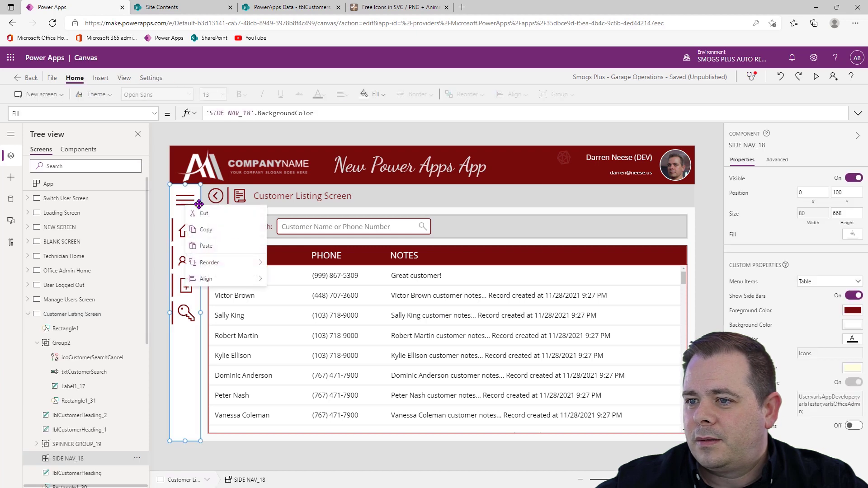
{"action": "mouse_move", "coordinate": [233, 262]}
{"action": "left_click", "coordinate": [294, 277]}
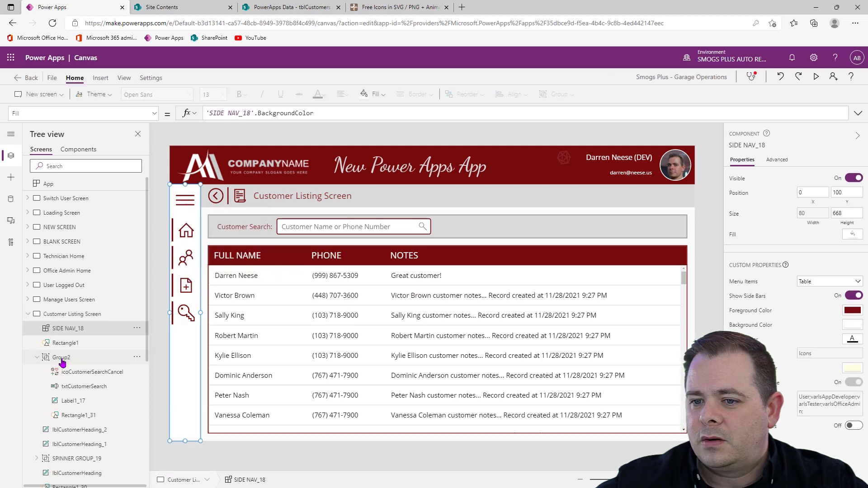
Collapse Group2 and bring SPINNER GROUP_19 to the front, above the side navigation
{"action": "left_click", "coordinate": [37, 357]}
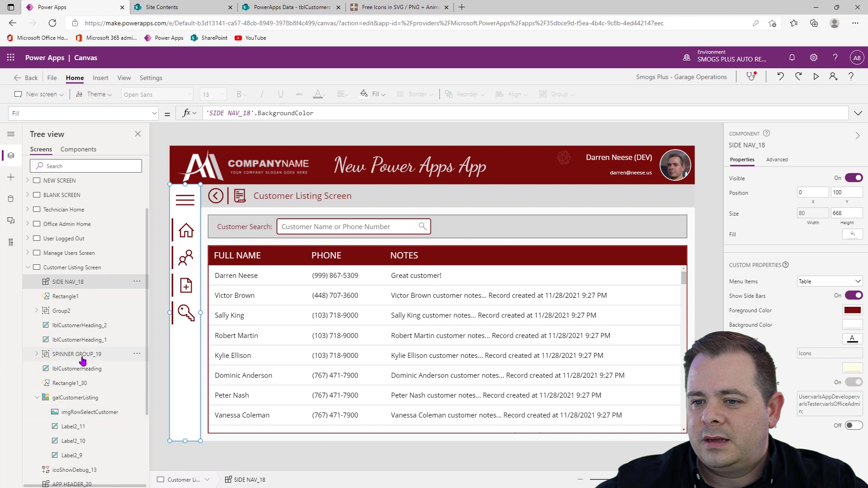
{"action": "left_click", "coordinate": [121, 356]}
{"action": "left_click", "coordinate": [136, 355]}
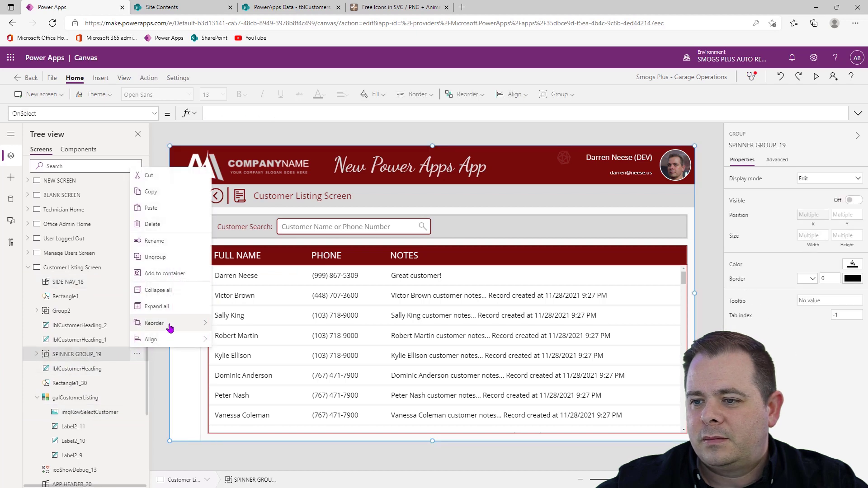
{"action": "mouse_move", "coordinate": [170, 323]}
{"action": "left_click", "coordinate": [233, 322]}
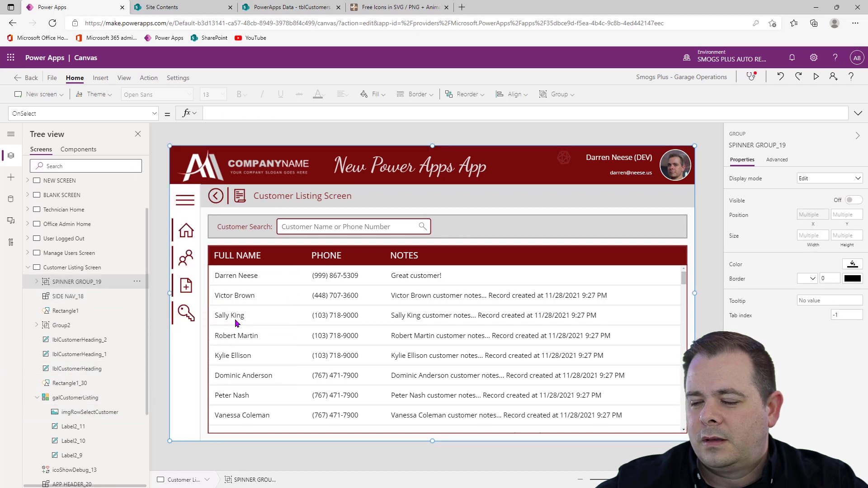
{"action": "left_click", "coordinate": [708, 256]}
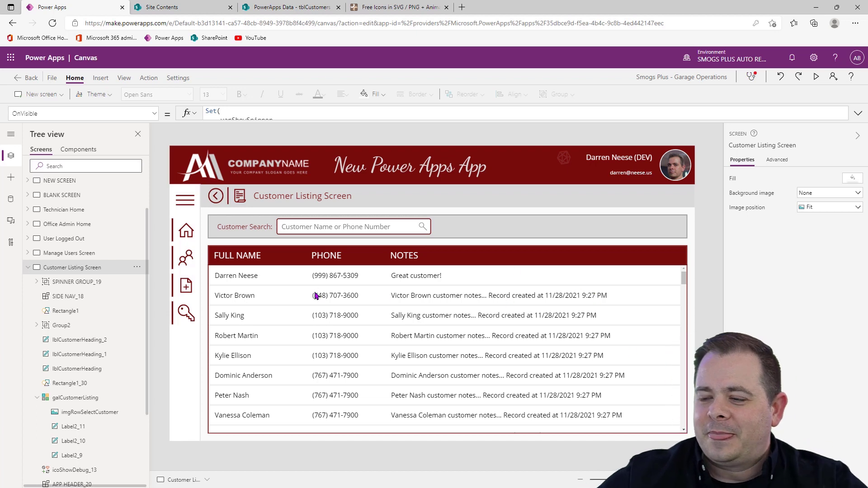
Copy the control name of the Customer Search text input
{"action": "left_click", "coordinate": [353, 229]}
{"action": "left_click", "coordinate": [353, 230]}
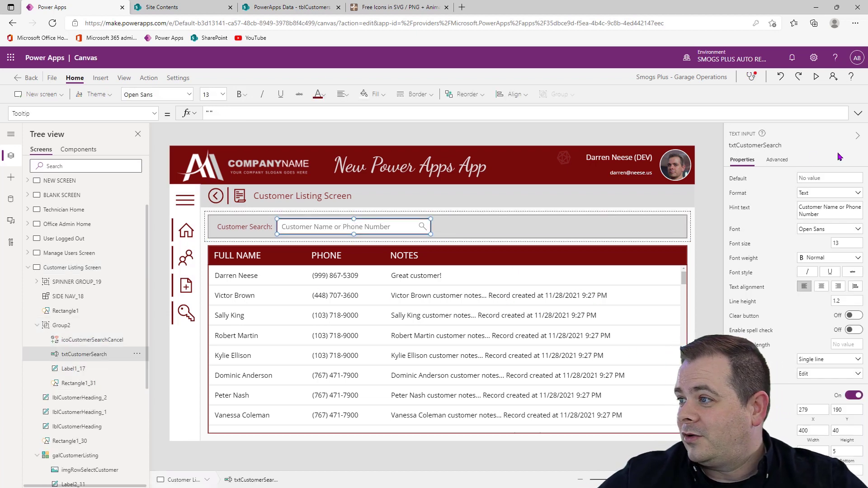
{"action": "left_click", "coordinate": [754, 146]}
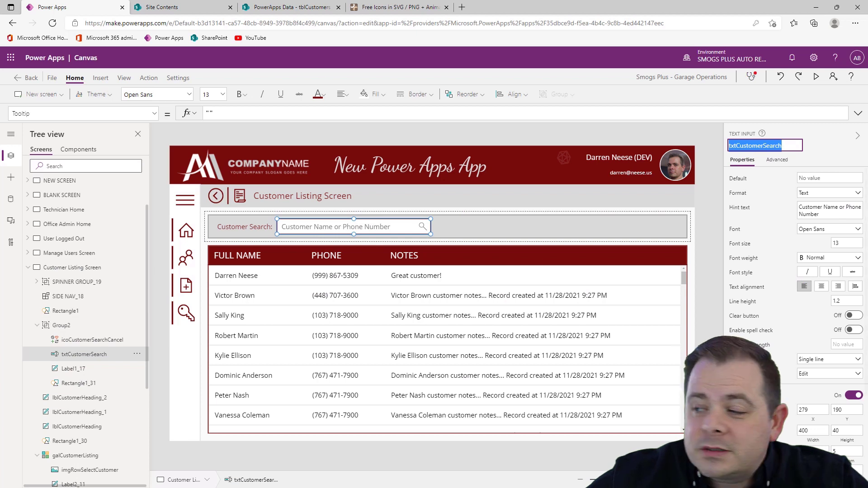
Begin a Search function in galCustomerListing's Items formula, with tblCustomers as source and txtCustomerSearch.Text as search text
{"action": "left_click", "coordinate": [506, 349]}
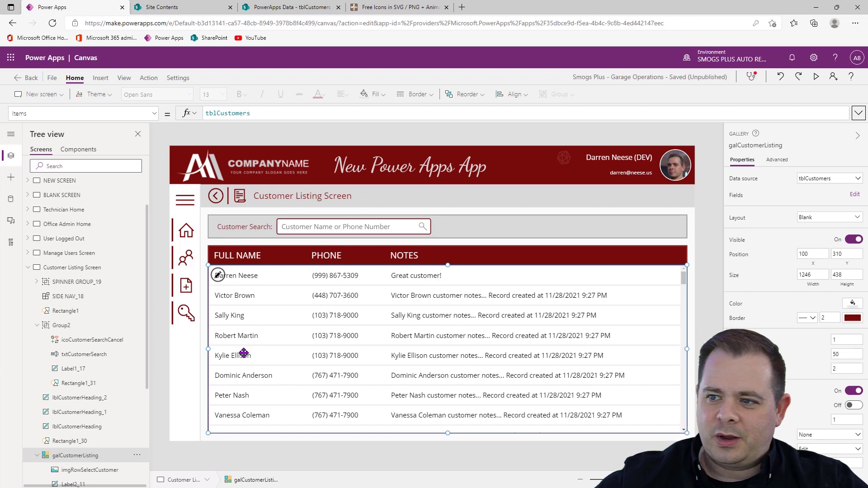
{"action": "left_click", "coordinate": [859, 113]}
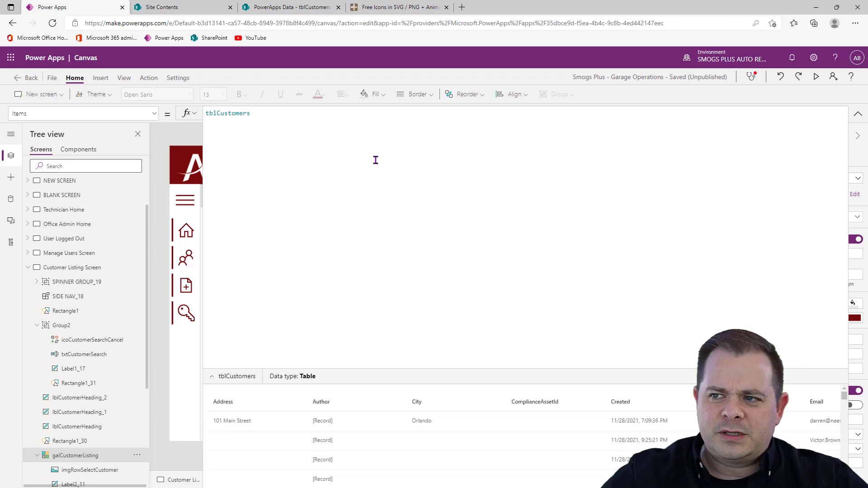
{"action": "key", "text": "Home"}
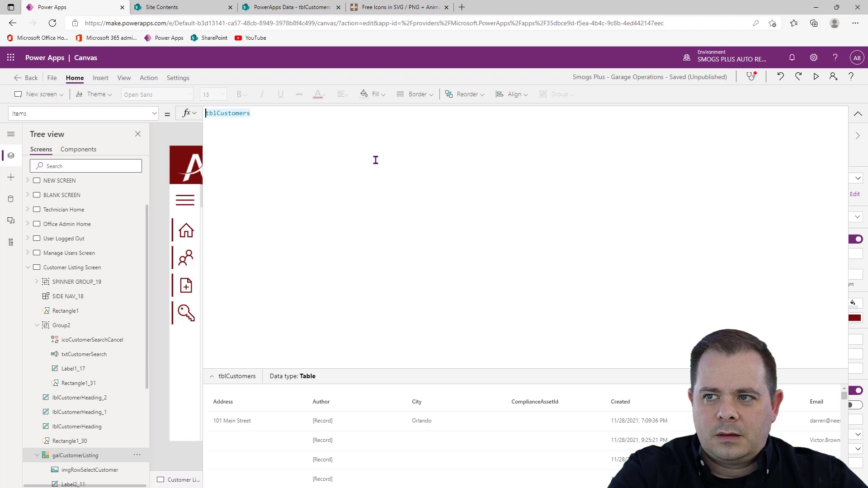
{"action": "type", "text": "Search("}
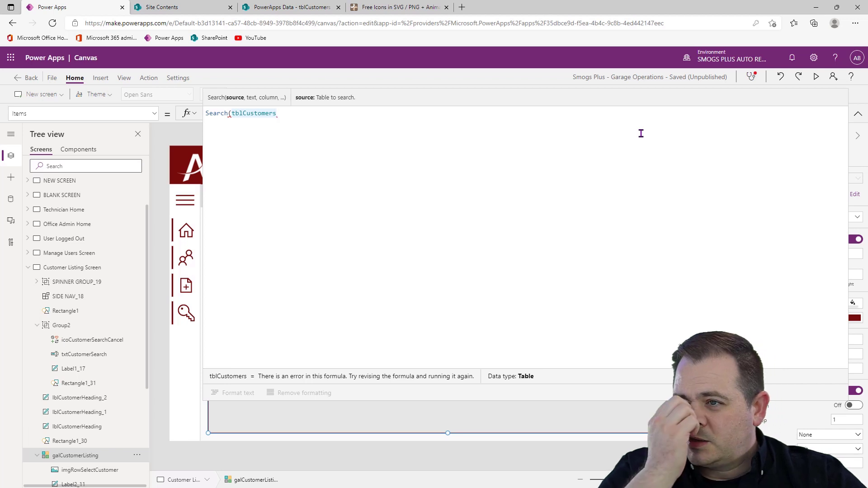
{"action": "type", "text": ", "}
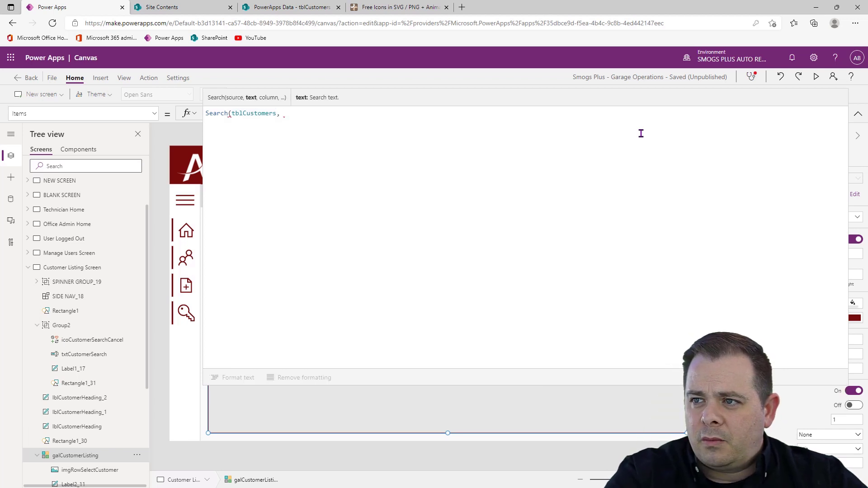
{"action": "type", "text": "txtCustomerSearch.Text"}
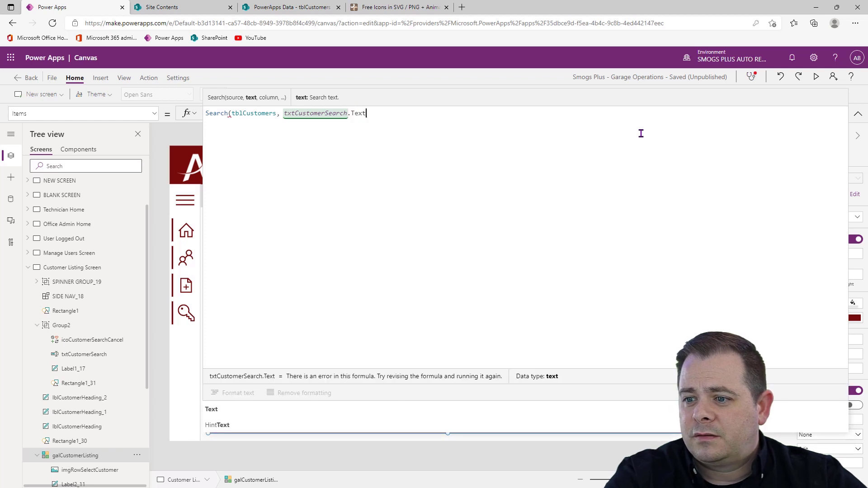
{"action": "type", "text": ", "}
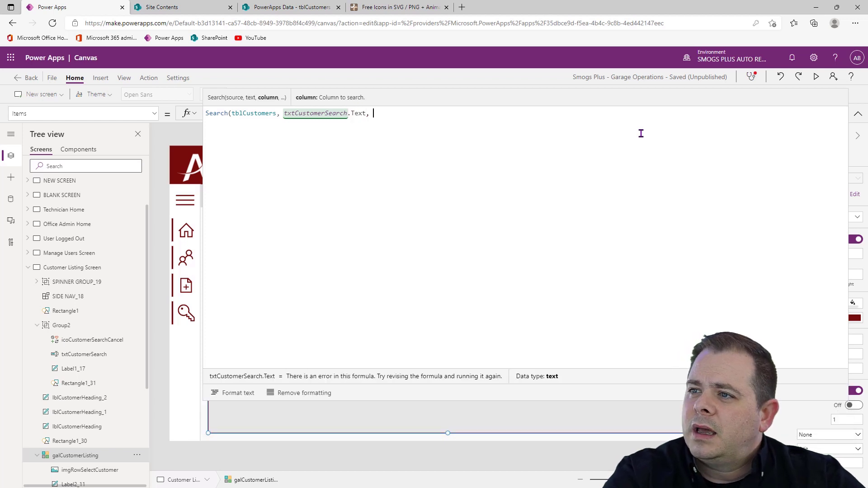
{"action": "type", "text": "Title"}
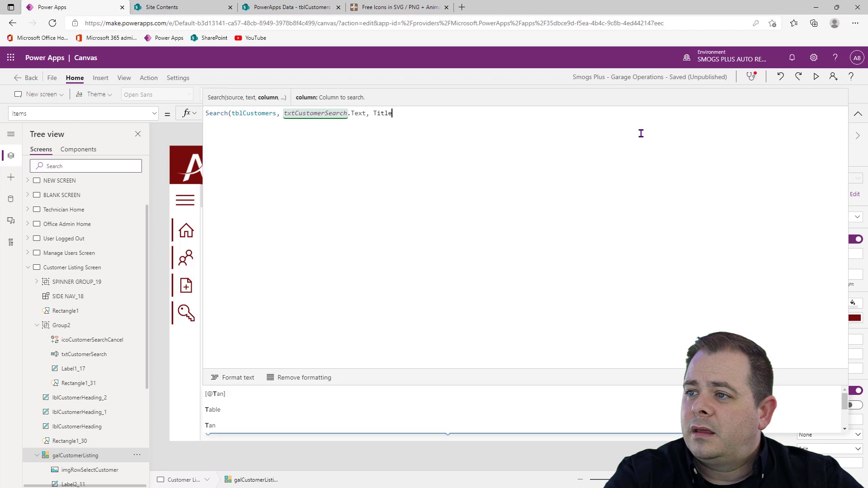
Add the "Title", "Phone" and "Notes" columns to the gallery's Search function and close the formula
{"action": "key", "text": "Tab"}
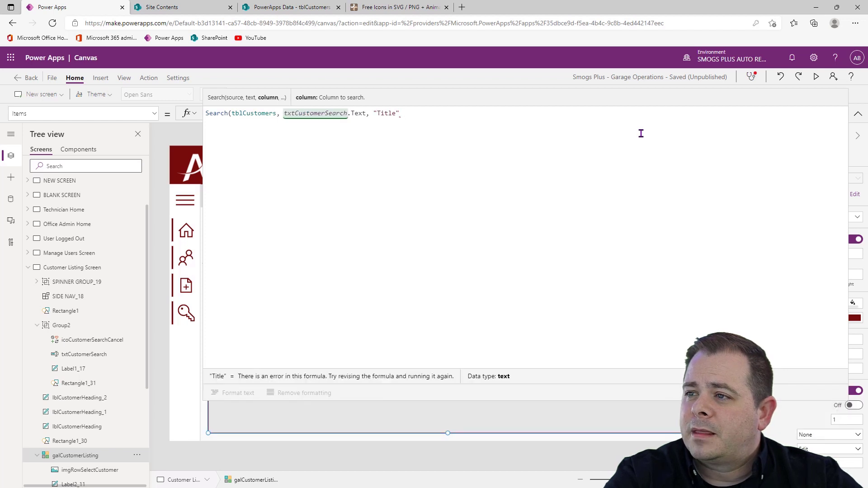
{"action": "type", "text": ", "}
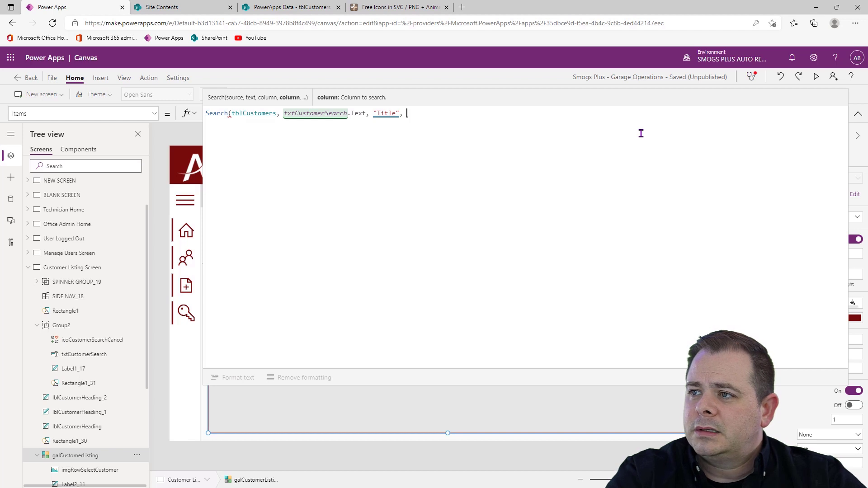
{"action": "type", "text": "Phone"}
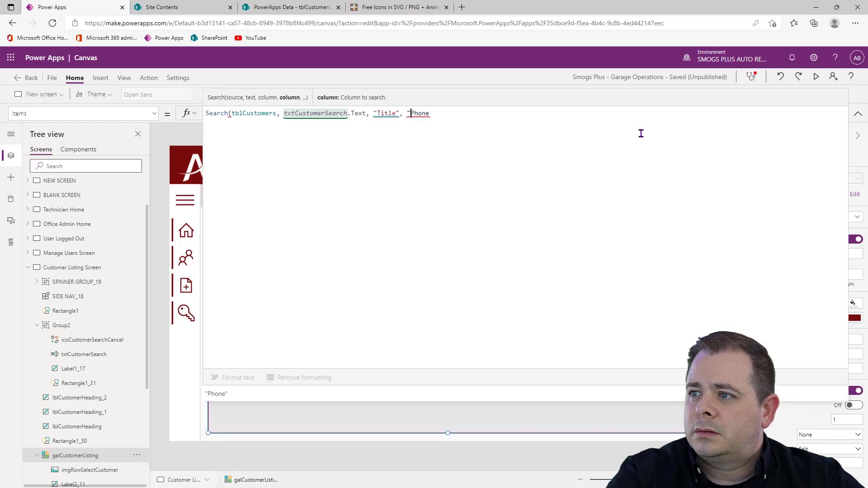
{"action": "key", "text": "Tab"}
{"action": "type", "text": ", "}
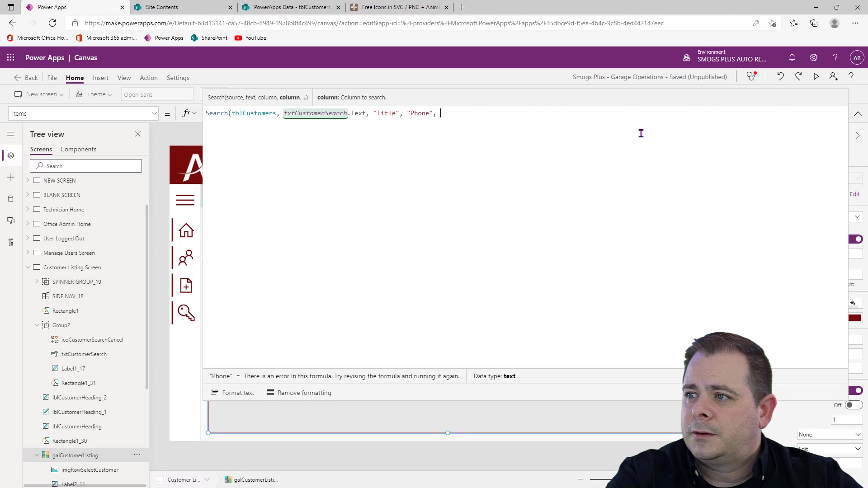
{"action": "type", "text": "Notes"}
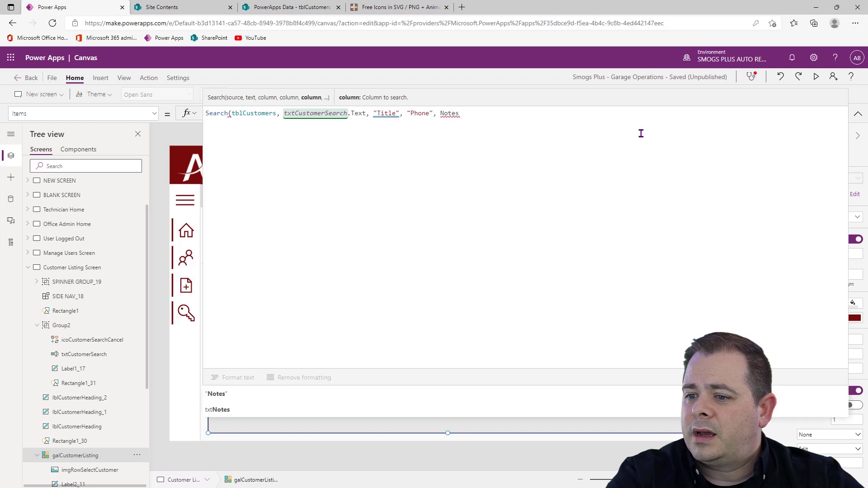
{"action": "key", "text": "Tab"}
{"action": "type", "text": ")"}
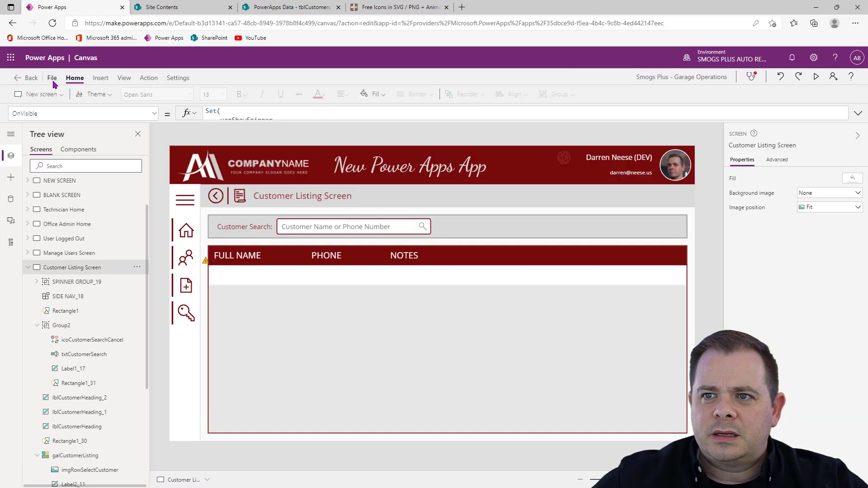
Check the data row limit in the app's general settings
{"action": "left_click", "coordinate": [52, 80]}
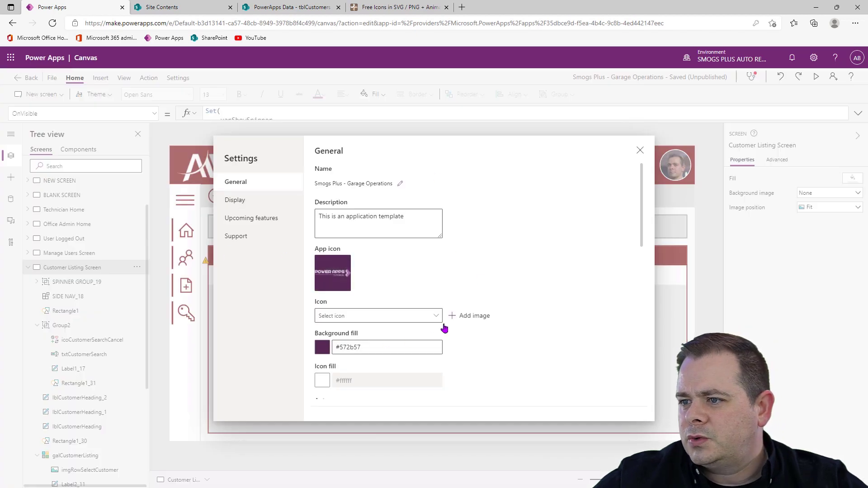
{"action": "scroll", "coordinate": [443, 327], "scroll_direction": "down", "scroll_amount": 4}
{"action": "left_click", "coordinate": [334, 301]}
{"action": "left_click_drag", "start_coordinate": [334, 301], "coordinate": [301, 310]}
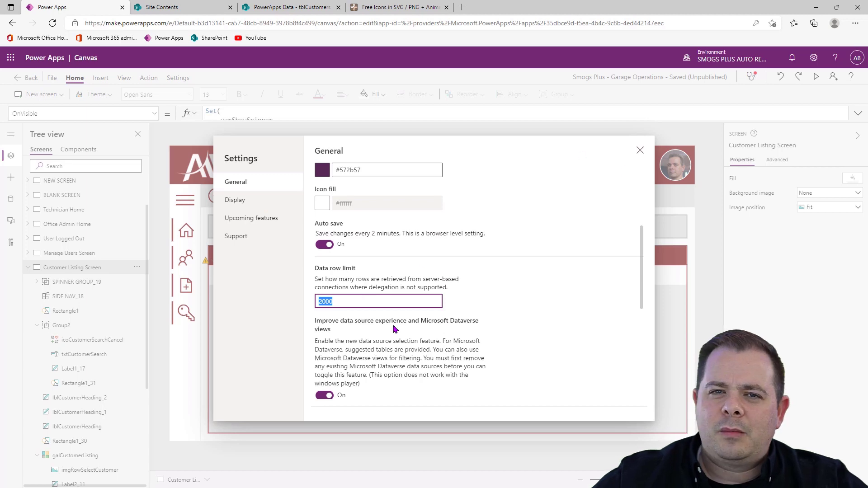
{"action": "left_click", "coordinate": [641, 150]}
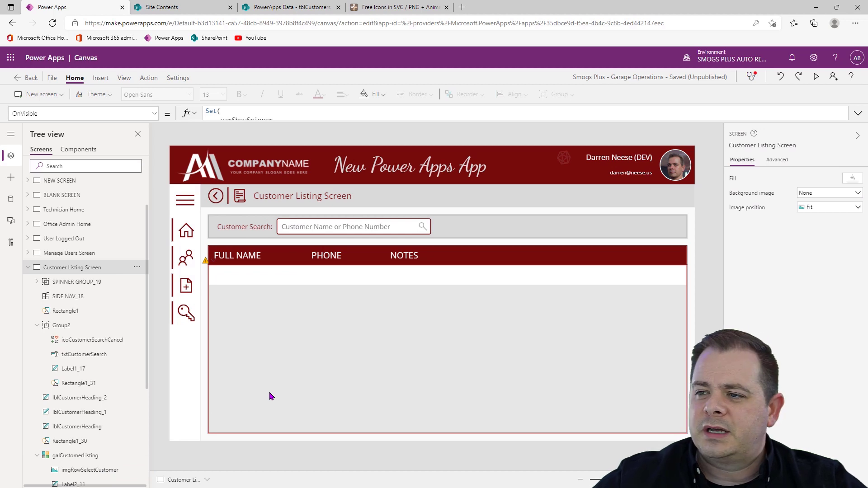
Format the customer gallery's Items formula so each Search argument stands on its own line
{"action": "left_click", "coordinate": [288, 383]}
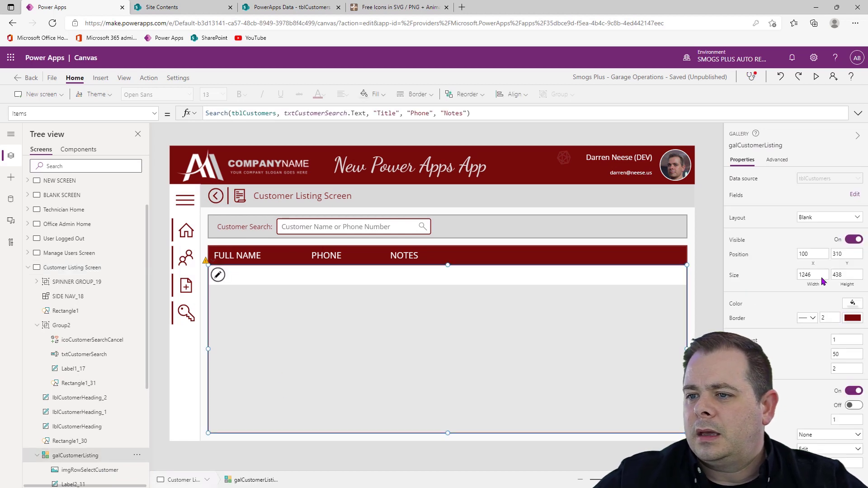
{"action": "left_click", "coordinate": [859, 113]}
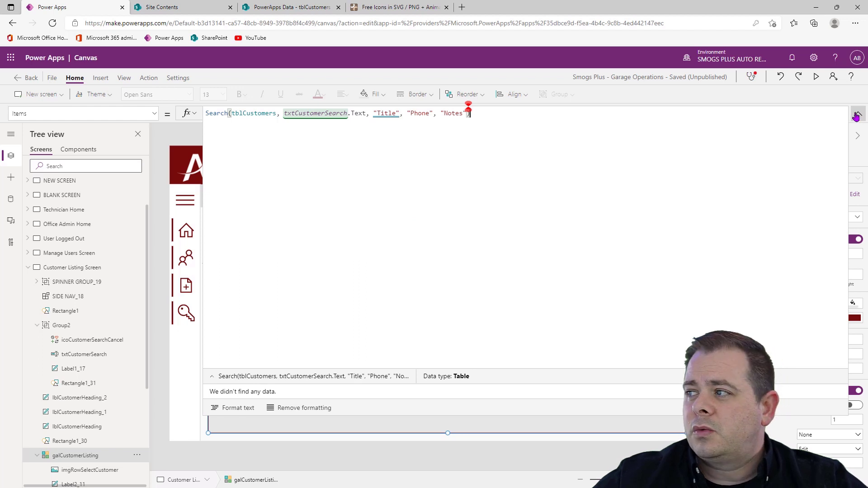
{"action": "left_click", "coordinate": [233, 408]}
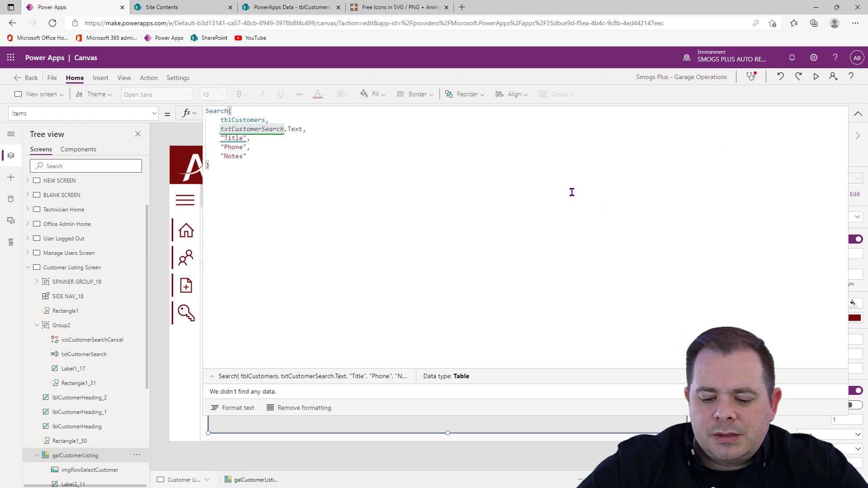
Begin an If function ahead of the Search in the gallery's Items formula, with the condition Len(txtCustomerSearch.Text) = 0
{"action": "key", "text": "ctrl+Home"}
{"action": "key", "text": "Return"}
{"action": "key", "text": "Return"}
{"action": "key", "text": "Up"}
{"action": "key", "text": "Up"}
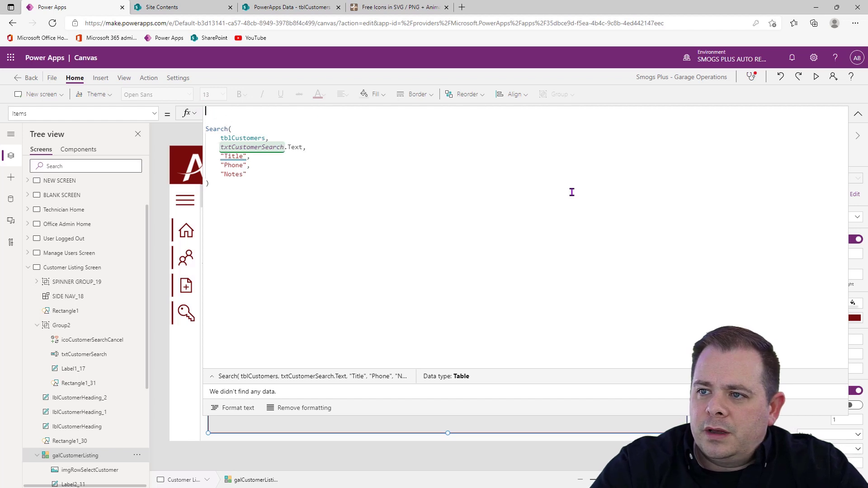
{"action": "type", "text": "If("}
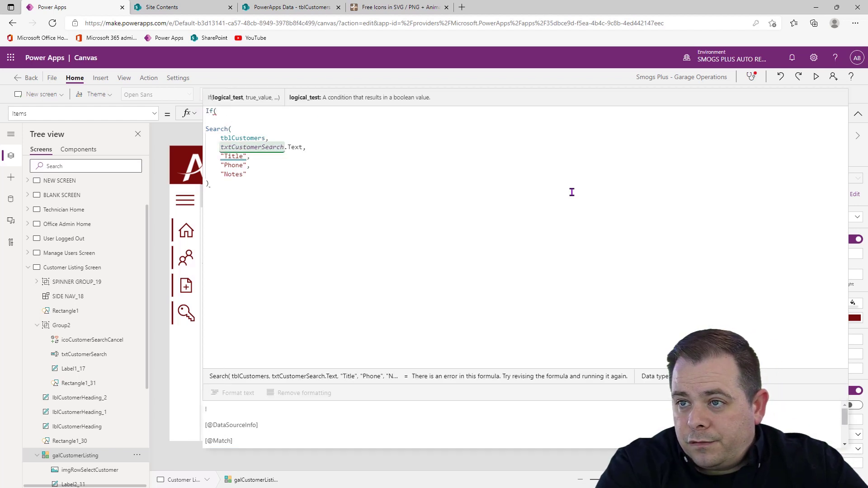
{"action": "type", "text": "Len(txtCustomerSearch"}
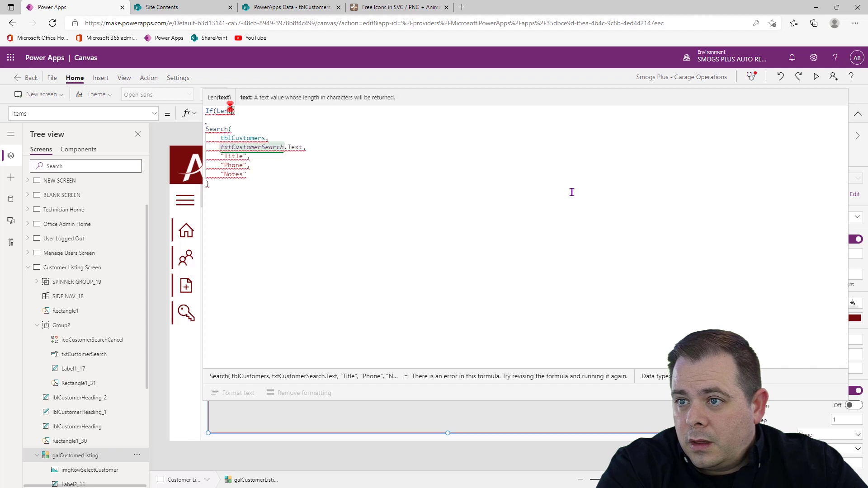
{"action": "type", "text": ".Text)"}
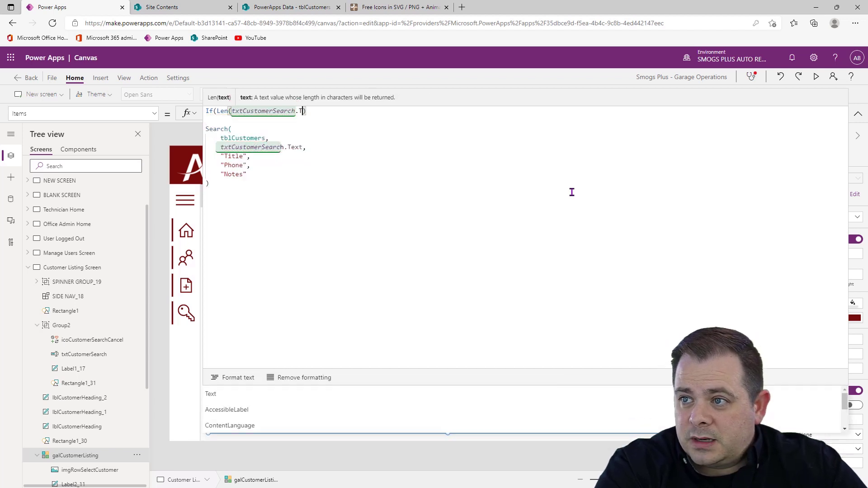
{"action": "type", "text": " = 0,"}
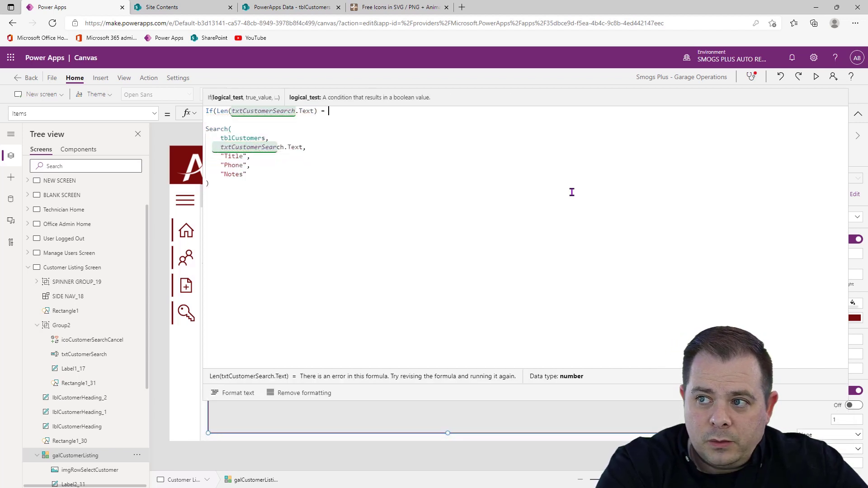
Enter tblCustomers as the If function's true value, keep the Search as its else value, and collapse the formula
{"action": "left_click", "coordinate": [379, 120]}
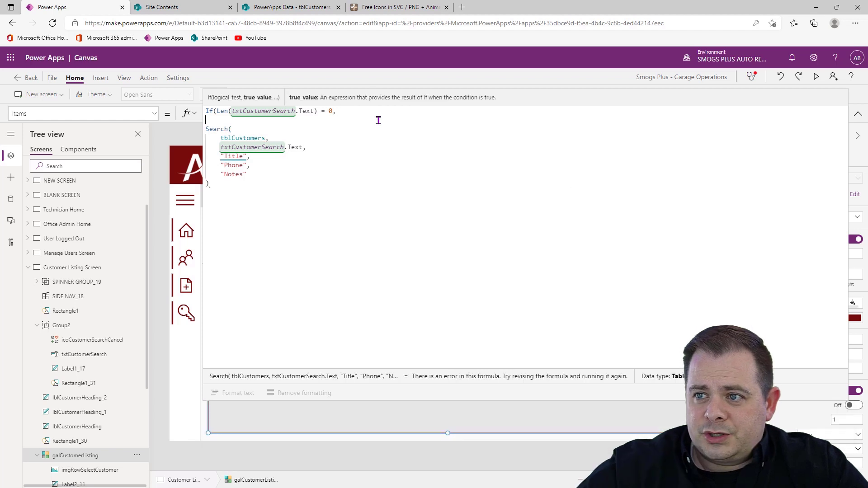
{"action": "type", "text": "tblCu"}
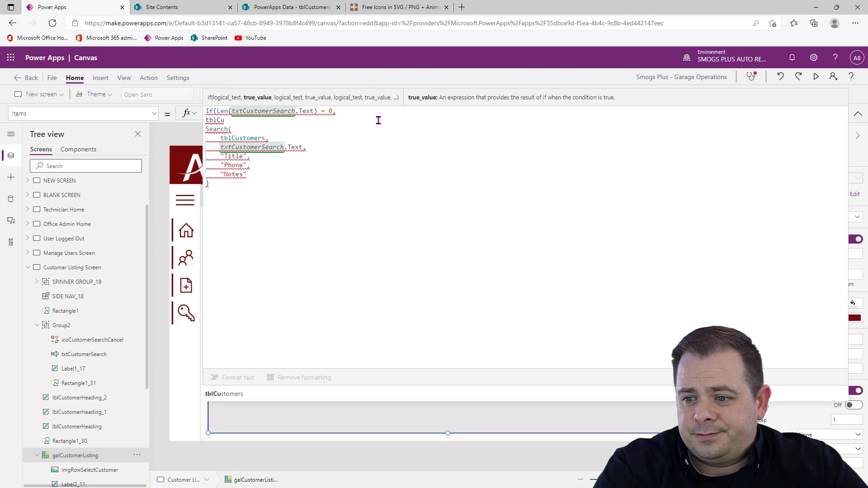
{"action": "type", "text": "stomers,"}
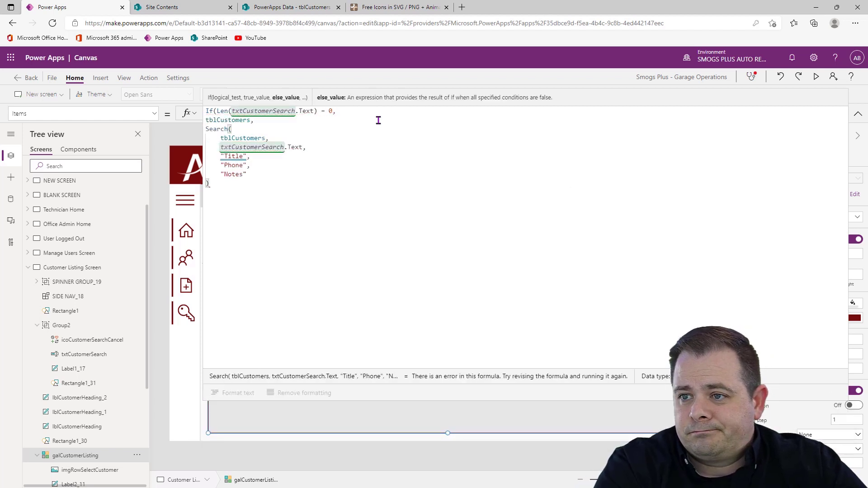
{"action": "left_click", "coordinate": [858, 114]}
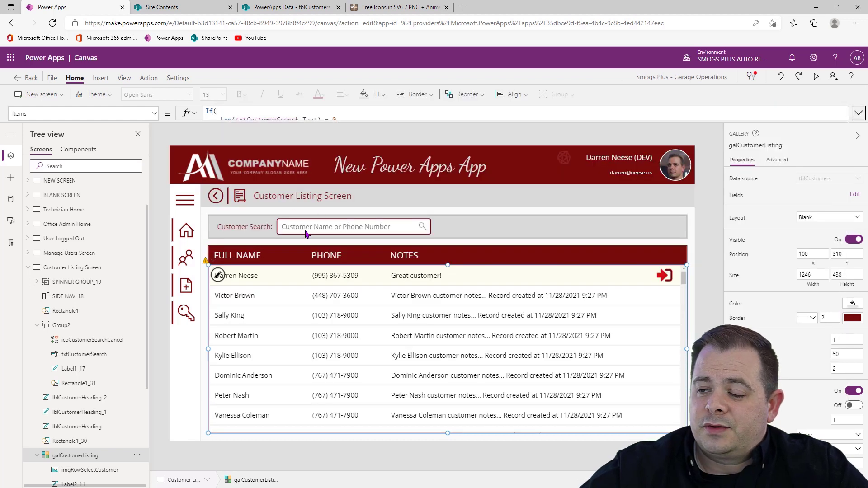
Preview the app, test the customer search with "Jo", clear the search box and leave the preview
{"action": "left_click", "coordinate": [816, 78]}
{"action": "left_click", "coordinate": [308, 193]}
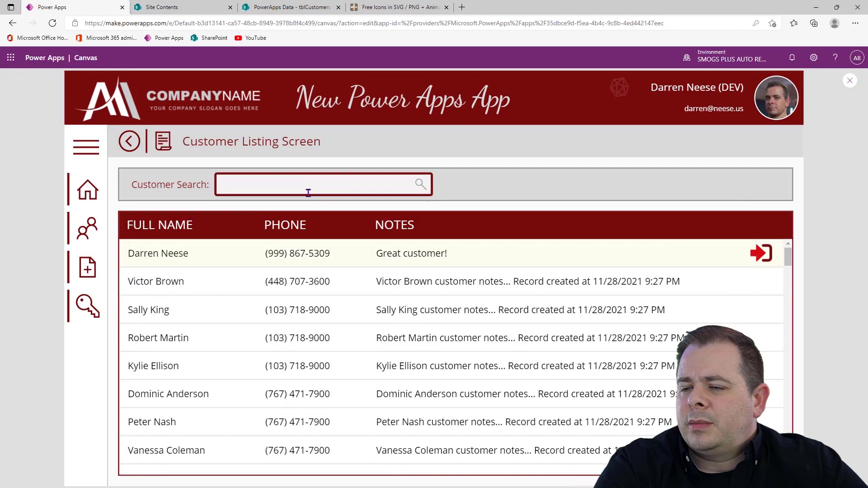
{"action": "type", "text": "Jo"}
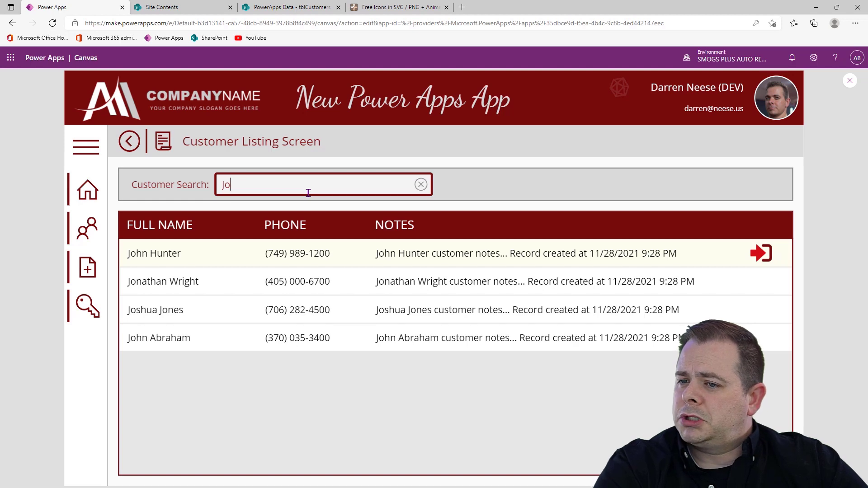
{"action": "left_click", "coordinate": [421, 184]}
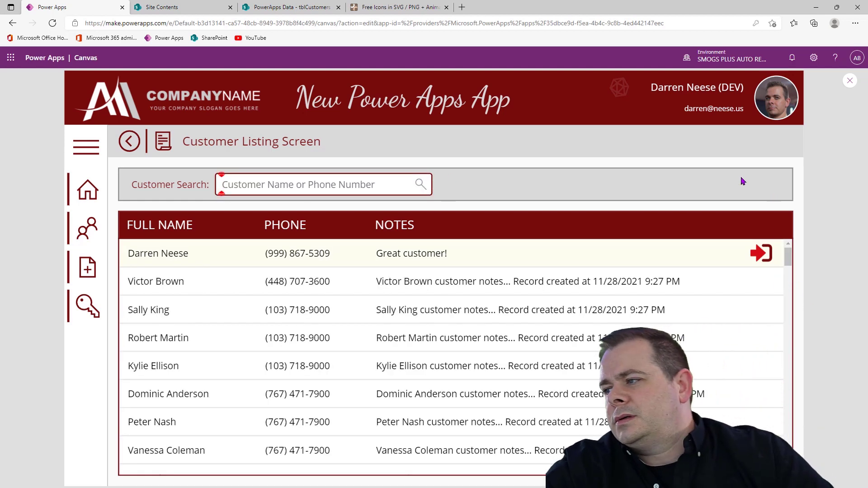
{"action": "left_click", "coordinate": [849, 80]}
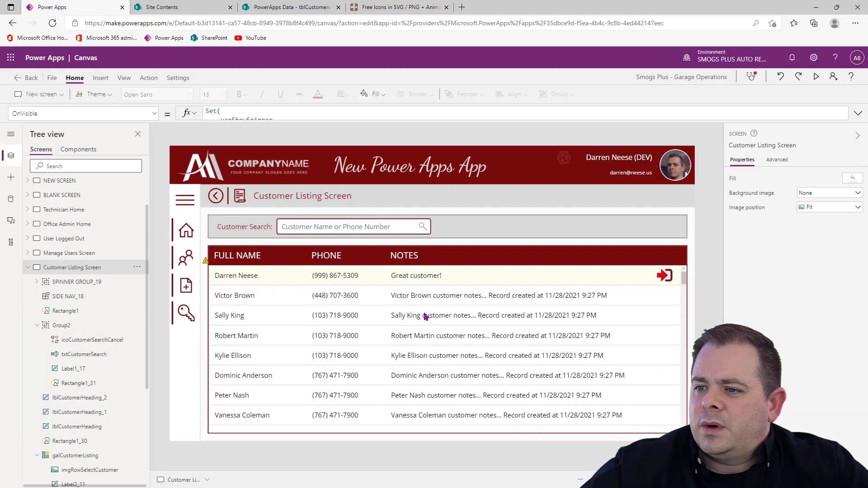
Wrap galCustomerListing's If formula in a Sort function ordered by Title and format the formula text
{"action": "left_click", "coordinate": [575, 319]}
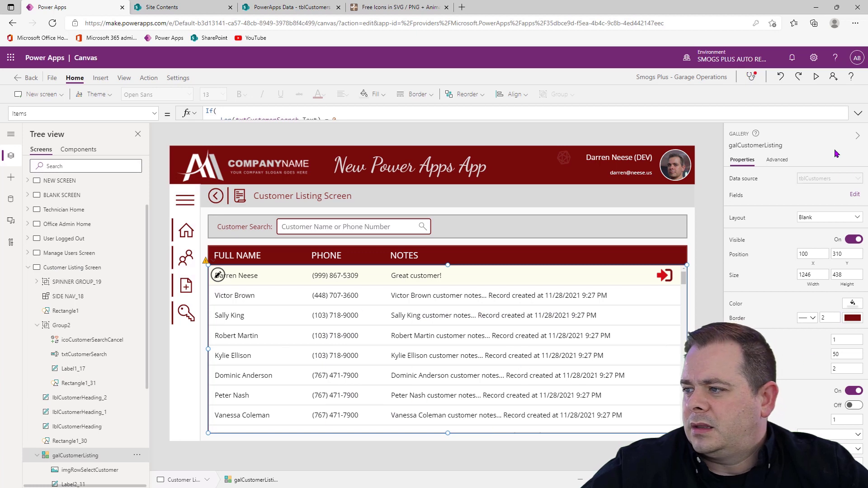
{"action": "left_click", "coordinate": [858, 115]}
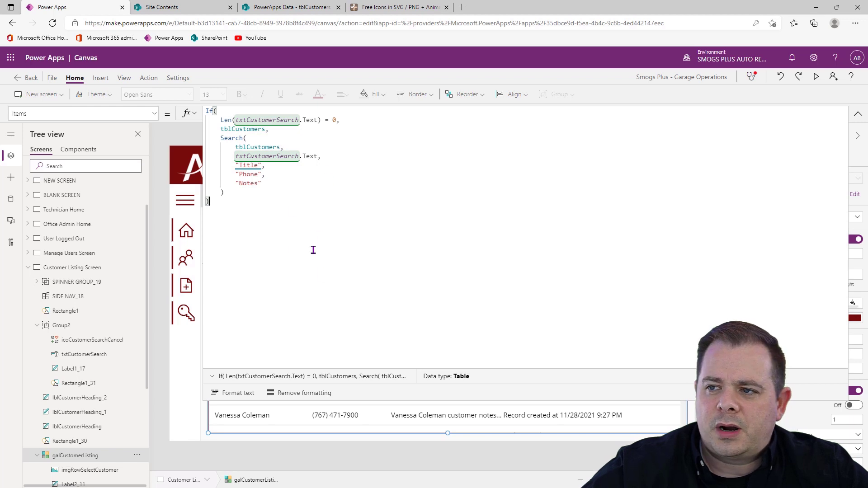
{"action": "key", "text": "ctrl+Home"}
{"action": "key", "text": "shift+Return"}
{"action": "key", "text": "Up"}
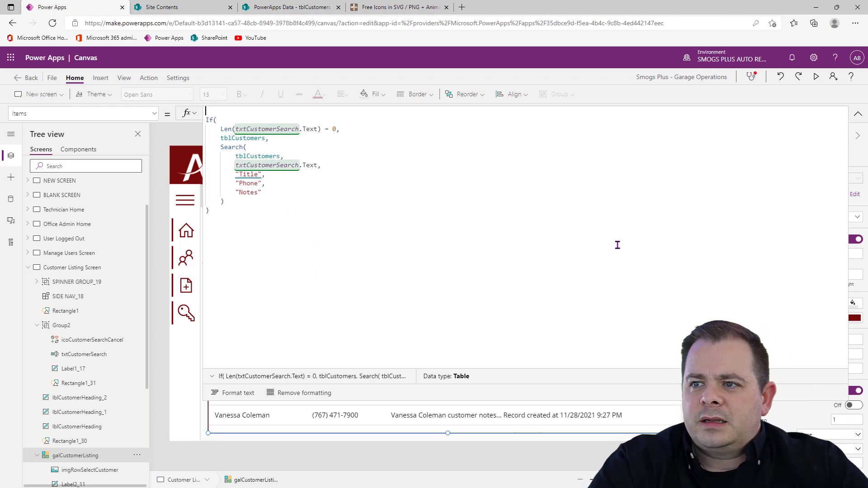
{"action": "type", "text": "Sort("}
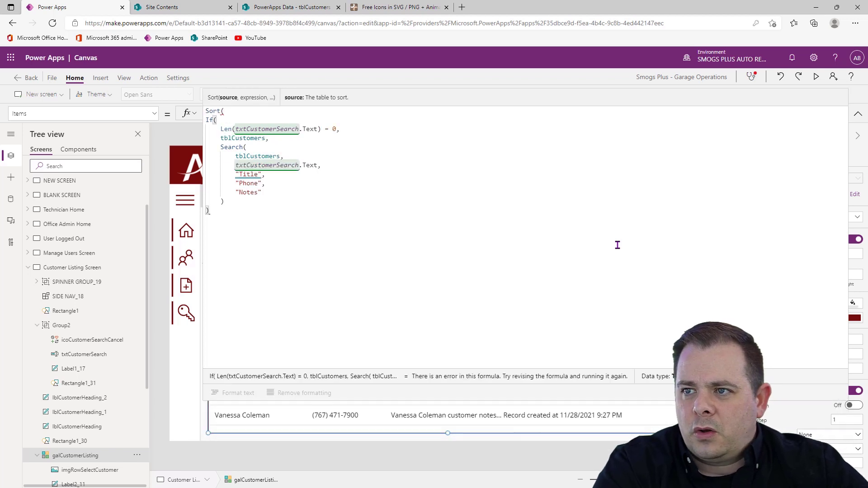
{"action": "type", "text": ", Title)"}
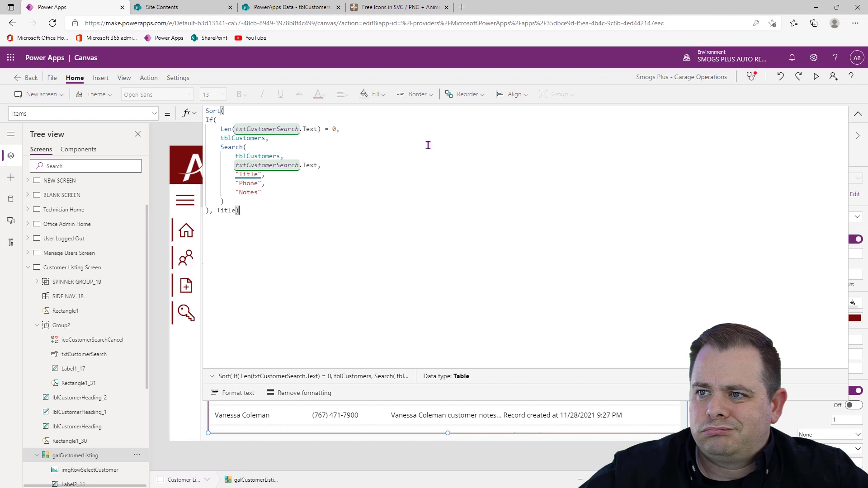
{"action": "left_click", "coordinate": [230, 392]}
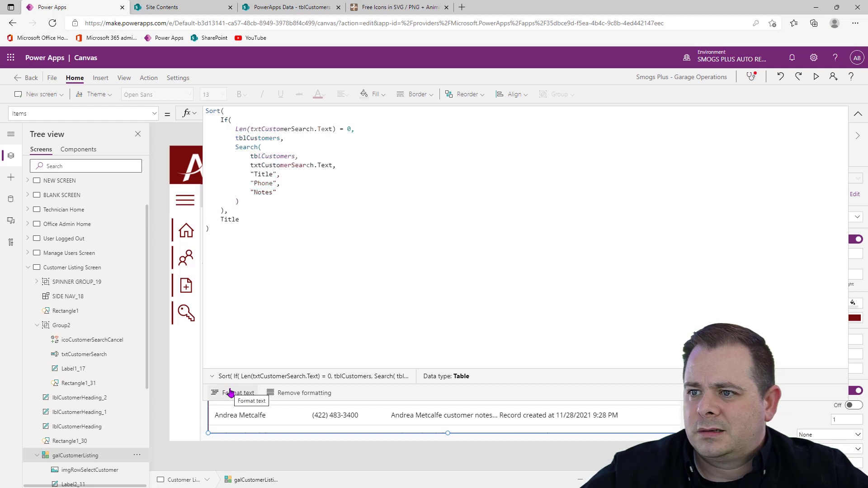
{"action": "left_click", "coordinate": [859, 114]}
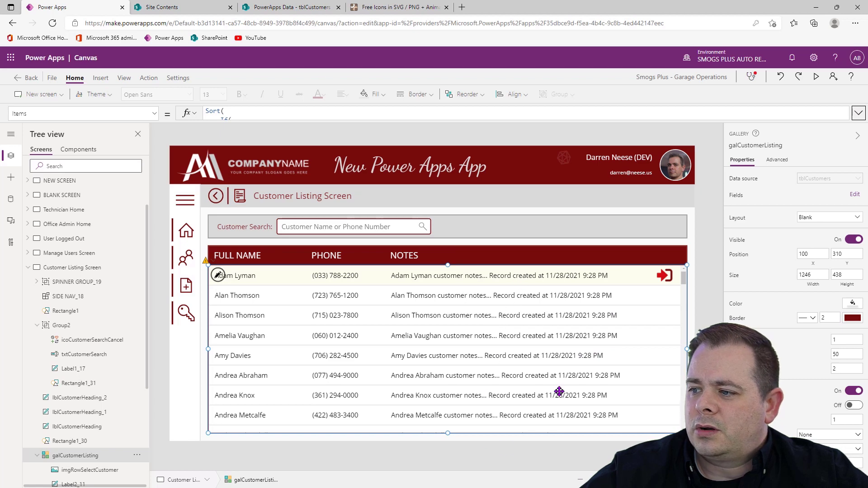
Narrow the gallery's Notes label to a width of 360 and set the name, phone and notes labels to font size 12
{"action": "left_click", "coordinate": [646, 275]}
{"action": "left_click_drag", "start_coordinate": [661, 276], "coordinate": [524, 277]}
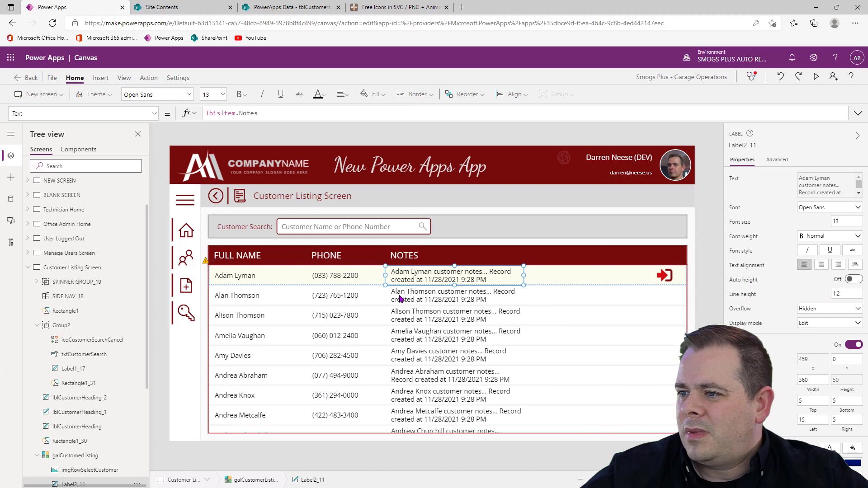
{"action": "left_click", "coordinate": [272, 275]}
{"action": "left_click", "coordinate": [330, 272], "text": "shift"}
{"action": "left_click", "coordinate": [429, 271], "text": "shift"}
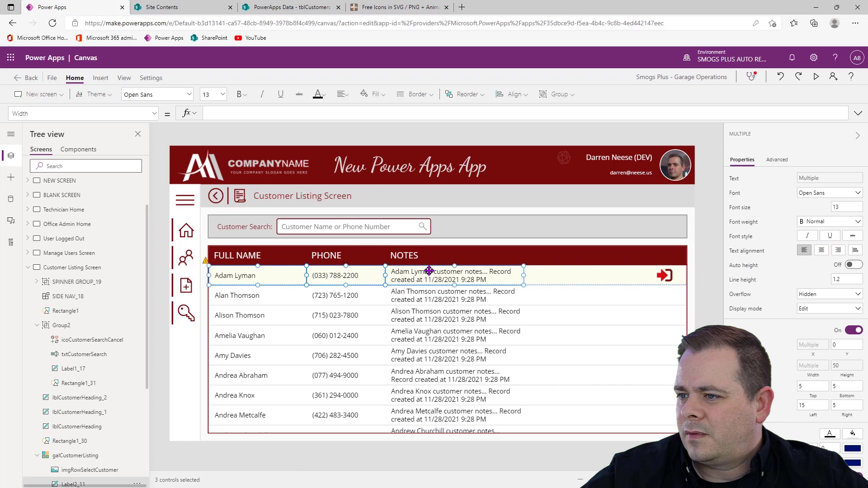
{"action": "double_click", "coordinate": [841, 207]}
{"action": "type", "text": "1"}
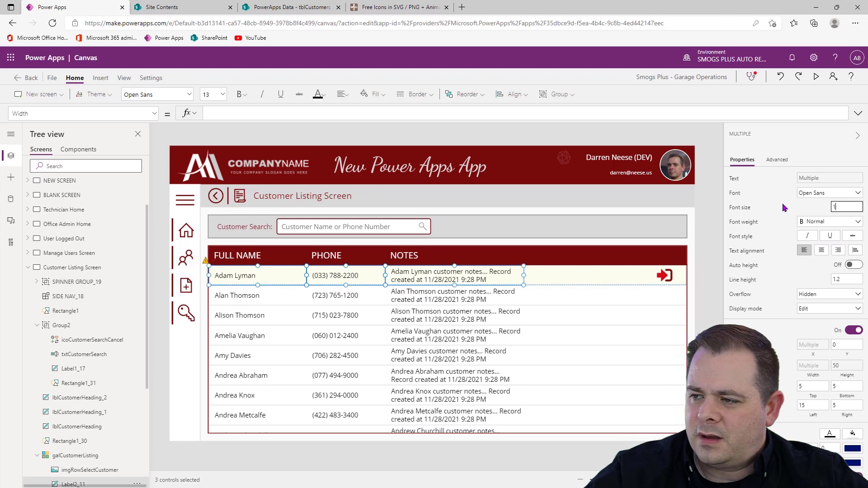
{"action": "type", "text": "2"}
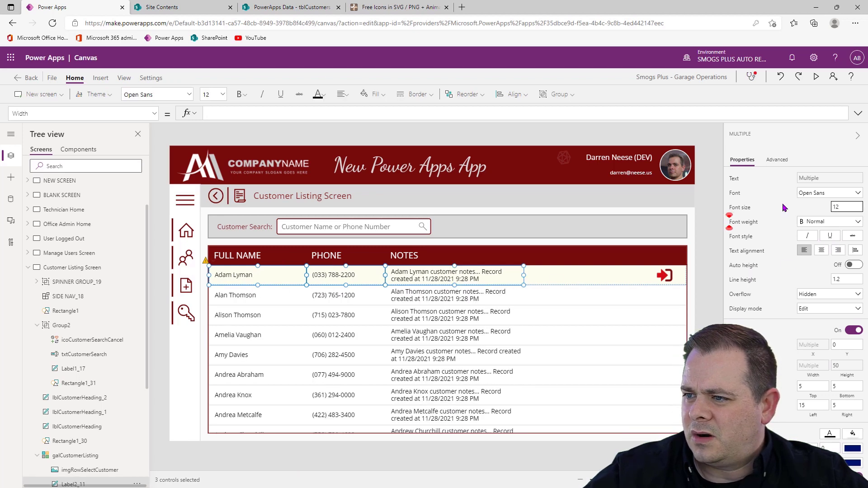
Set the Notes label's line height to 1.3 and widen the label again up to the row's arrow icon
{"action": "left_click", "coordinate": [708, 286]}
{"action": "left_click", "coordinate": [483, 279]}
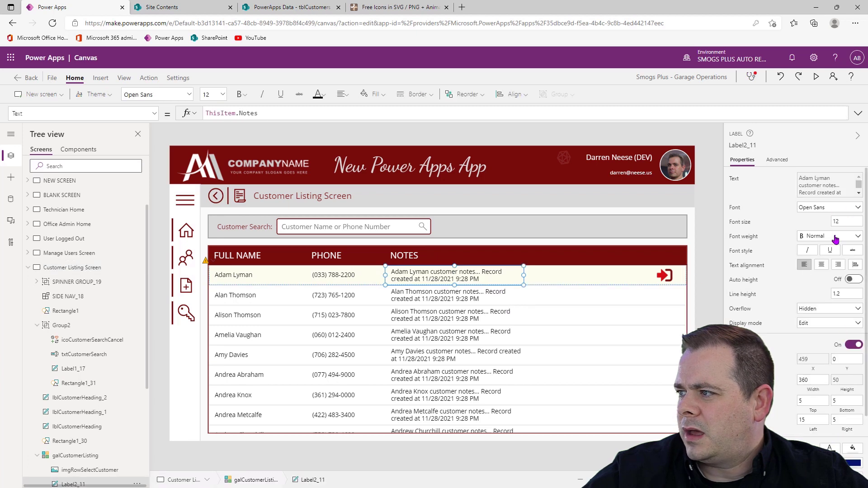
{"action": "left_click", "coordinate": [846, 293]}
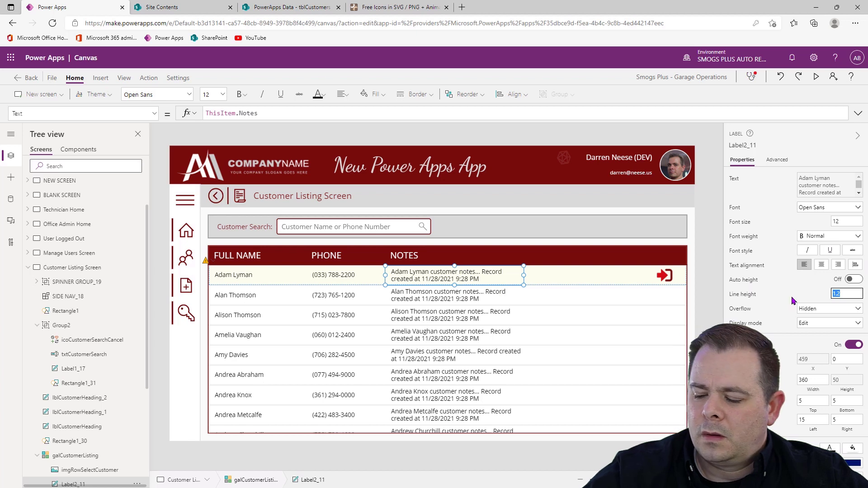
{"action": "type", "text": "1.3"}
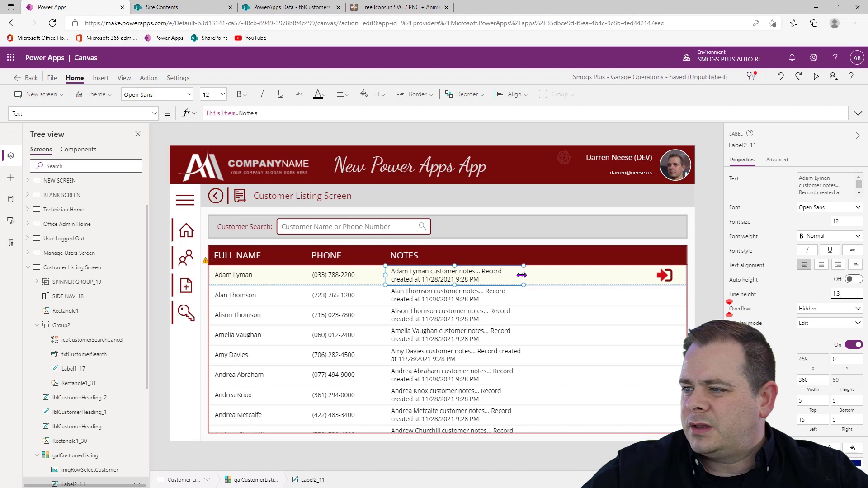
{"action": "left_click_drag", "start_coordinate": [524, 275], "coordinate": [658, 270]}
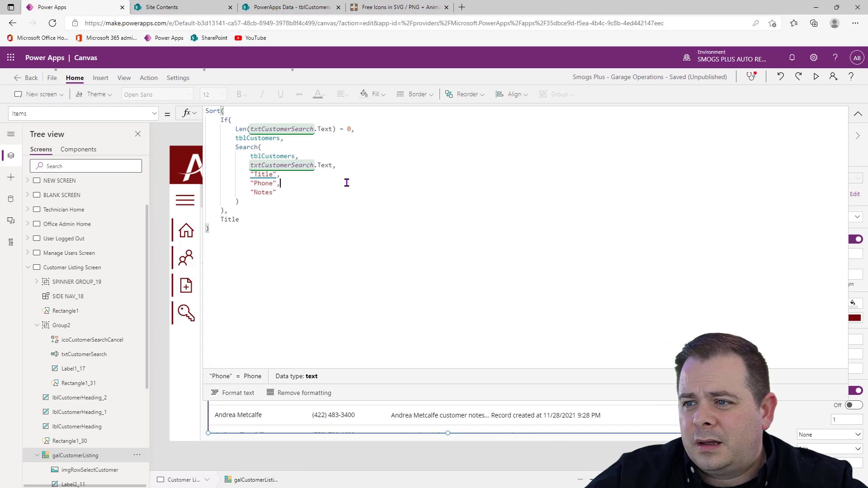
Replace the Search function name with Filter in the customer gallery's Items formula
{"action": "left_click", "coordinate": [363, 168]}
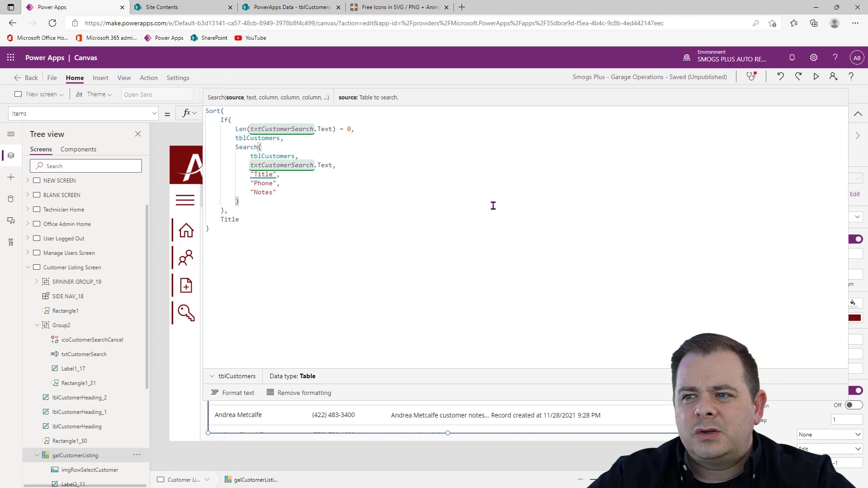
{"action": "key", "text": "Left"}
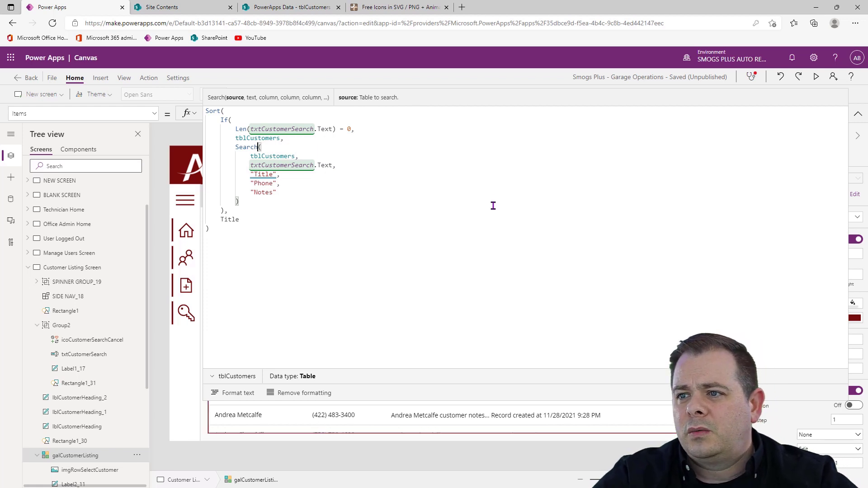
{"action": "key", "text": "ctrl+shift+Left"}
{"action": "type", "text": "Filter("}
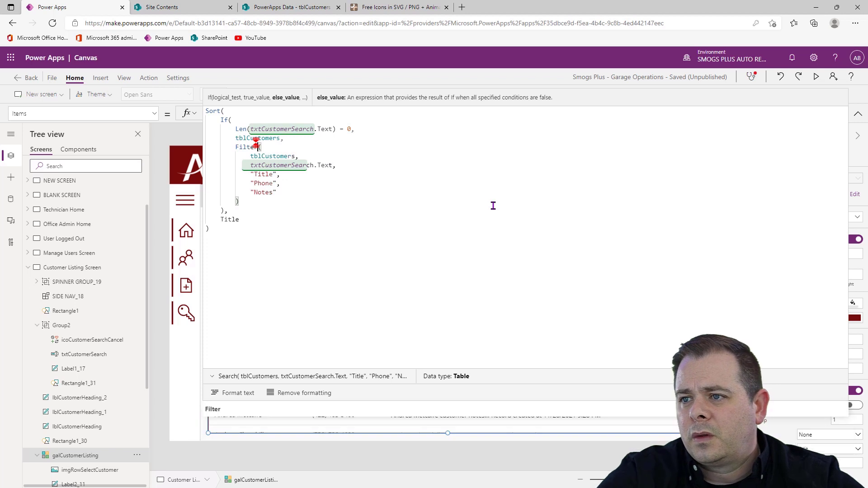
Wrap the txtCustomerSearch.Text argument of the gallery's Filter formula in a StartsWith function
{"action": "left_click", "coordinate": [312, 192]}
{"action": "left_click", "coordinate": [475, 161]}
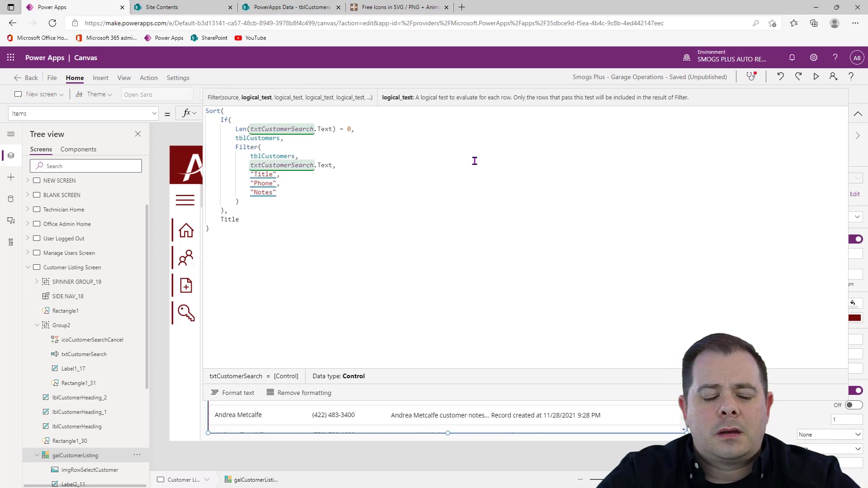
{"action": "key", "text": "Return"}
{"action": "type", "text": "Starts"}
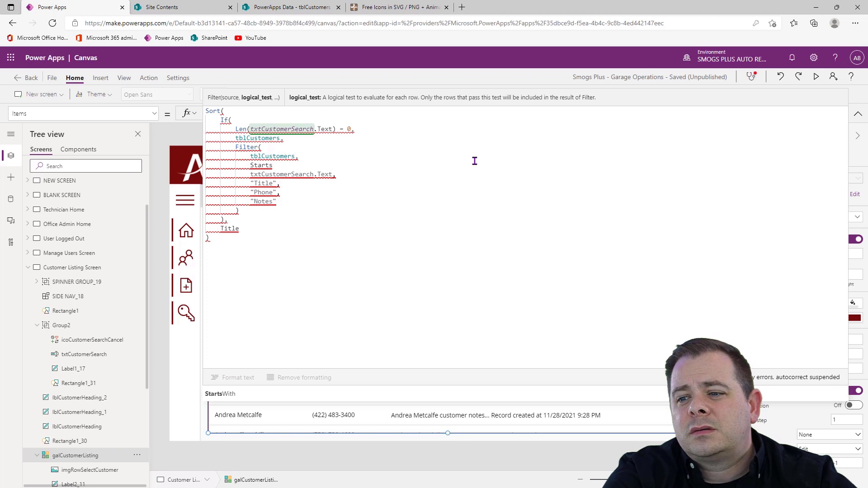
{"action": "key", "text": "Tab"}
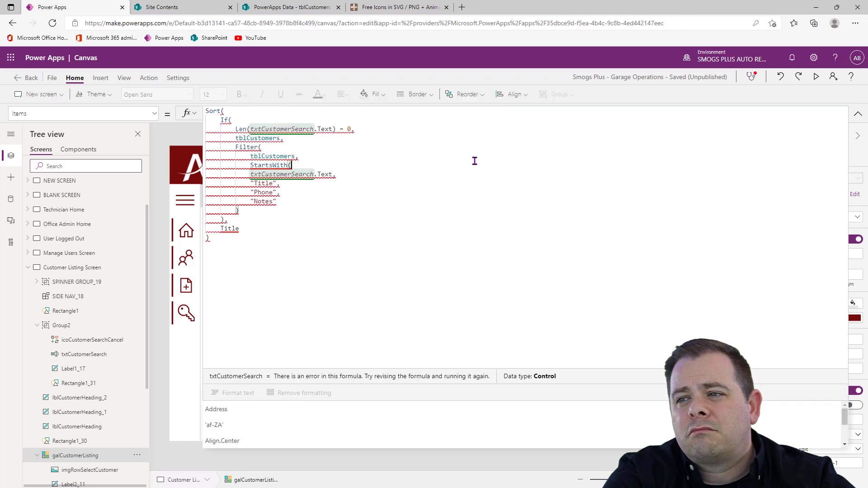
{"action": "key", "text": "shift+Down"}
{"action": "key", "text": "shift+Home"}
{"action": "key", "text": "BackSpace"}
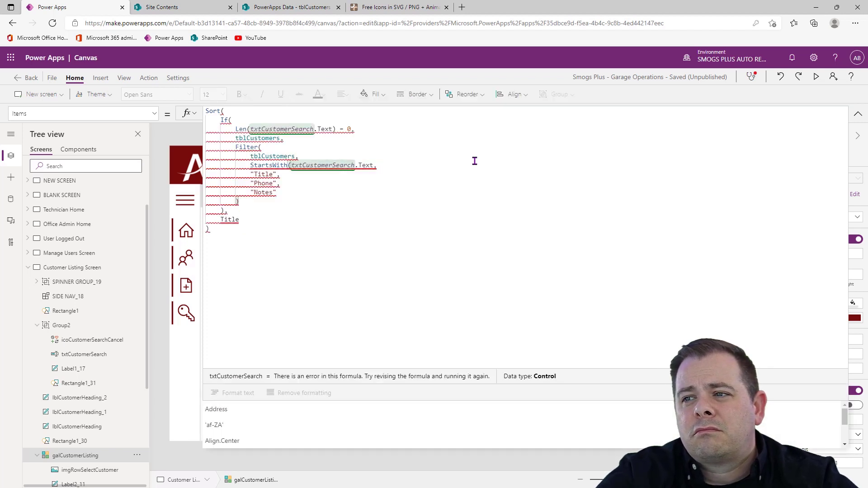
{"action": "key", "text": "End"}
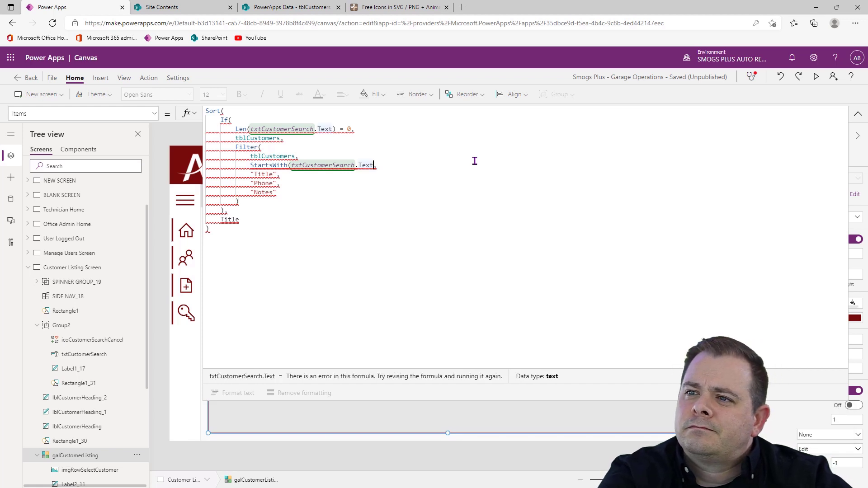
{"action": "type", "text": ")"}
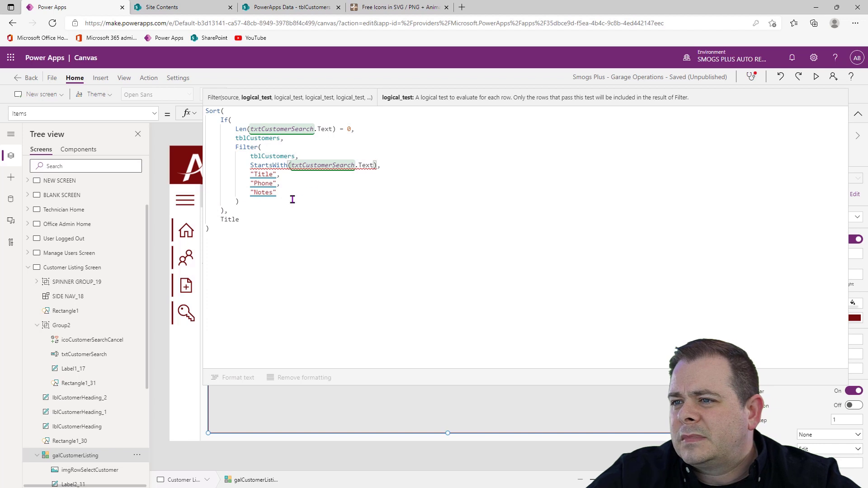
Move the "Title", "Phone" and "Notes" arguments out of the Filter function into a block comment below the formula
{"action": "left_click_drag", "start_coordinate": [279, 194], "coordinate": [207, 171]}
{"action": "key", "text": "ctrl+c"}
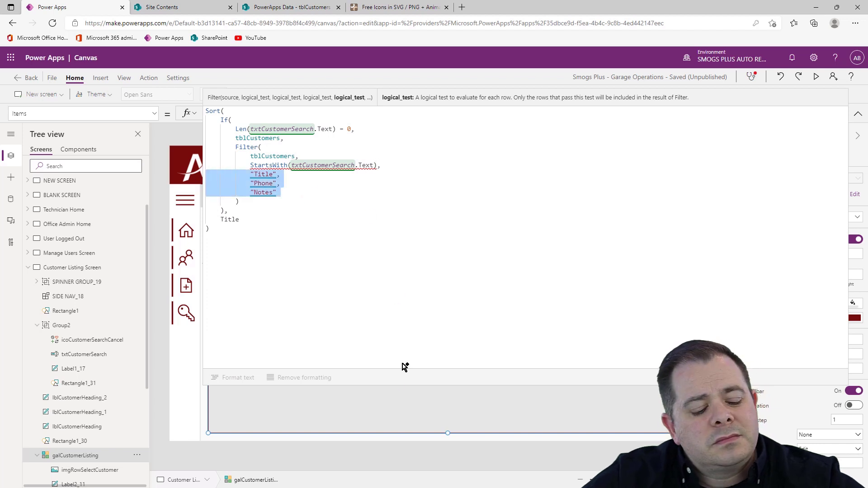
{"action": "key", "text": "Delete"}
{"action": "left_click", "coordinate": [332, 307]}
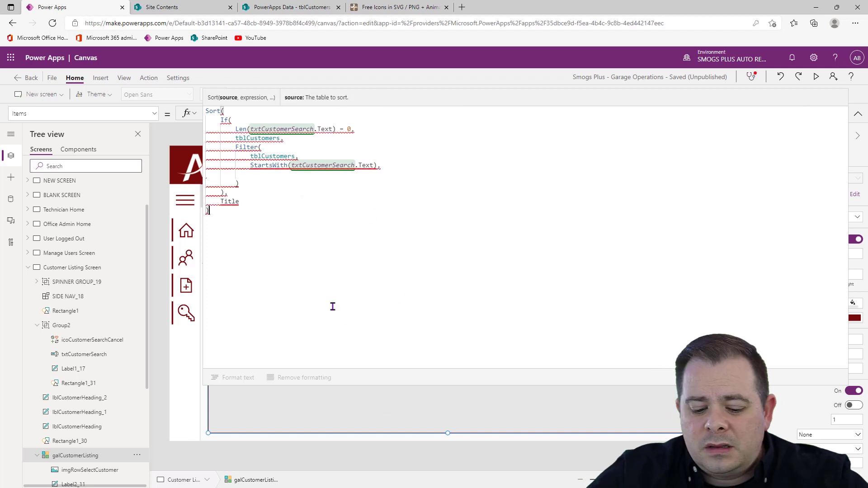
{"action": "key", "text": "Return"}
{"action": "type", "text": "/*"}
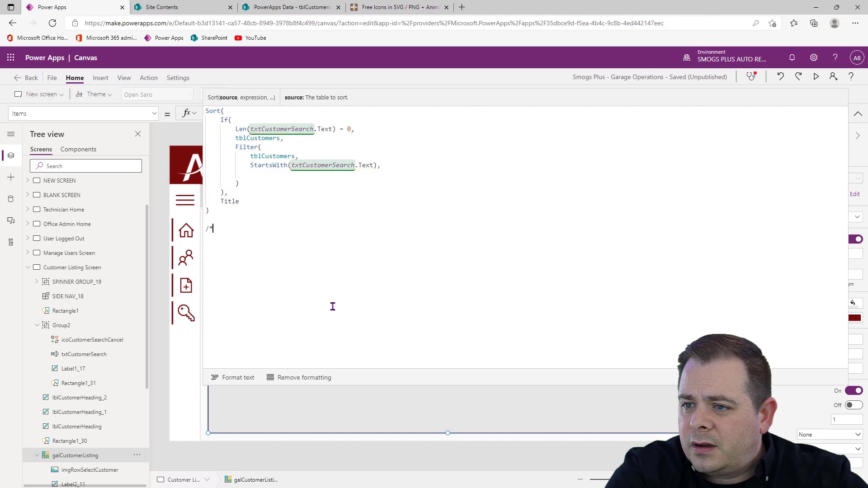
{"action": "key", "text": "ctrl+v"}
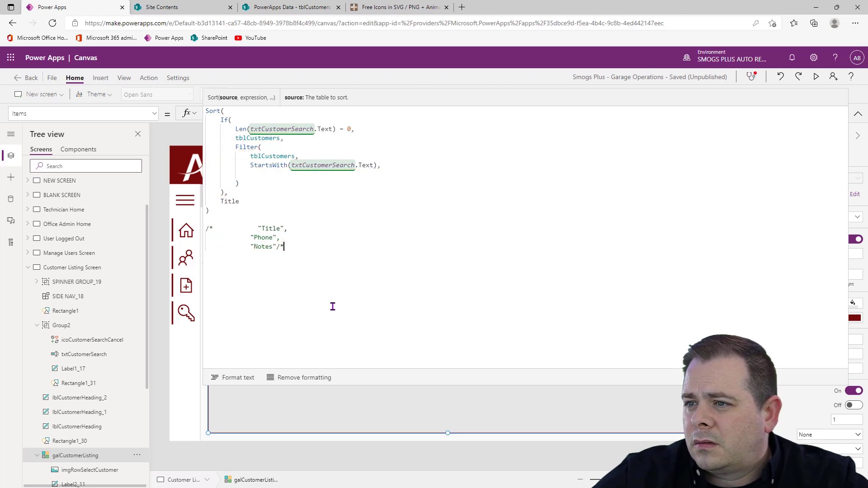
{"action": "type", "text": "*/"}
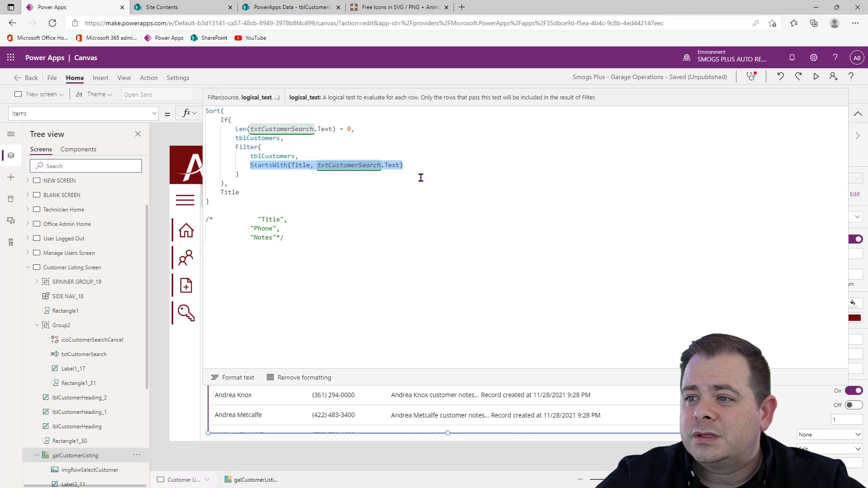
Make the Filter's StartsWith condition check the FirstName column against the customer search text
{"action": "key", "text": "Left"}
{"action": "key", "text": "ctrl+Right"}
{"action": "key", "text": "Right"}
{"action": "key", "text": "ctrl+shift+Right"}
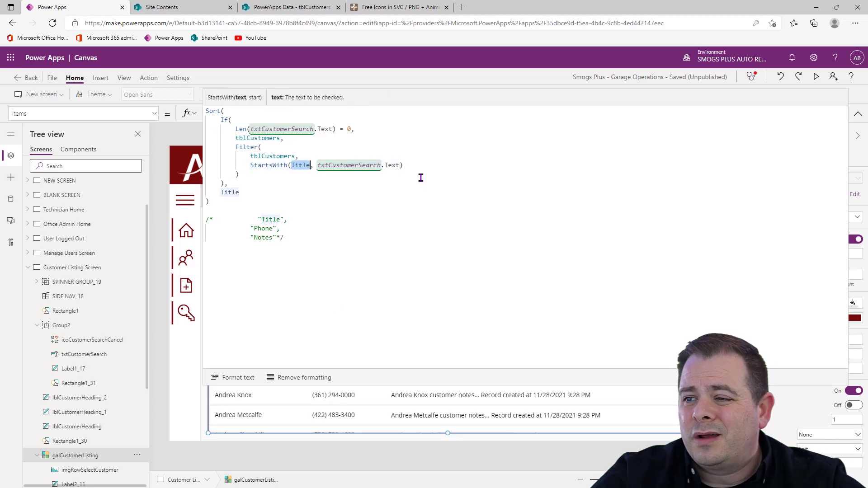
{"action": "type", "text": "FirstName"}
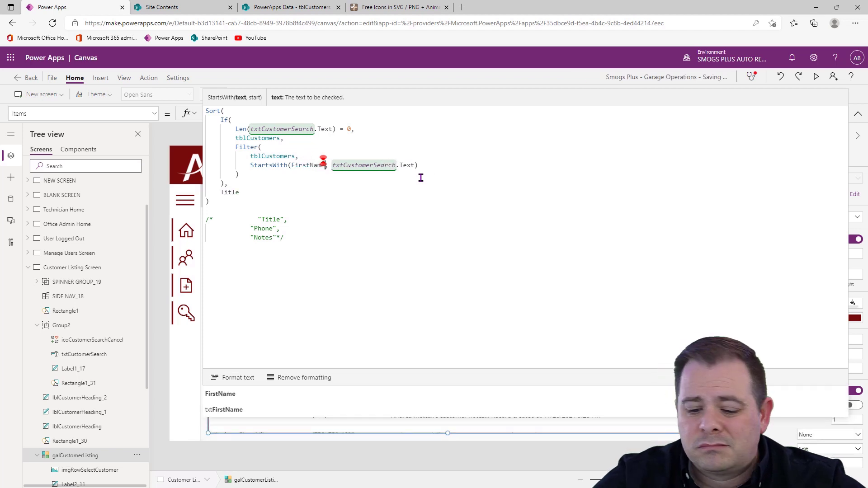
Add a second Filter condition, Or StartsWith(LastName, txtCustomerSearch.Text), based on a copy of the FirstName condition
{"action": "key", "text": "End"}
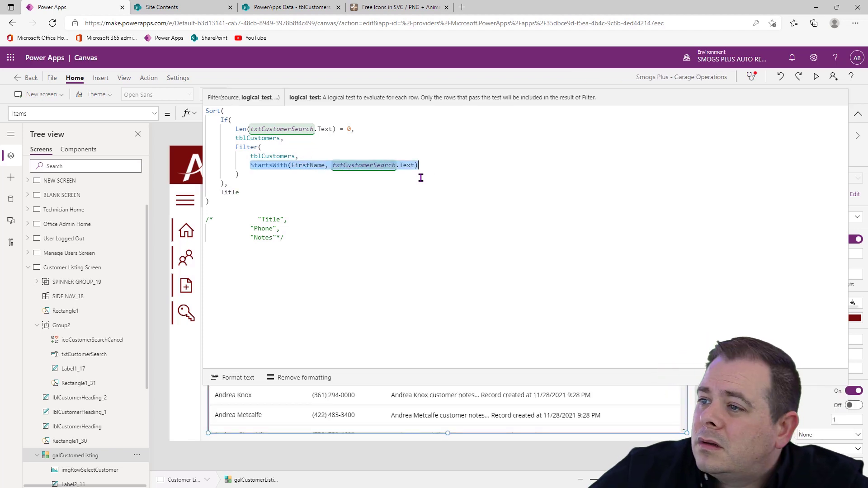
{"action": "left_click", "coordinate": [446, 166]}
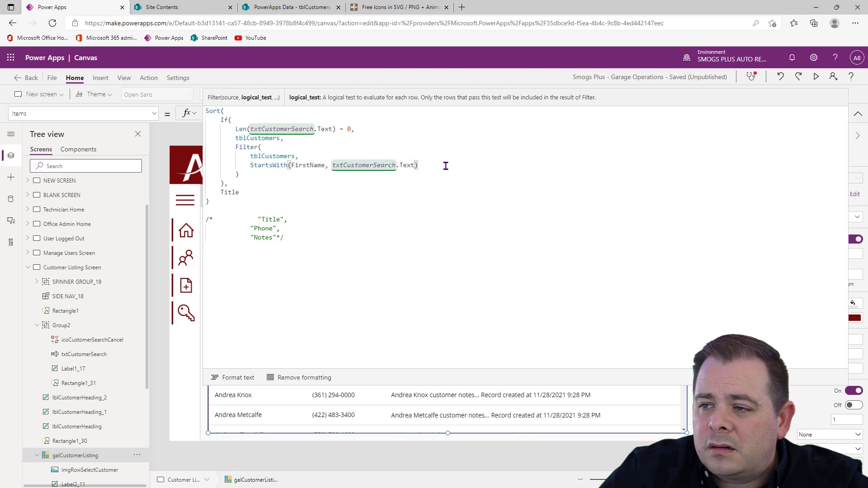
{"action": "key", "text": "Return"}
{"action": "type", "text": "Or"}
{"action": "type", "text": "StartsWith(FirstName, txtCustomerSearch.Text)"}
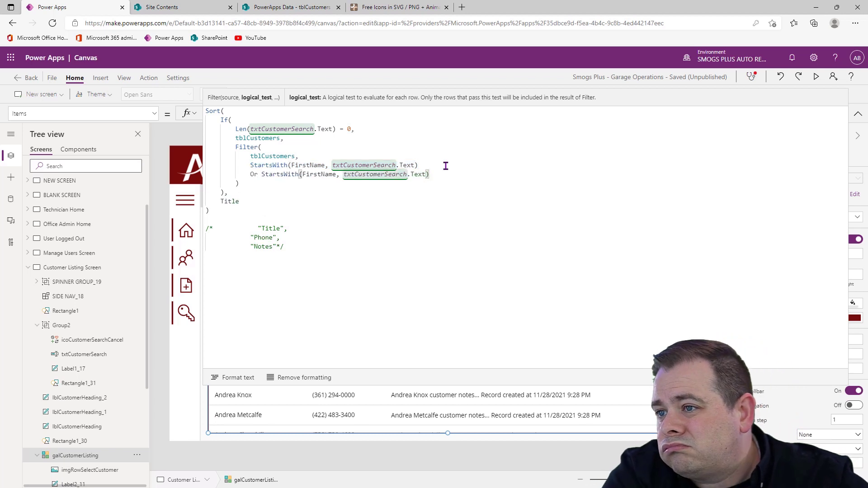
{"action": "double_click", "coordinate": [320, 175]}
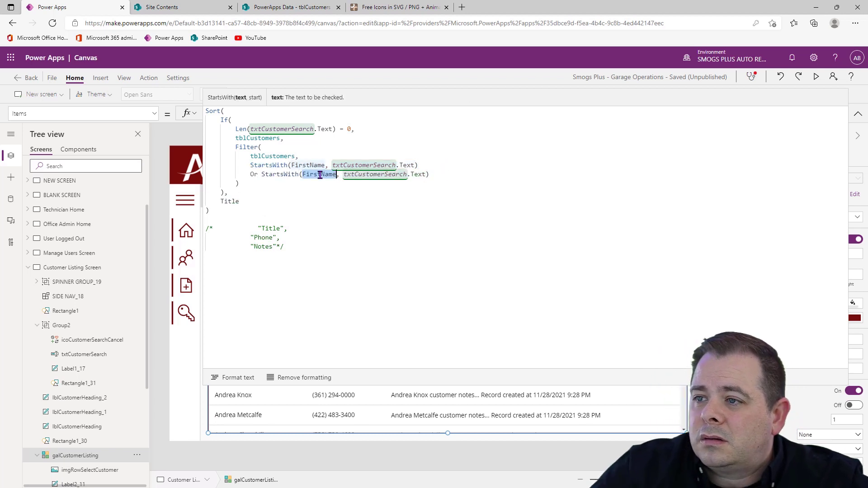
{"action": "type", "text": "Last"}
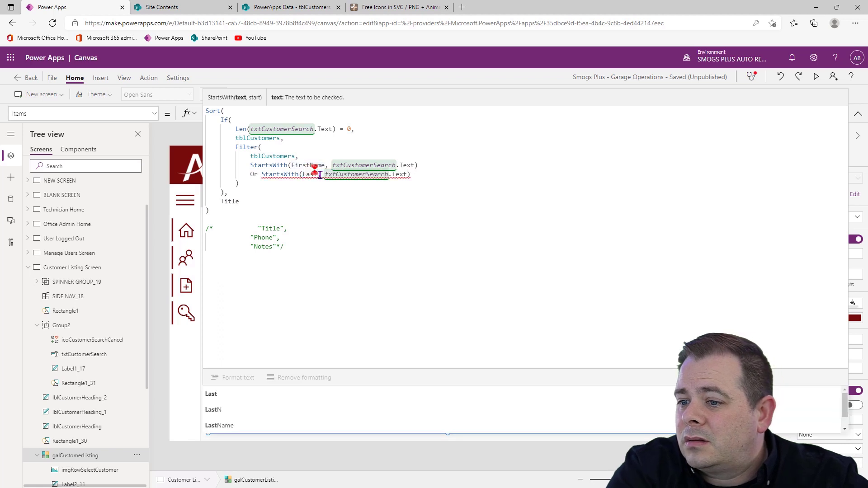
{"action": "type", "text": "N"}
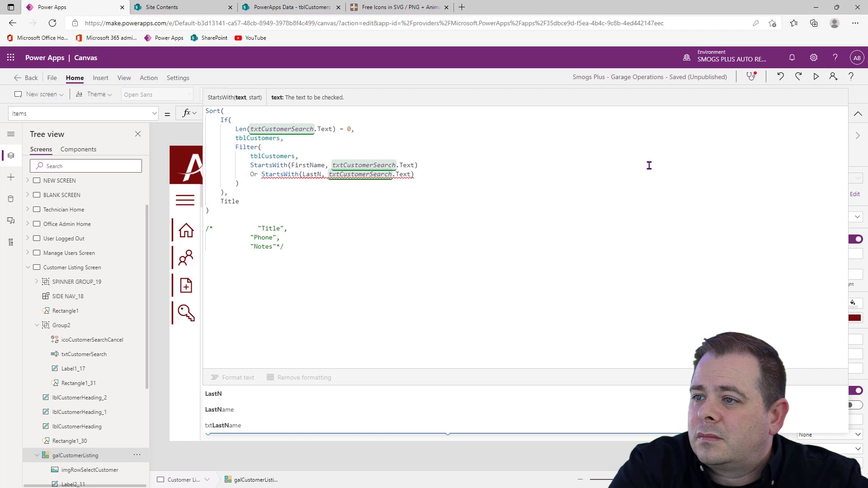
{"action": "type", "text": "ame"}
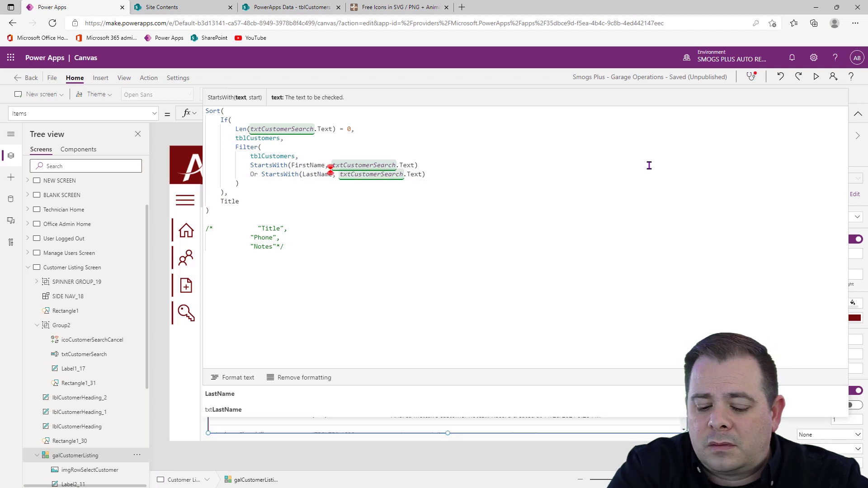
Duplicate the LastName condition on a new line and change the copy's column to Phone
{"action": "key", "text": "End"}
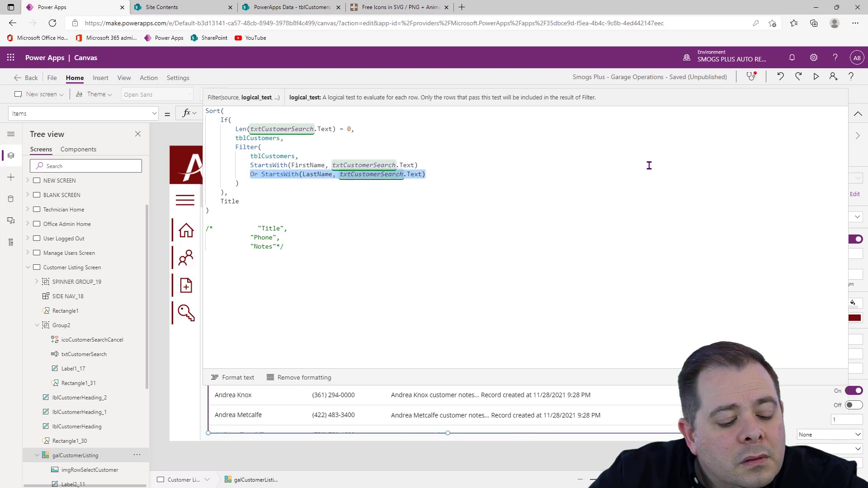
{"action": "key", "text": "ctrl+c"}
{"action": "key", "text": "End"}
{"action": "key", "text": "Return"}
{"action": "key", "text": "ctrl+v"}
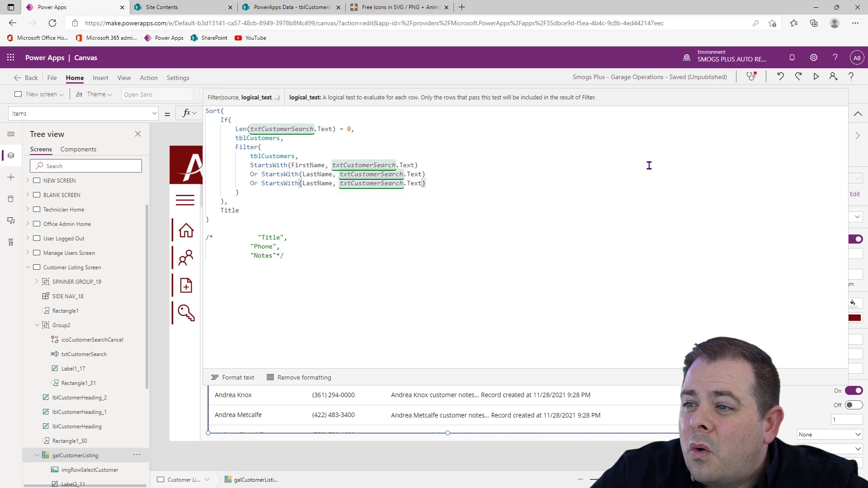
{"action": "double_click", "coordinate": [317, 183]}
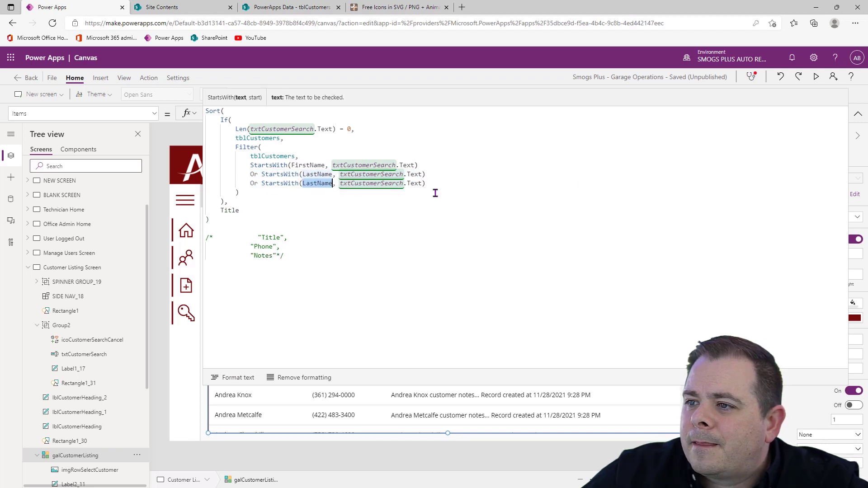
{"action": "key", "text": "BackSpace"}
{"action": "type", "text": "Phone"}
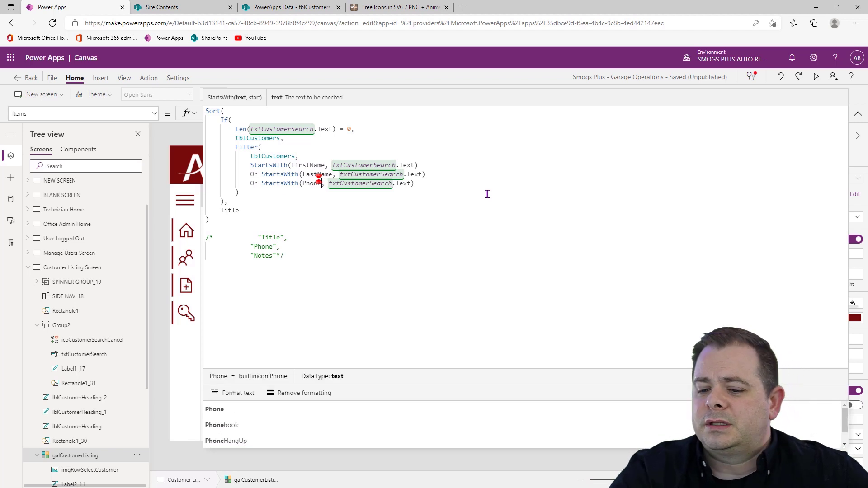
Delete the block comment with the old search columns below the Sort formula
{"action": "key", "text": "Down"}
{"action": "left_click_drag", "start_coordinate": [409, 228], "coordinate": [258, 224]}
{"action": "key", "text": "Delete"}
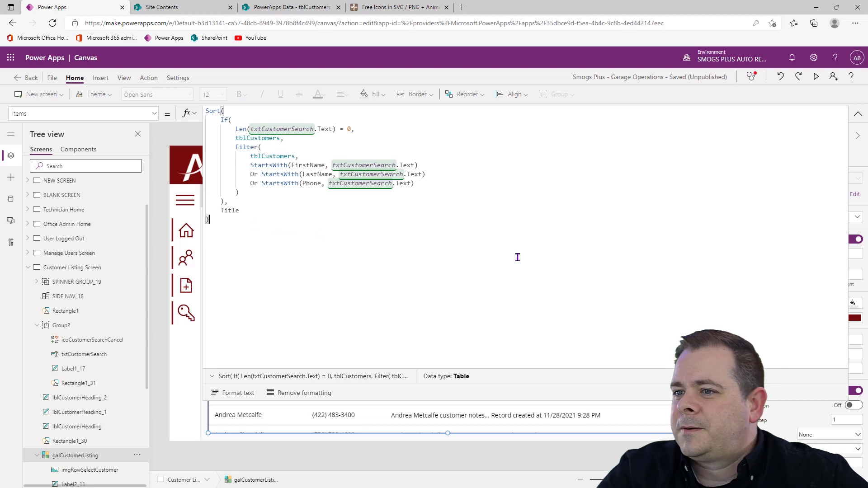
Preview the app and test the customer search with "And"
{"action": "key", "text": "F5"}
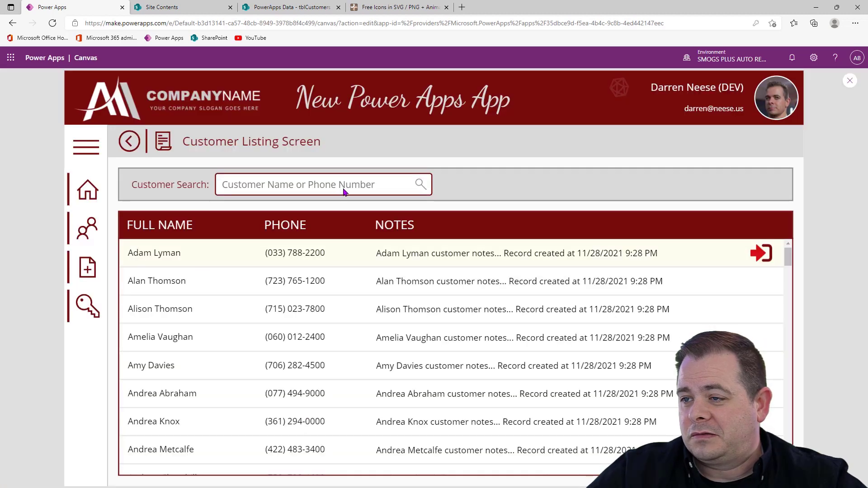
{"action": "left_click", "coordinate": [405, 182]}
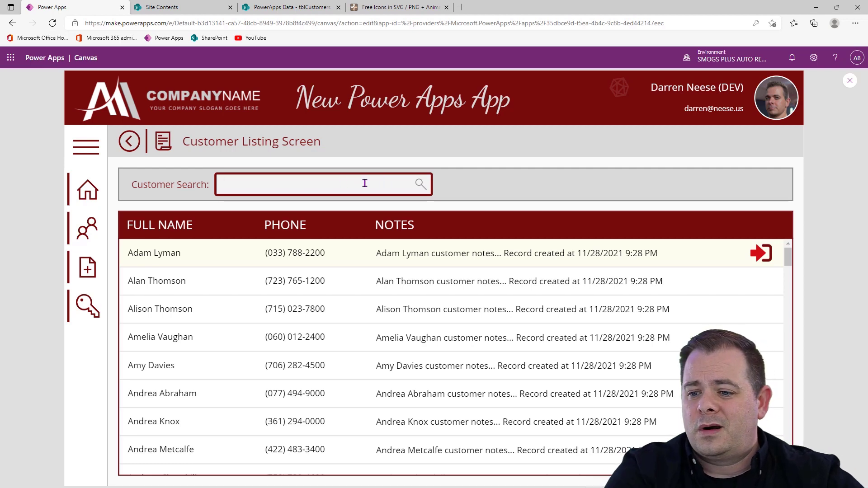
{"action": "type", "text": "And"}
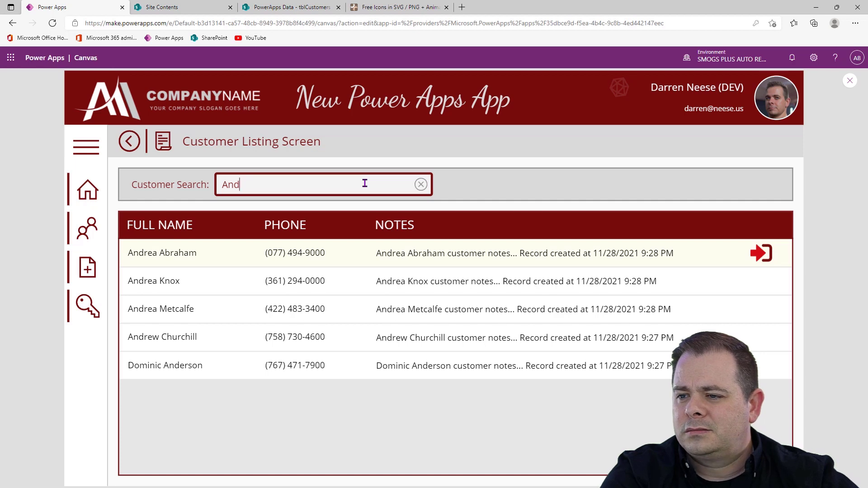
Replace the customer search text with the phone prefix "(0" and look through the filtered customers
{"action": "key", "text": "BackSpace"}
{"action": "key", "text": "BackSpace"}
{"action": "key", "text": "BackSpace"}
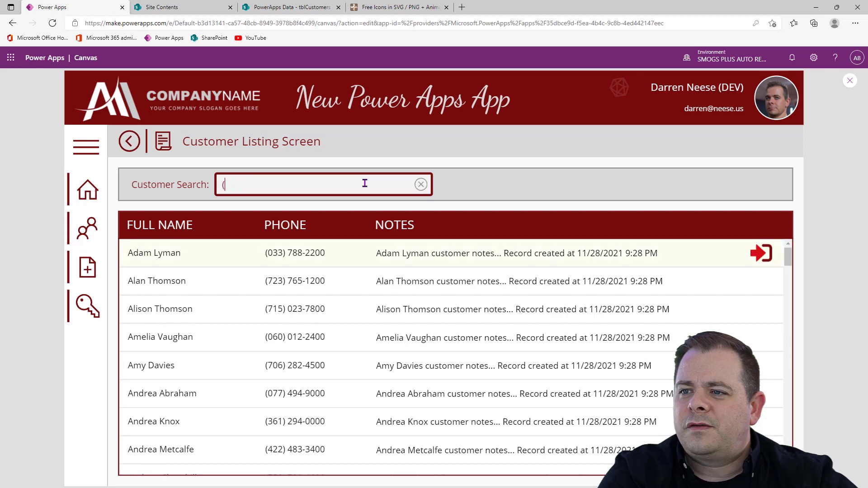
{"action": "type", "text": "(0"}
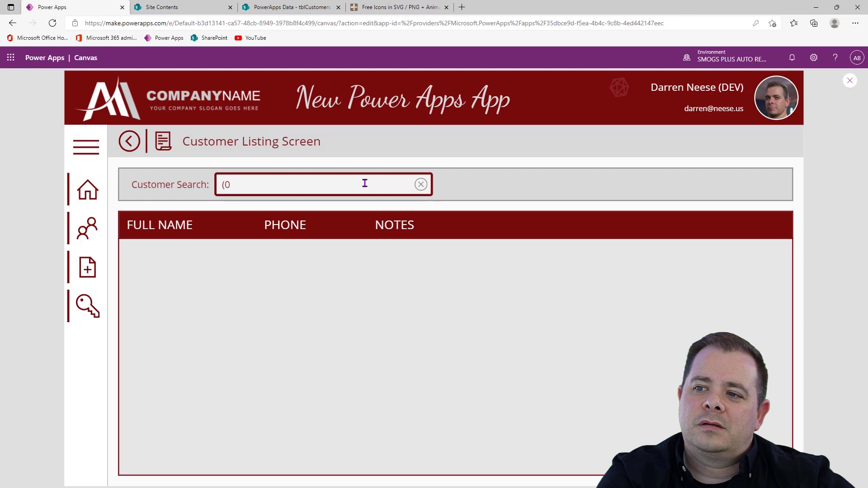
{"action": "scroll", "coordinate": [432, 379], "scroll_direction": "down", "scroll_amount": 5}
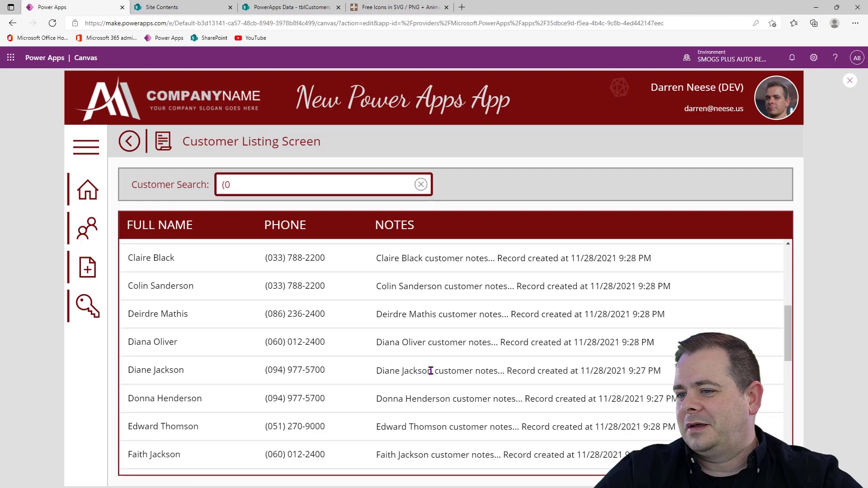
{"action": "scroll", "coordinate": [431, 370], "scroll_direction": "up", "scroll_amount": 6}
Test the customer search with a full last name, then shorten it to its first two letters
{"action": "left_click_drag", "start_coordinate": [248, 184], "coordinate": [186, 187]}
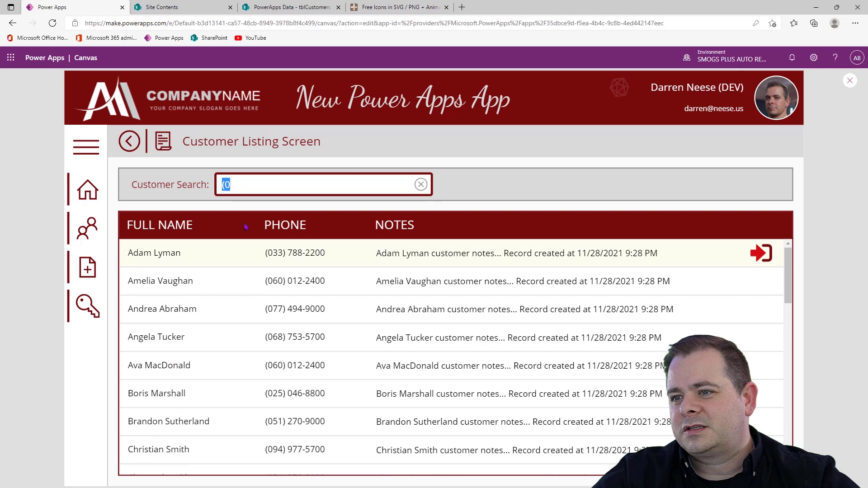
{"action": "type", "text": "Smith"}
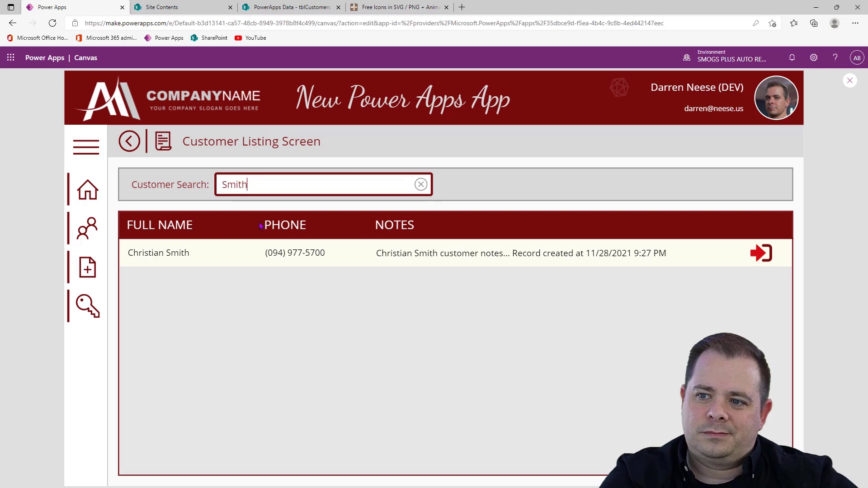
{"action": "key", "text": "BackSpace"}
{"action": "key", "text": "BackSpace"}
{"action": "key", "text": "BackSpace"}
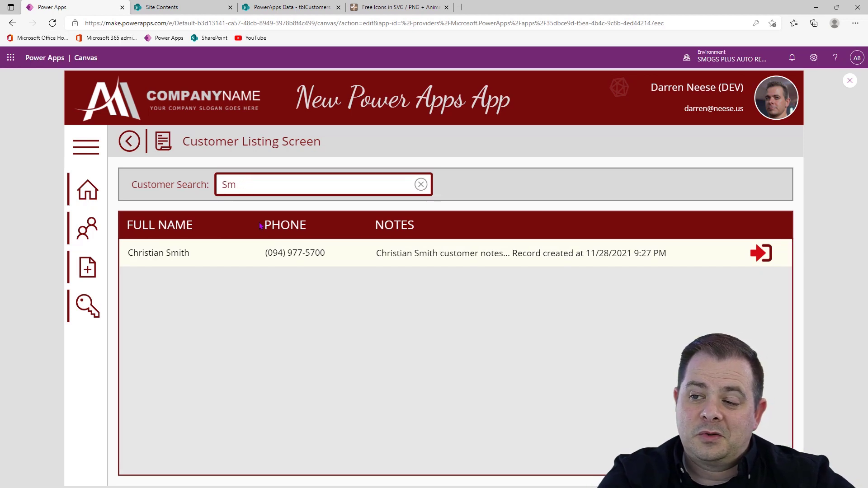
Clear the customer search and test it with "Dar"
{"action": "key", "text": "BackSpace"}
{"action": "key", "text": "BackSpace"}
{"action": "type", "text": "Dar"}
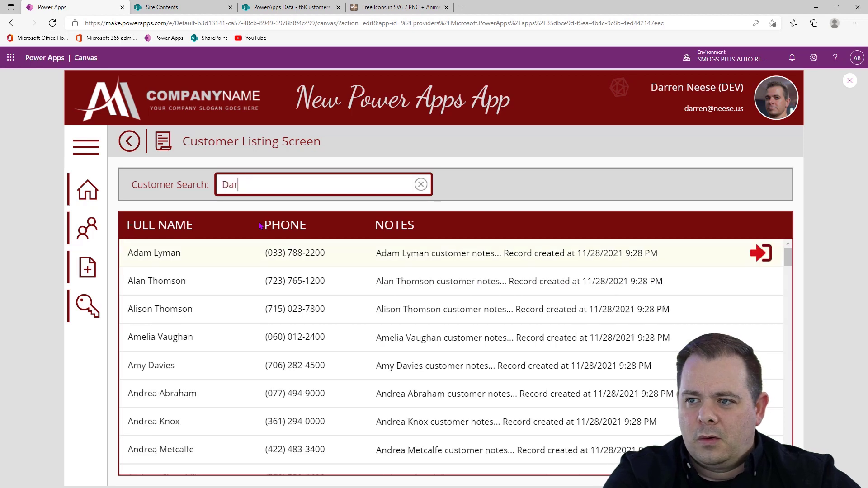
{"action": "type", "text": "r"}
Finish the customer search test by clearing the search text and close the app preview
{"action": "key", "text": "BackSpace"}
{"action": "key", "text": "BackSpace"}
{"action": "key", "text": "BackSpace"}
{"action": "key", "text": "BackSpace"}
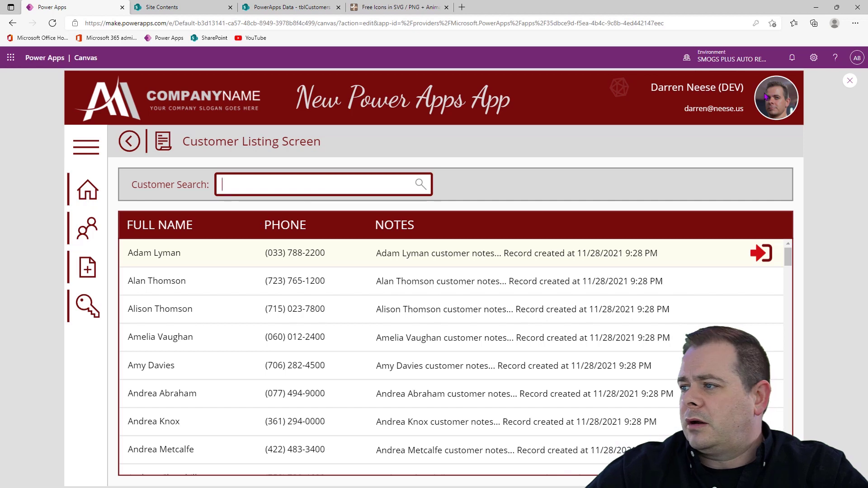
{"action": "left_click", "coordinate": [850, 81]}
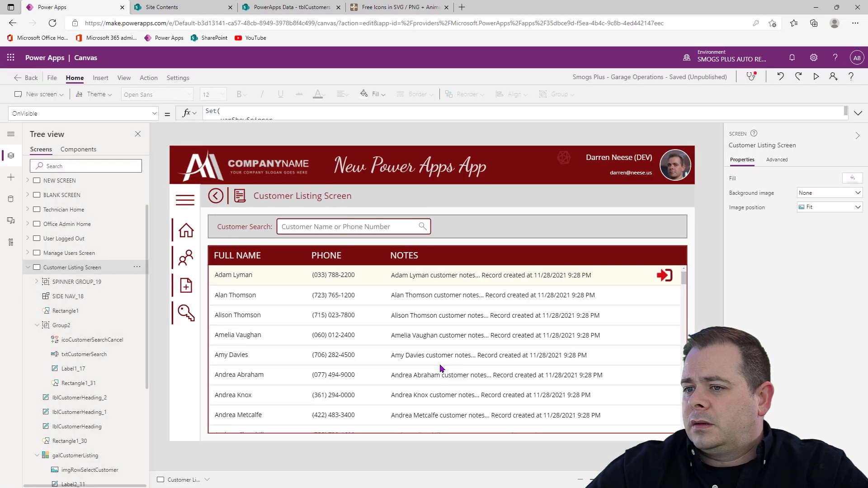
Review the Sort, If and Filter logic in the full Items formula of galCustomerListing
{"action": "left_click", "coordinate": [474, 365]}
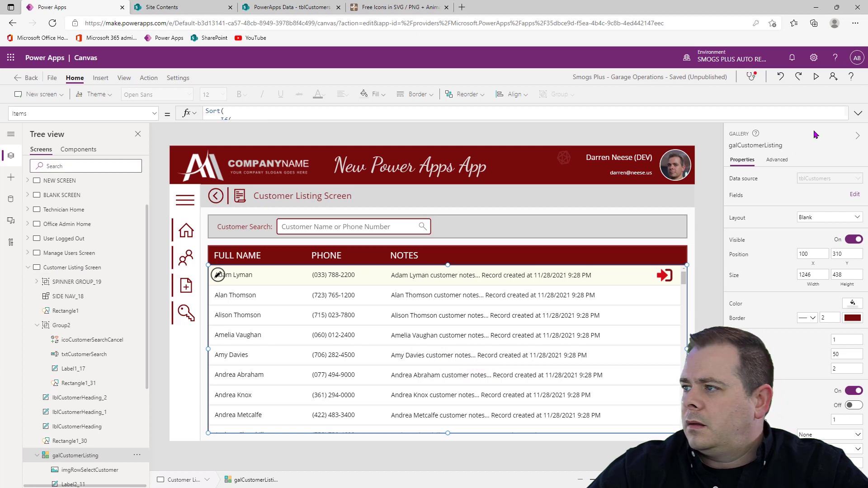
{"action": "left_click", "coordinate": [858, 113]}
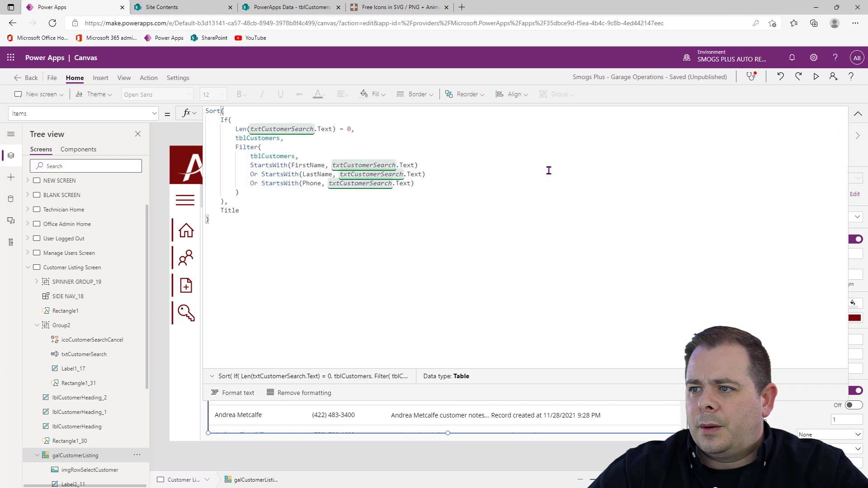
{"action": "left_click", "coordinate": [440, 132]}
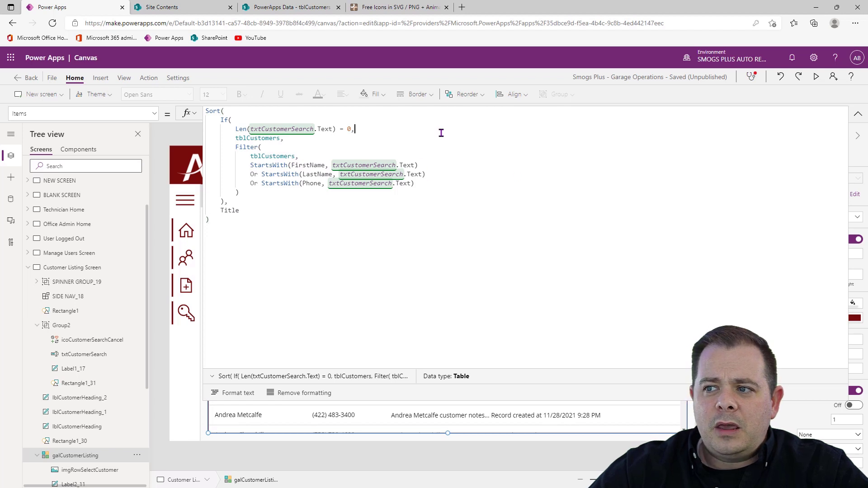
{"action": "left_click", "coordinate": [475, 210]}
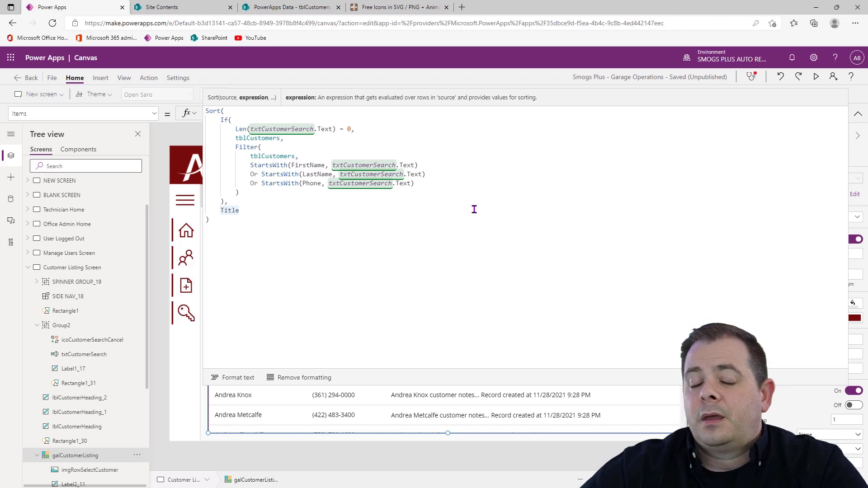
{"action": "left_click", "coordinate": [461, 267]}
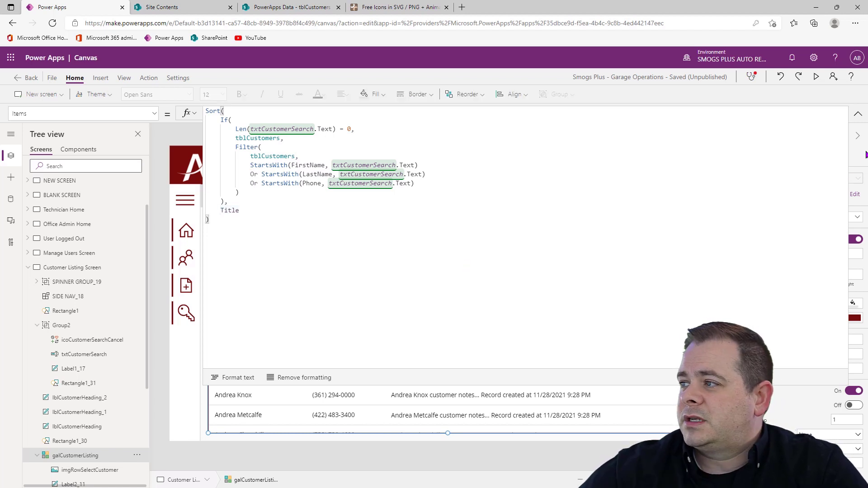
{"action": "left_click", "coordinate": [859, 114]}
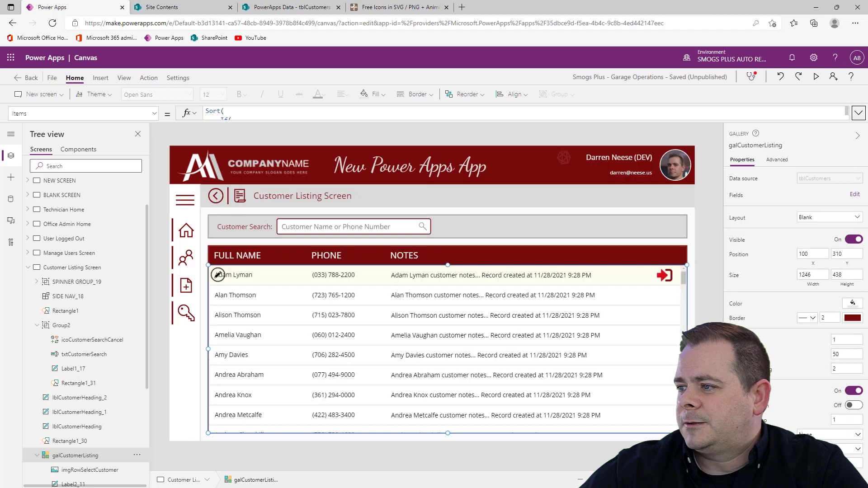
{"action": "left_click", "coordinate": [709, 316]}
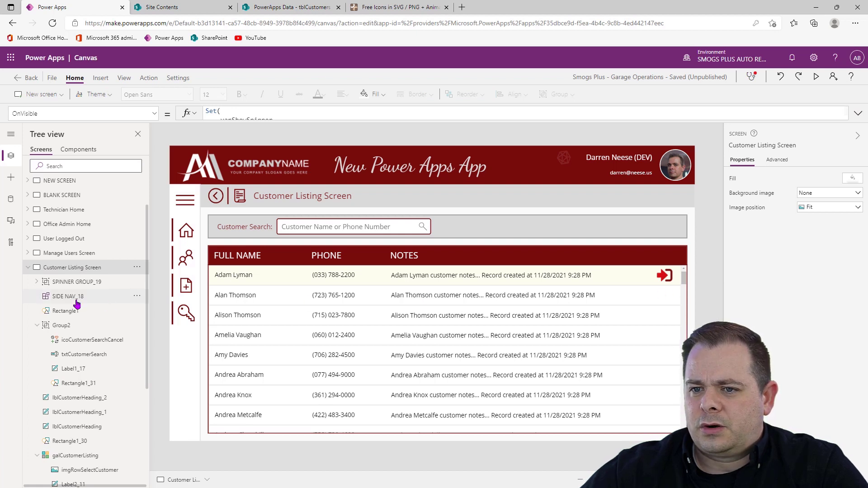
Collapse the Customer Listing Screen's controls and duplicate the Manage Users Screen
{"action": "left_click", "coordinate": [27, 268]}
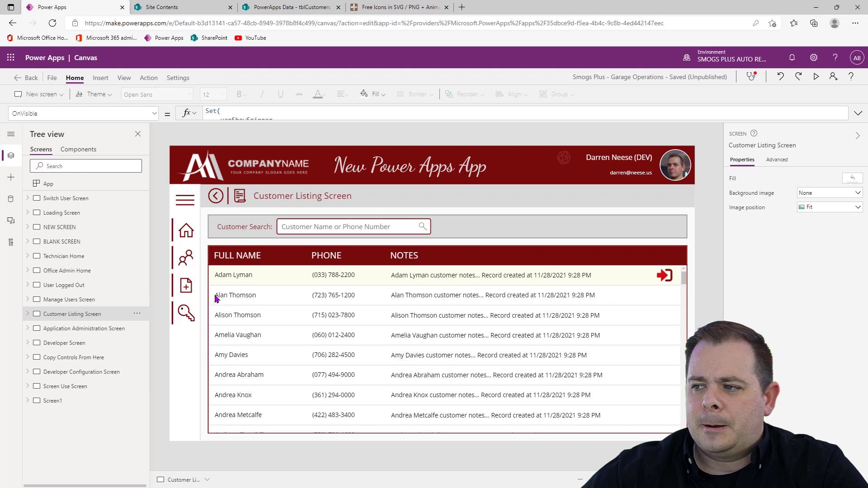
{"action": "left_click", "coordinate": [119, 300]}
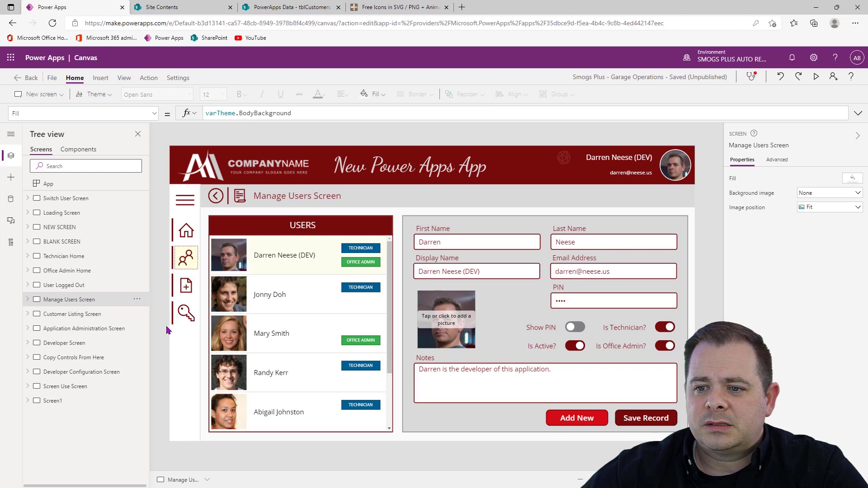
{"action": "left_click", "coordinate": [136, 300]}
{"action": "left_click", "coordinate": [164, 364]}
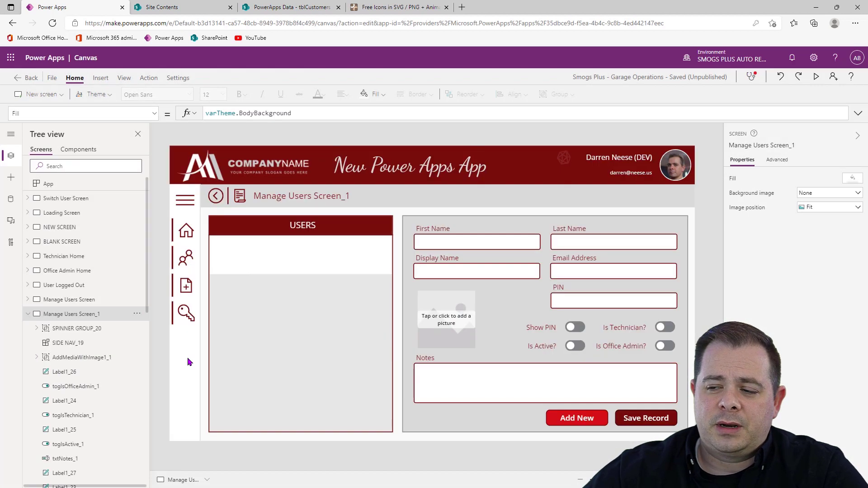
Collapse the duplicated screen's controls and move it below the Customer Listing Screen
{"action": "left_click", "coordinate": [28, 314]}
{"action": "left_click", "coordinate": [137, 314]}
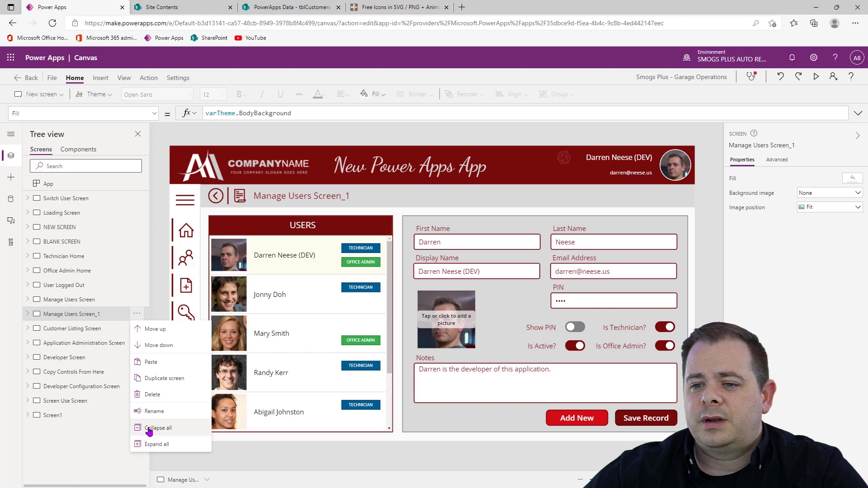
{"action": "left_click", "coordinate": [174, 347]}
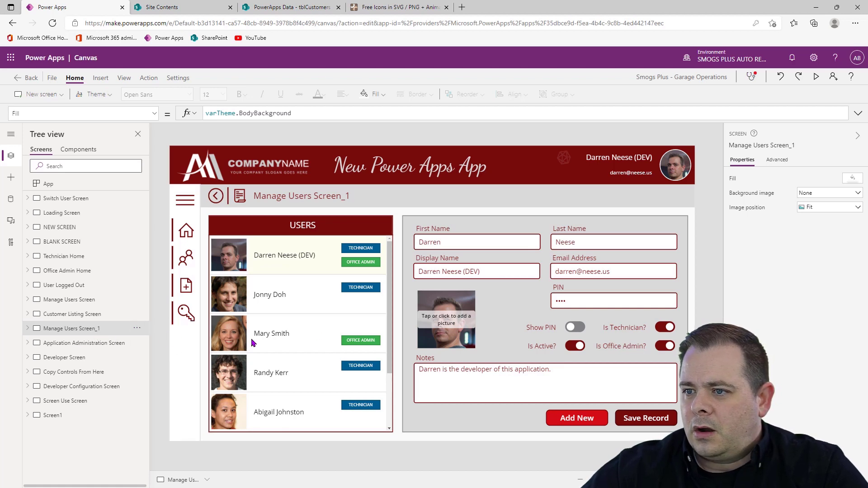
Rename the duplicated Manage Users screen as "View or Edit Customer"
{"action": "left_click", "coordinate": [756, 144]}
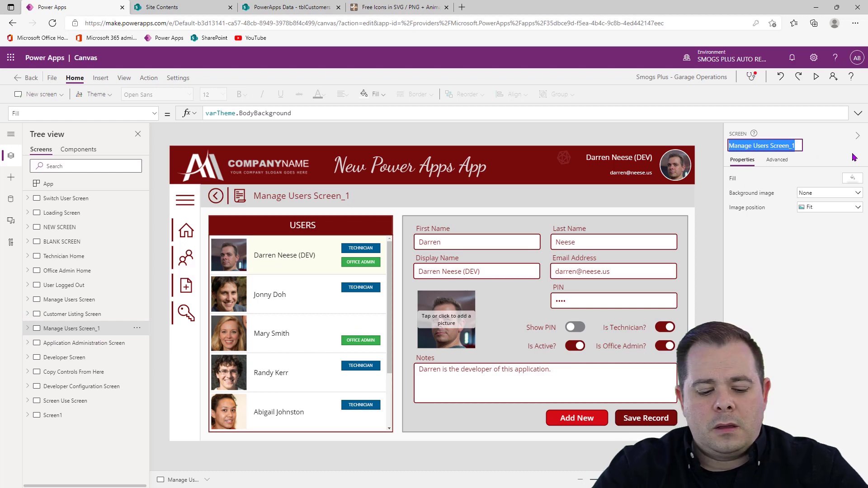
{"action": "type", "text": "Edit User"}
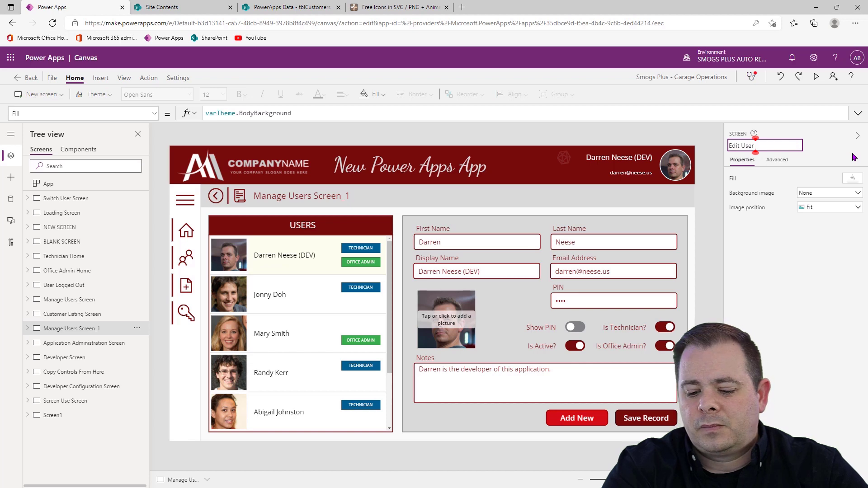
{"action": "key", "text": "Home"}
{"action": "type", "text": "View "}
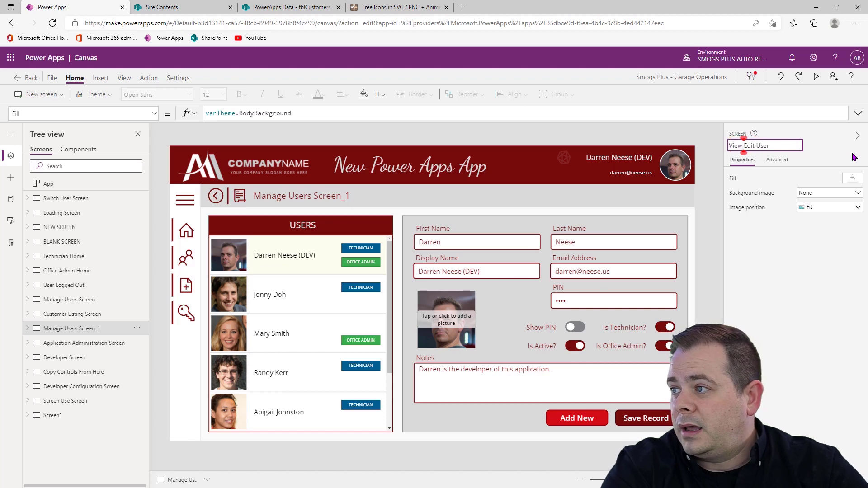
{"action": "type", "text": "or"}
{"action": "key", "text": "End"}
{"action": "key", "text": "shift+Left"}
{"action": "key", "text": "shift+Left"}
{"action": "key", "text": "shift+Left"}
{"action": "key", "text": "shift+Left"}
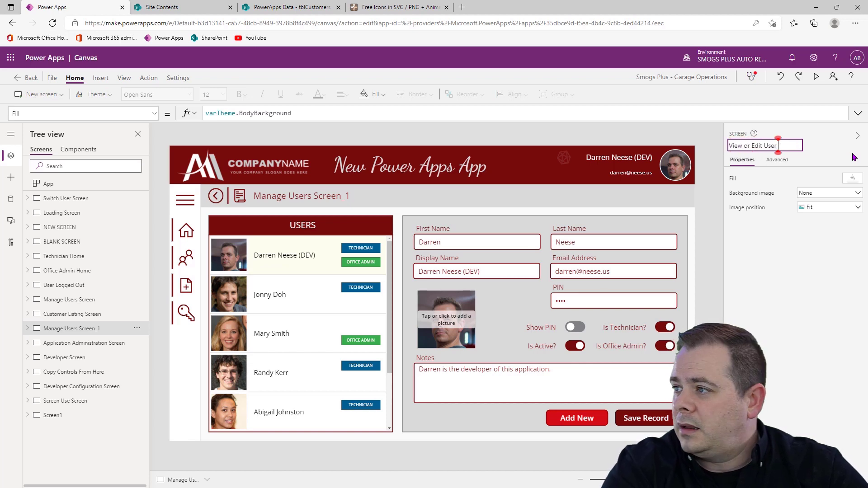
{"action": "type", "text": "Customer"}
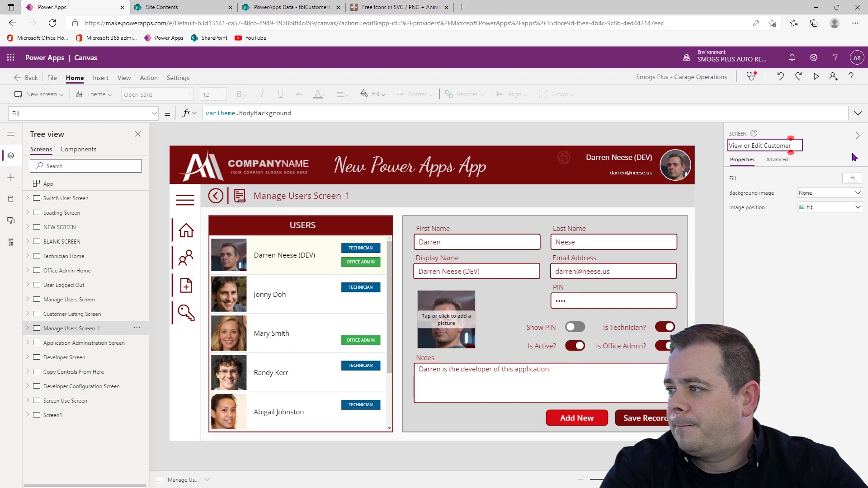
{"action": "key", "text": "Return"}
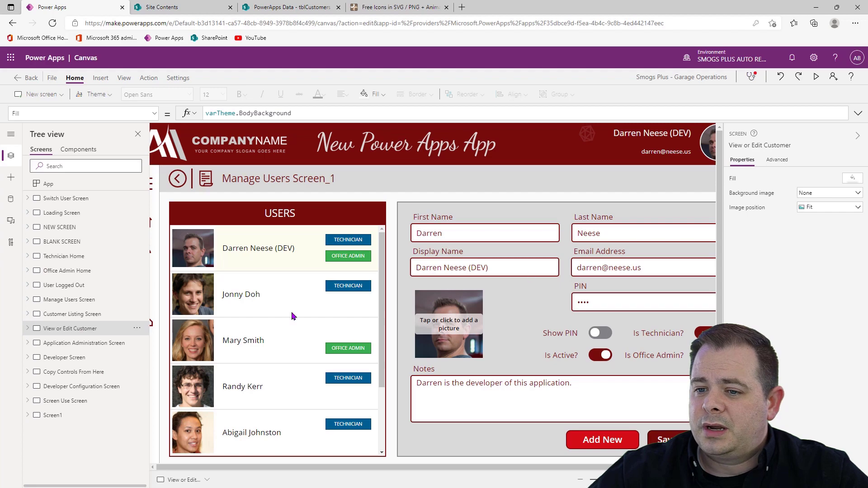
Refresh the screen header by switching screens, then extend the duplicate's name to "View or Edit Customer Screen"
{"action": "left_click", "coordinate": [99, 316]}
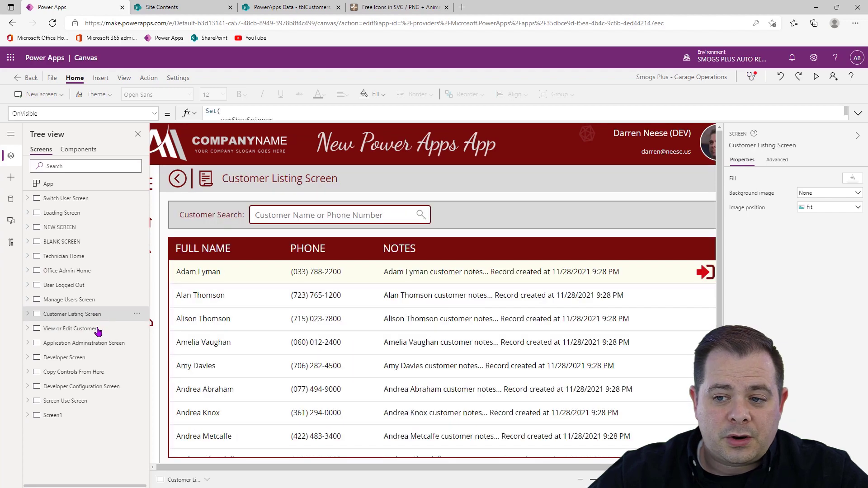
{"action": "left_click", "coordinate": [97, 330]}
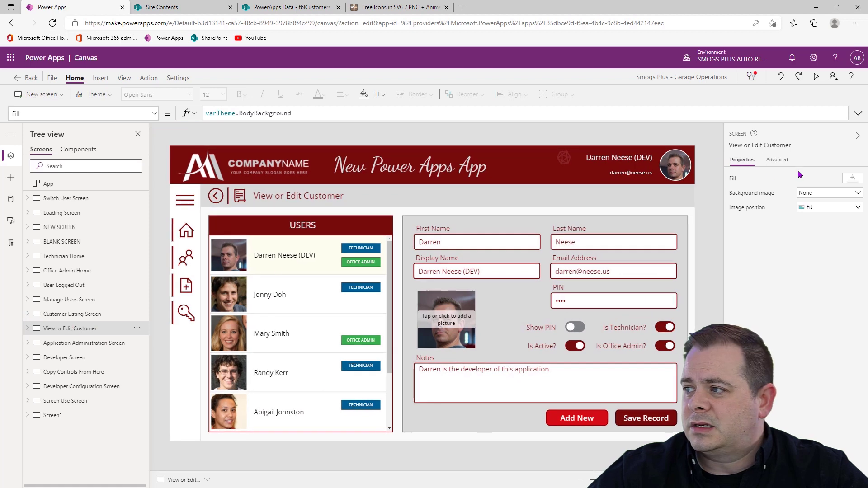
{"action": "left_click", "coordinate": [800, 145]}
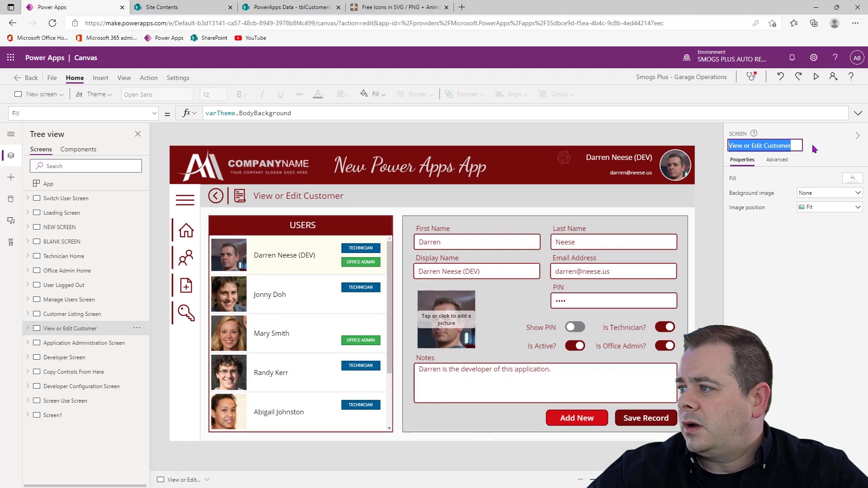
{"action": "left_click", "coordinate": [799, 145]}
{"action": "type", "text": "S"}
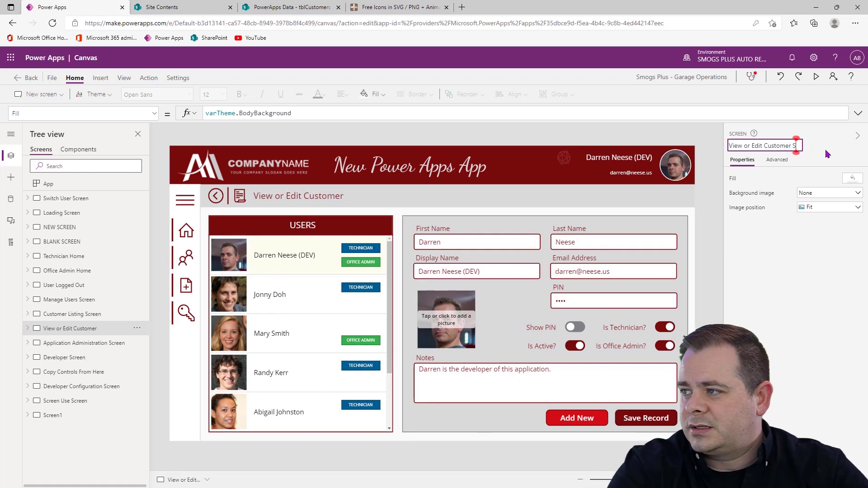
{"action": "type", "text": "creen"}
{"action": "key", "text": "Return"}
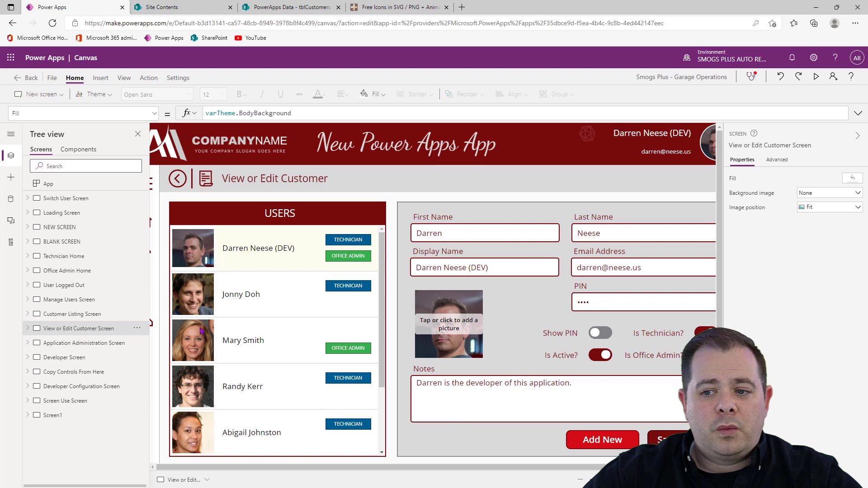
Extend the OnSelect formula of imgRowSelectCustomer on the Customer Listing Screen with a Navigate call to 'View or Edit Customer Screen'
{"action": "left_click", "coordinate": [782, 143]}
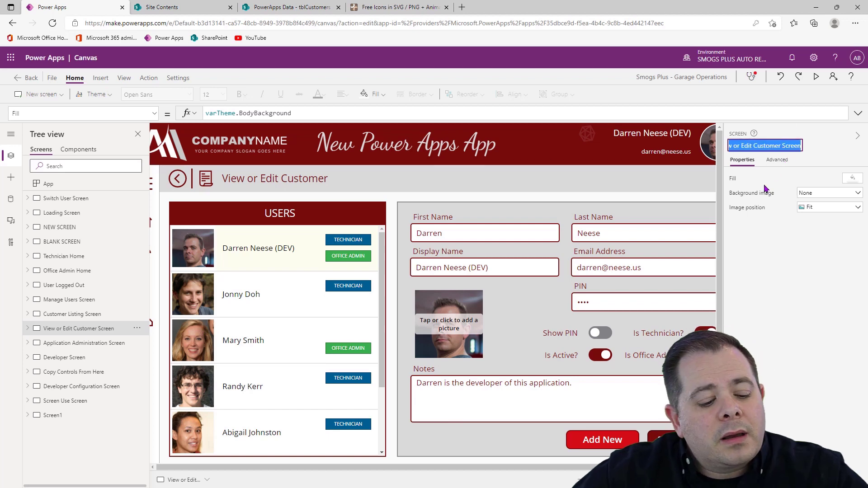
{"action": "left_click", "coordinate": [72, 313]}
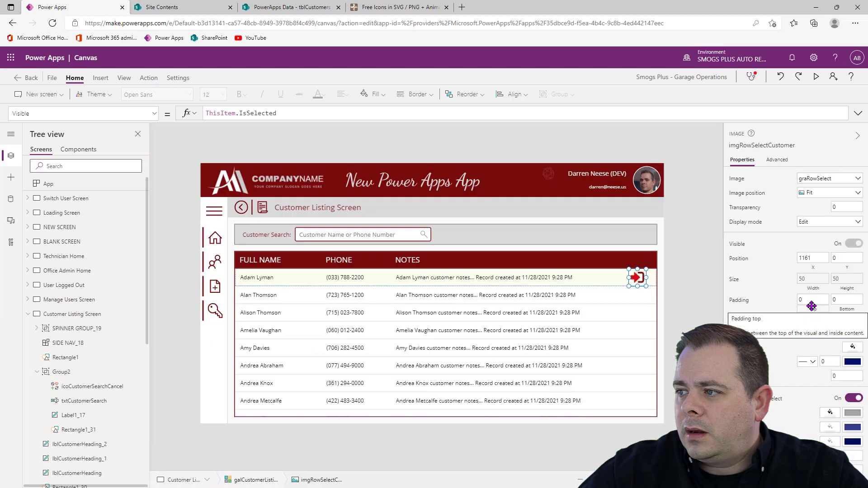
{"action": "left_click", "coordinate": [147, 78]}
{"action": "left_click", "coordinate": [189, 94]}
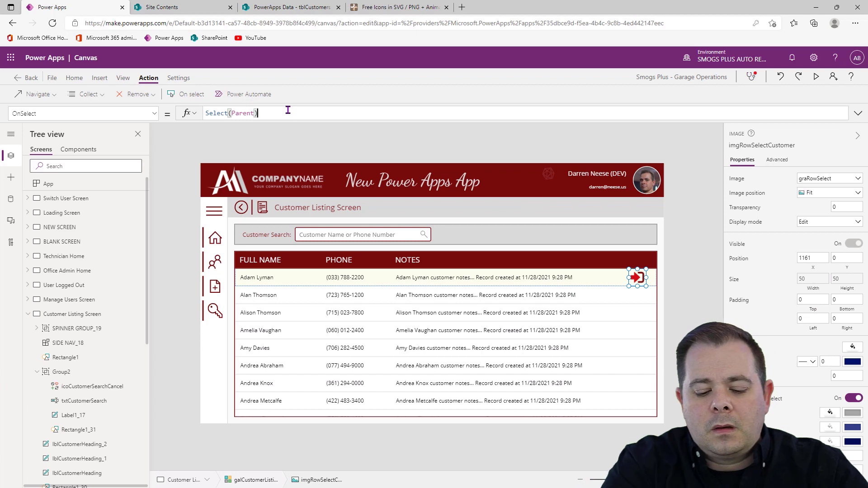
{"action": "type", "text": ";"}
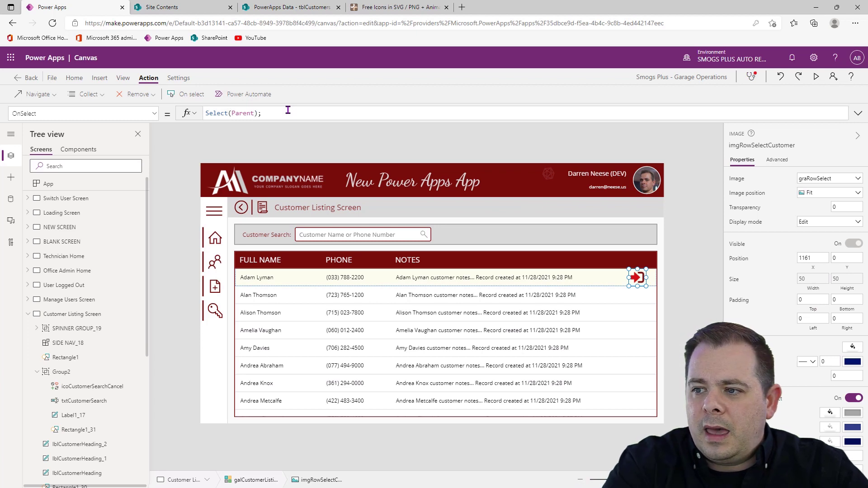
{"action": "type", "text": "Navi"}
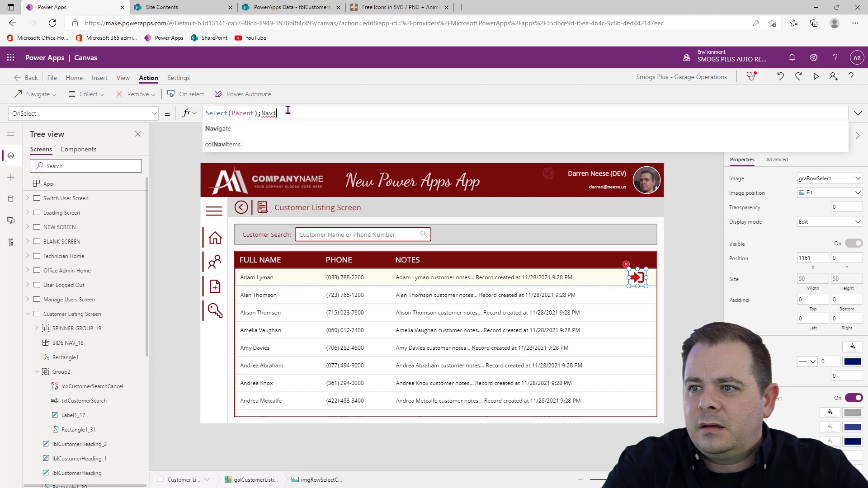
{"action": "type", "text": "gate('View or Edit Customer Screen'"}
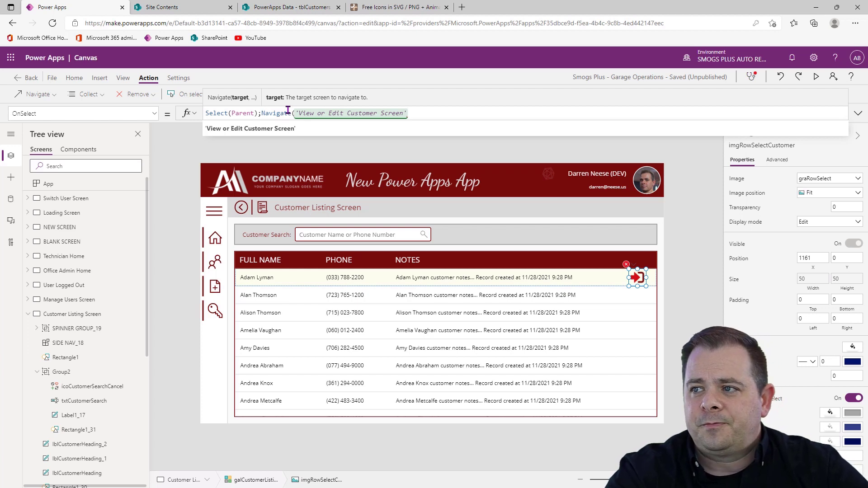
Set the transition argument of the row-select icon's Navigate call to Fade
{"action": "type", "text": ", "}
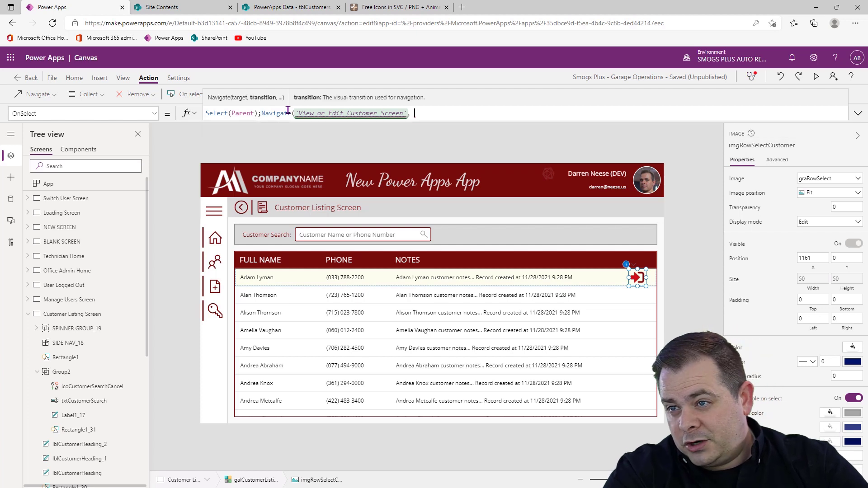
{"action": "type", "text": "Tr"}
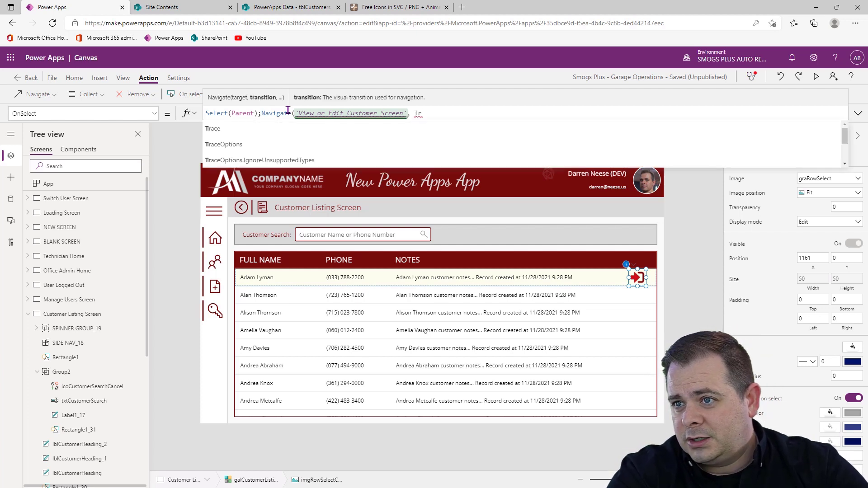
{"action": "type", "text": "ansition.F"}
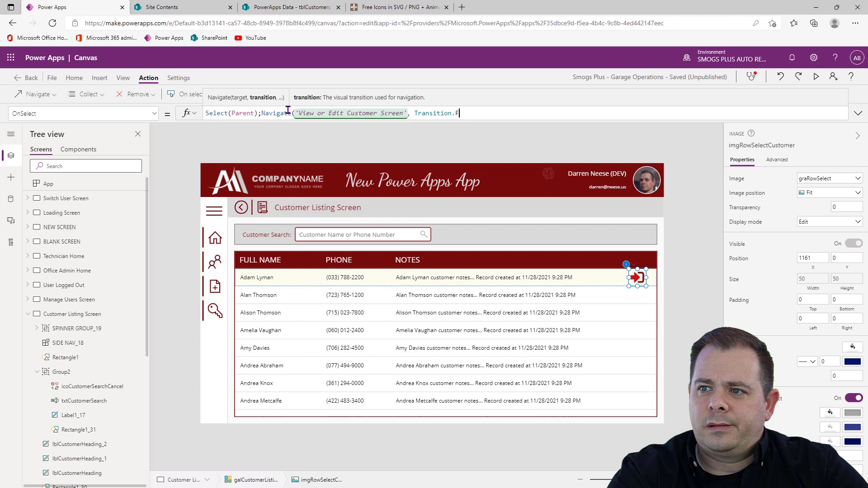
{"action": "key", "text": "BackSpace"}
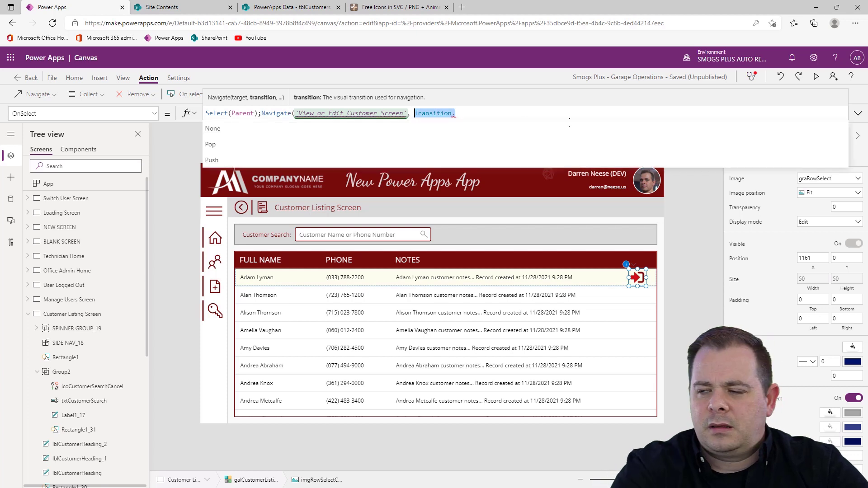
{"action": "type", "text": "Fade"}
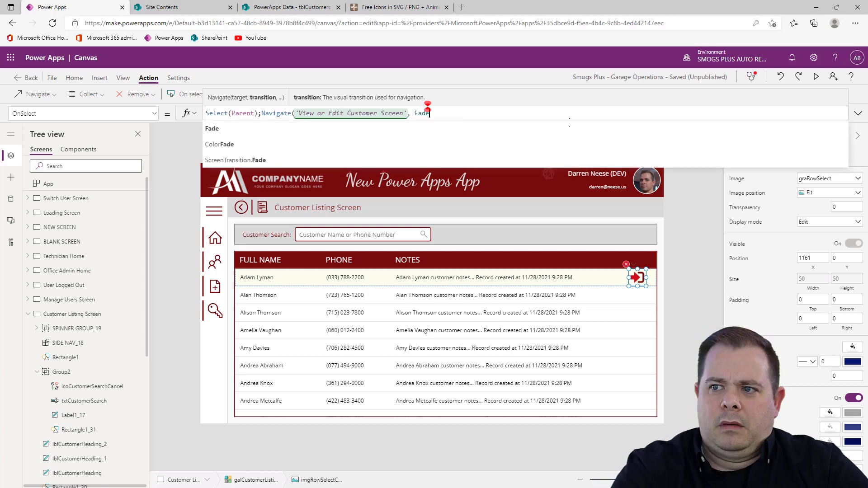
{"action": "type", "text": ", "}
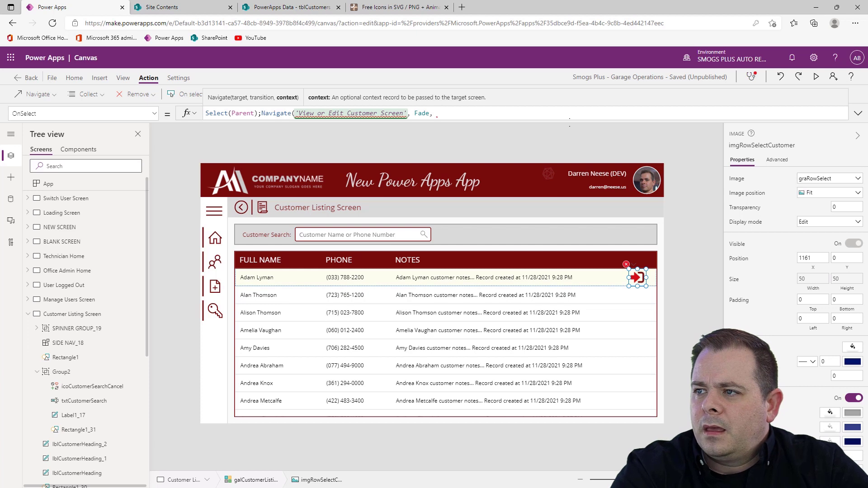
{"action": "type", "text": "{"}
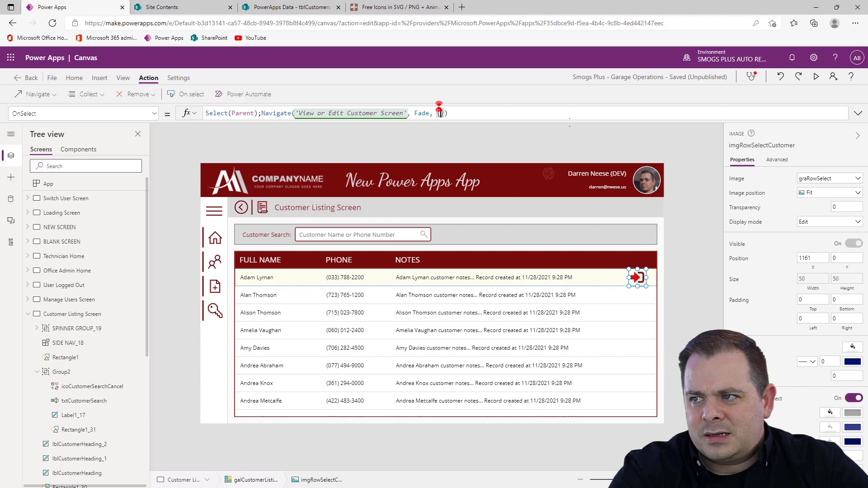
{"action": "type", "text": "_record: "}
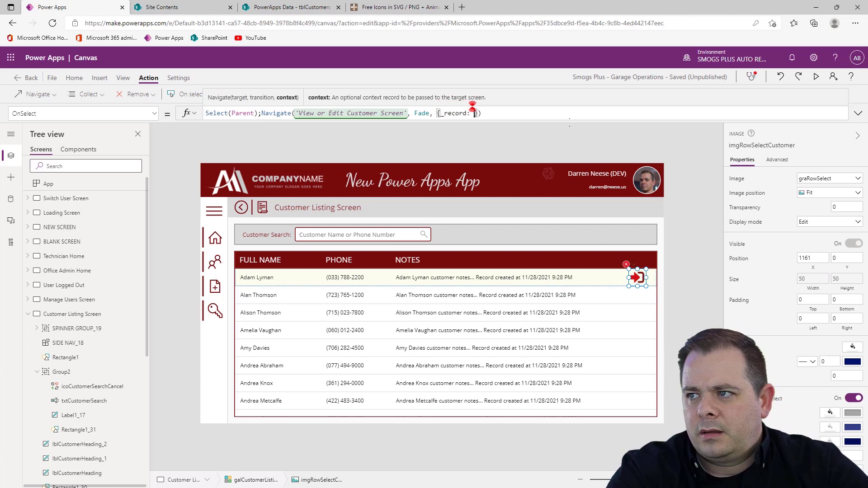
{"action": "type", "text": "ThisItem"}
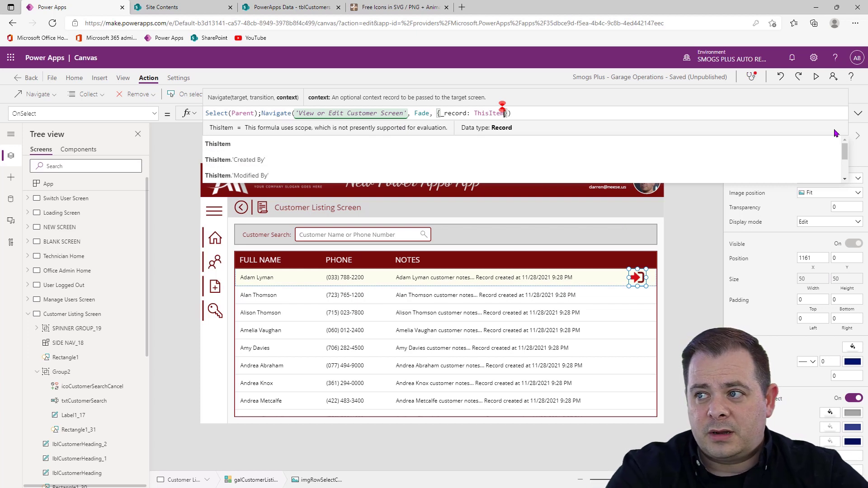
Add the context record {_record: ThisItem, _newRecord: false} to the row-select icon's Navigate call and commit the formula
{"action": "type", "text": ", _newRec"}
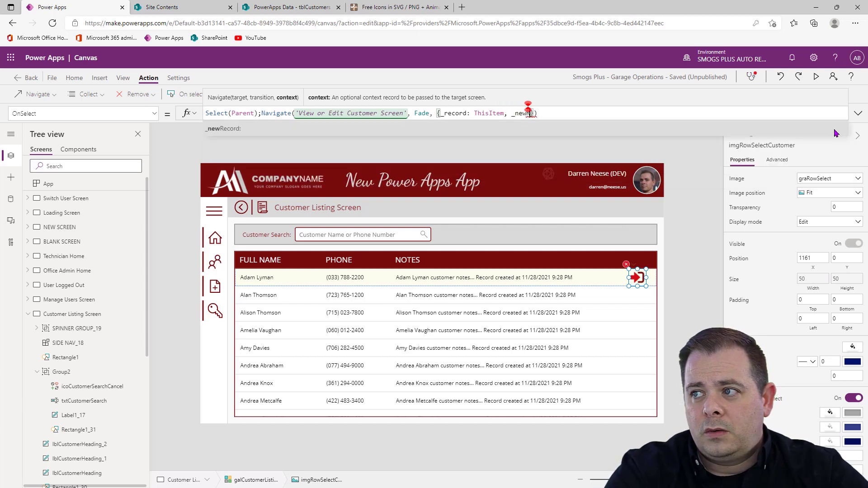
{"action": "type", "text": "ord: false"}
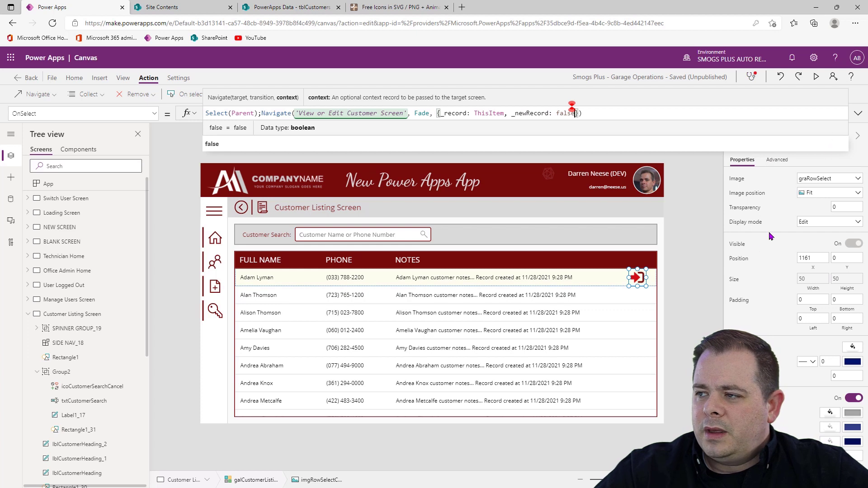
{"action": "left_click", "coordinate": [685, 299]}
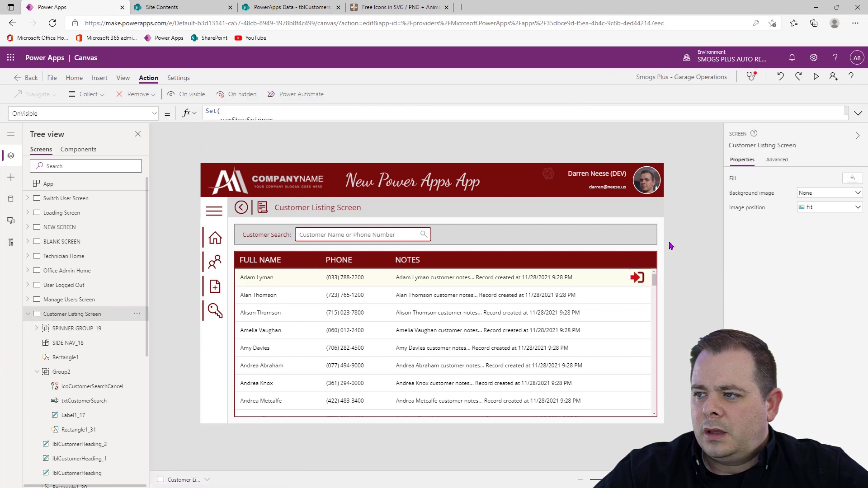
Copy the dark primary button from the Copy Controls From Here screen to the Customer Listing Screen, placing it in the search bar at about X 1169, Y 190
{"action": "left_click", "coordinate": [28, 314]}
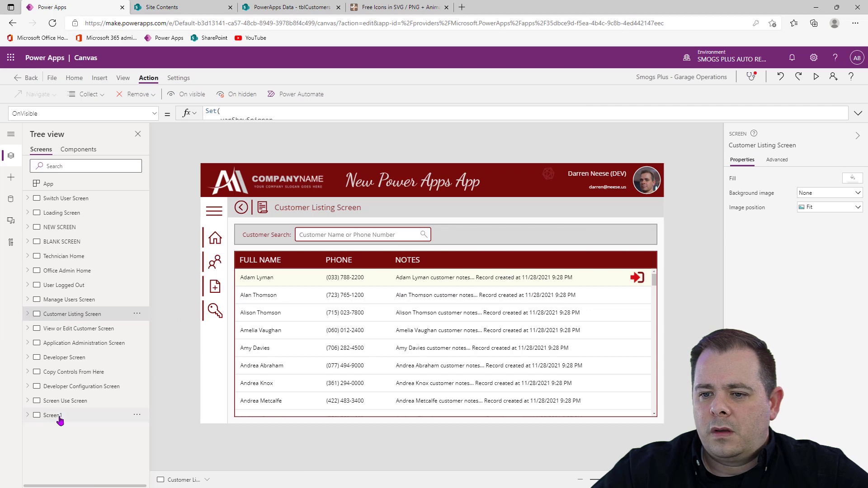
{"action": "left_click", "coordinate": [108, 373]}
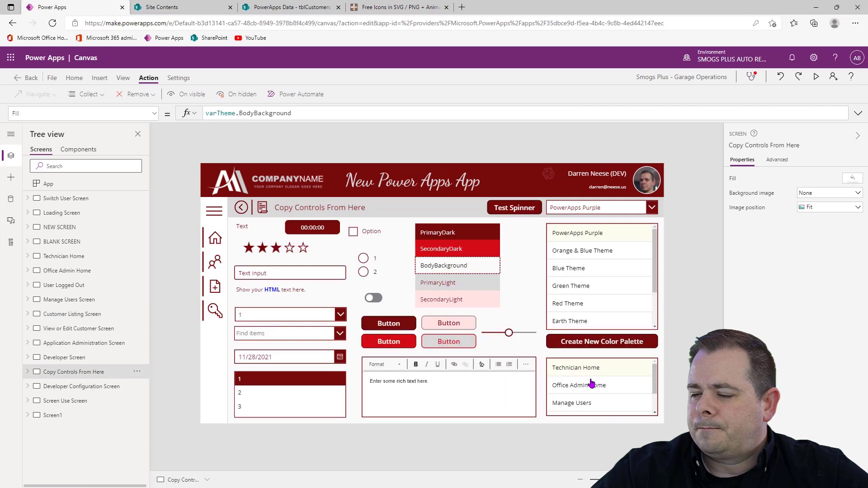
{"action": "left_click", "coordinate": [395, 324]}
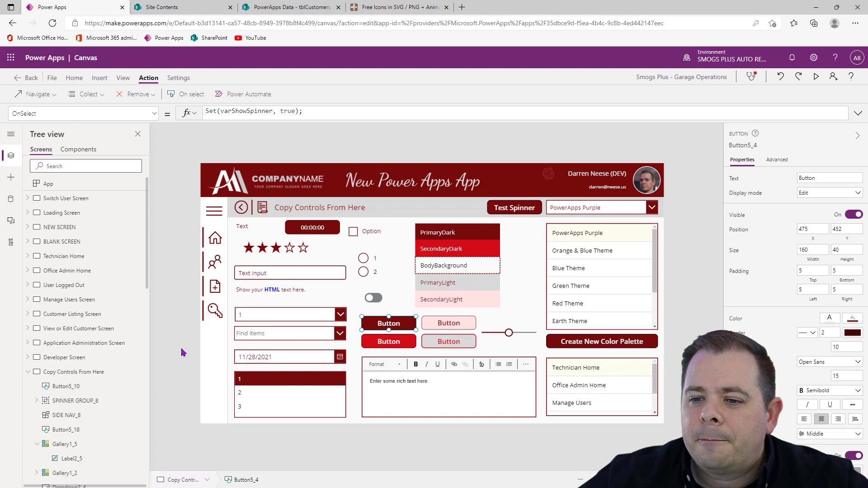
{"action": "left_click", "coordinate": [90, 316]}
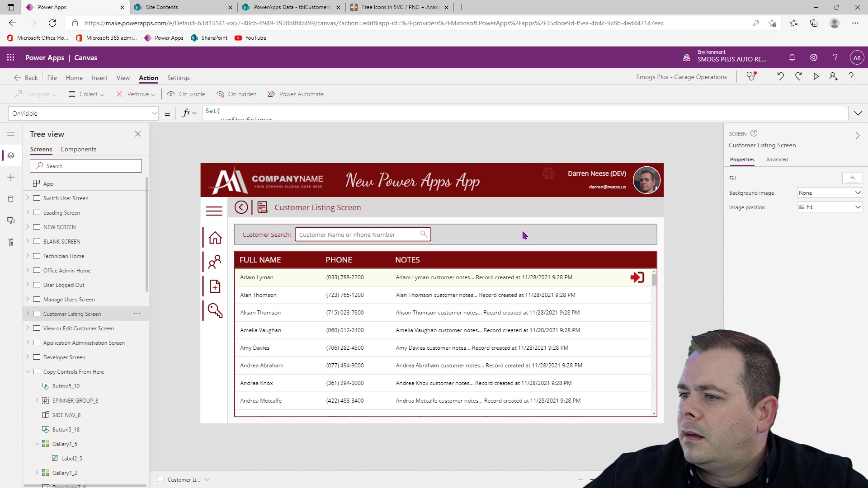
{"action": "key", "text": "ctrl+v"}
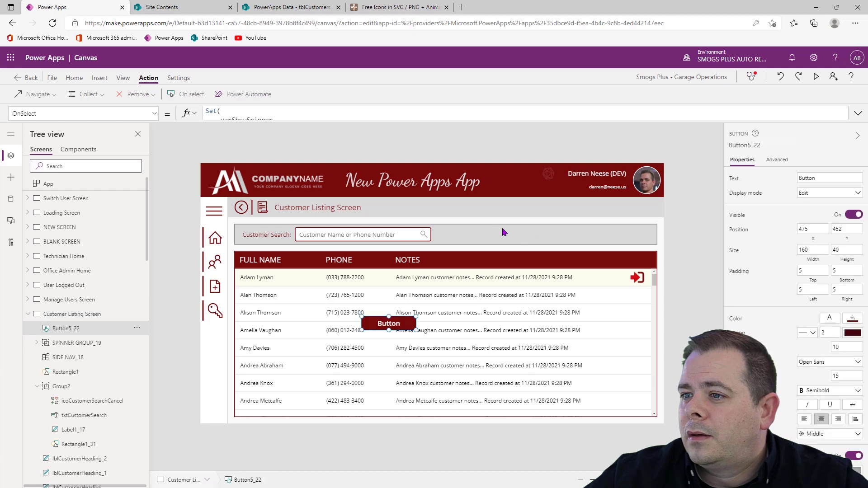
{"action": "left_click_drag", "start_coordinate": [398, 320], "coordinate": [638, 233]}
Label the pasted button "New Customer", set its width to 200, and shift it back inside the search bar to about X 1130
{"action": "left_click", "coordinate": [842, 179]}
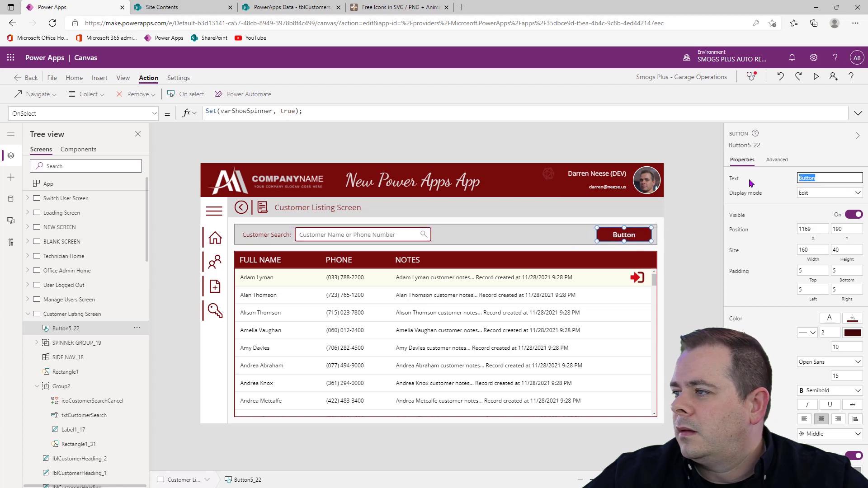
{"action": "type", "text": "New Cust"}
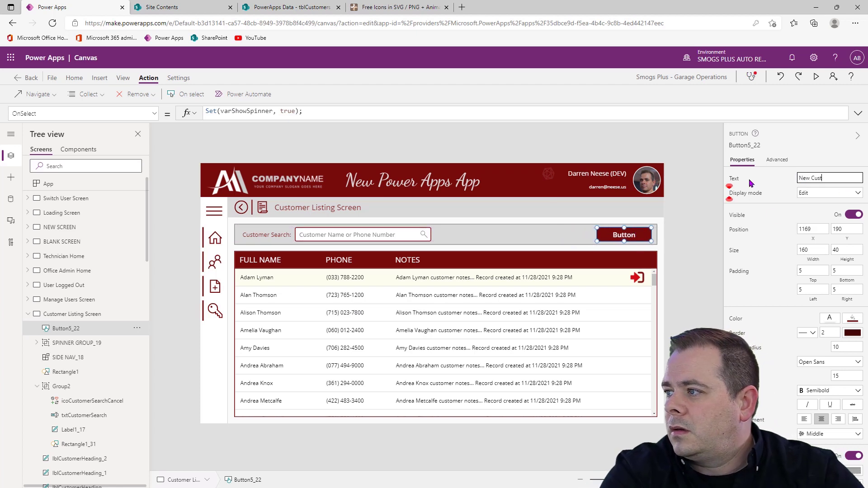
{"action": "type", "text": "omer"}
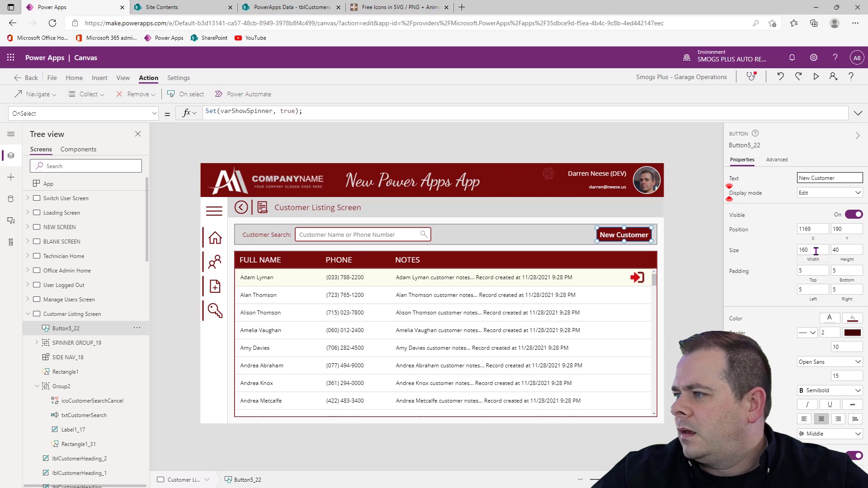
{"action": "left_click", "coordinate": [816, 251]}
{"action": "type", "text": "200"}
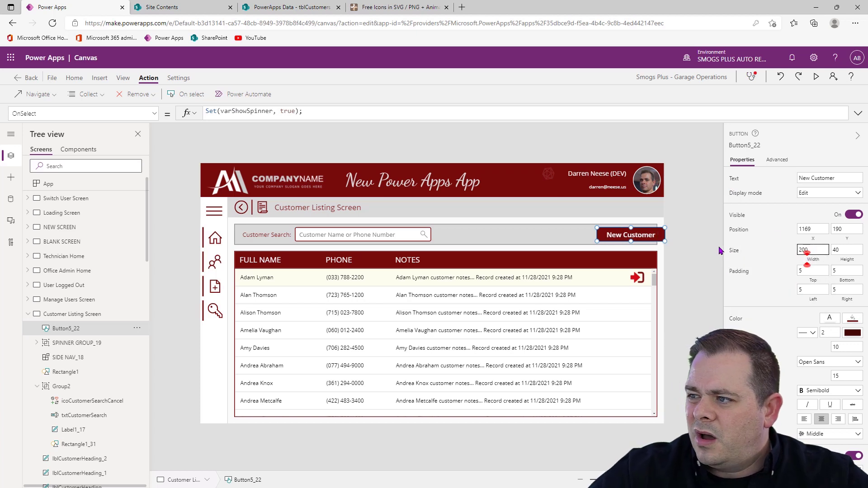
{"action": "left_click_drag", "start_coordinate": [645, 233], "coordinate": [628, 232]}
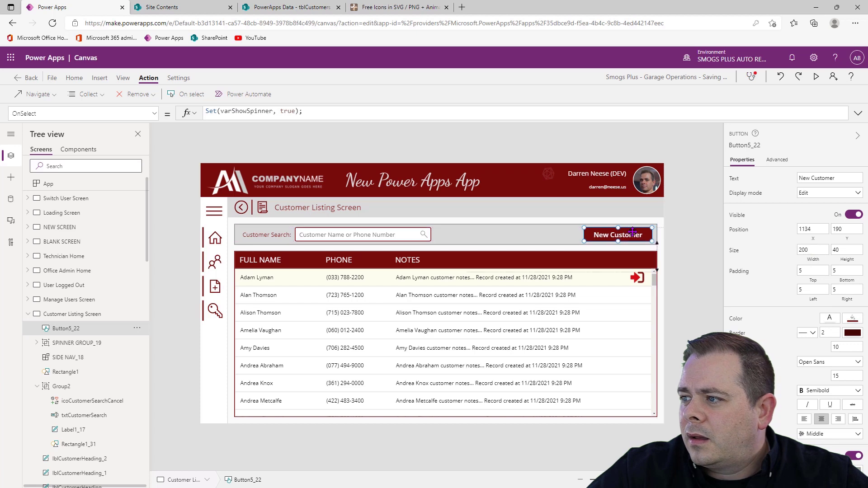
Change the button's text to "Add New Customer", set its width to 220, and reposition it within the search bar at about X 1107
{"action": "left_click", "coordinate": [856, 175]}
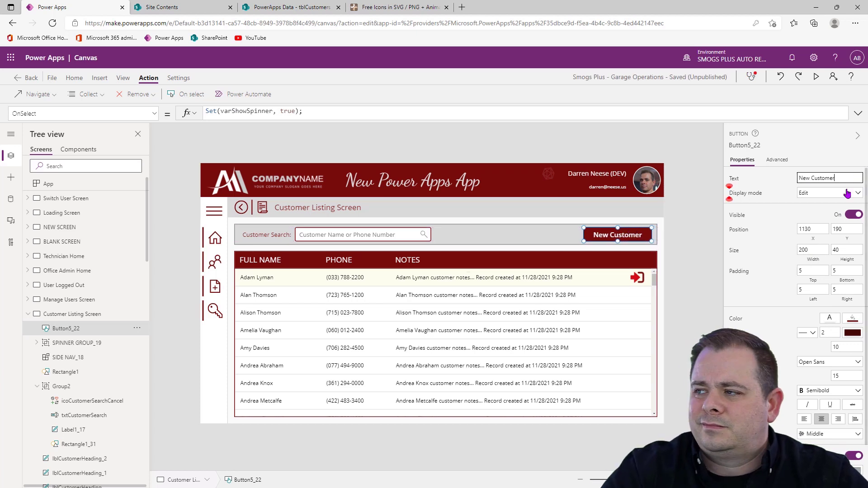
{"action": "key", "text": "Home"}
{"action": "type", "text": "Add"}
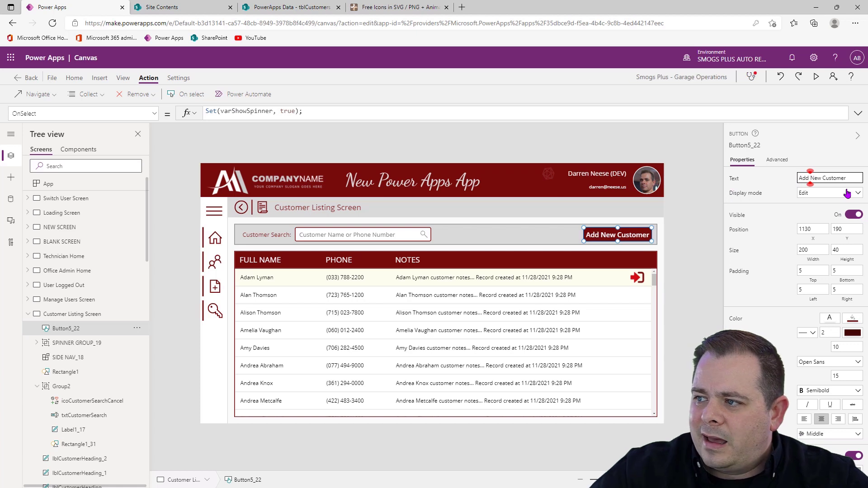
{"action": "left_click", "coordinate": [822, 250]}
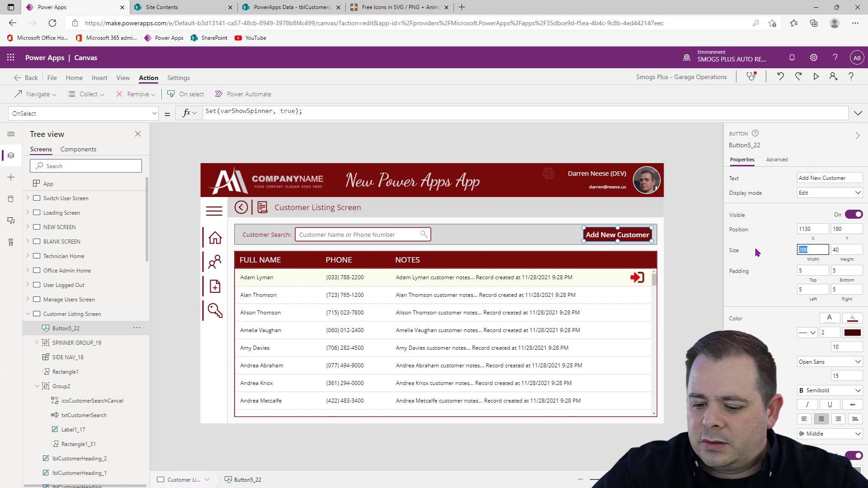
{"action": "type", "text": "220"}
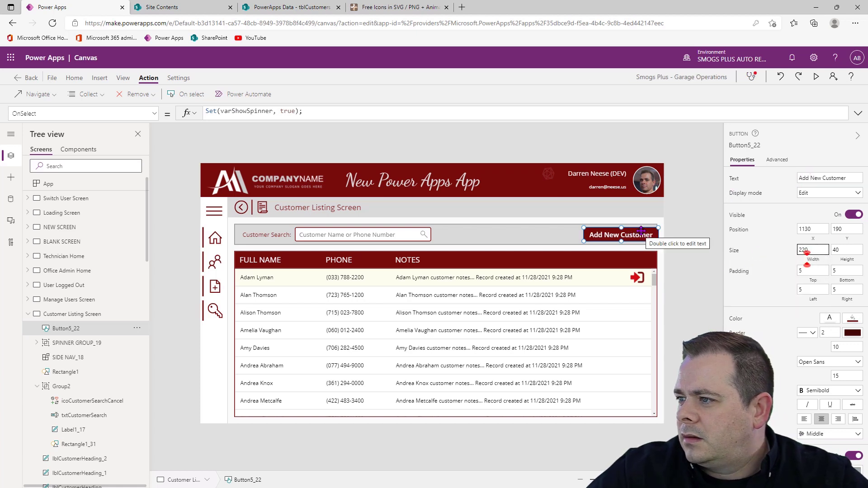
{"action": "left_click_drag", "start_coordinate": [641, 231], "coordinate": [634, 236]}
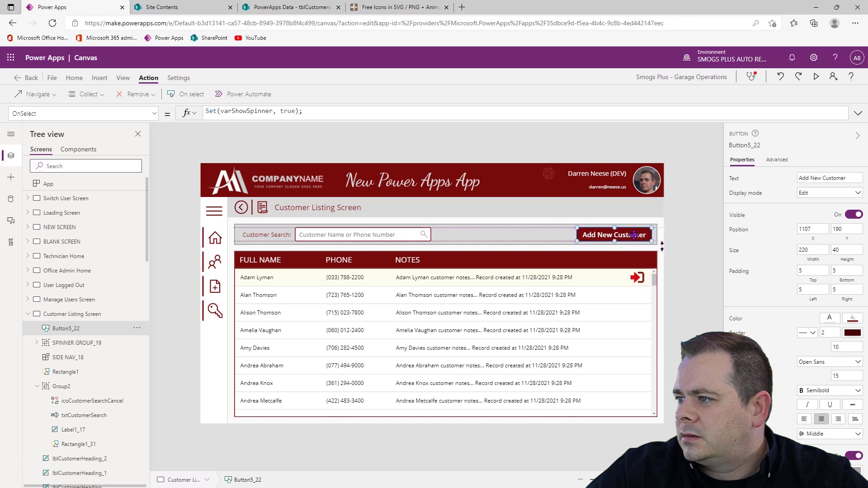
{"action": "left_click", "coordinate": [696, 222]}
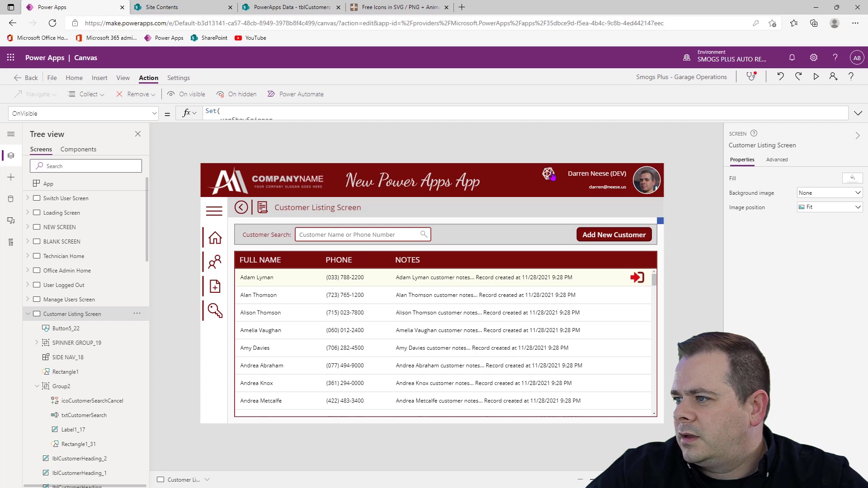
Fine-tune the Add New Customer button's horizontal position to about X 1115 within the search bar, and save the app
{"action": "left_click_drag", "start_coordinate": [602, 480], "coordinate": [626, 480]}
{"action": "scroll", "coordinate": [626, 332], "scroll_direction": "up", "scroll_amount": 3}
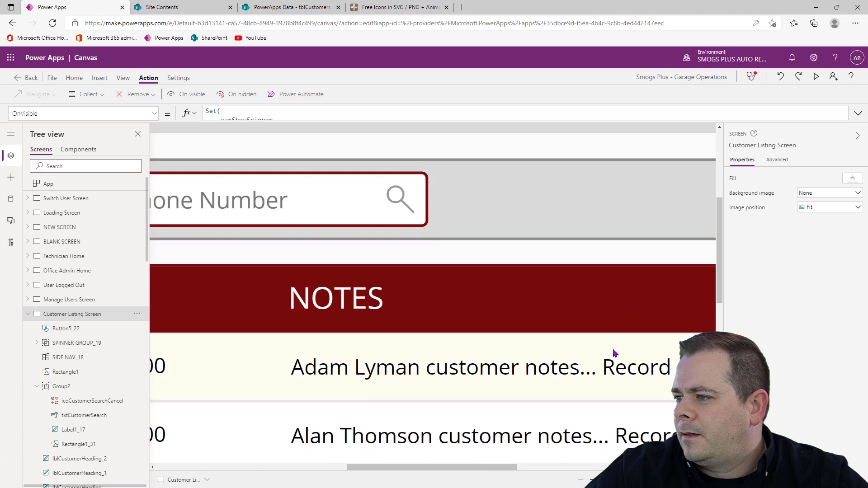
{"action": "left_click_drag", "start_coordinate": [510, 468], "coordinate": [701, 469]}
{"action": "left_click", "coordinate": [636, 217]}
{"action": "left_click_drag", "start_coordinate": [591, 199], "coordinate": [598, 202]}
{"action": "key", "text": "ctrl+0"}
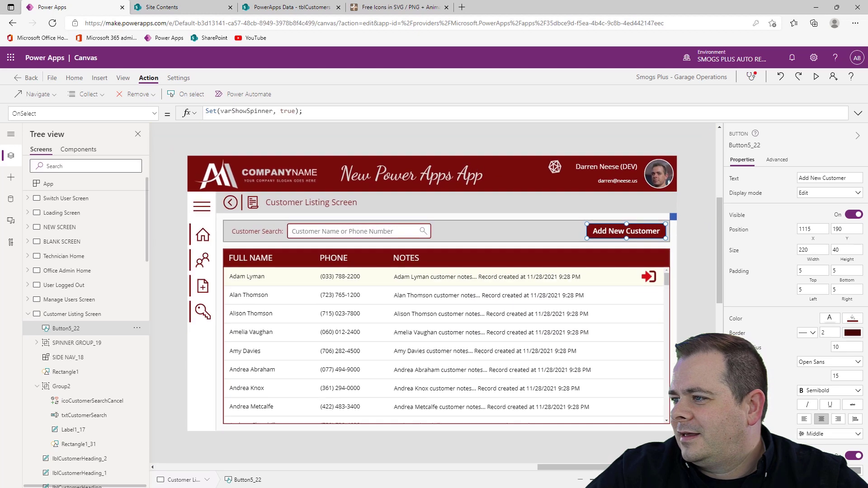
{"action": "left_click", "coordinate": [677, 289]}
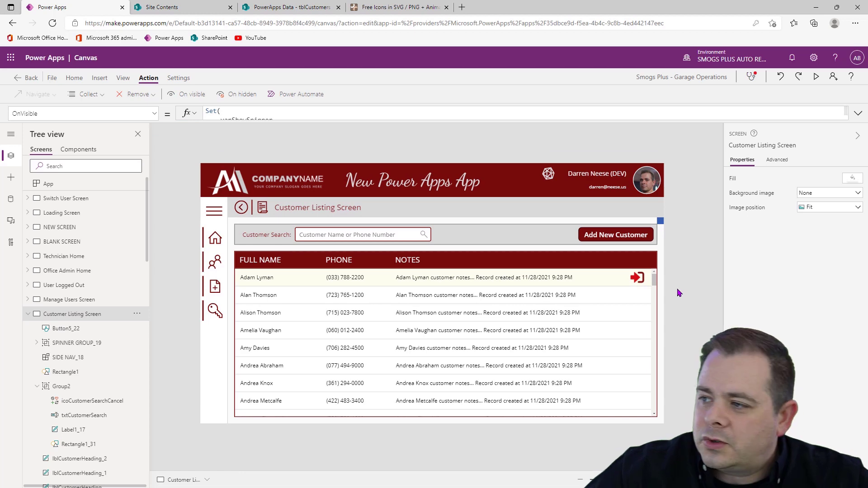
{"action": "key", "text": "ctrl+s"}
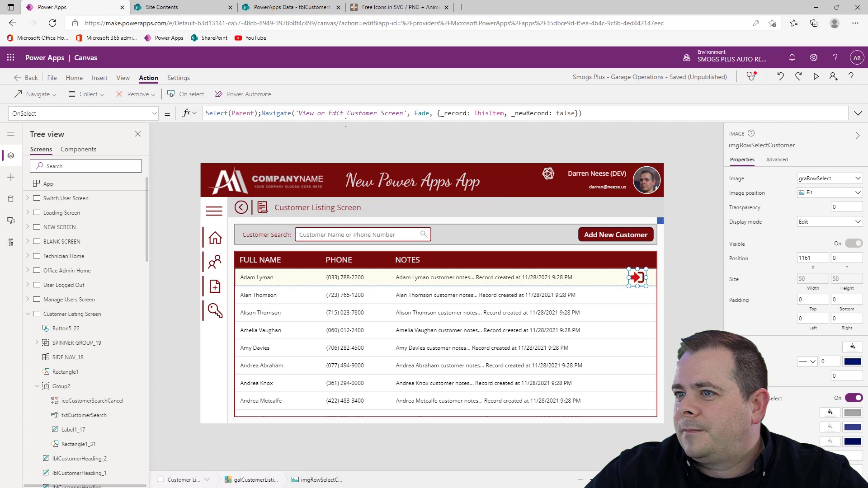
Replace the Add New Customer button's OnSelect formula with the Navigate call copied from imgRowSelectCustomer's OnSelect
{"action": "left_click_drag", "start_coordinate": [264, 115], "coordinate": [601, 114]}
{"action": "key", "text": "ctrl+c"}
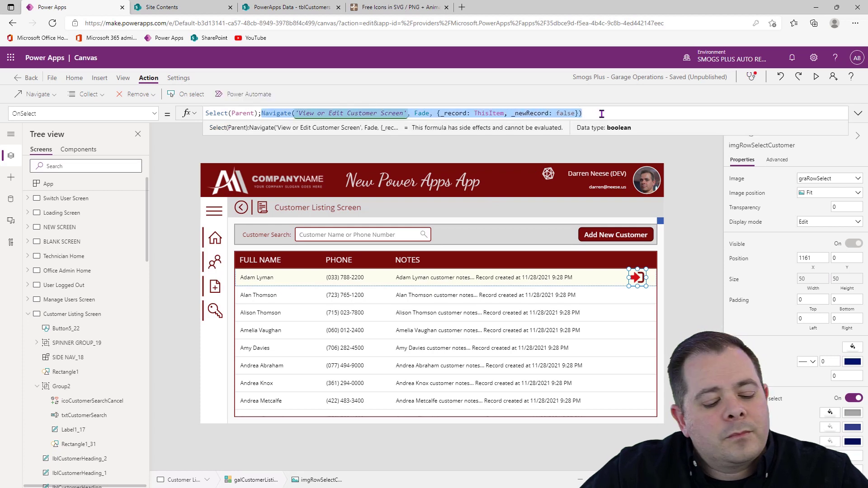
{"action": "left_click", "coordinate": [616, 238]}
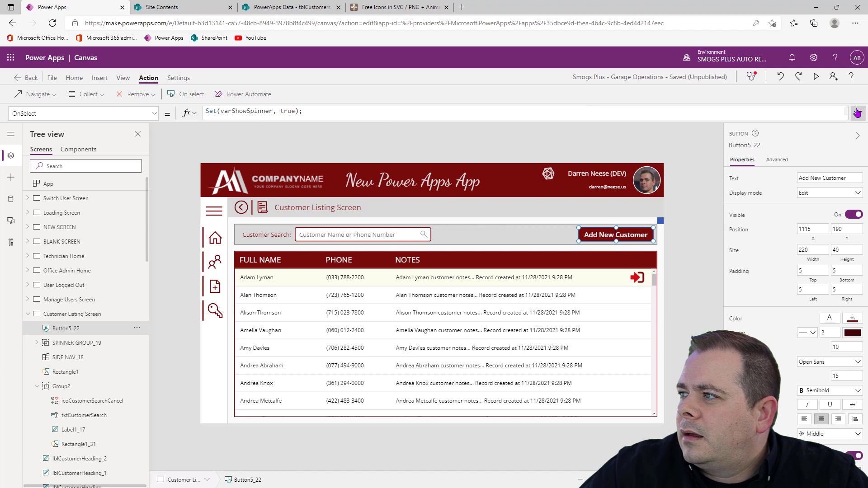
{"action": "left_click", "coordinate": [857, 112]}
{"action": "key", "text": "ctrl+a"}
{"action": "key", "text": "ctrl+v"}
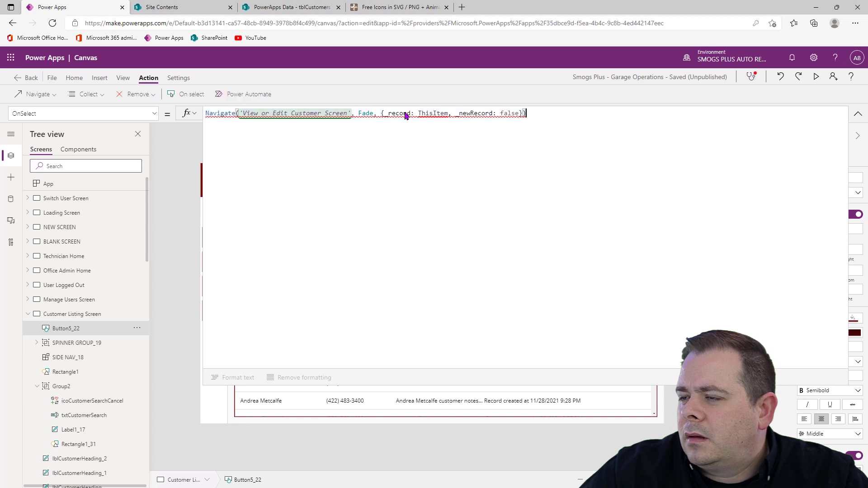
Replace ThisItem with Defaults(tblCustomers) as the _record value in the Add New Customer button's Navigate formula
{"action": "double_click", "coordinate": [431, 113]}
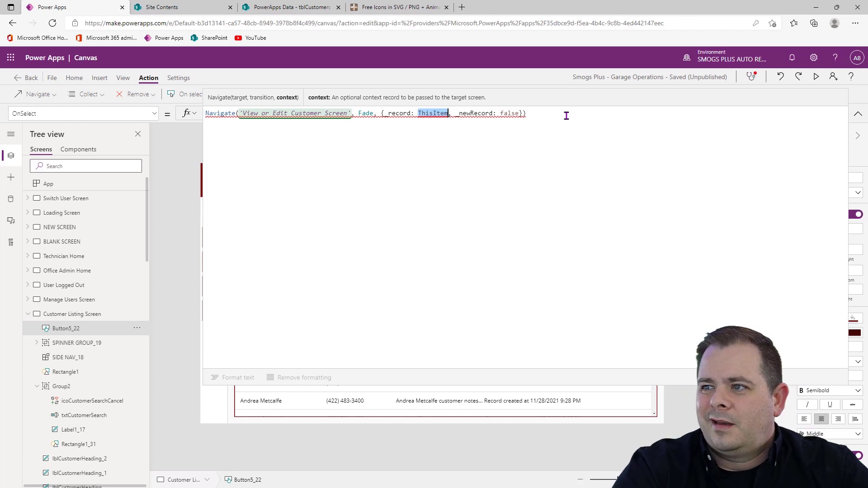
{"action": "type", "text": "Defaults("}
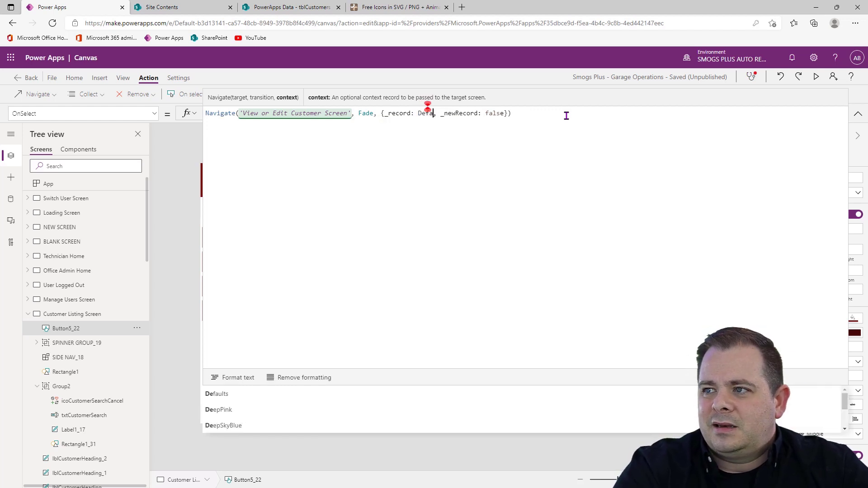
{"action": "type", "text": "tblCu"}
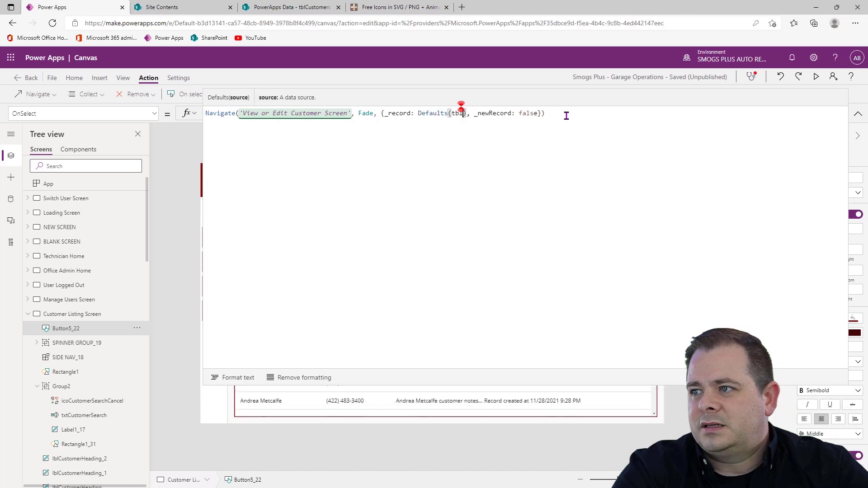
{"action": "key", "text": "Tab"}
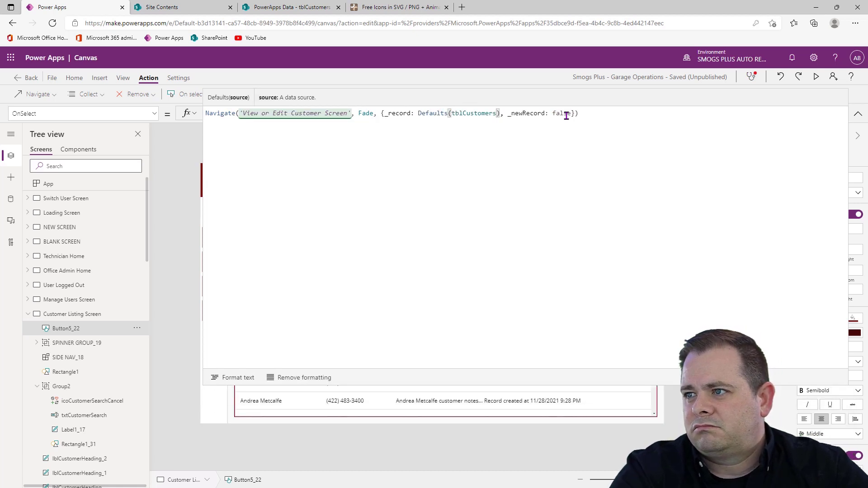
Set _newRecord to true in the Add New Customer button's OnSelect formula, format the formula text, and collapse the formula editor
{"action": "left_click", "coordinate": [571, 114]}
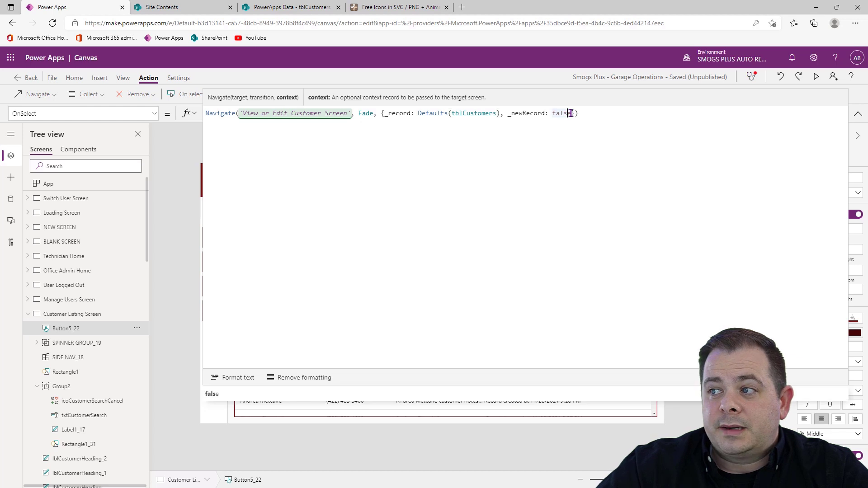
{"action": "key", "text": "End"}
{"action": "double_click", "coordinate": [561, 114]}
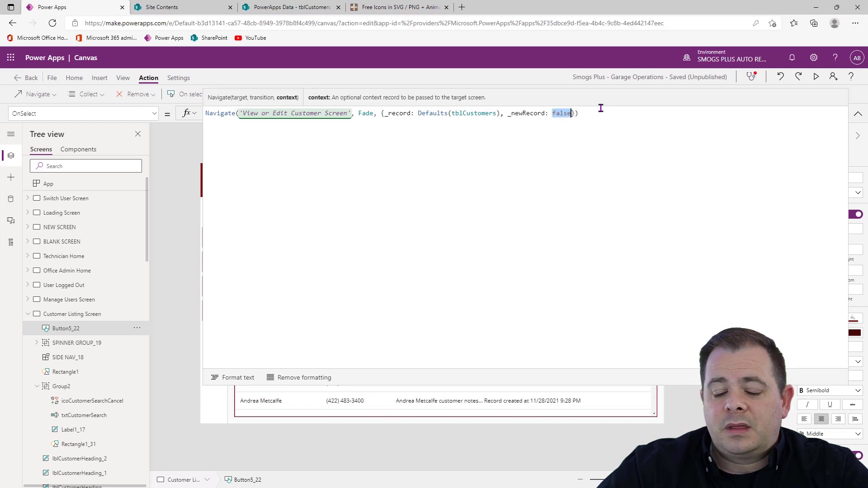
{"action": "key", "text": "BackSpace"}
{"action": "type", "text": "true}"}
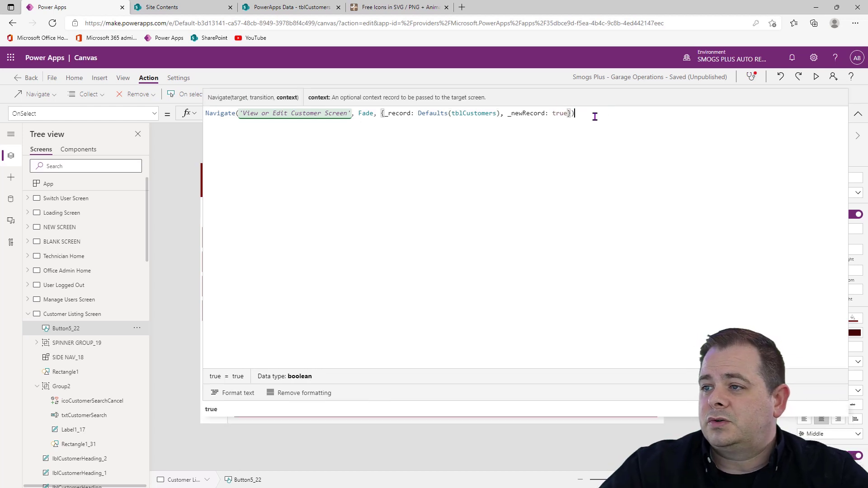
{"action": "left_click", "coordinate": [234, 378]}
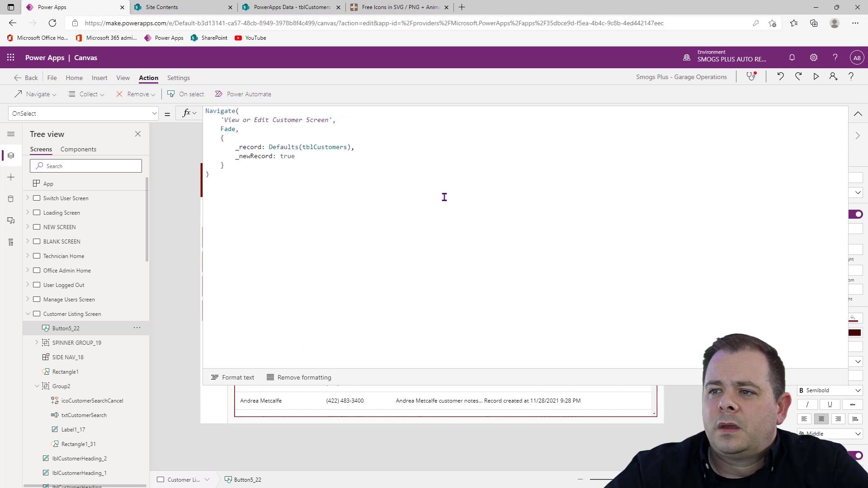
{"action": "left_click", "coordinate": [857, 113]}
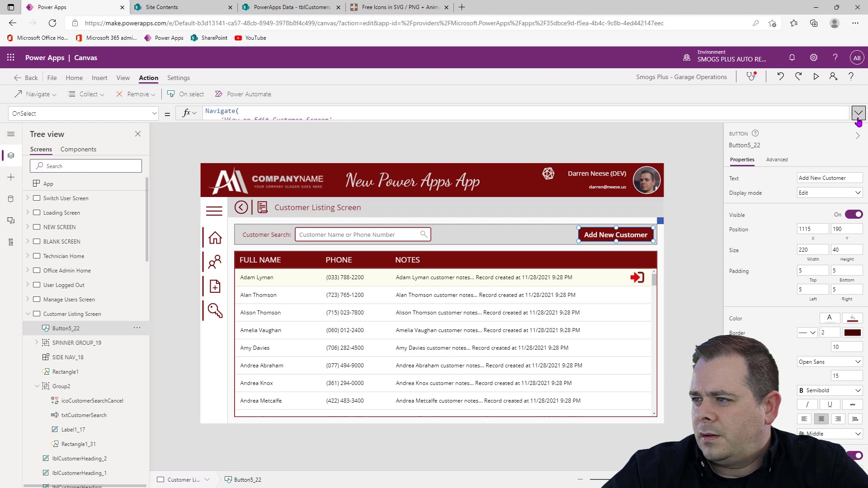
Preview the app, open the first listed customer's View or Edit Customer Screen with the row-select icon, and exit the preview
{"action": "left_click", "coordinate": [817, 78]}
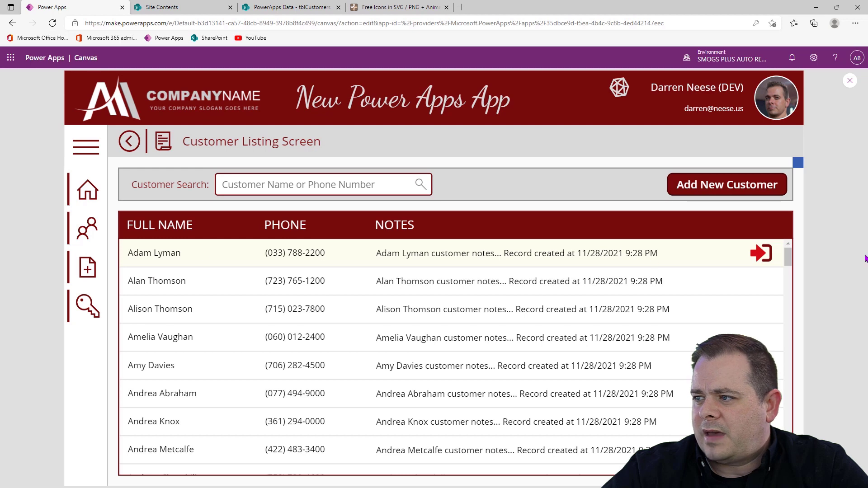
{"action": "left_click", "coordinate": [766, 258]}
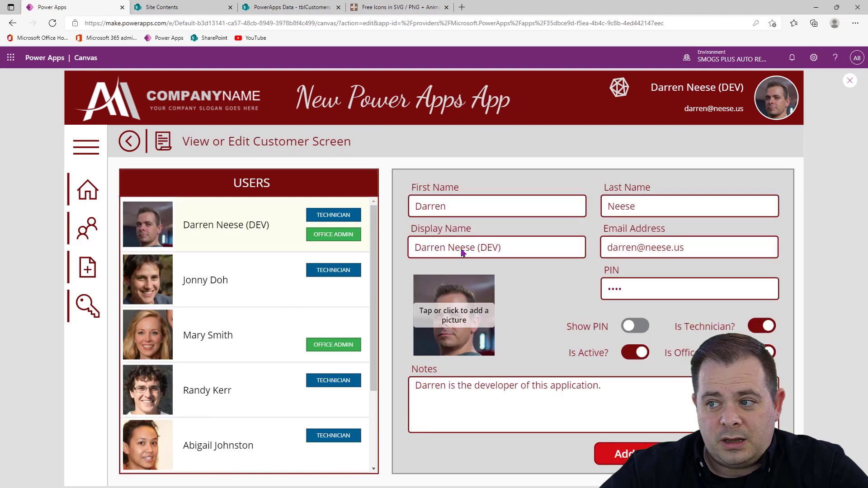
{"action": "left_click", "coordinate": [850, 81]}
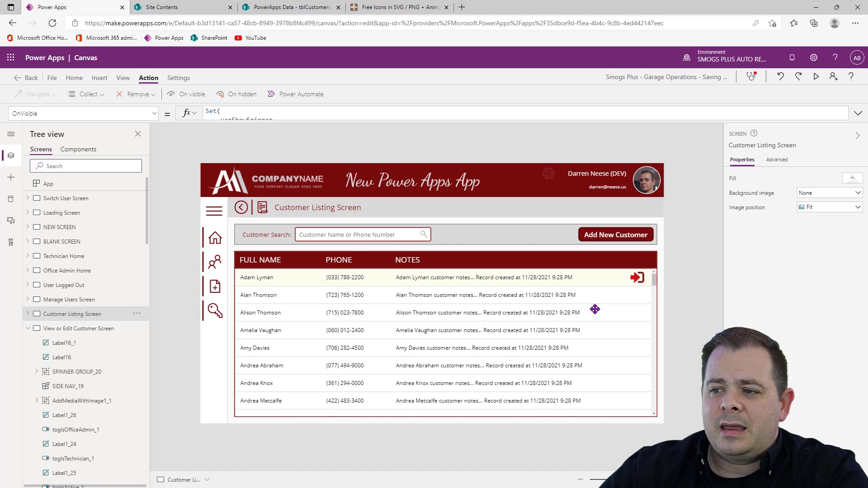
Preview the Customer Listing Screen, open the second customer's record to check the passed name and new-record flag, and return to the listing
{"action": "left_click", "coordinate": [594, 309]}
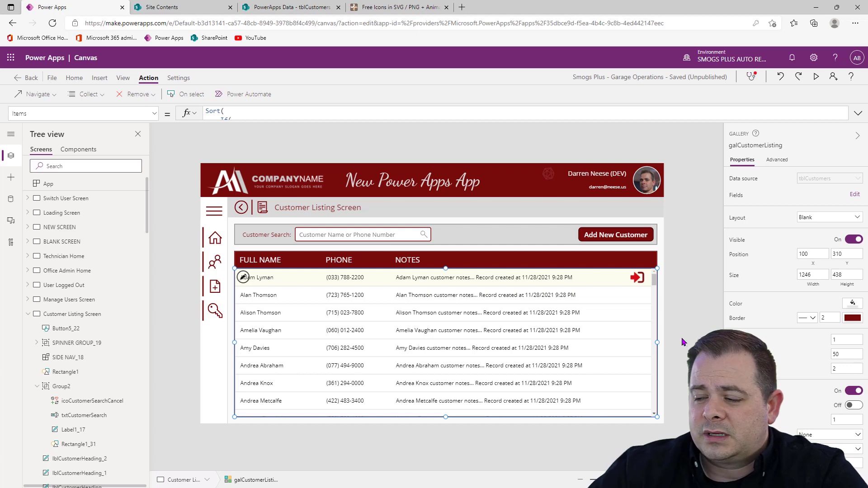
{"action": "key", "text": "F5"}
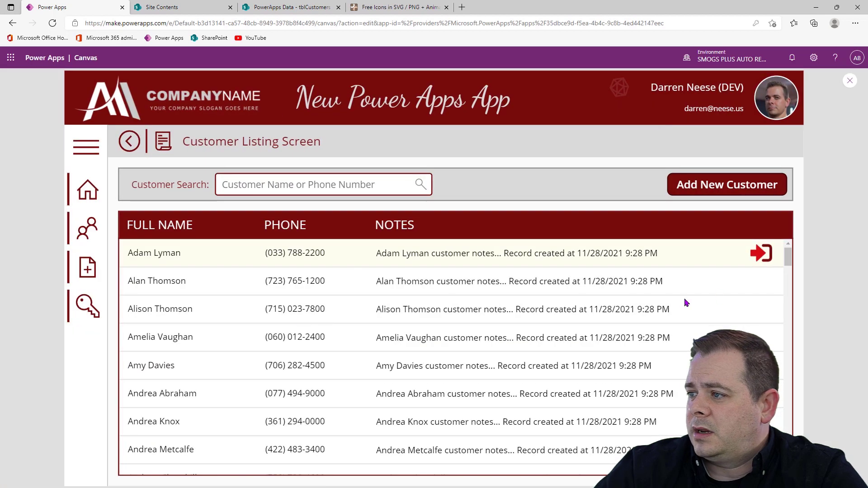
{"action": "left_click", "coordinate": [616, 284]}
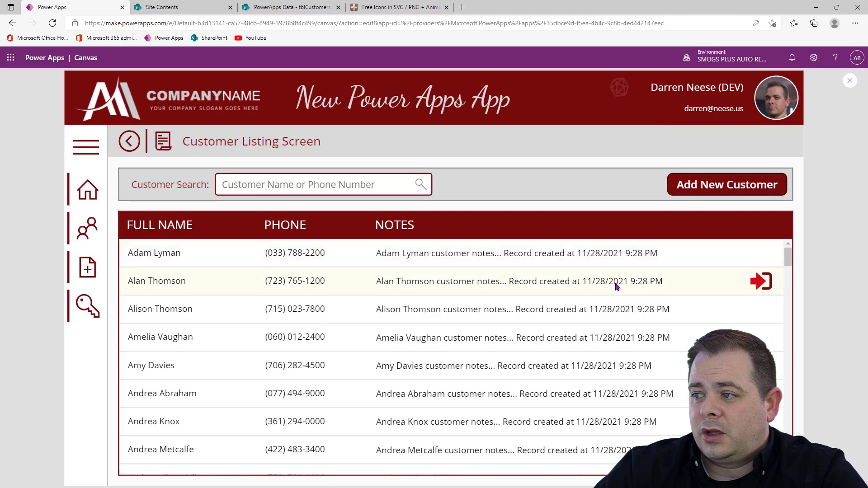
{"action": "left_click", "coordinate": [762, 282]}
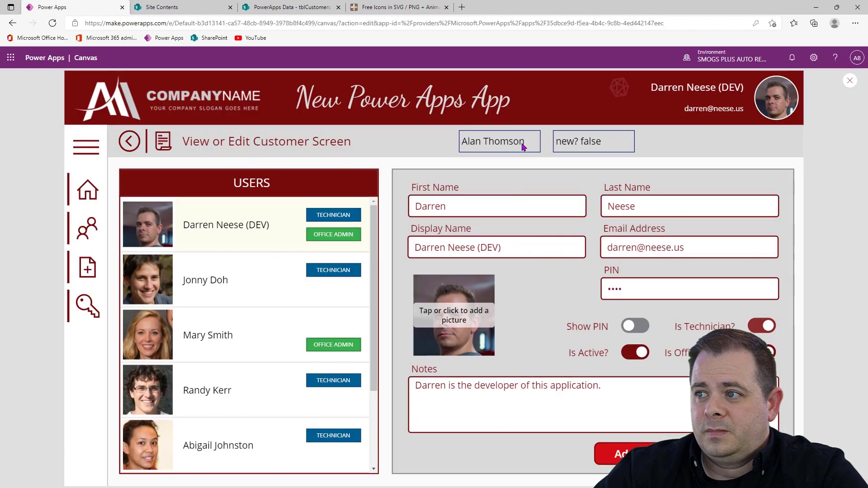
{"action": "left_click_drag", "start_coordinate": [475, 142], "coordinate": [525, 142]}
{"action": "left_click", "coordinate": [128, 143]}
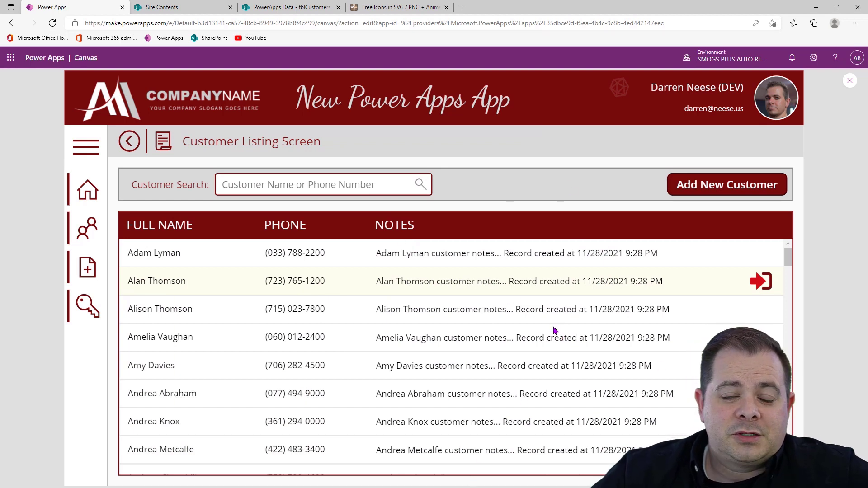
Test the Add New Customer button, and open the first listed customer's record from the Customer Listing Screen
{"action": "left_click", "coordinate": [732, 188]}
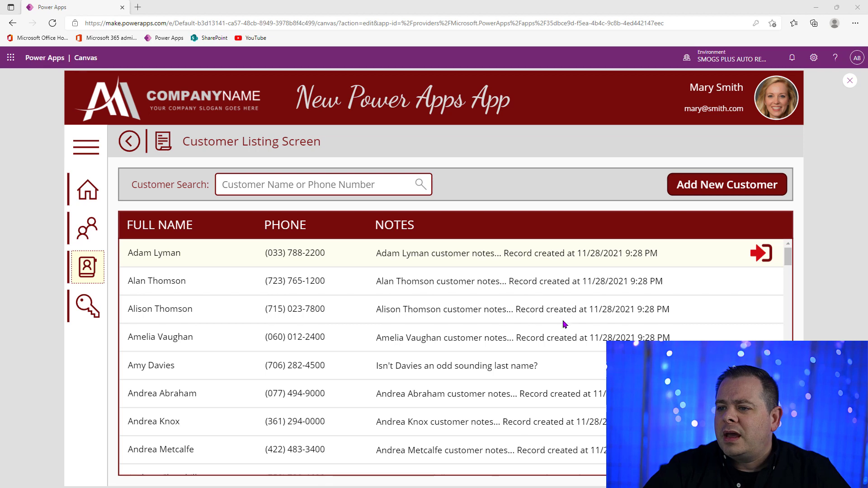
{"action": "left_click", "coordinate": [764, 254]}
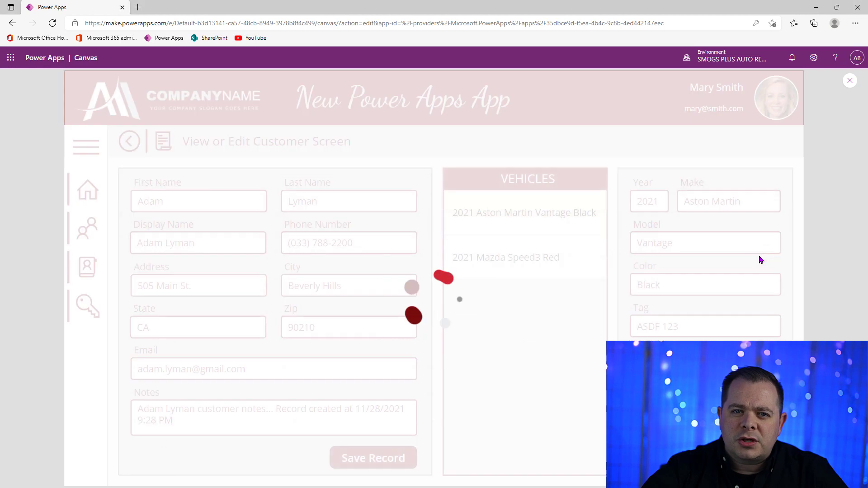